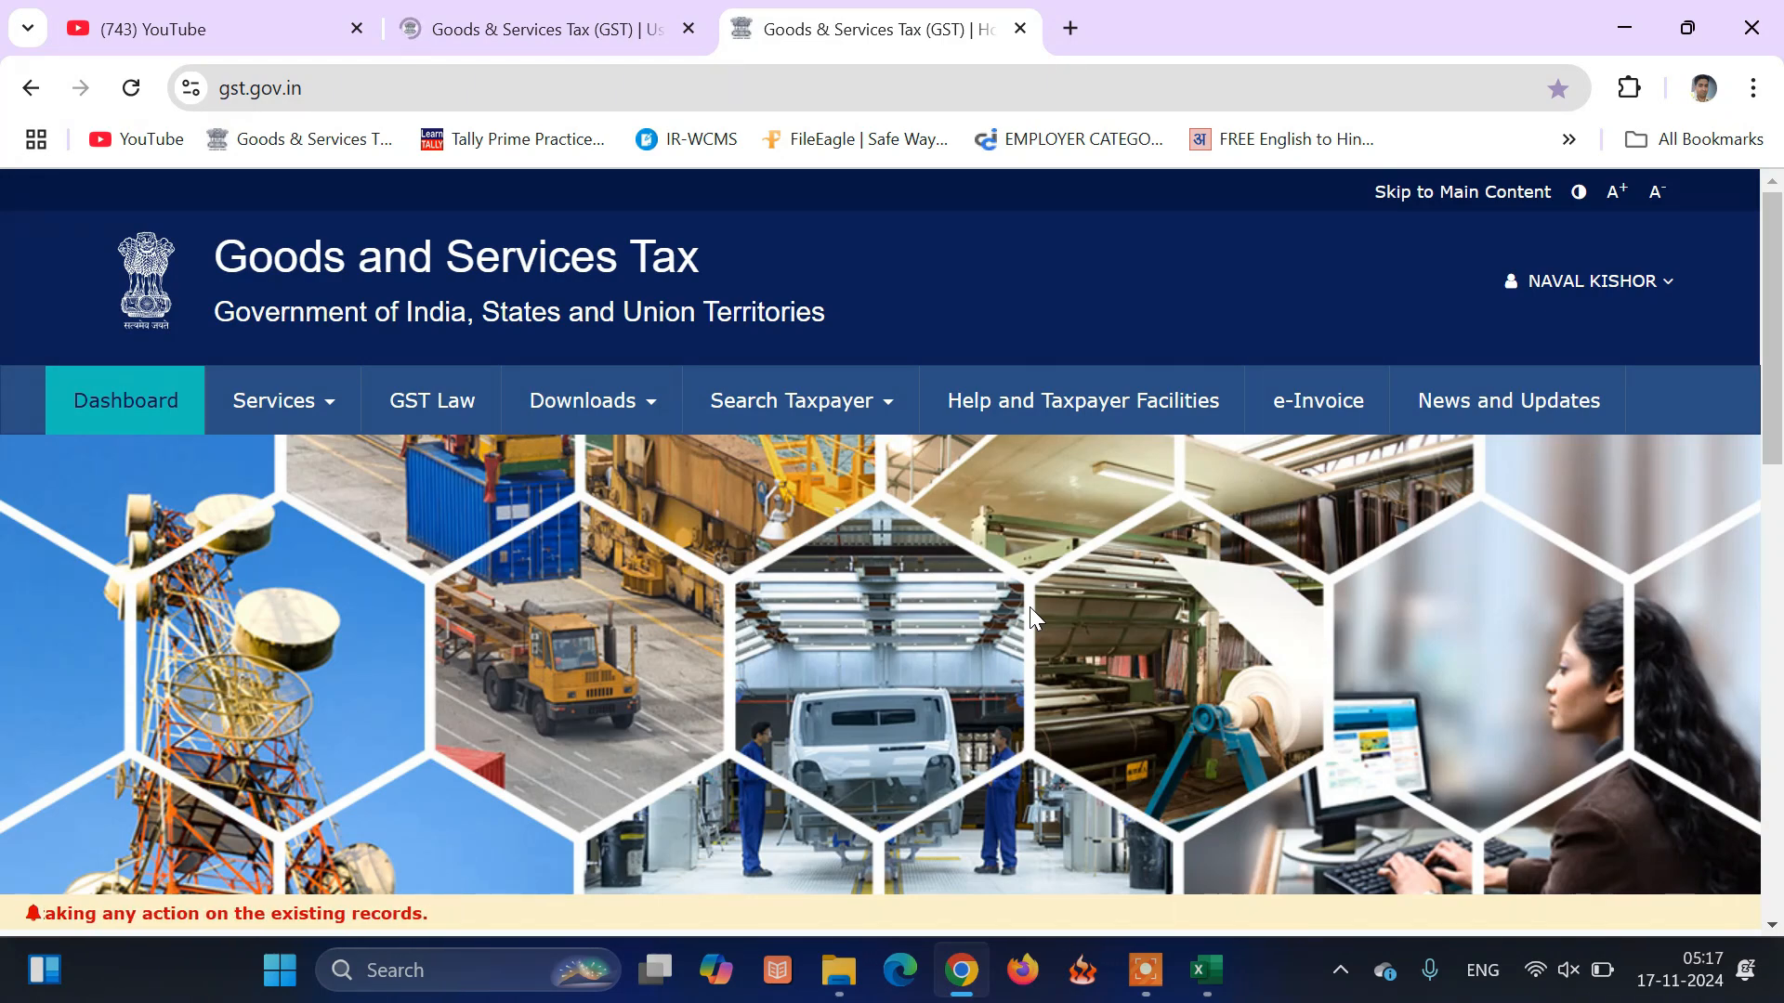
Review the news, help topics and upcoming return due dates on the GST portal home page
scroll(1029, 606, "down", 1)
scroll(1030, 606, "down", 2)
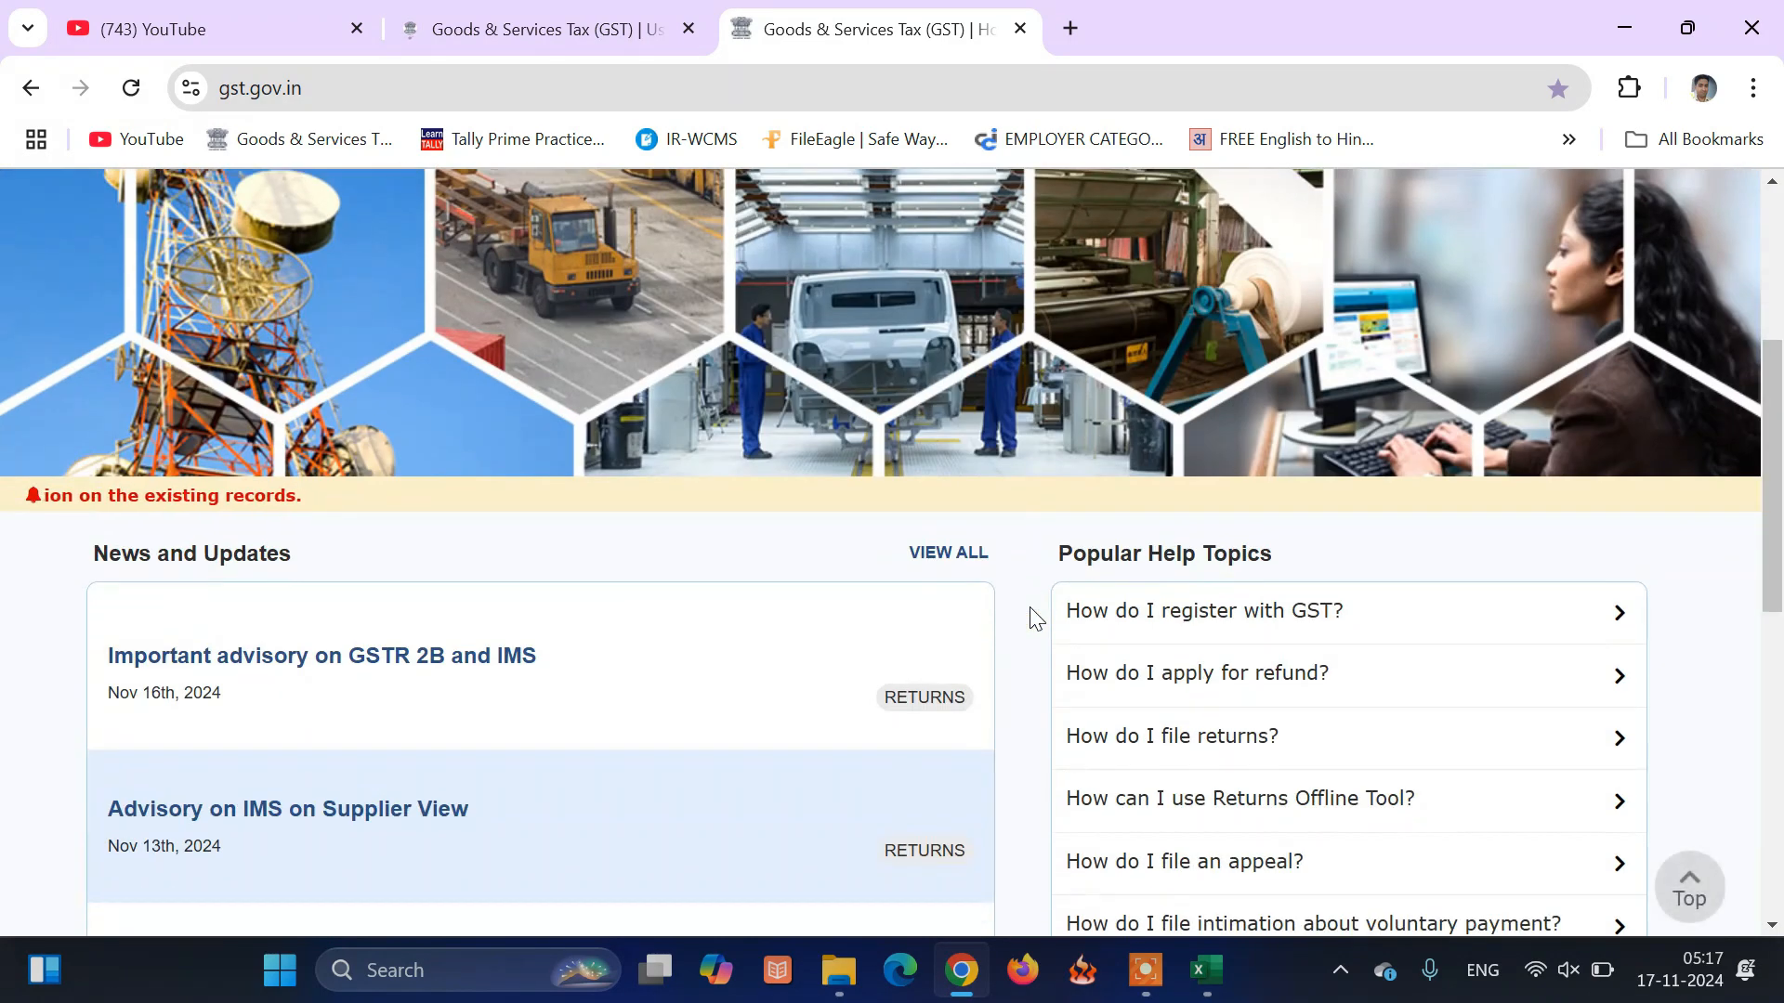
scroll(1030, 606, "down", 4)
scroll(1035, 616, "down", 1)
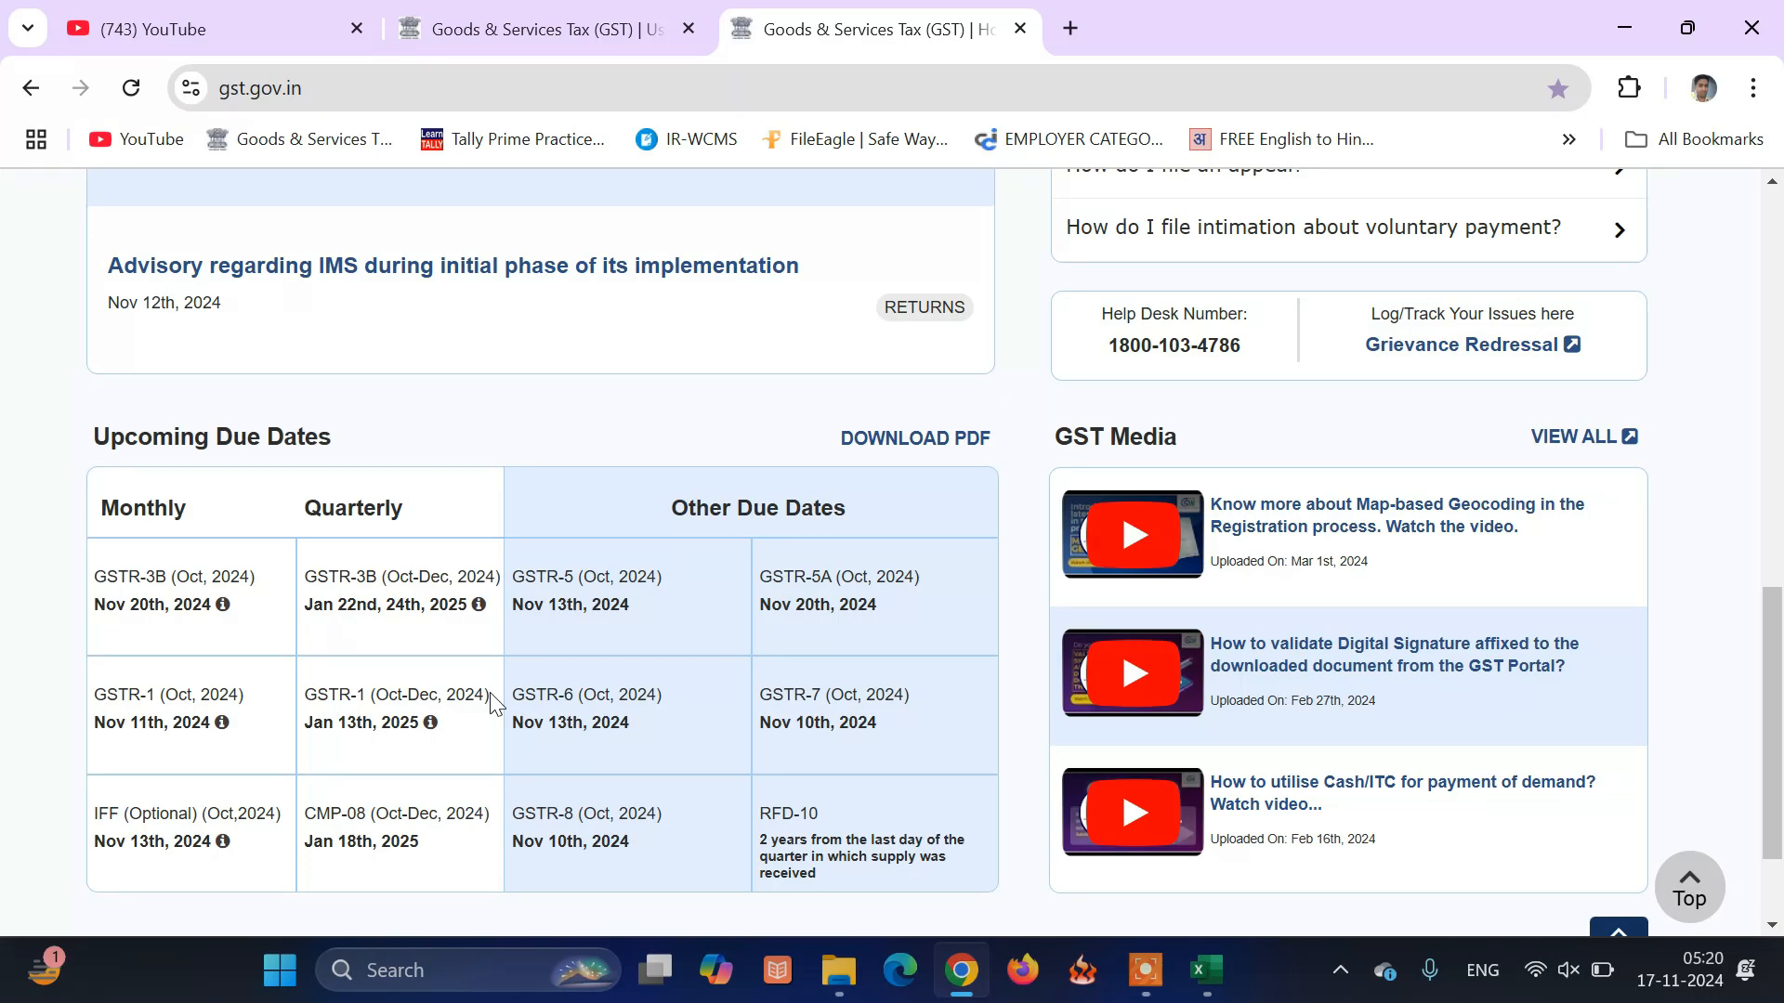
scroll(520, 692, "up", 15)
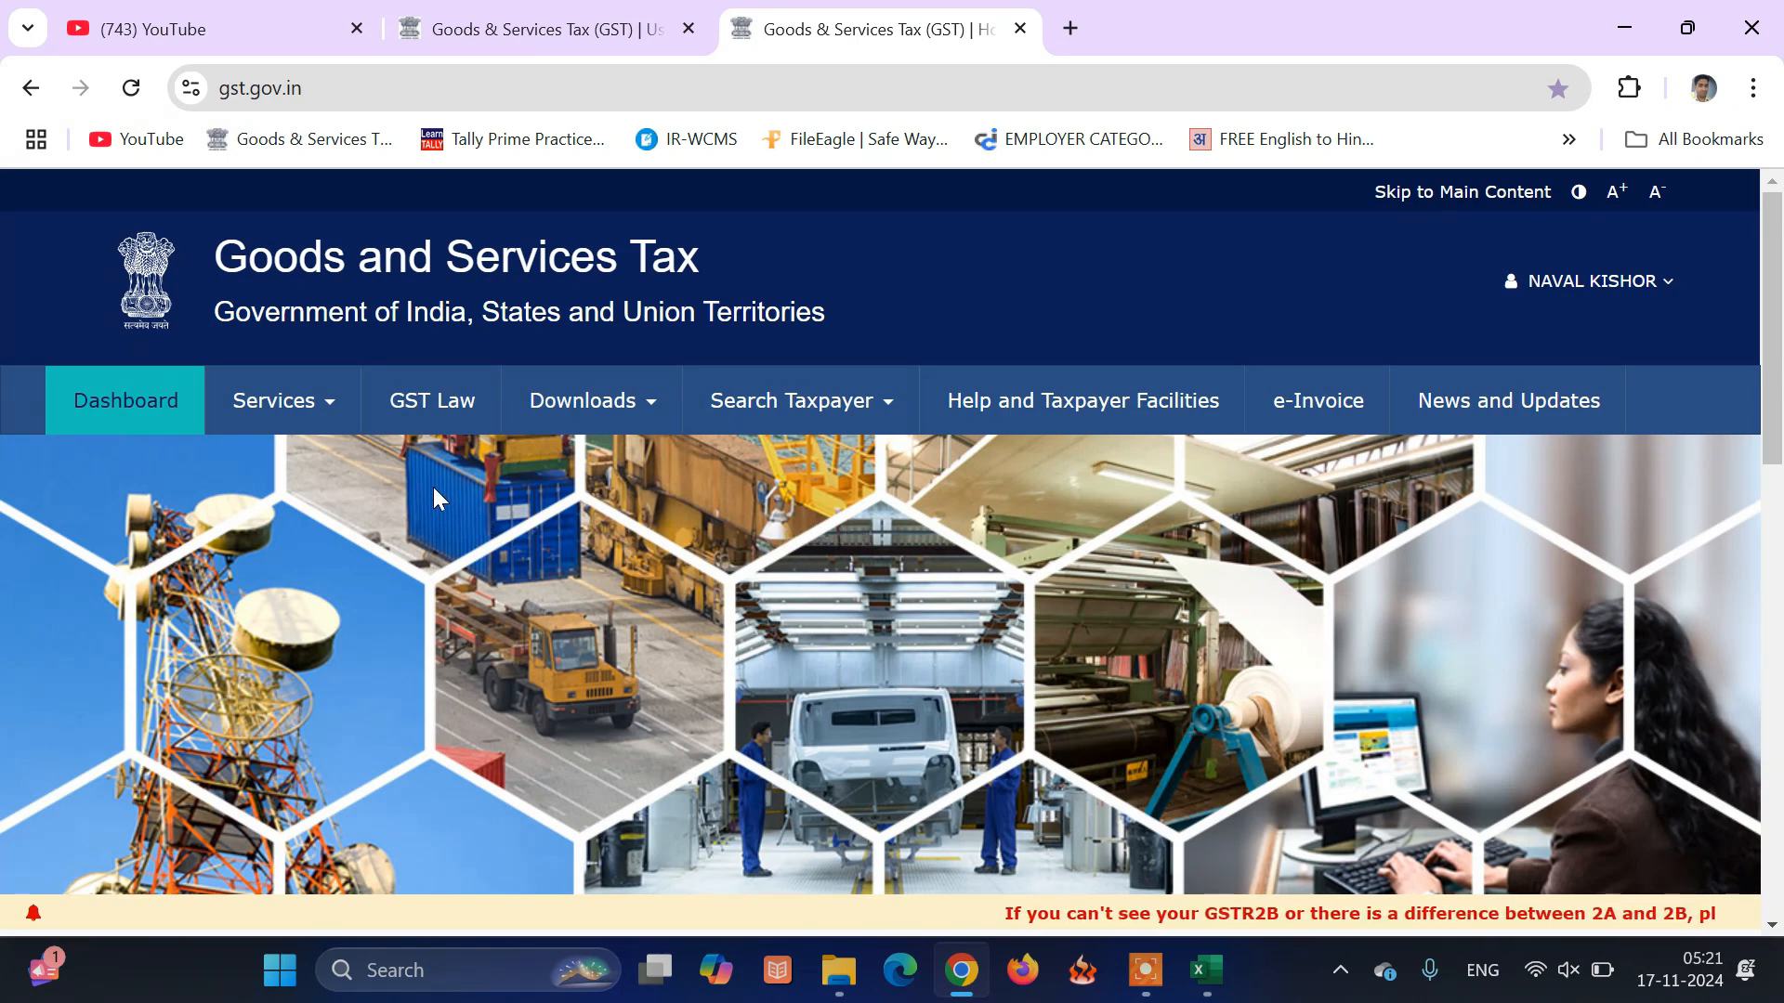
Open the Returns Dashboard, search the returns for the October period and bring up the return tiles
left_click(297, 419)
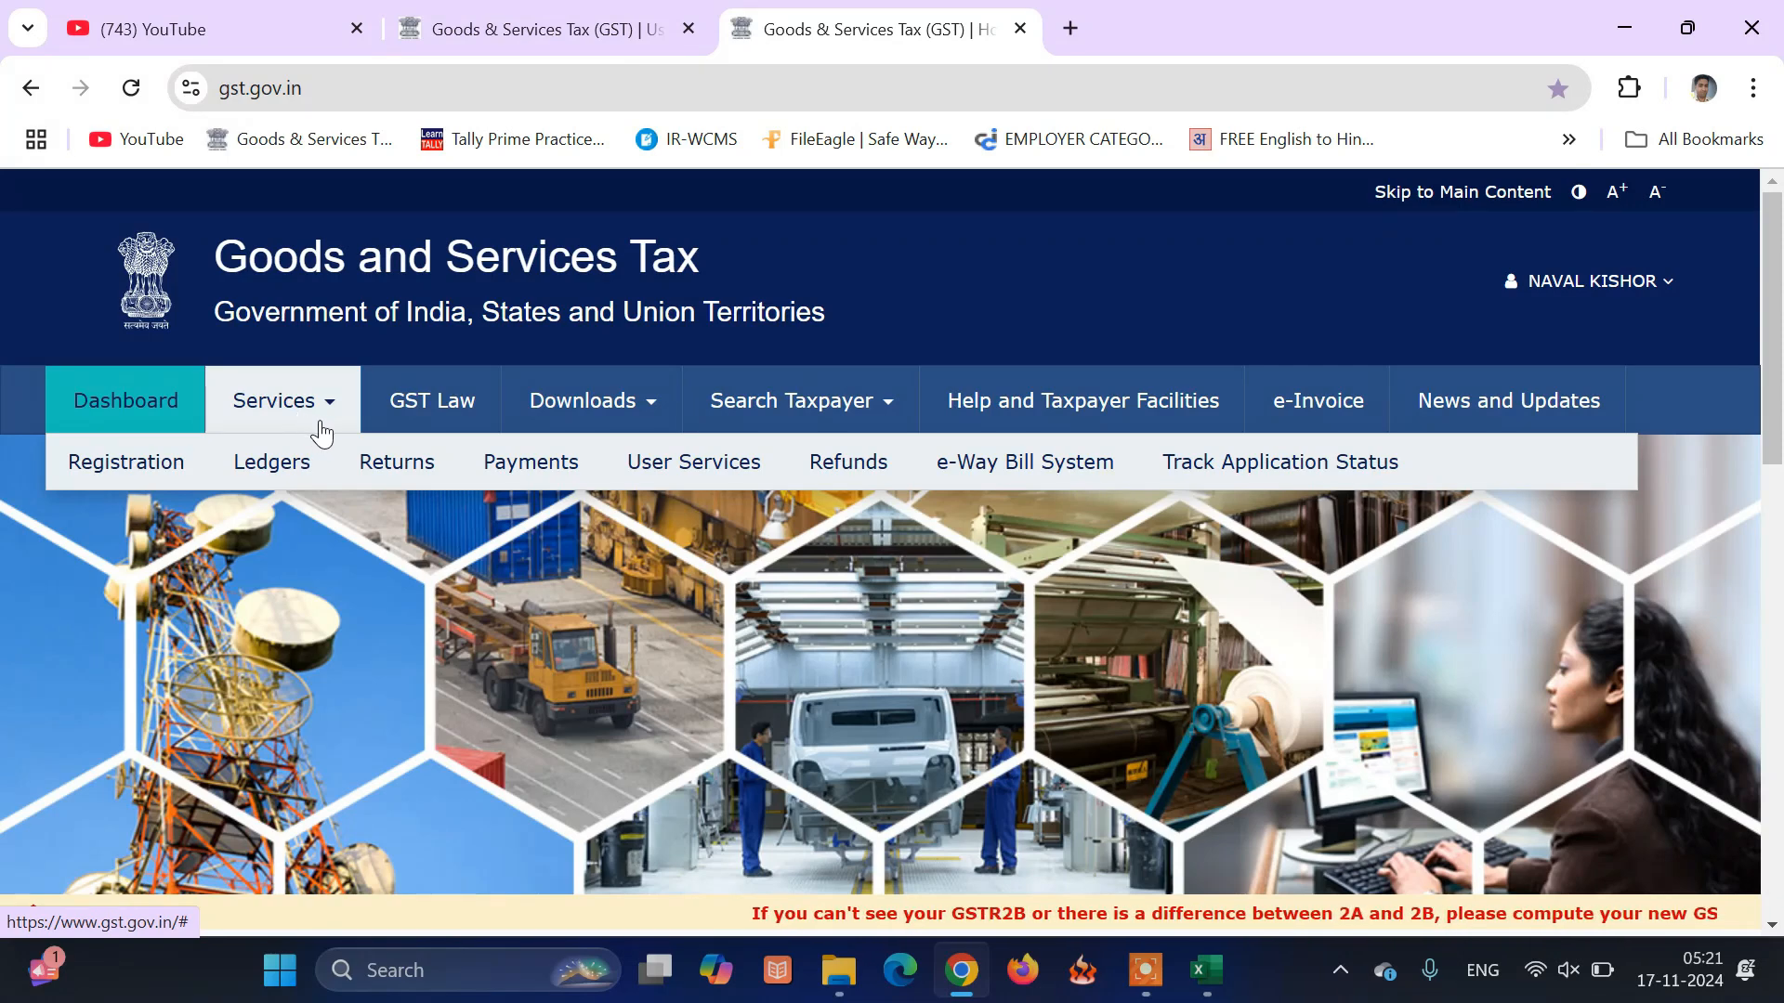
left_click(390, 469)
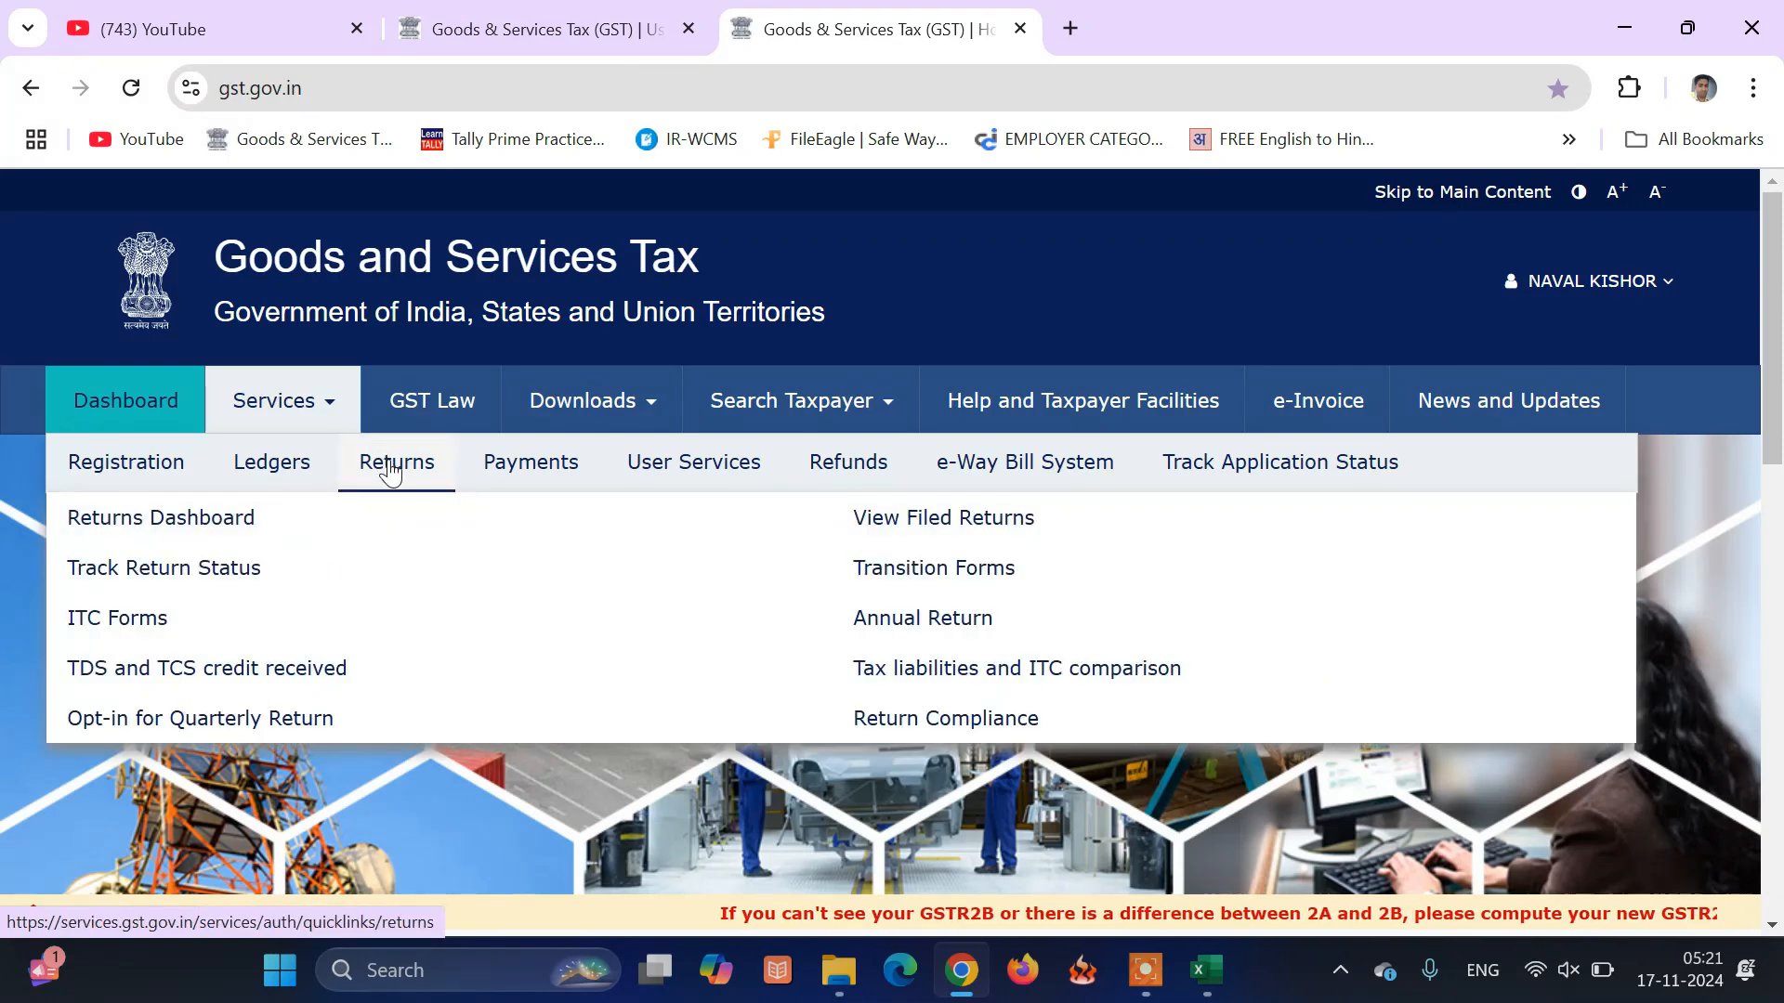
left_click(183, 520)
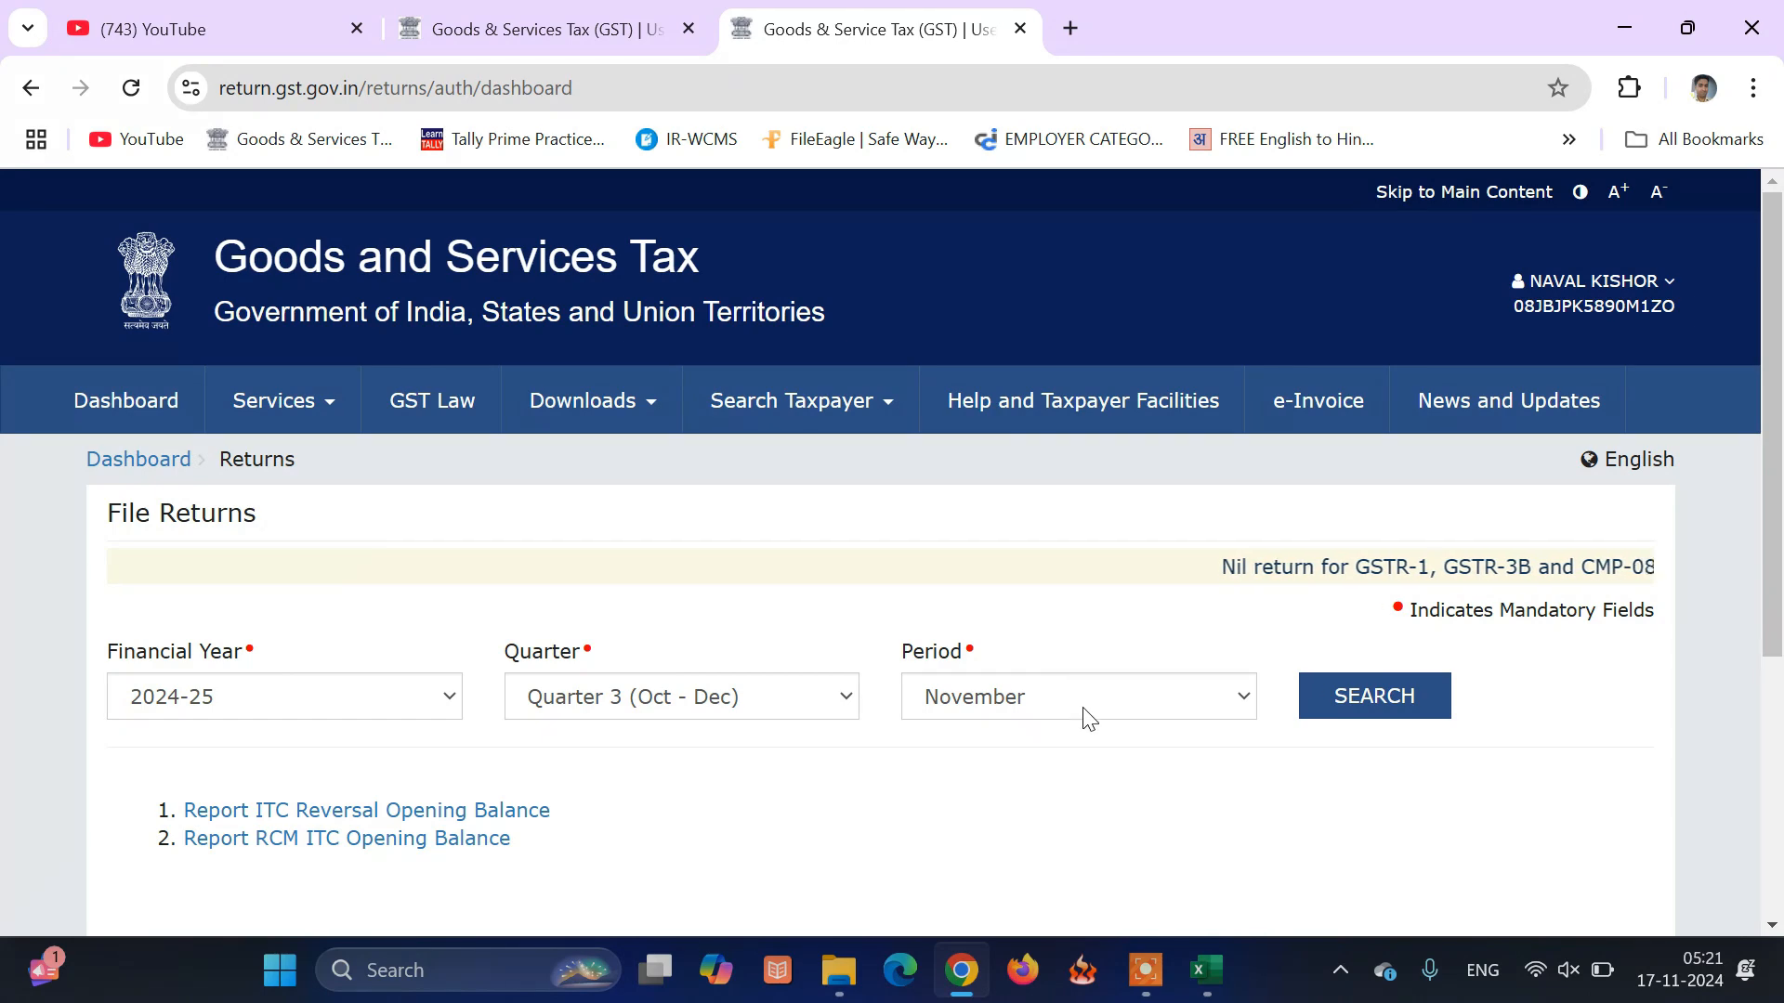
left_click(1081, 706)
left_click(1074, 741)
left_click(1374, 704)
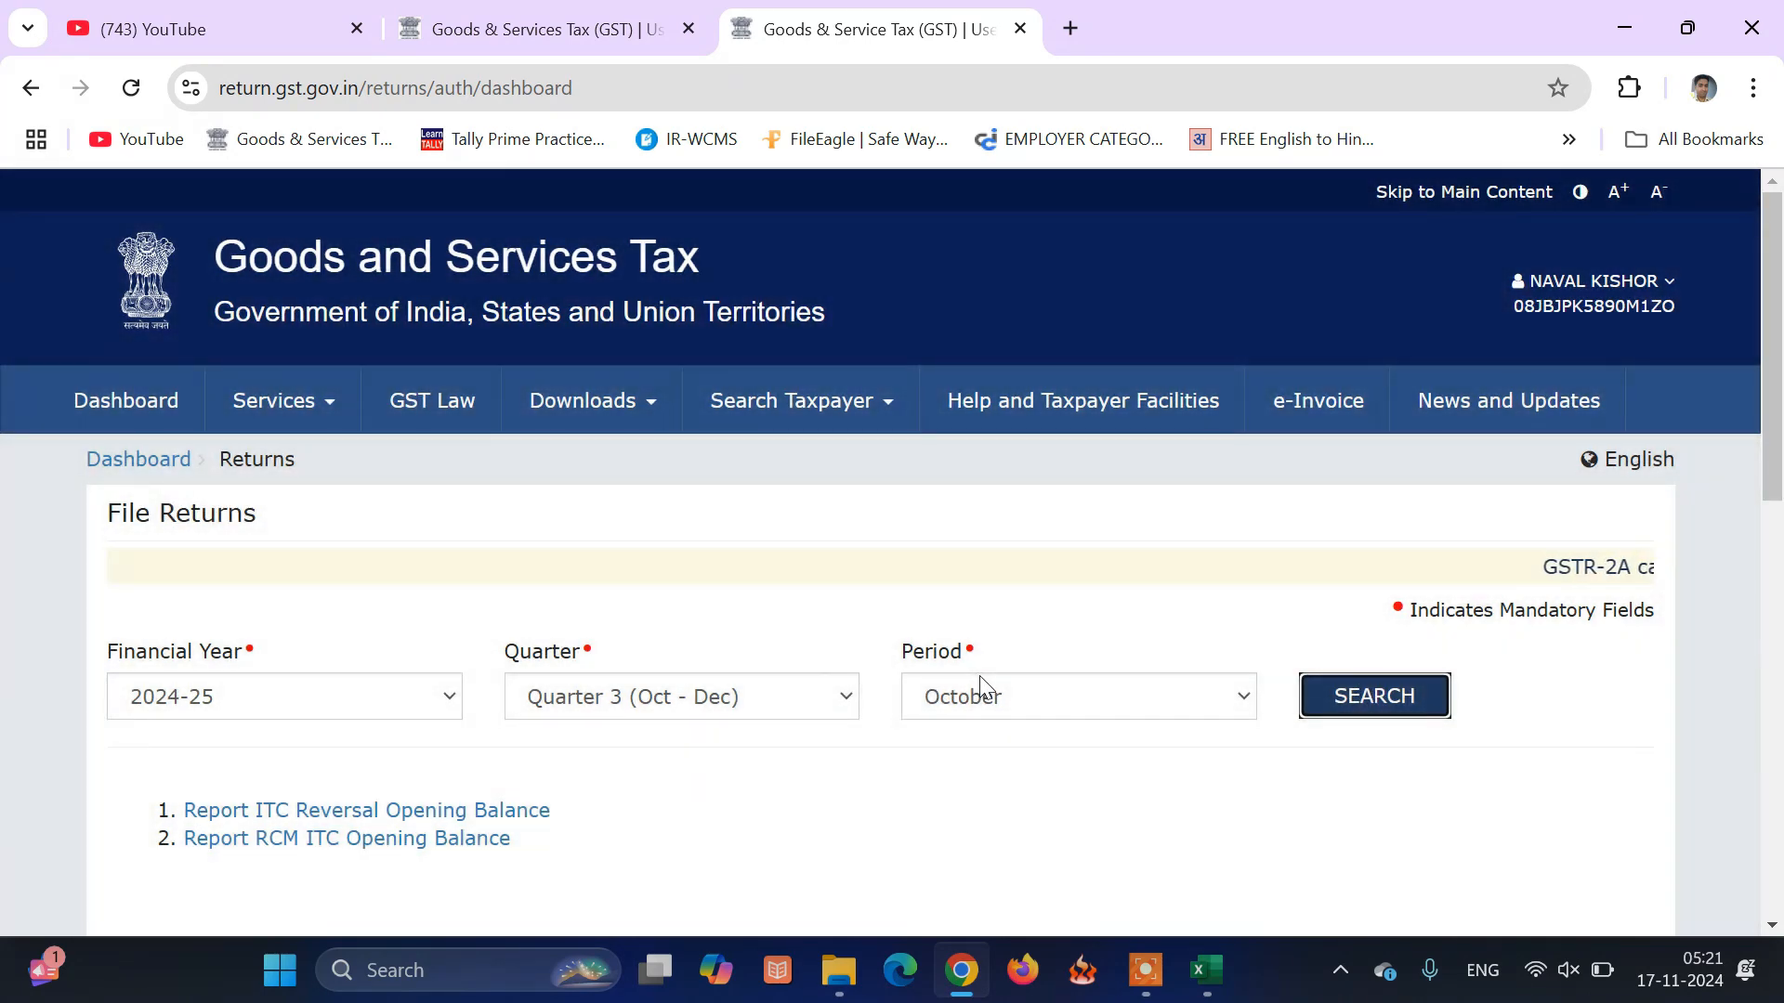
scroll(979, 678, "down", 7)
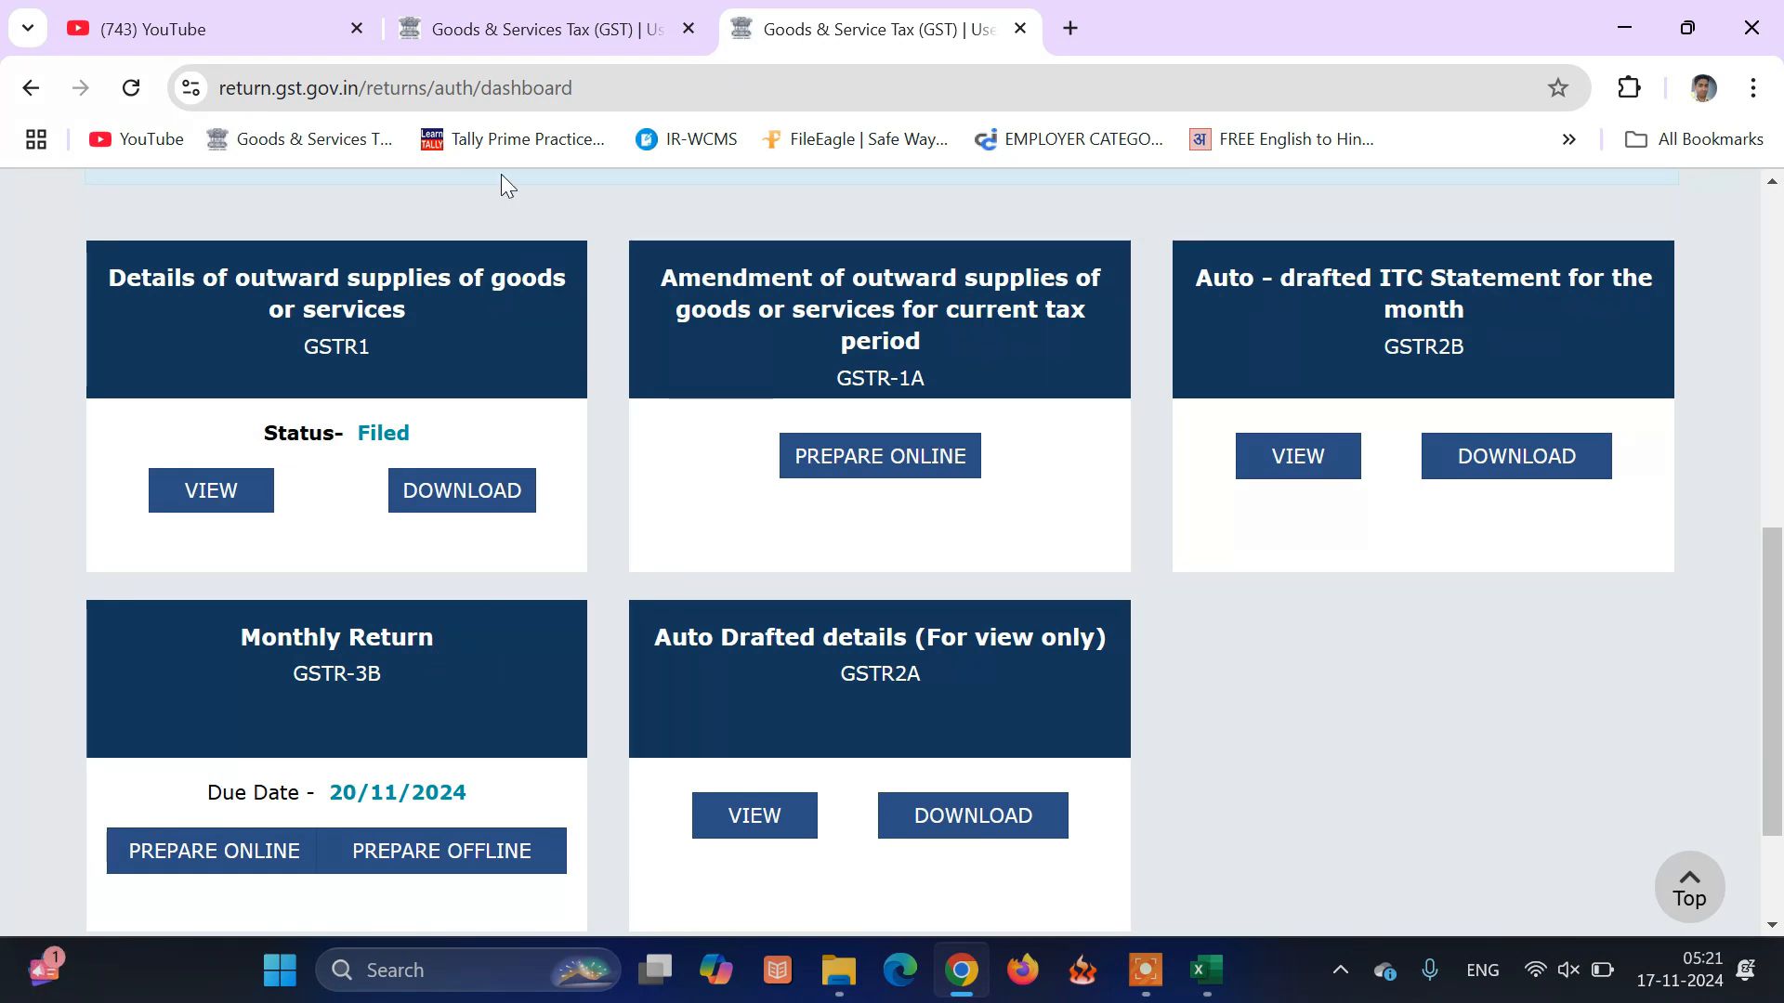
In the other GST portal tab, refresh the session and open the Tax liabilities and ITC comparison report for financial year 2024-25
left_click(562, 30)
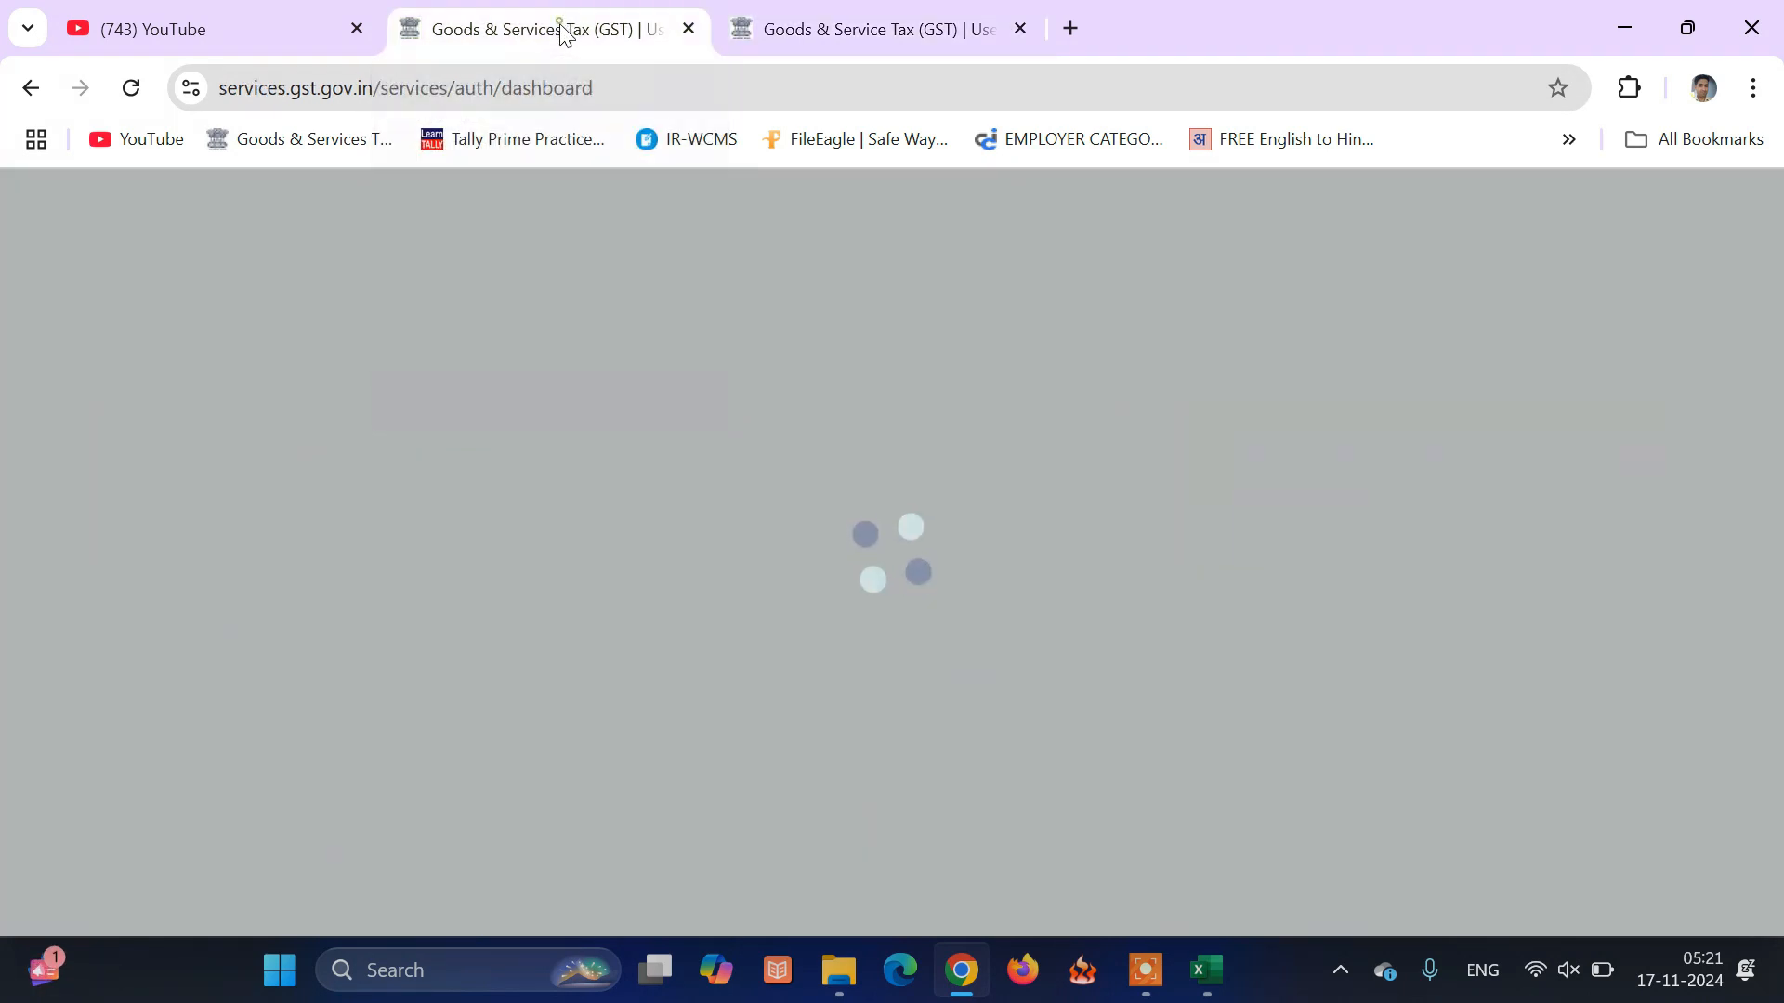
left_click(131, 87)
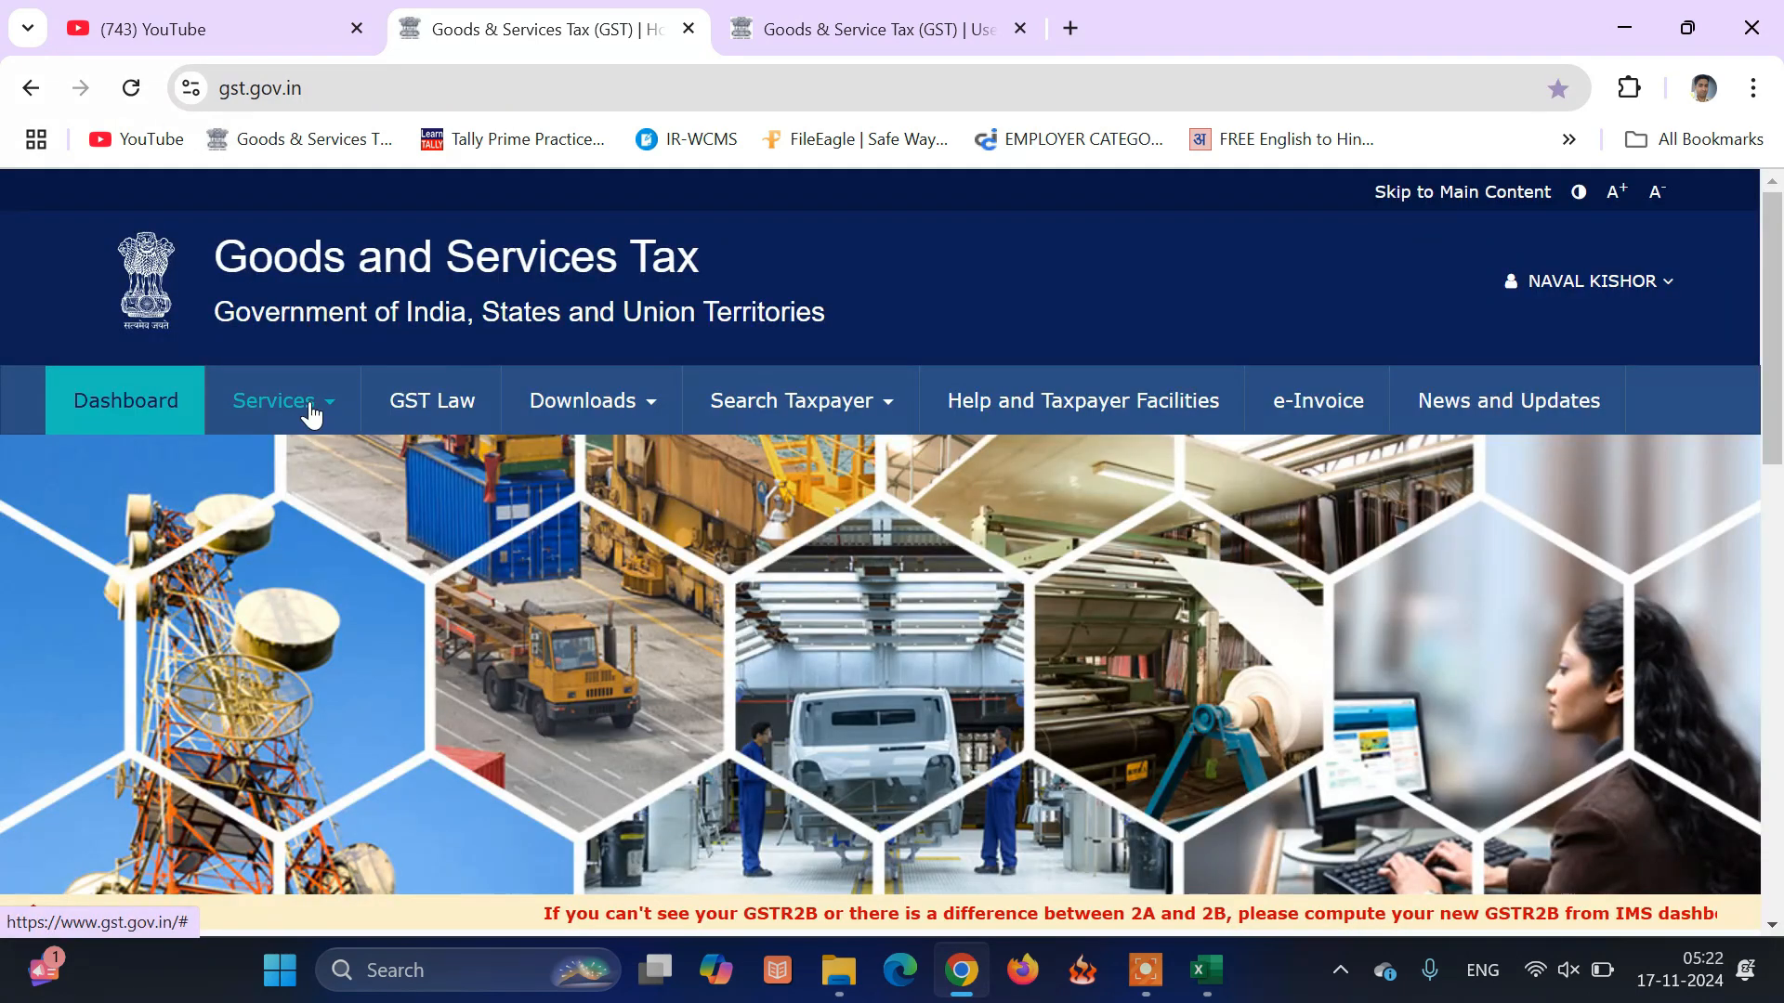
mouse_move(311, 423)
mouse_move(397, 464)
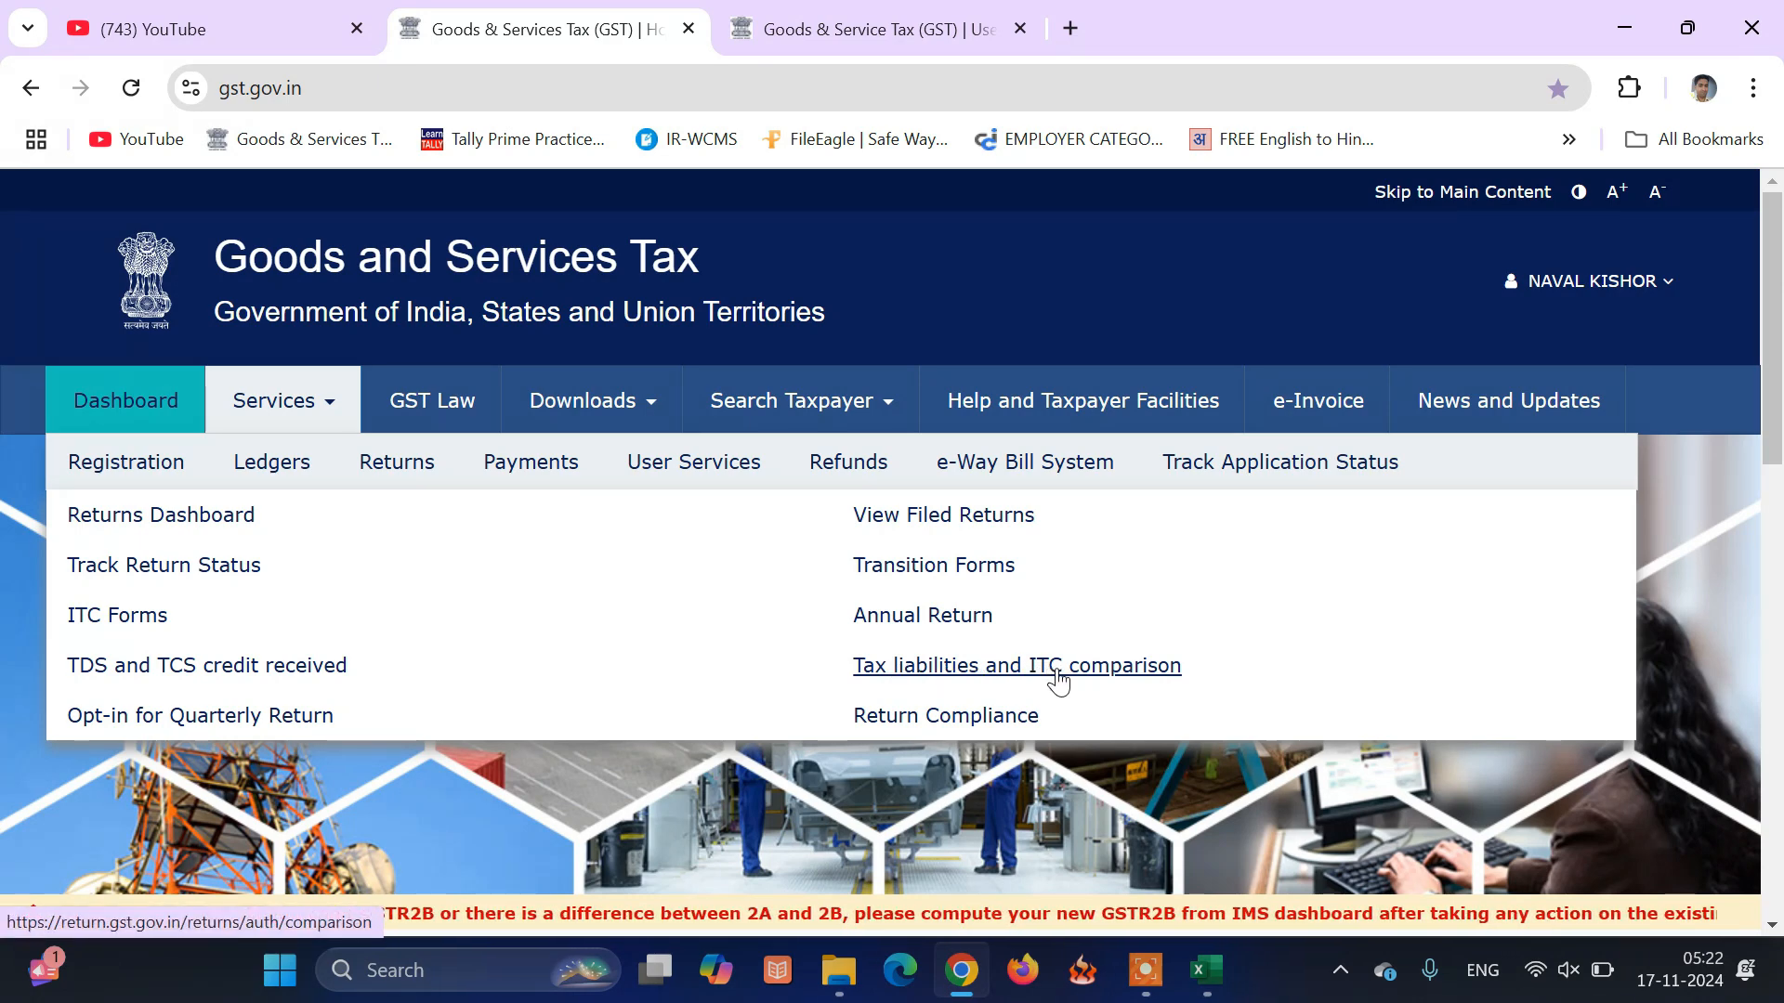
left_click(1056, 669)
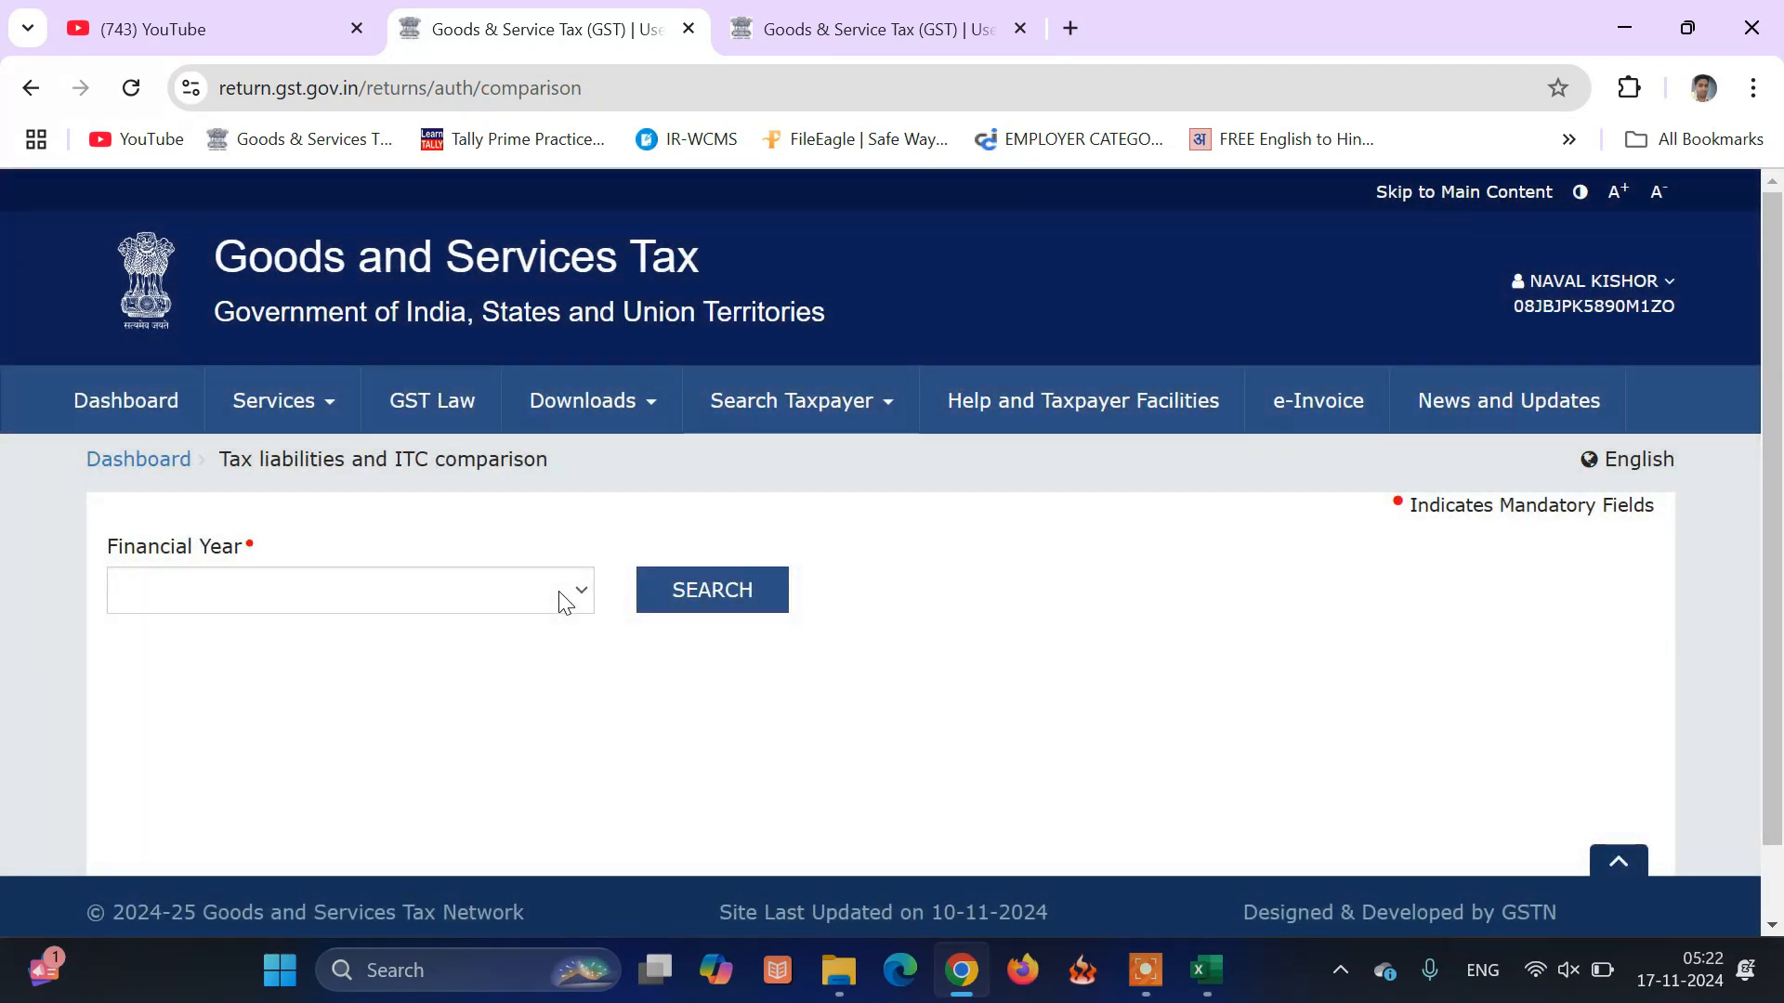
left_click(559, 591)
left_click(418, 665)
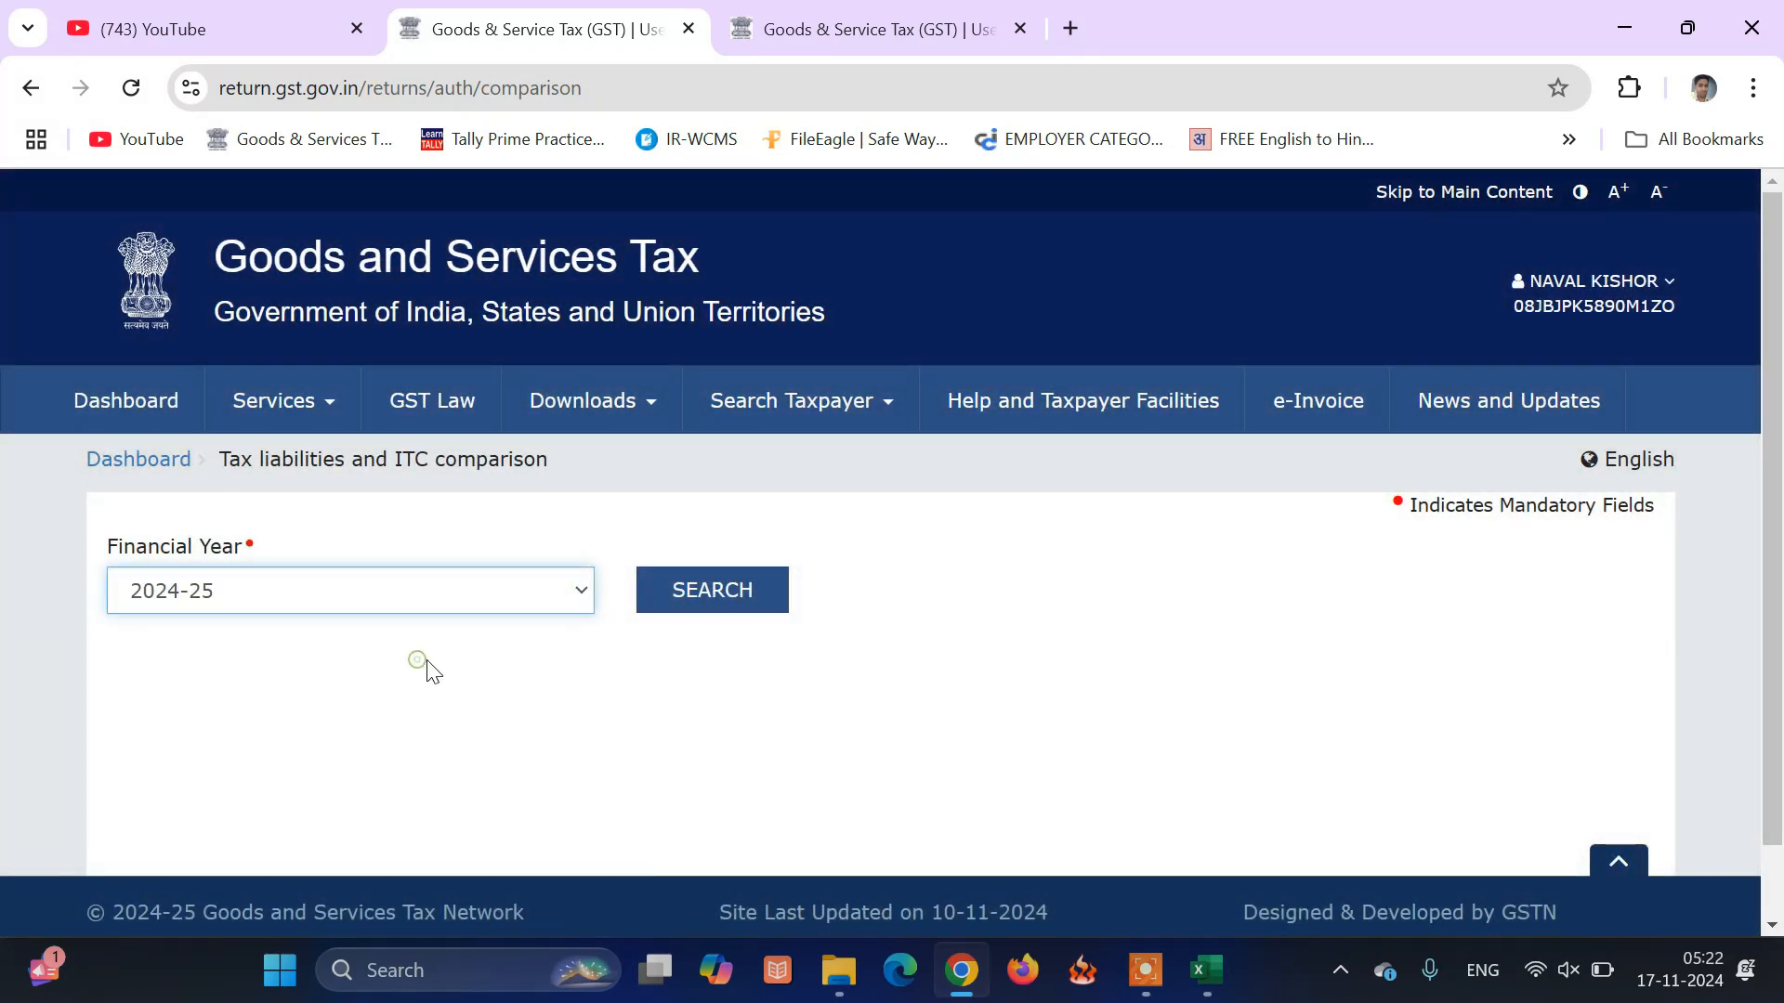
left_click(740, 609)
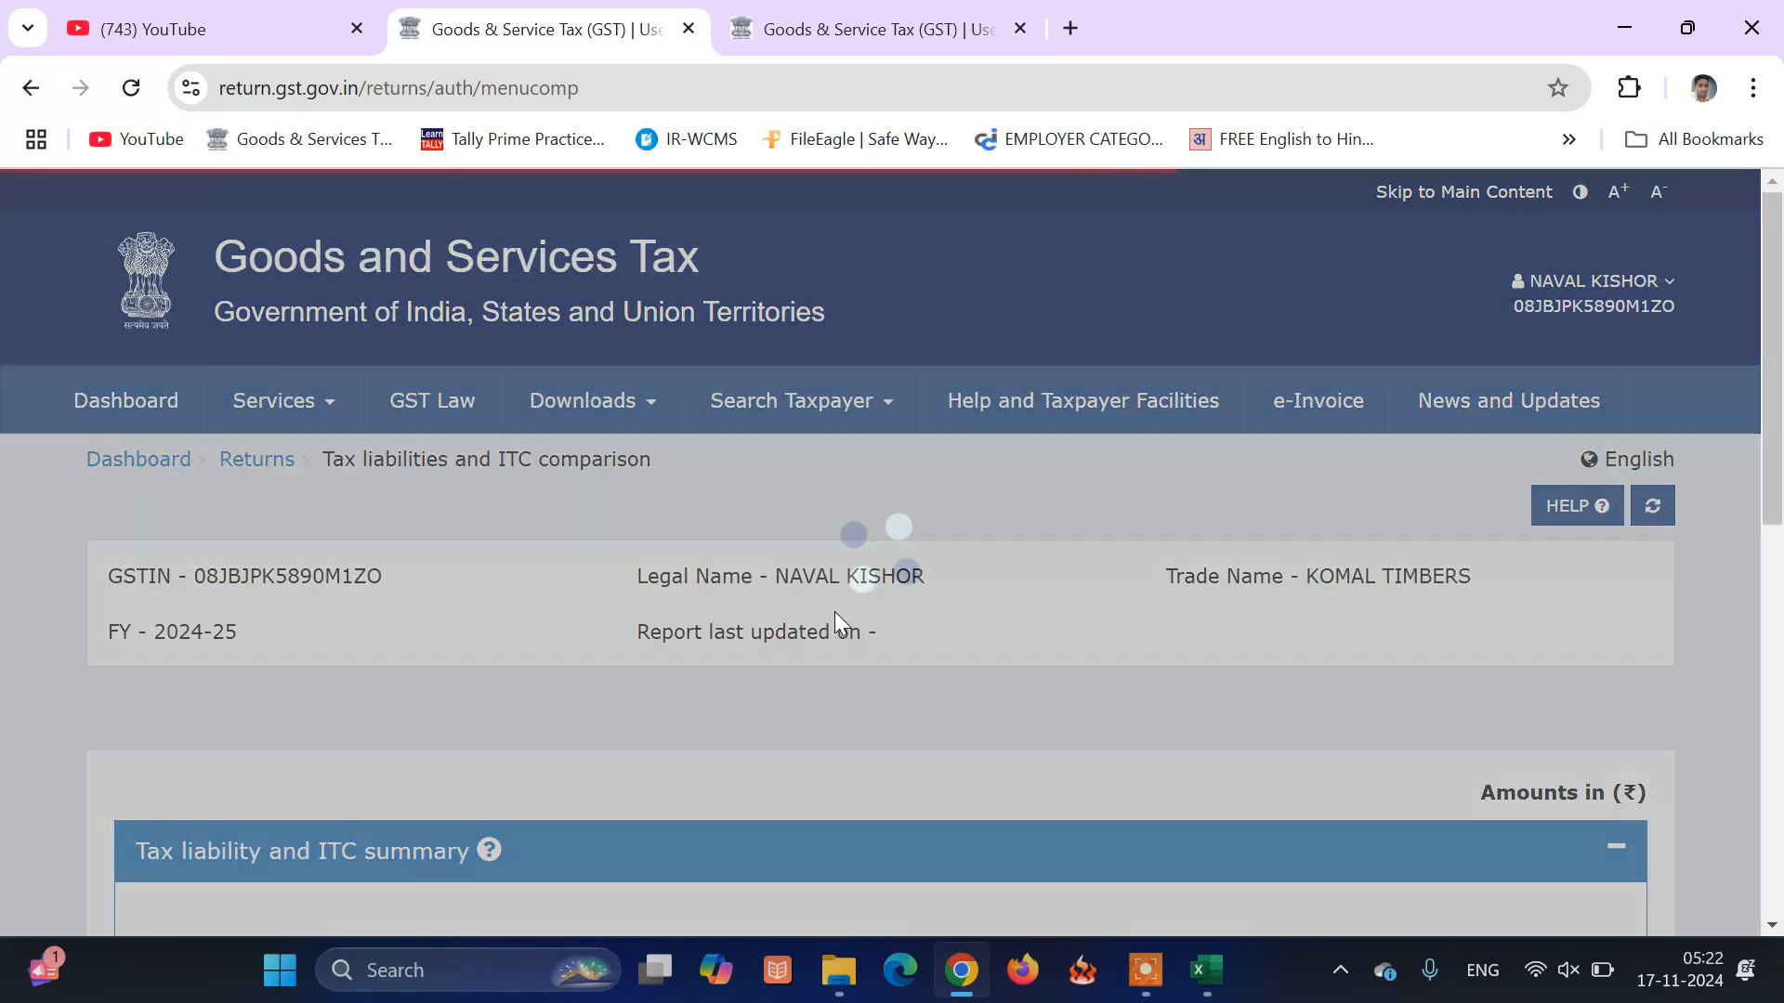
Examine the month-wise GSTR-1 liability against the liability paid in GSTR-3B in the Difference in liability declared and paid table
scroll(851, 602, "down", 2)
scroll(1011, 583, "down", 3)
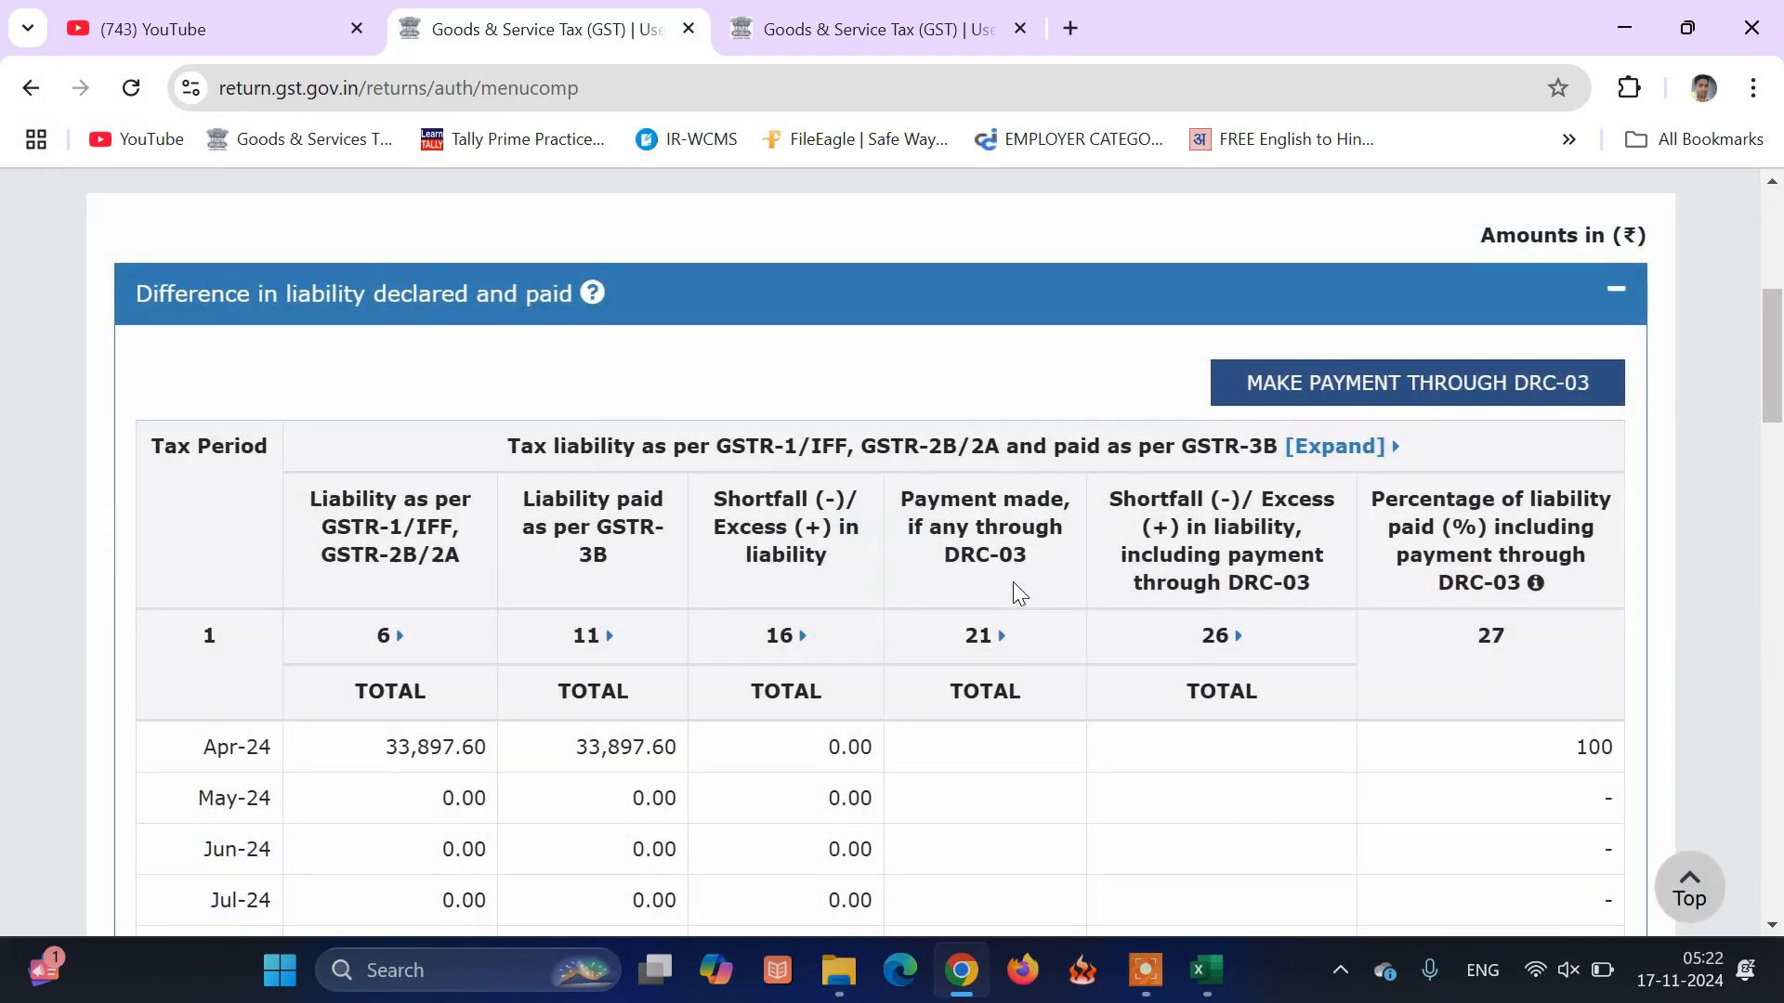
scroll(1013, 581, "down", 3)
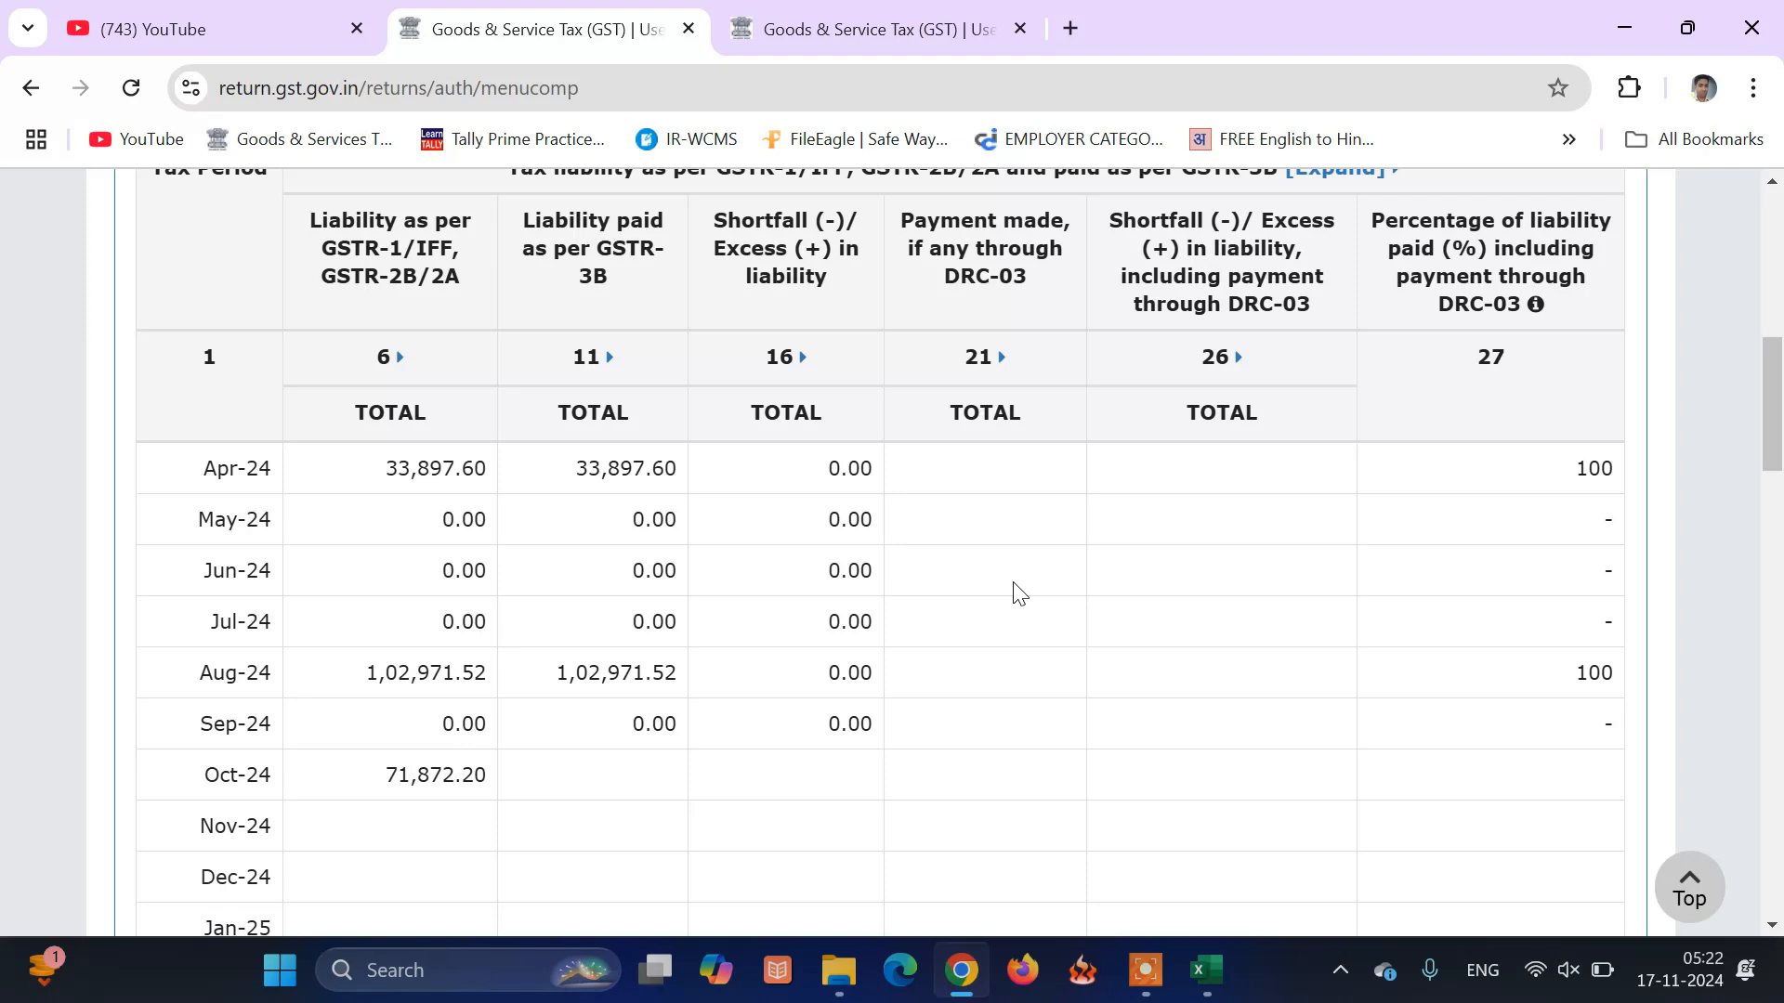
scroll(1019, 592, "down", 3)
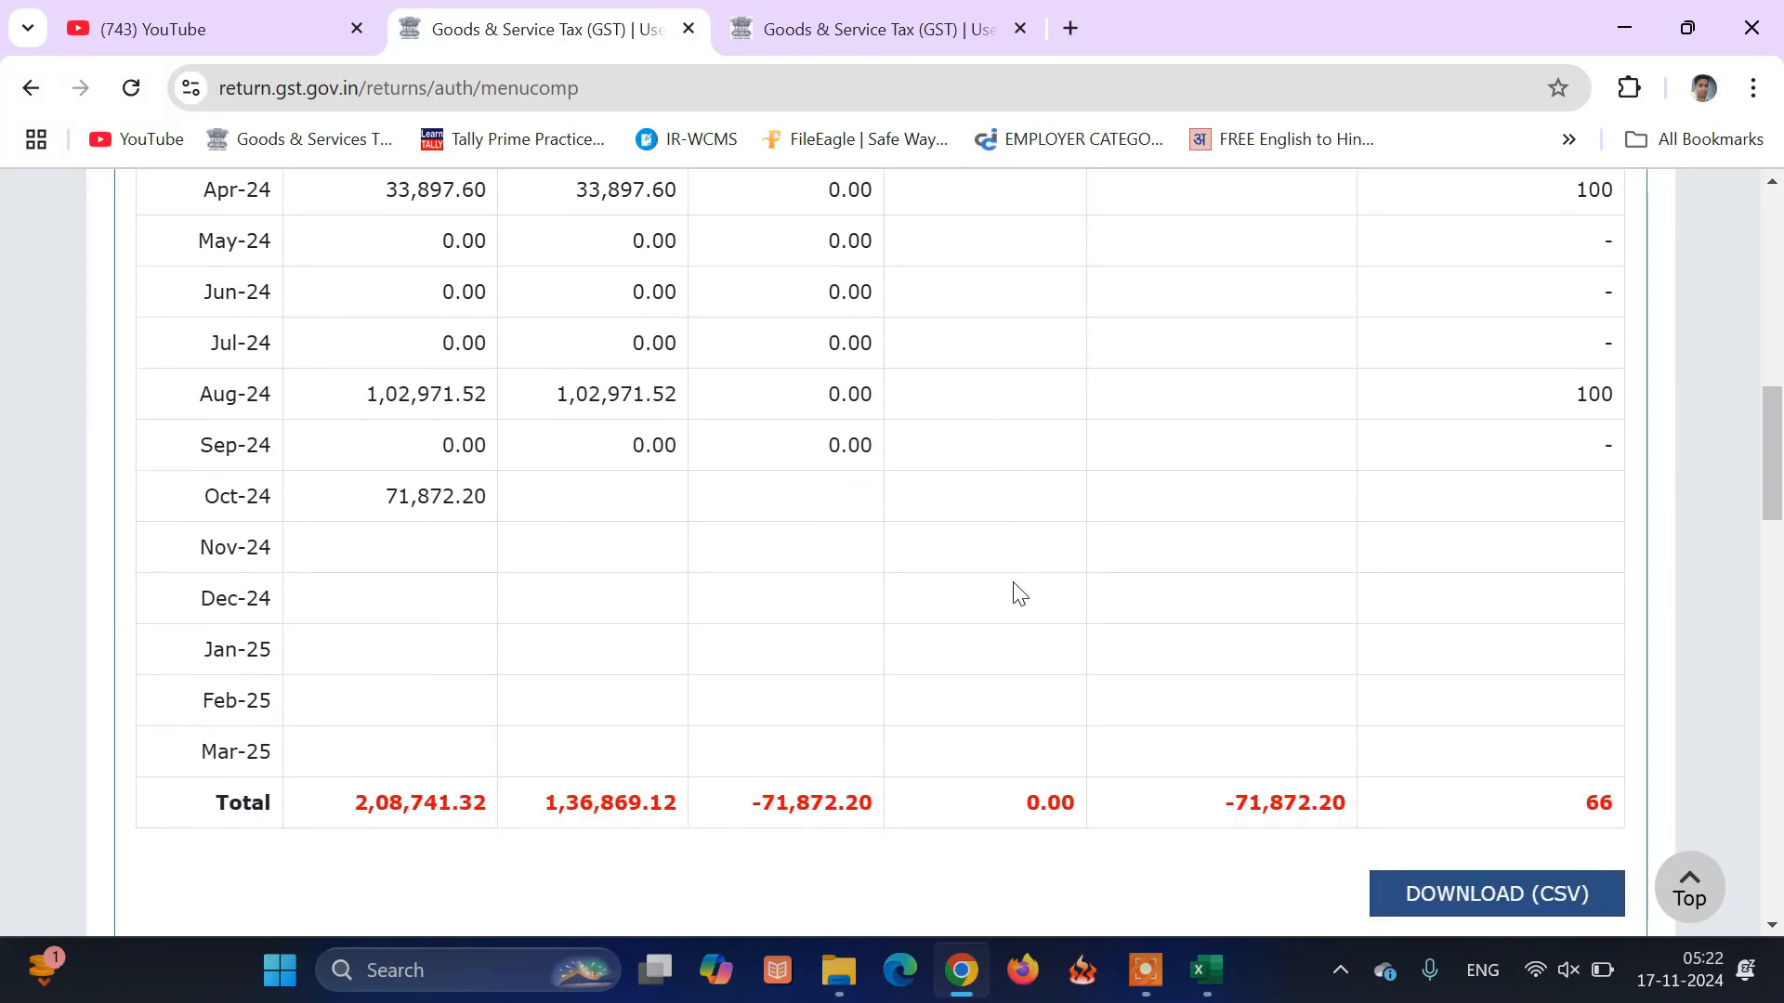
scroll(1019, 592, "up", 3)
scroll(549, 721, "up", 3)
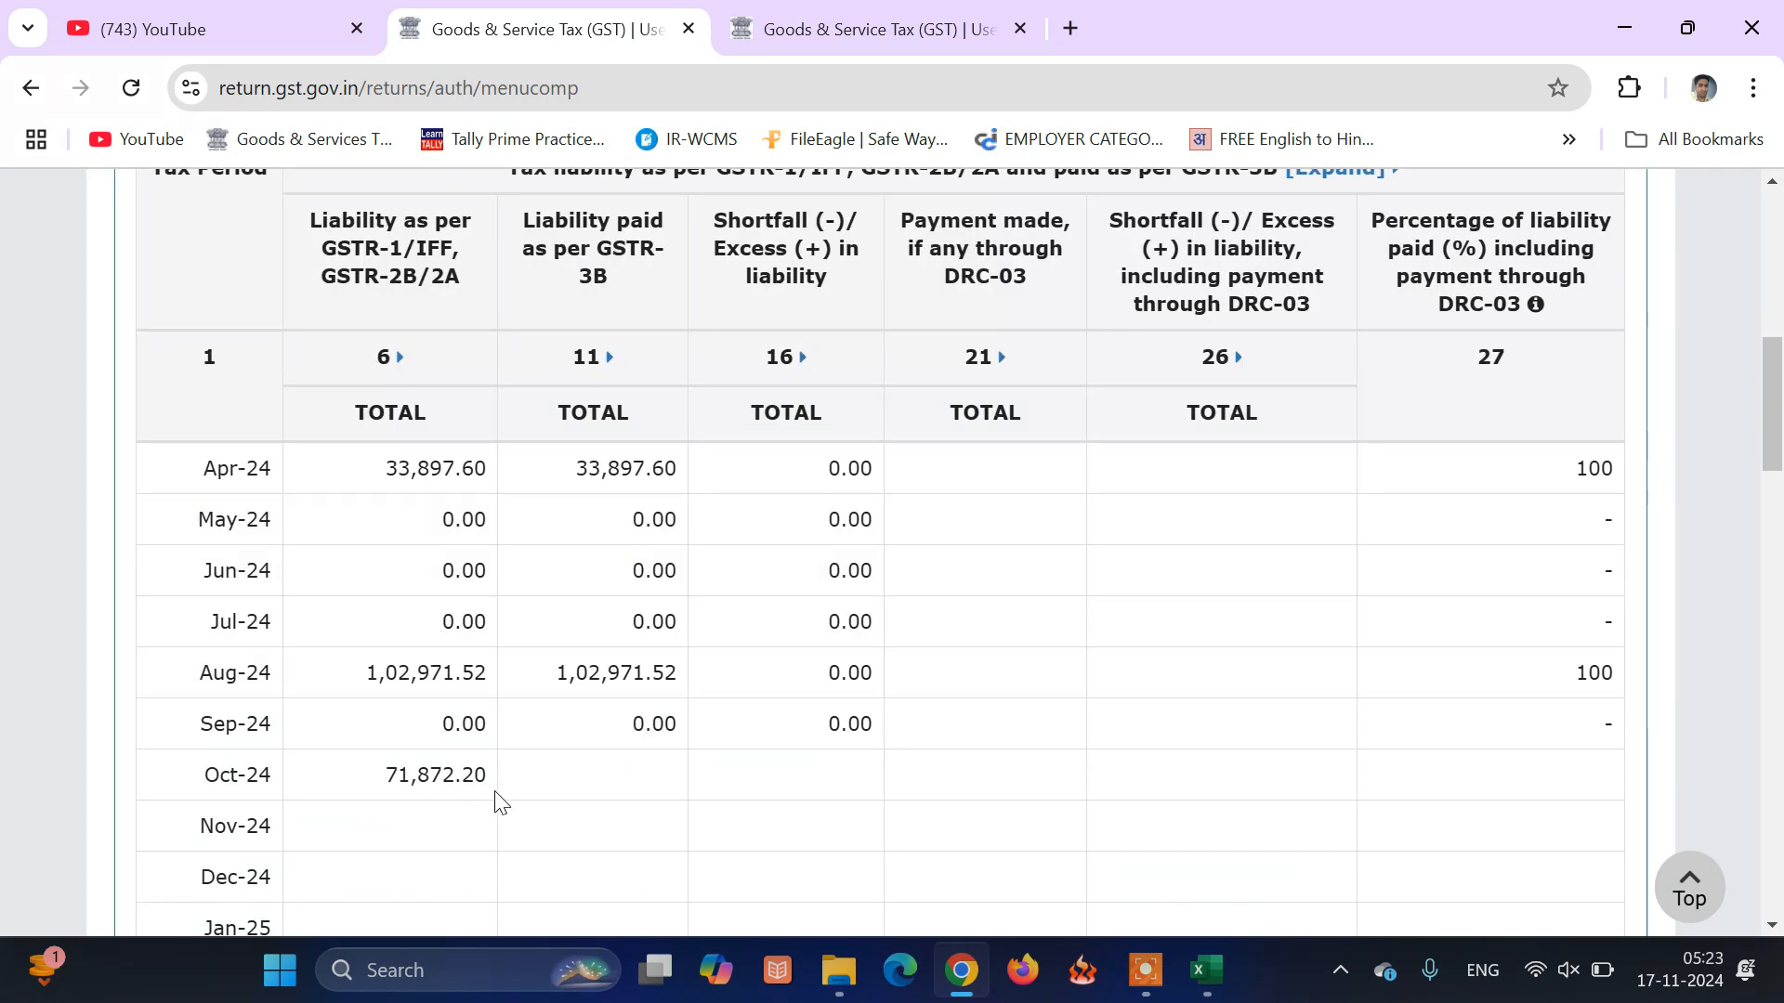
scroll(483, 801, "down", 3)
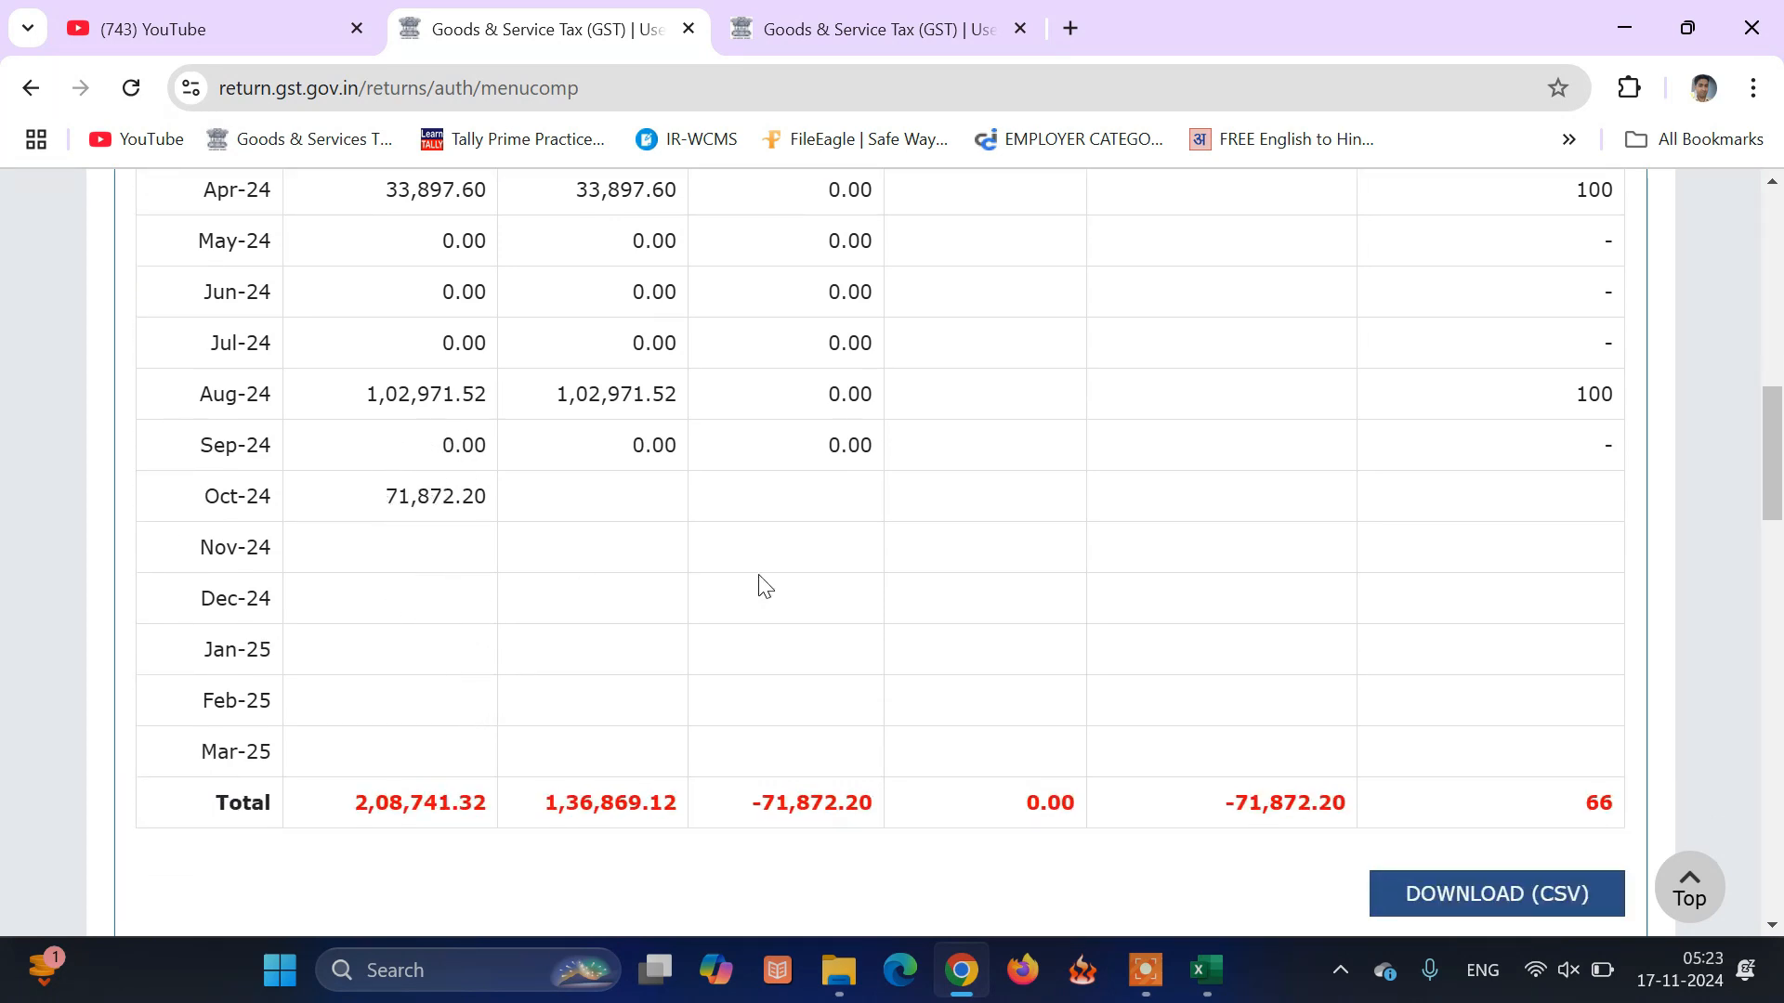
Examine the Tax liability and ITC summary table, comparing monthly liability and ITC shortfall or excess across GSTR-1, GSTR-3B and GSTR-2B
scroll(932, 561, "down", 9)
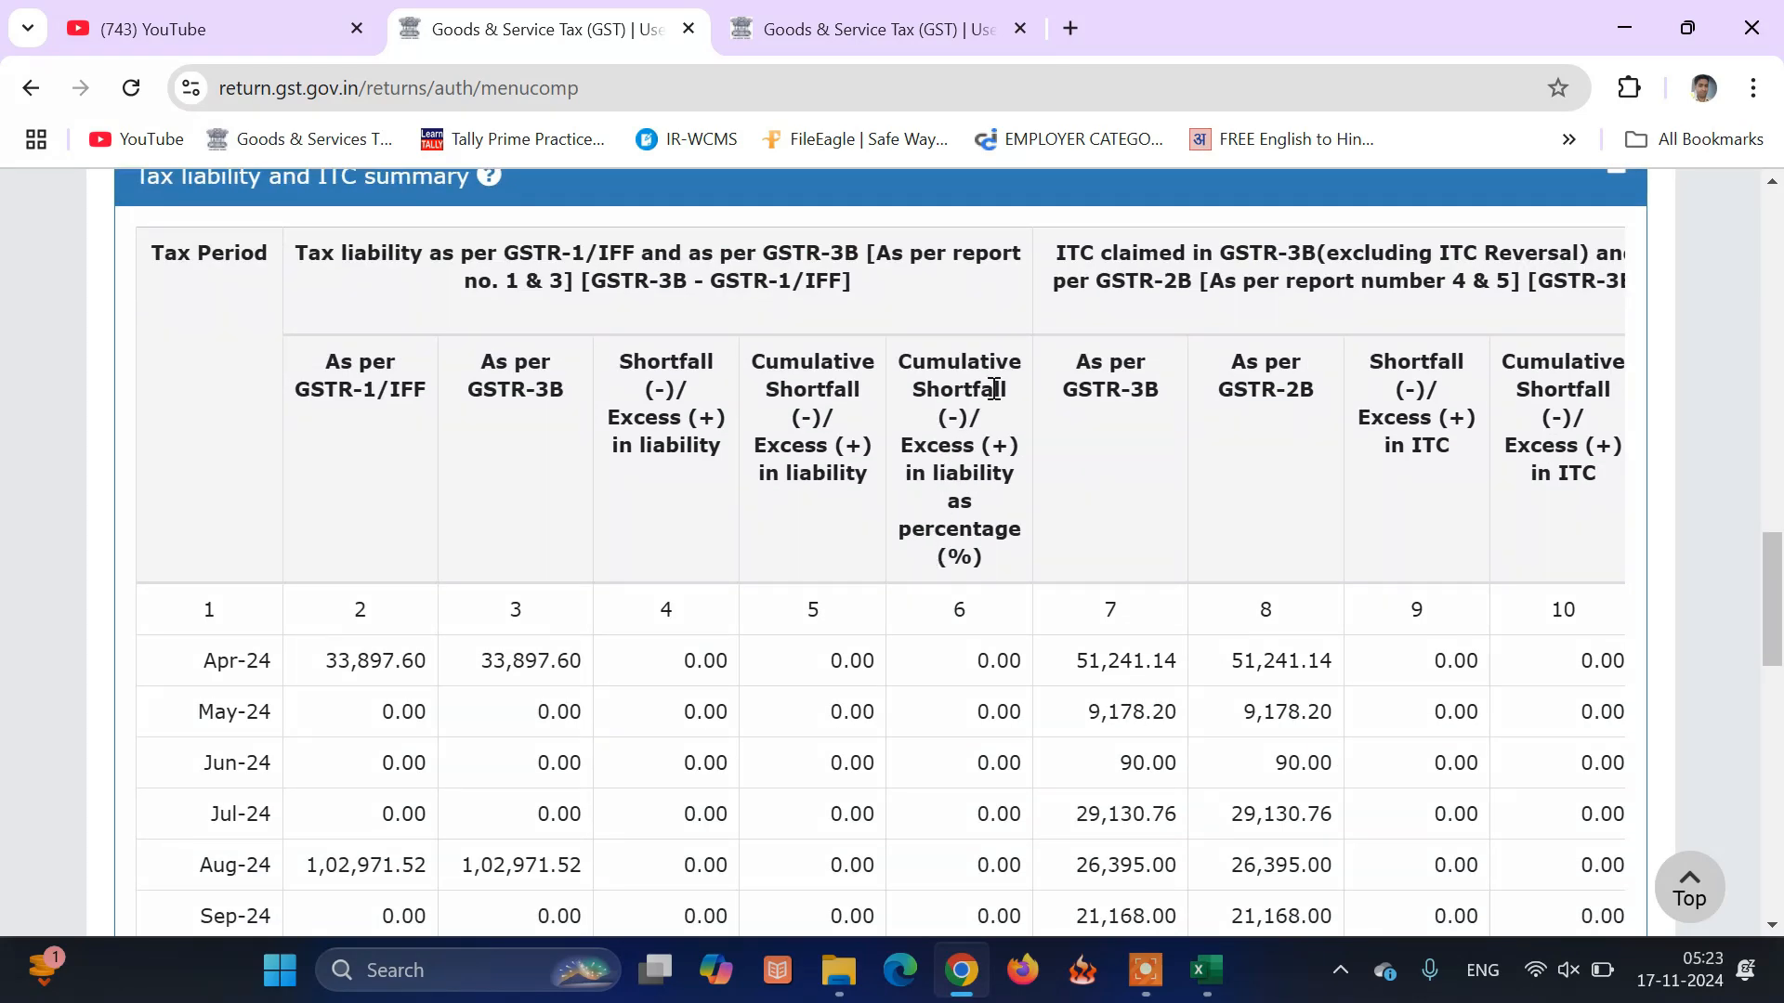
scroll(1228, 507, "down", 5)
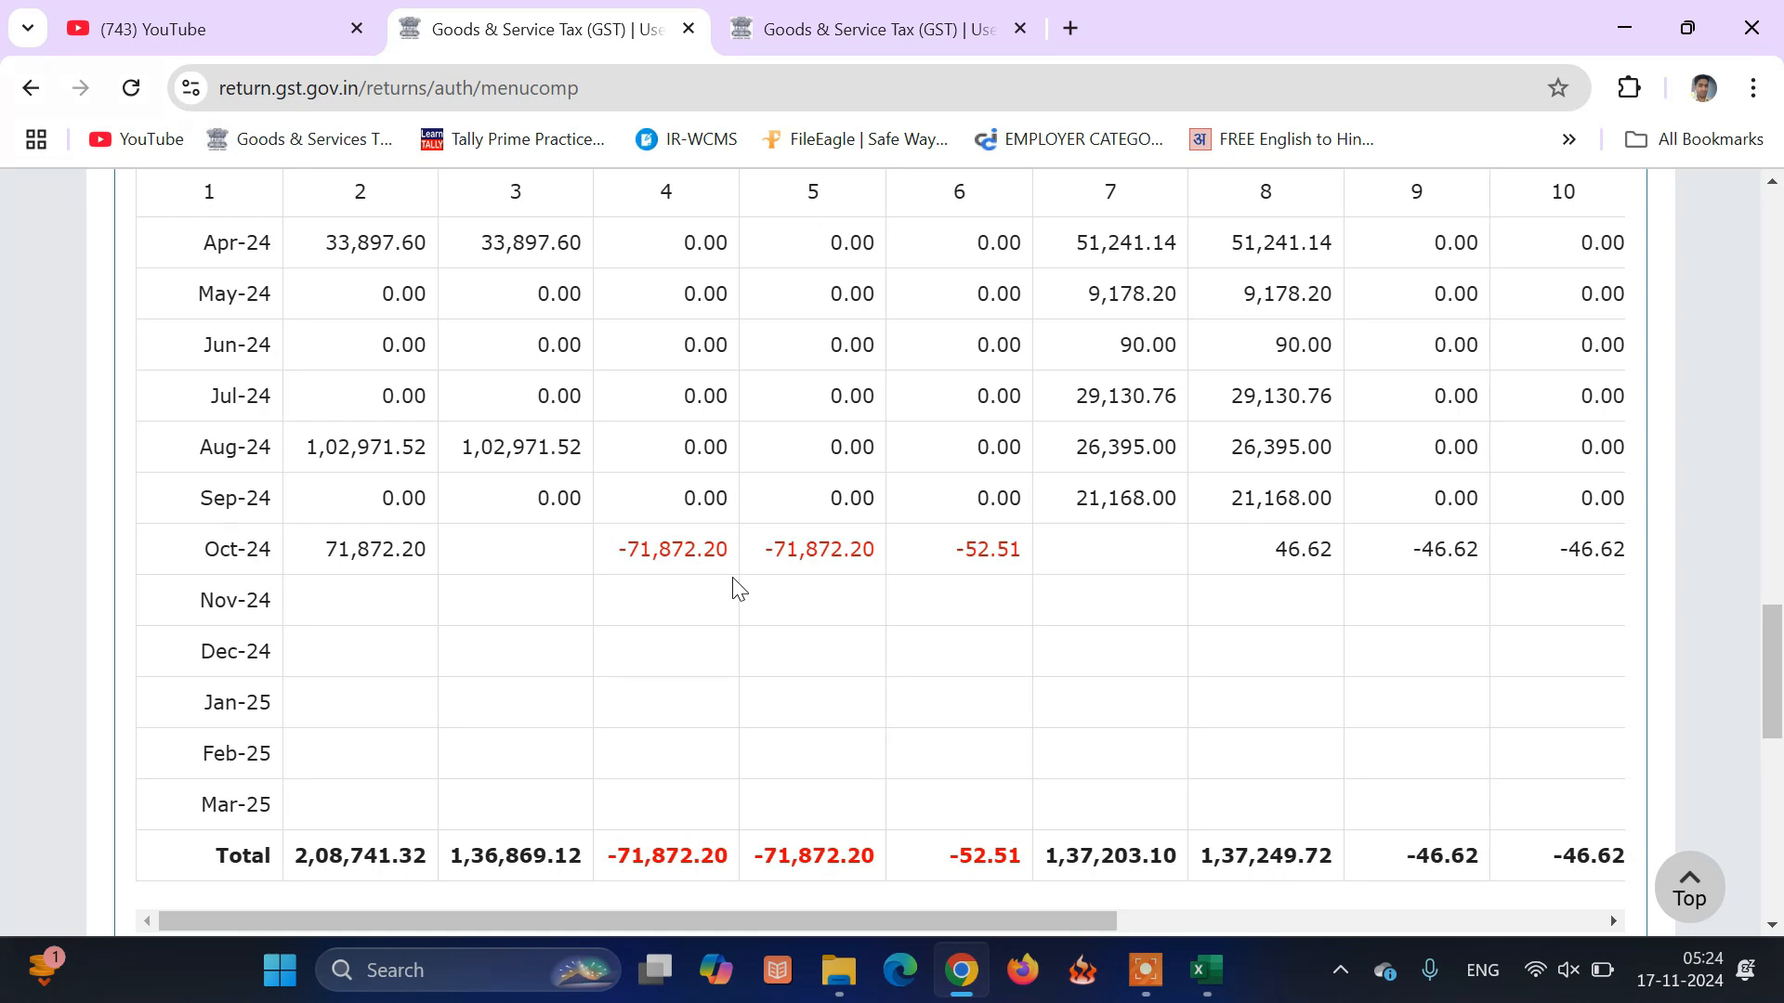
scroll(736, 588, "up", 5)
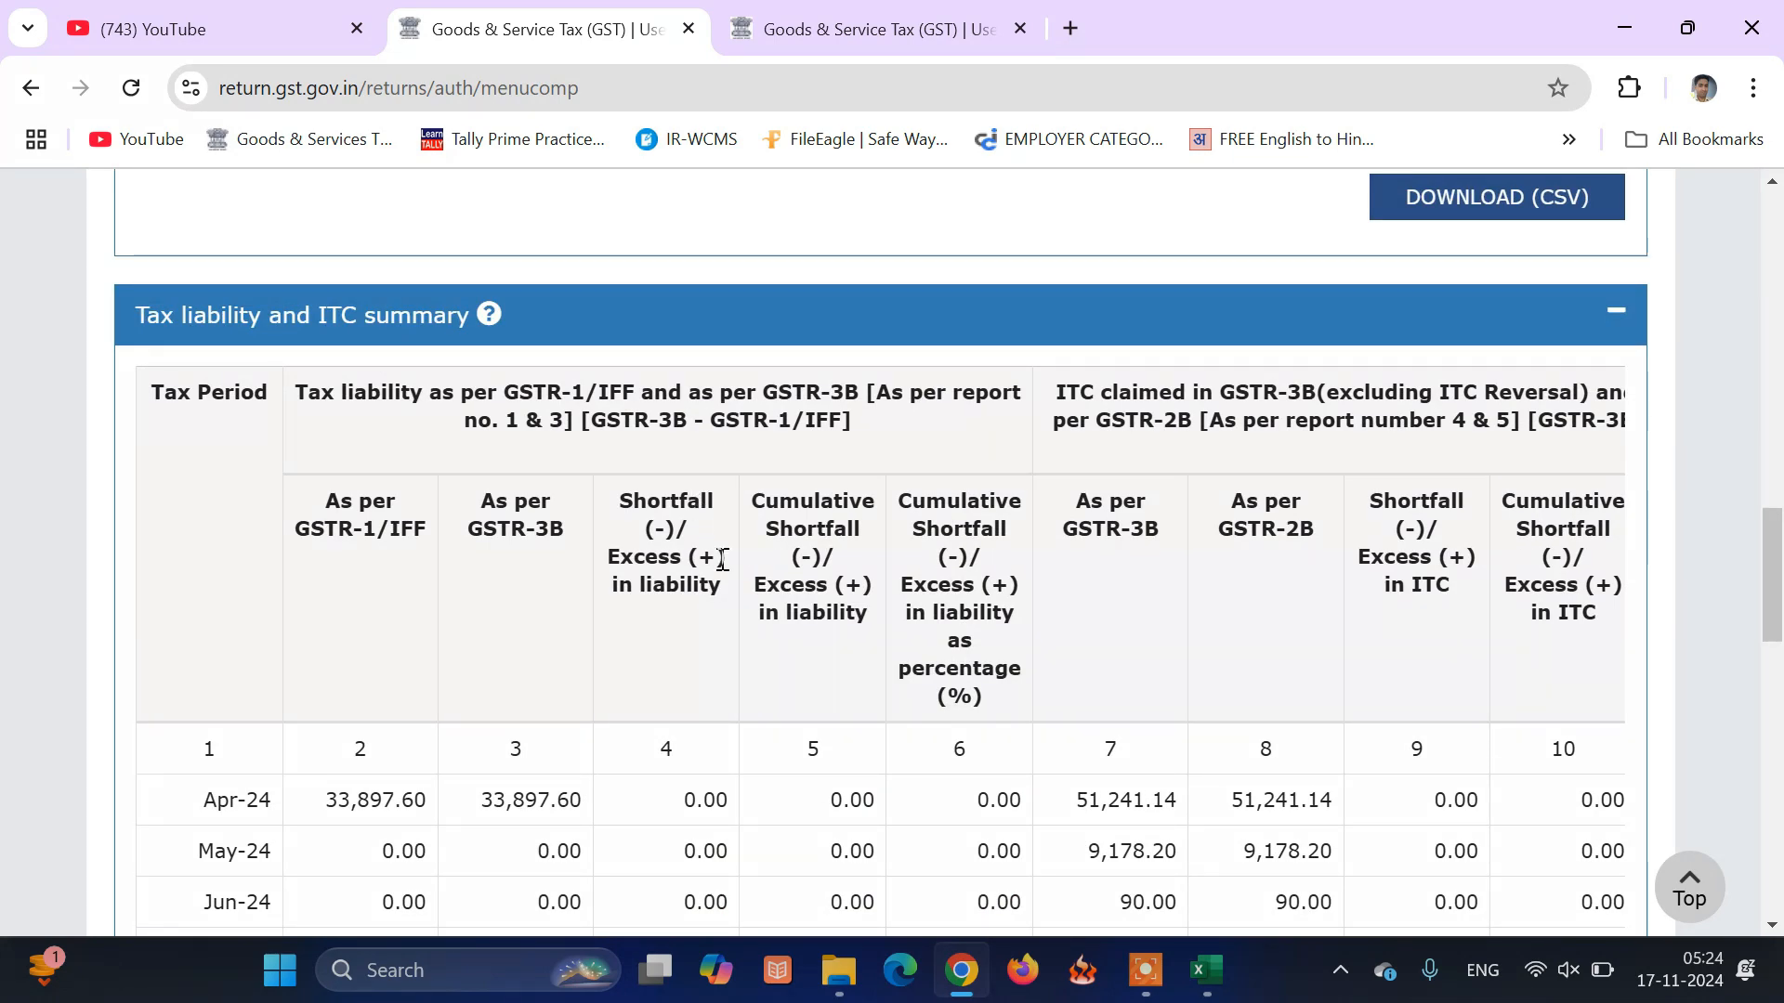
scroll(722, 558, "down", 3)
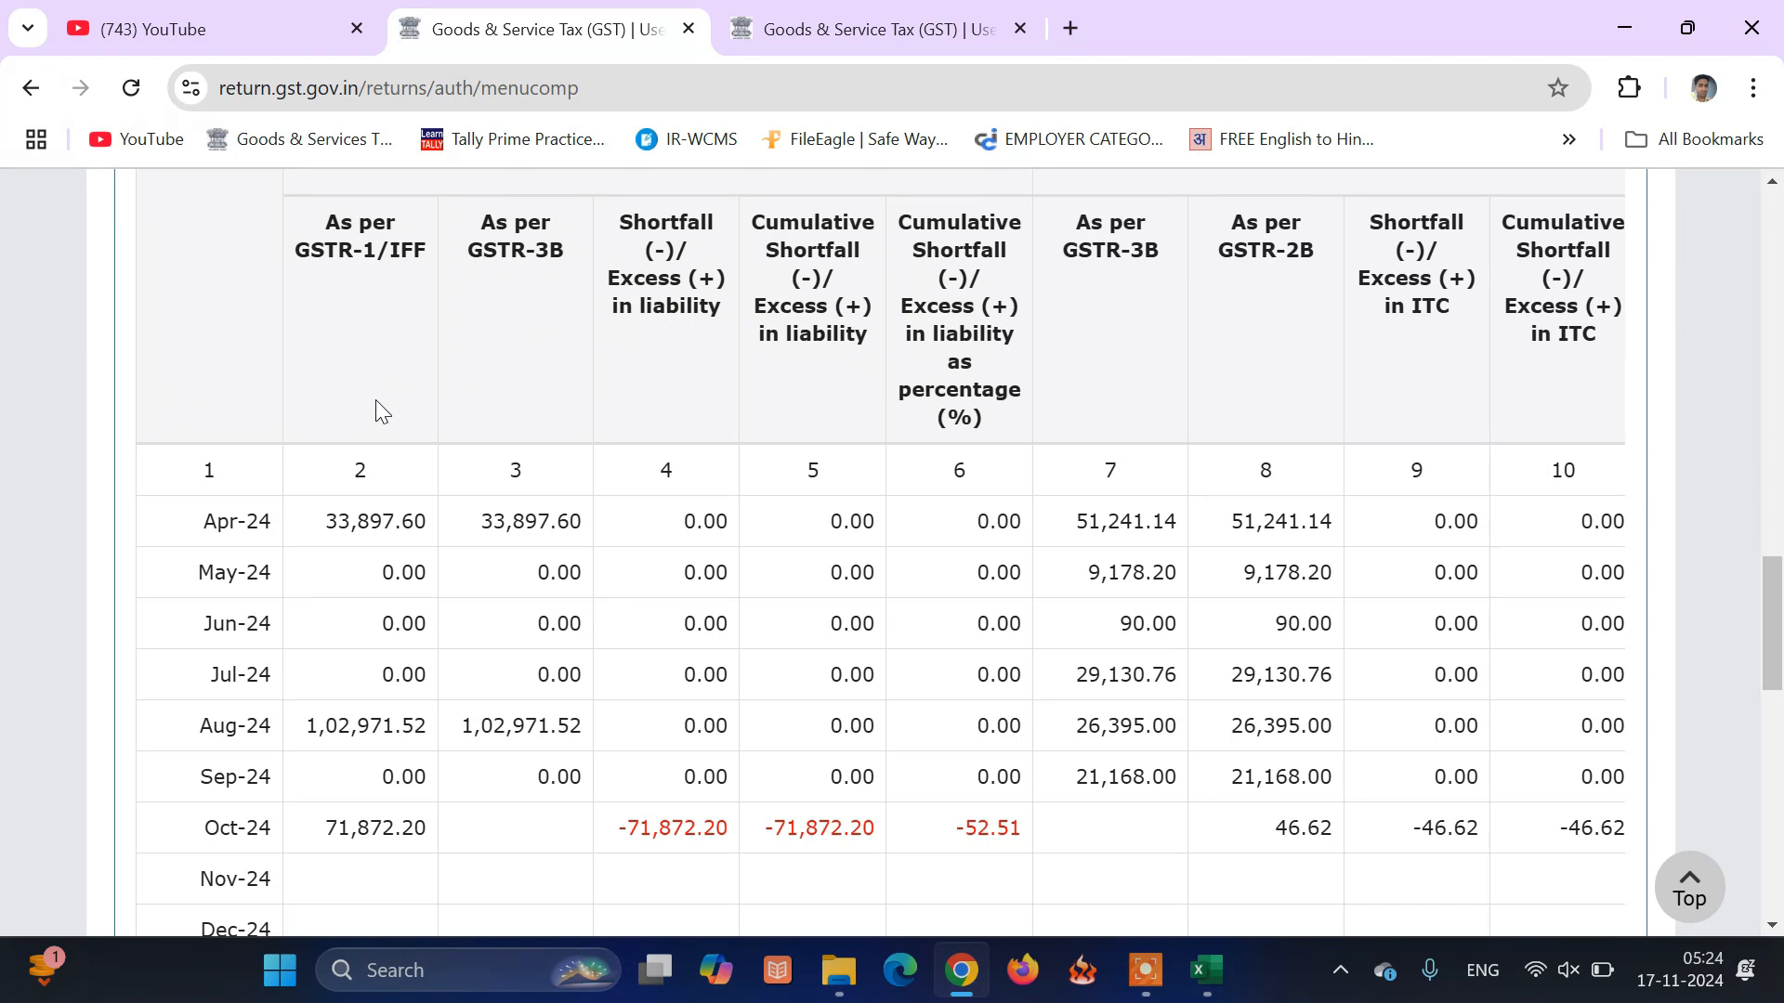
scroll(377, 543, "down", 3)
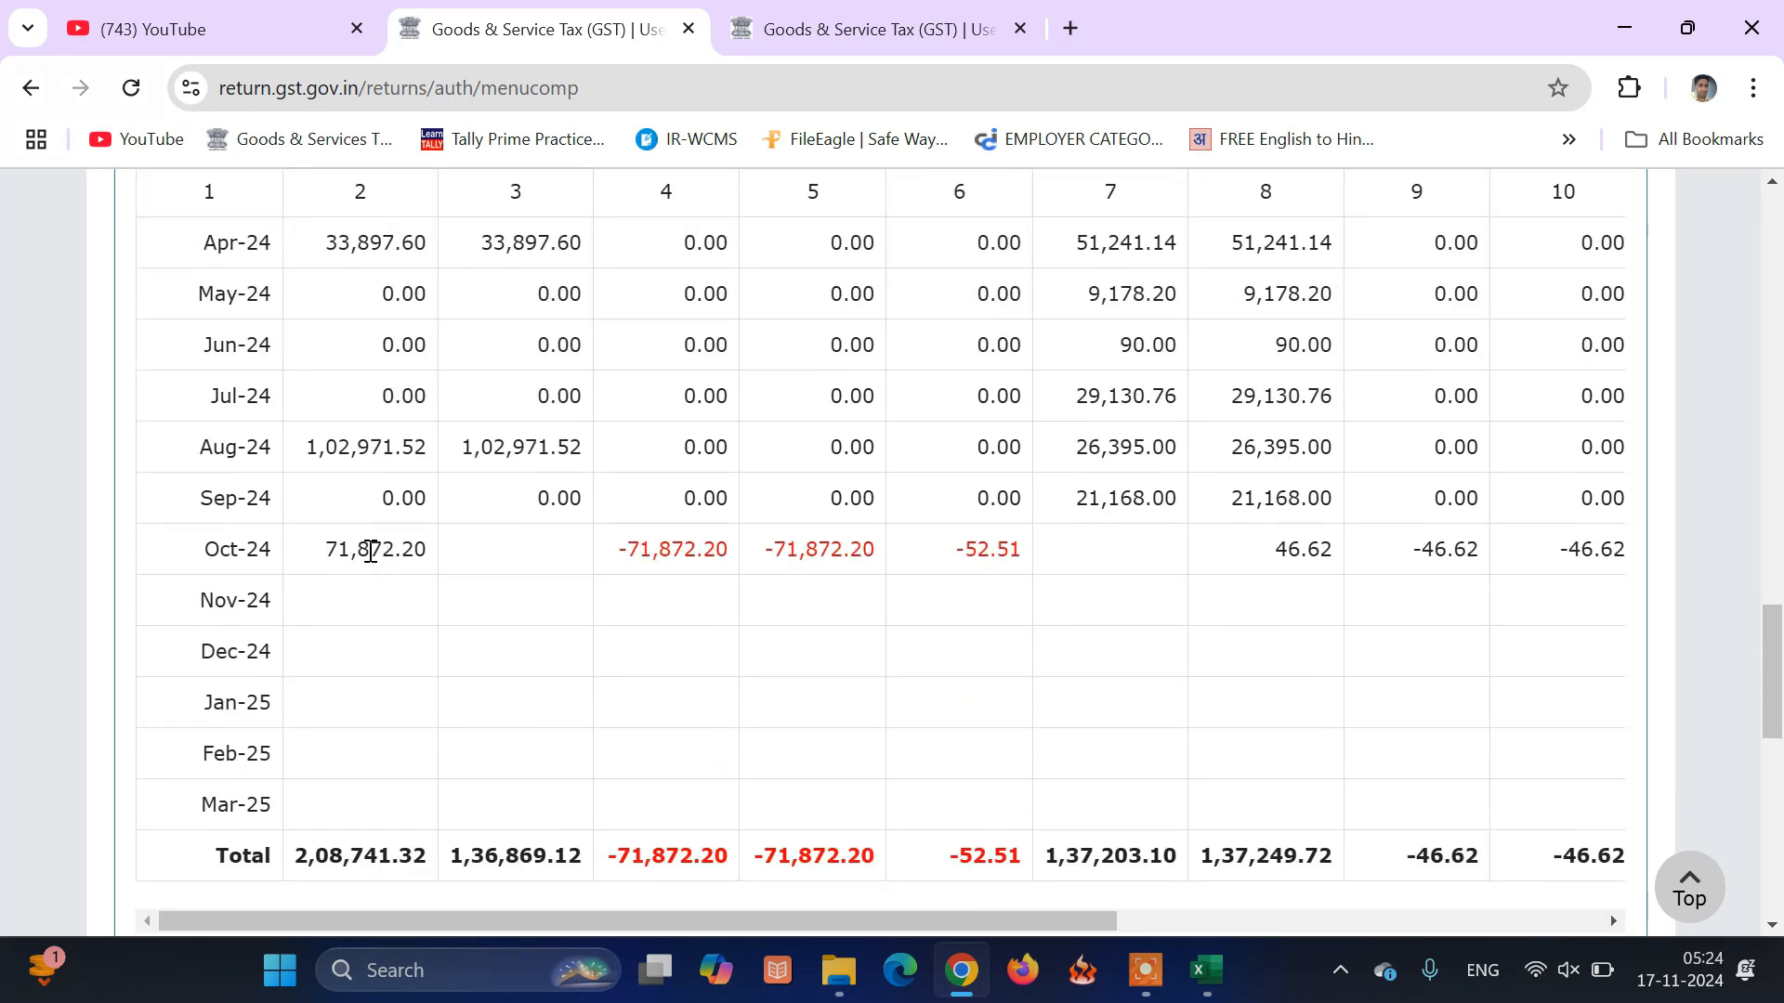
scroll(407, 570, "up", 3)
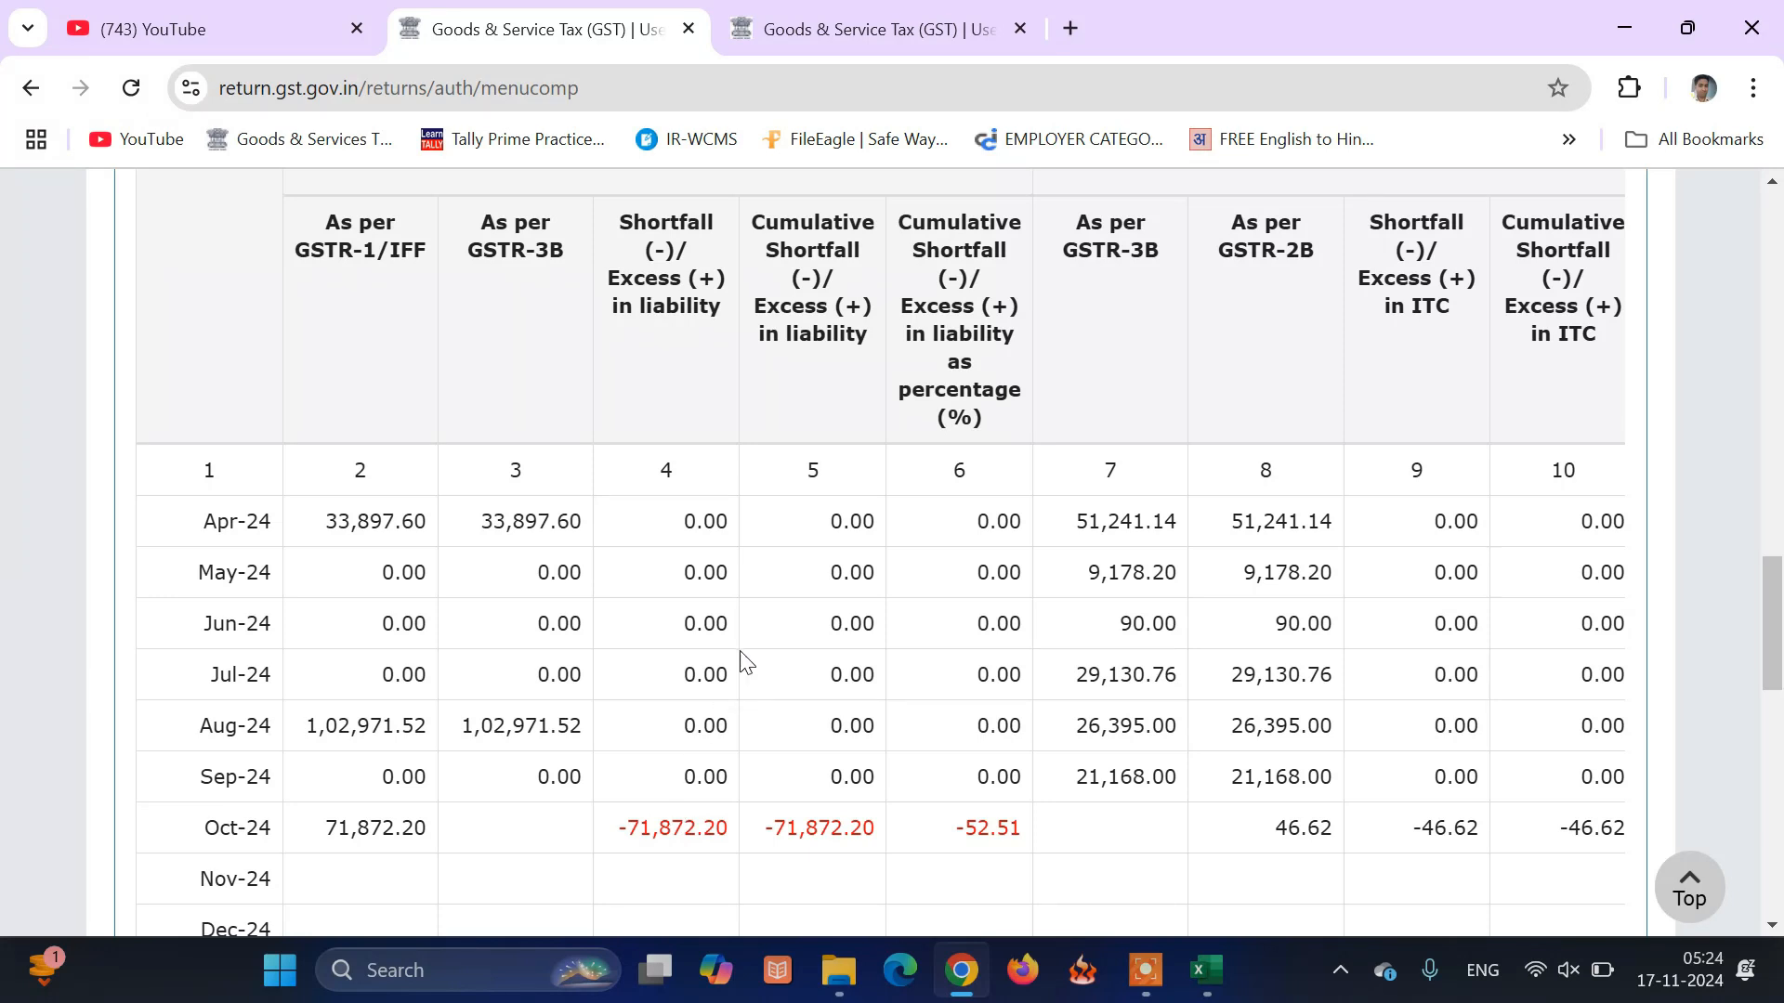
Return to the Returns Dashboard from the comparison report and search the returns for October
key("Home")
mouse_move(283, 401)
mouse_move(391, 474)
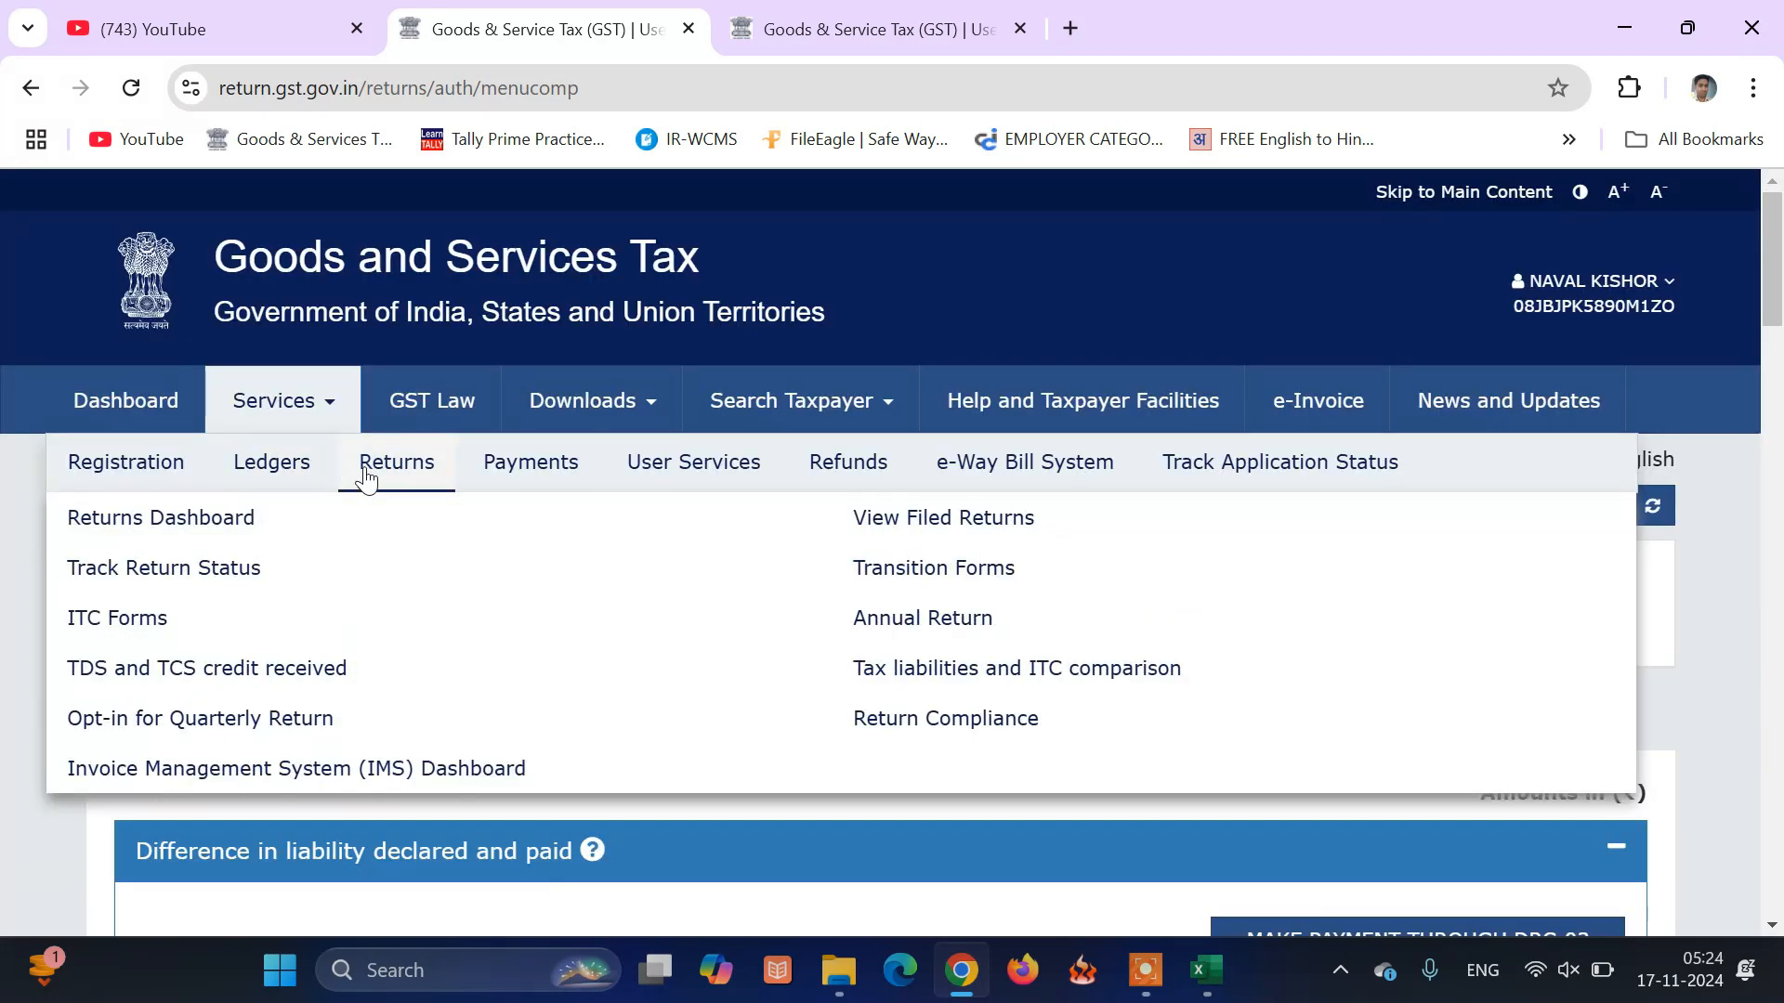
left_click(213, 525)
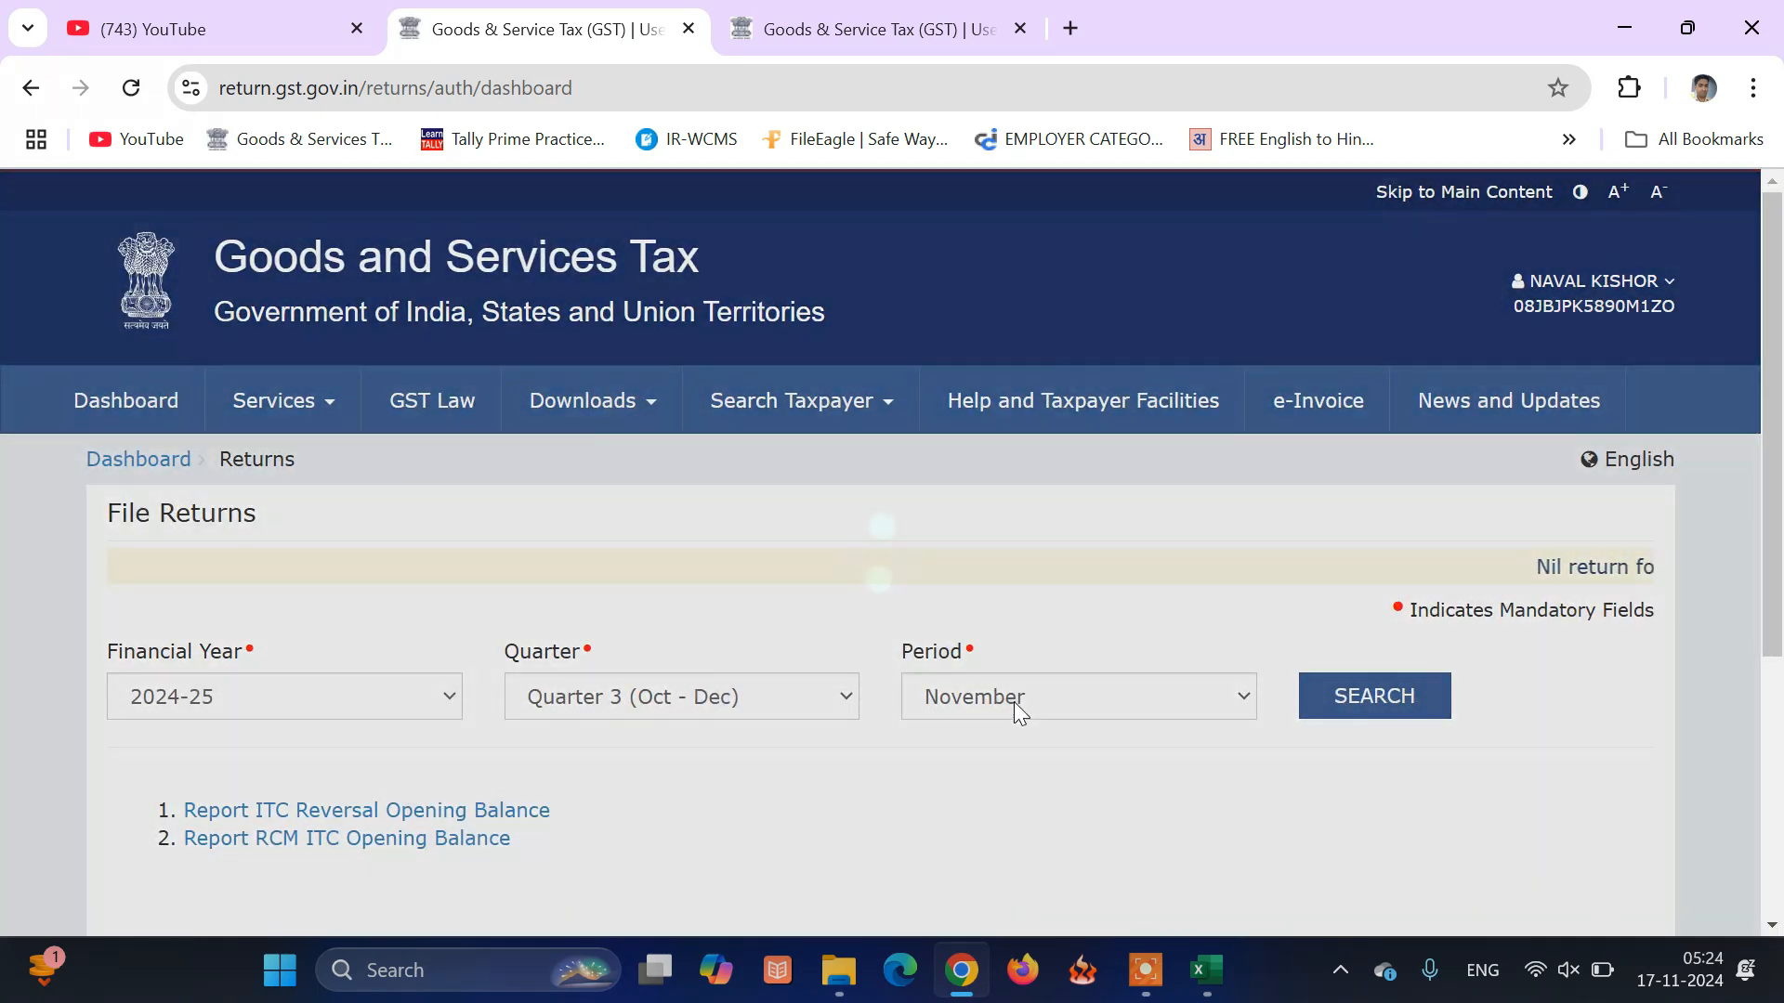
left_click(1013, 701)
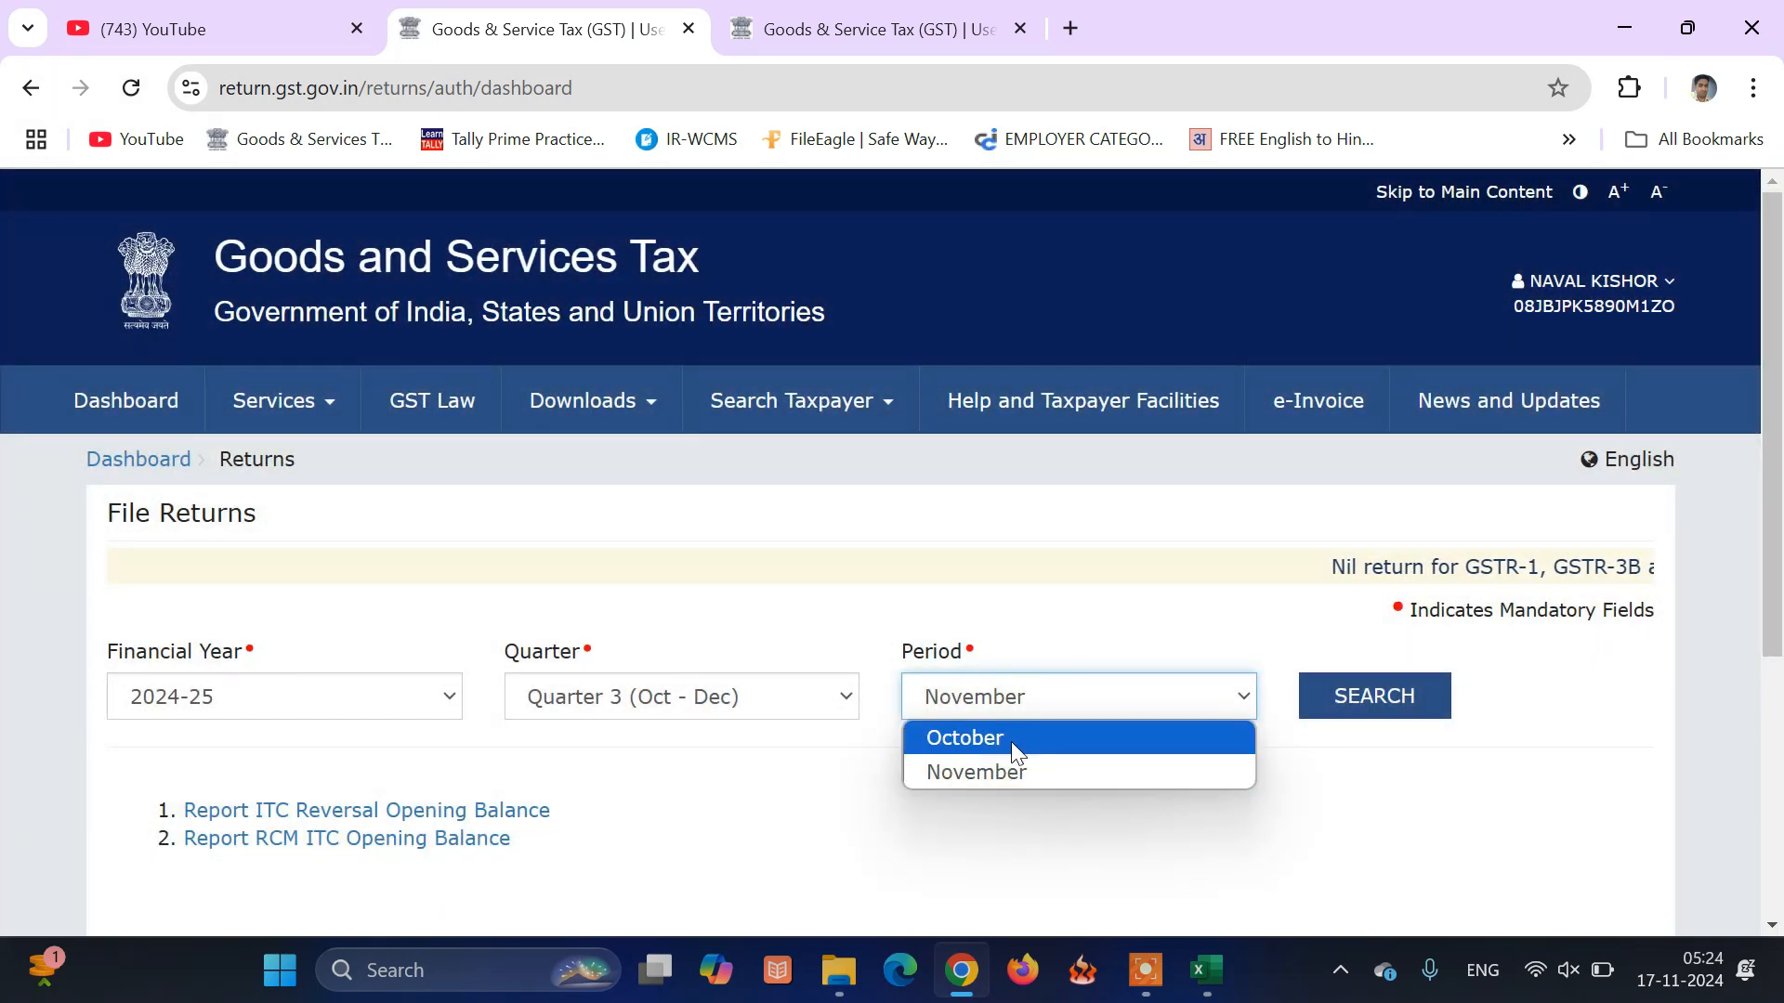
left_click(1011, 739)
left_click(1375, 706)
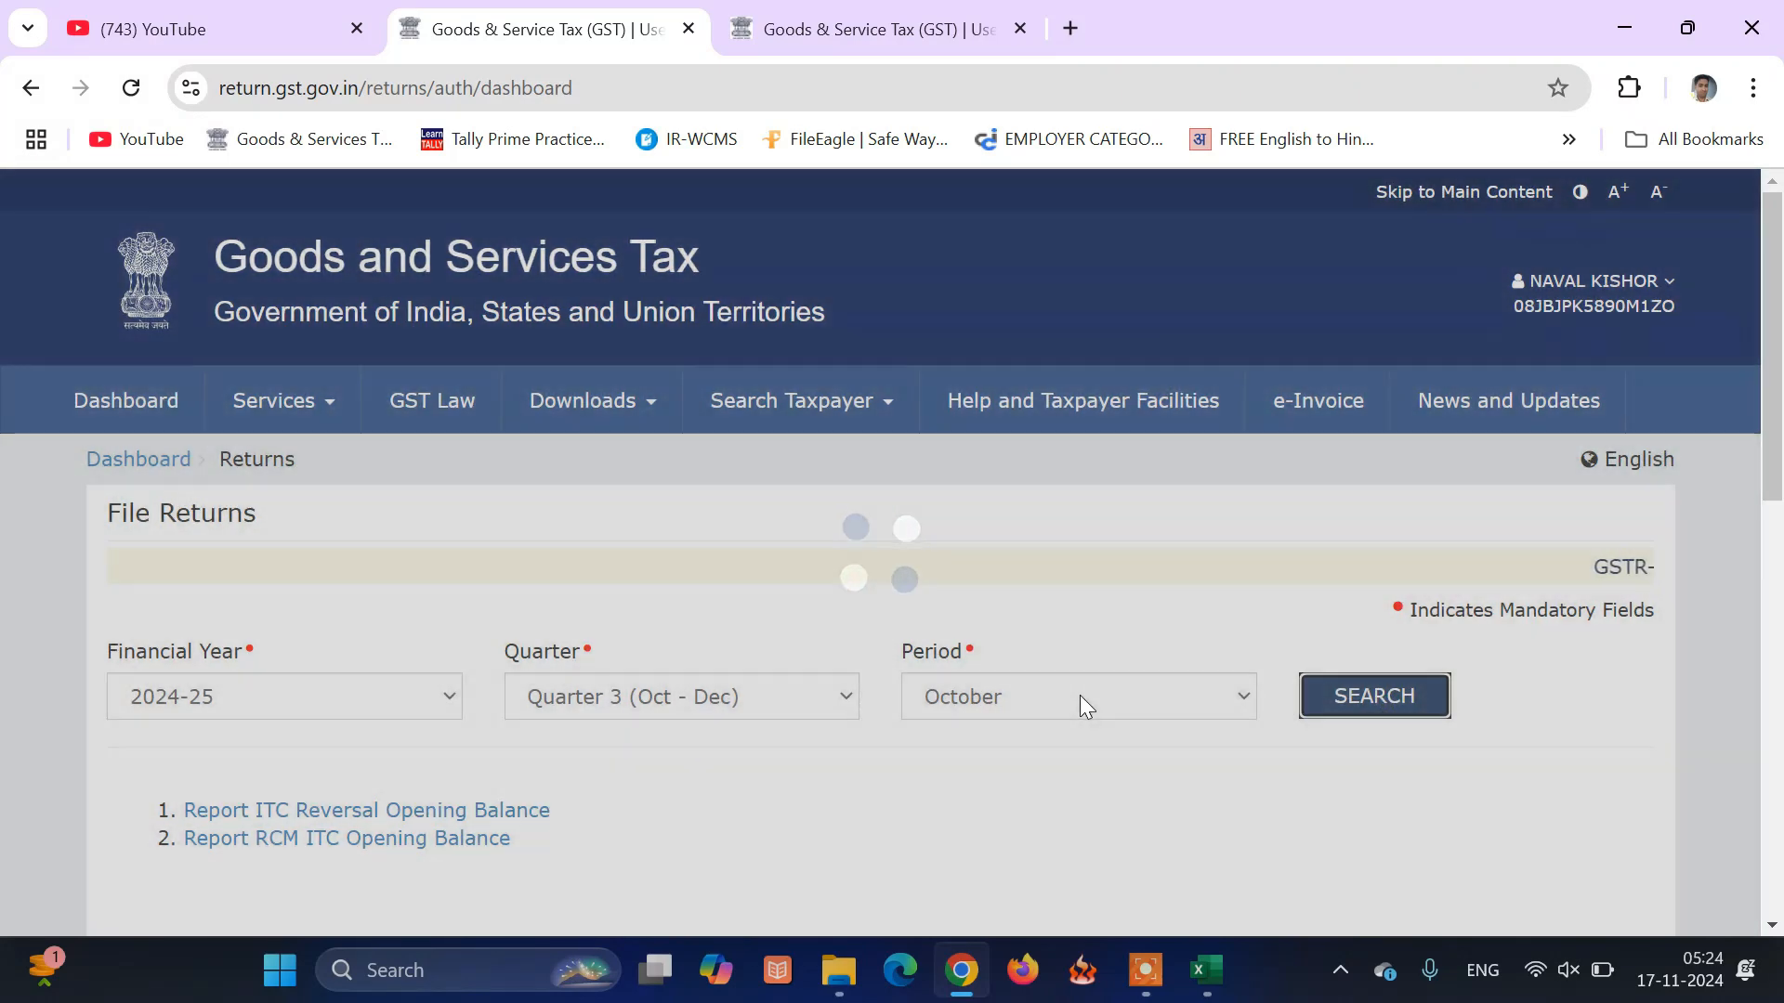
scroll(1080, 701, "down", 9)
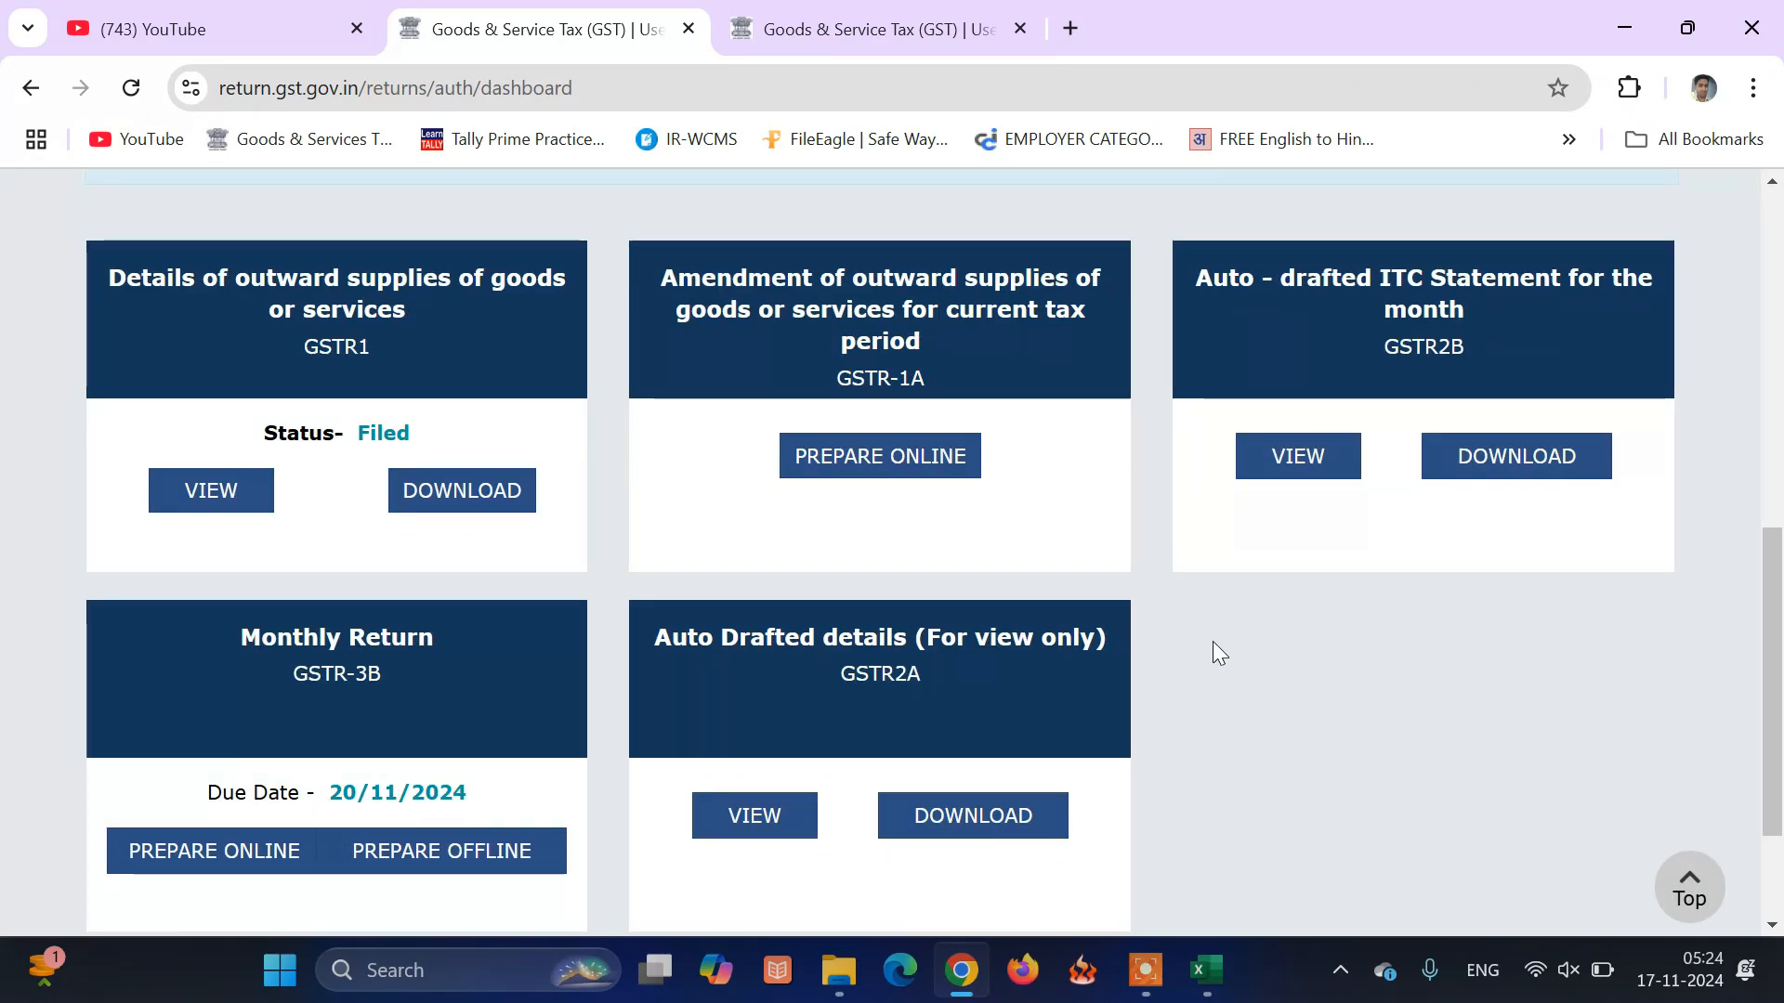
Open the auto-drafted ITC statement GSTR-2B for October for viewing
scroll(1213, 641, "up", 3)
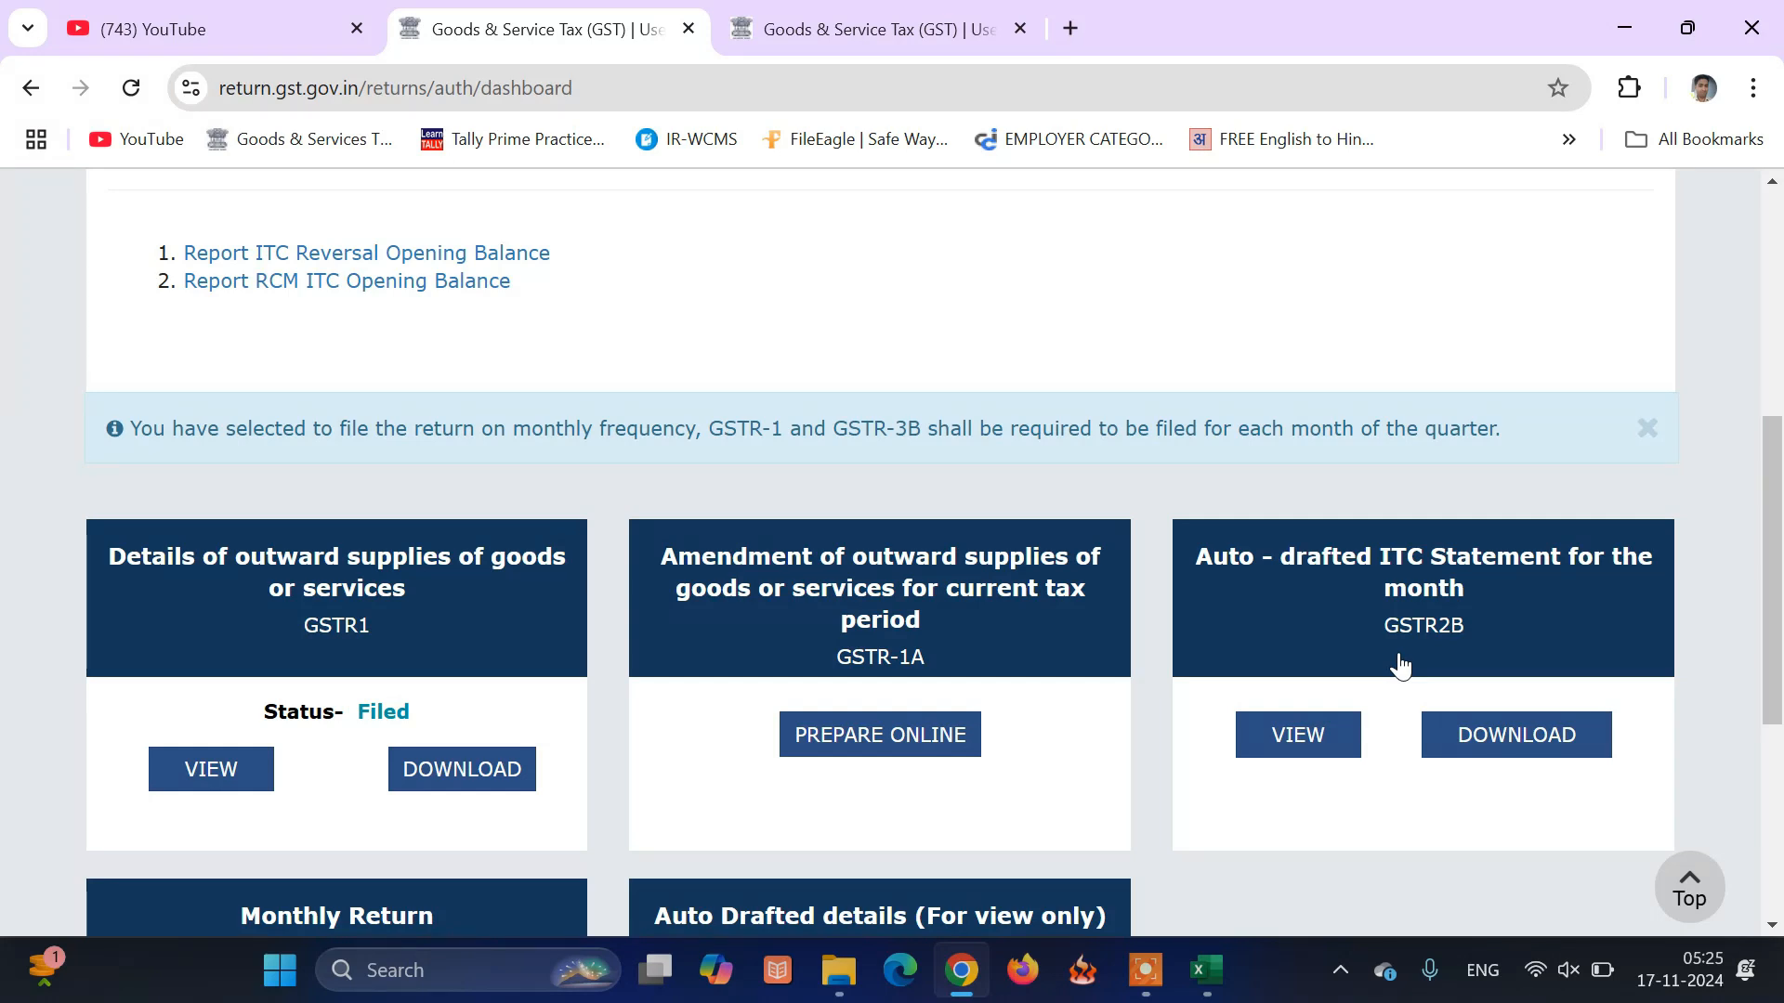
scroll(1400, 667, "down", 1)
left_click(1315, 599)
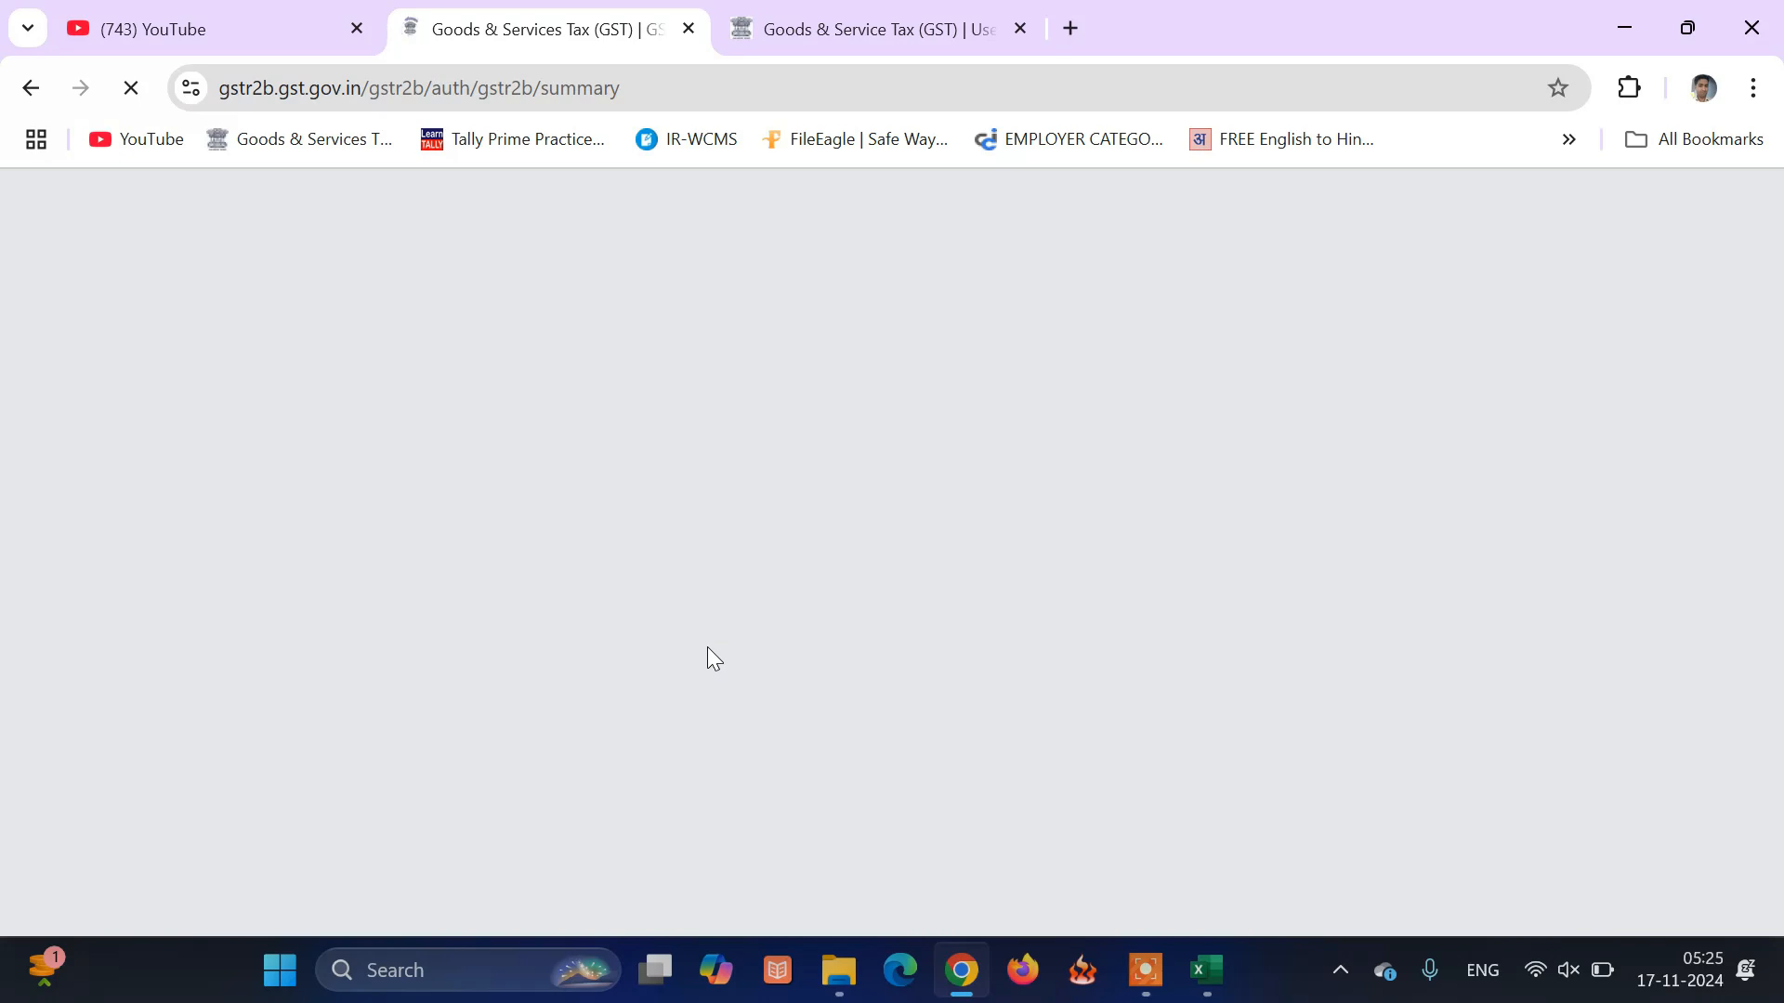
Expand the All other ITC - Supplies from registered persons heading and open its B2B - Invoices document details
scroll(714, 658, "down", 5)
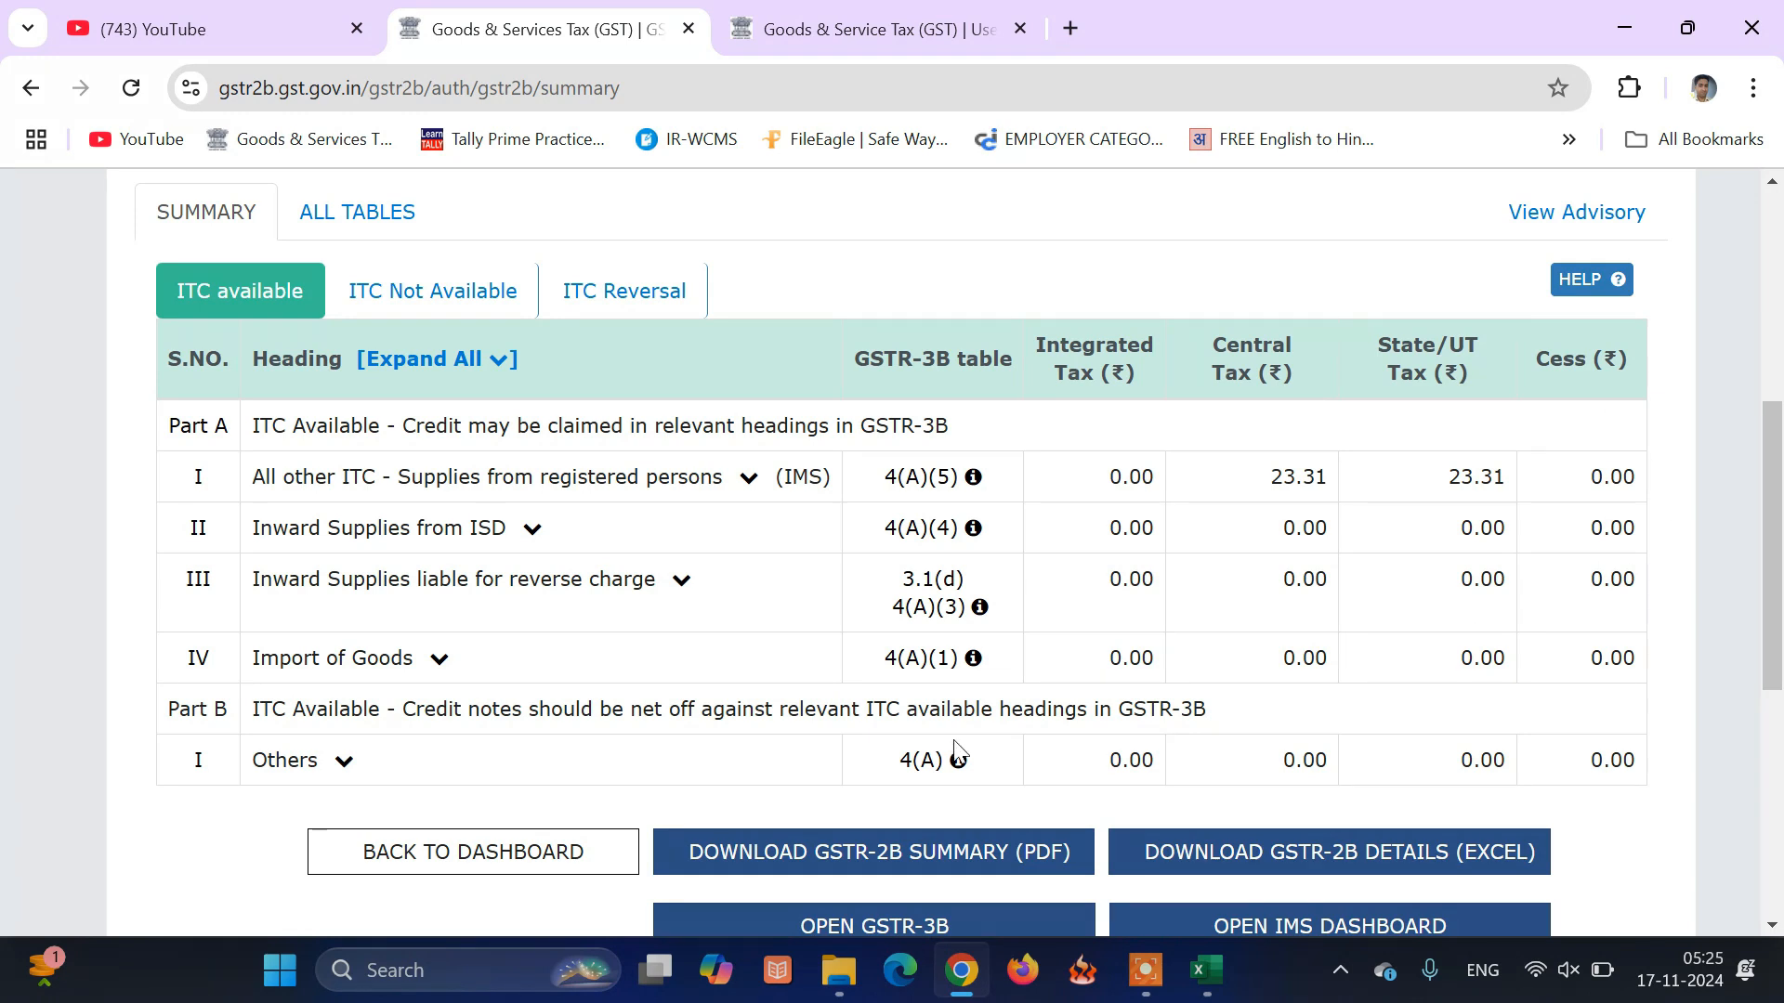
left_click(748, 479)
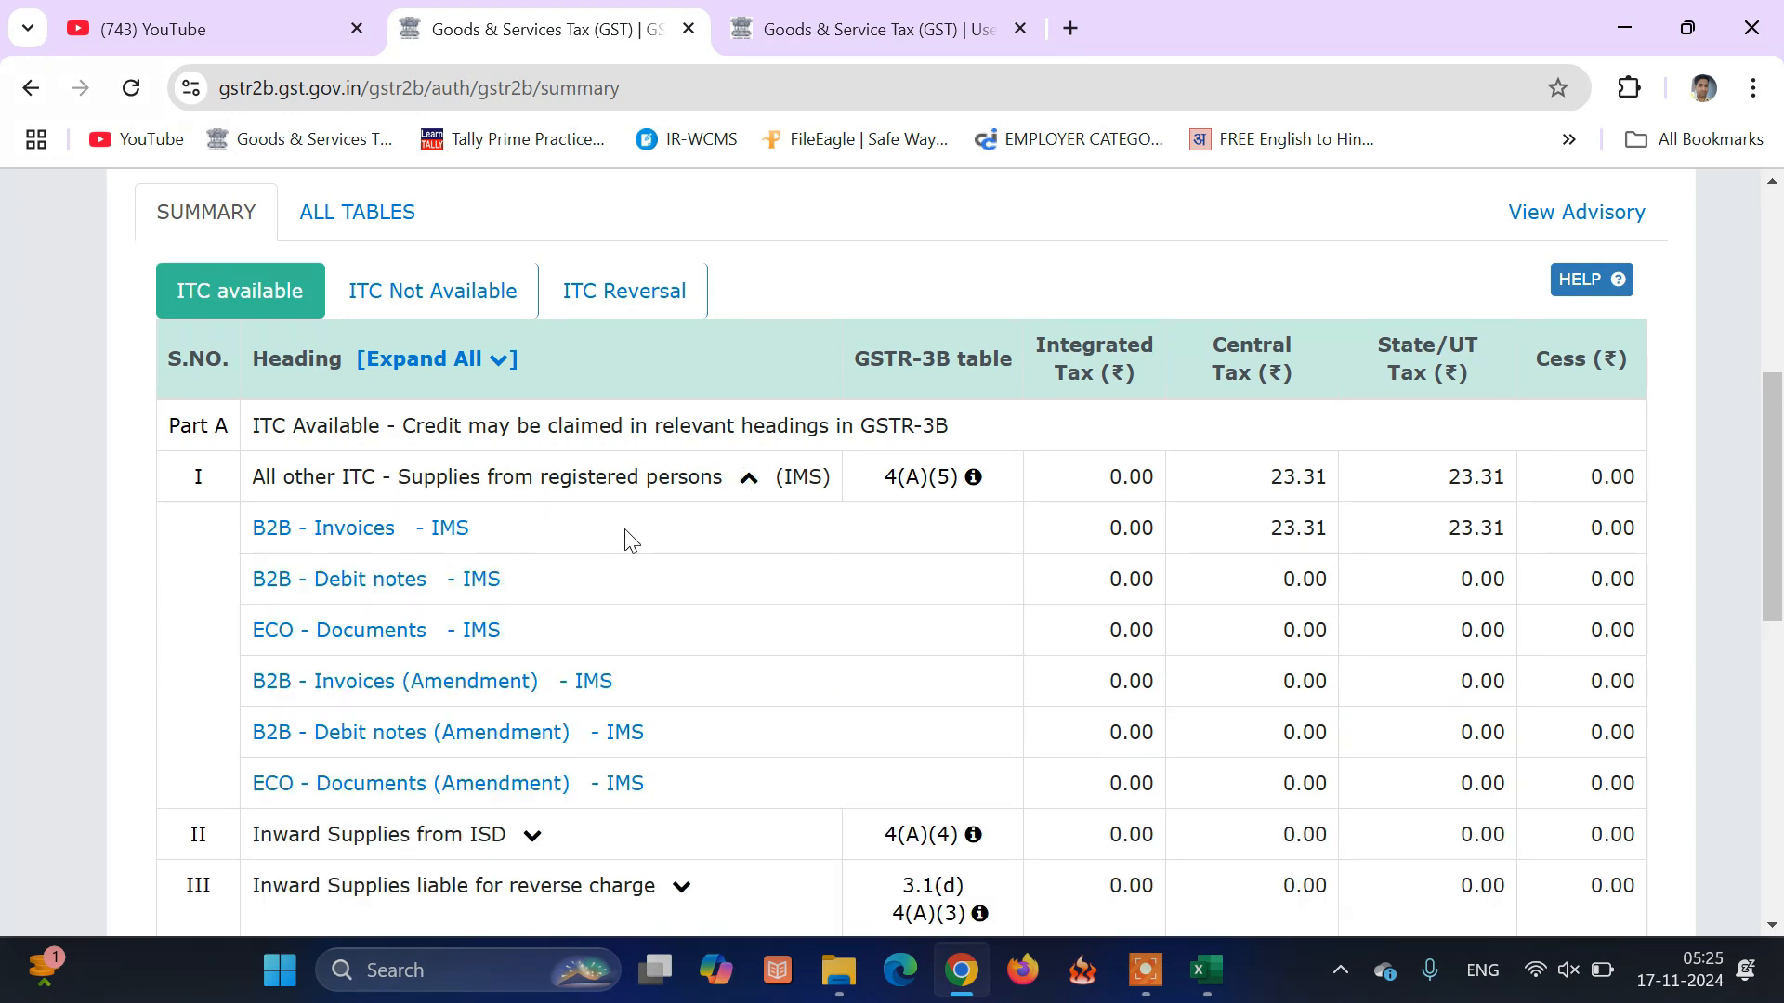
left_click(349, 530)
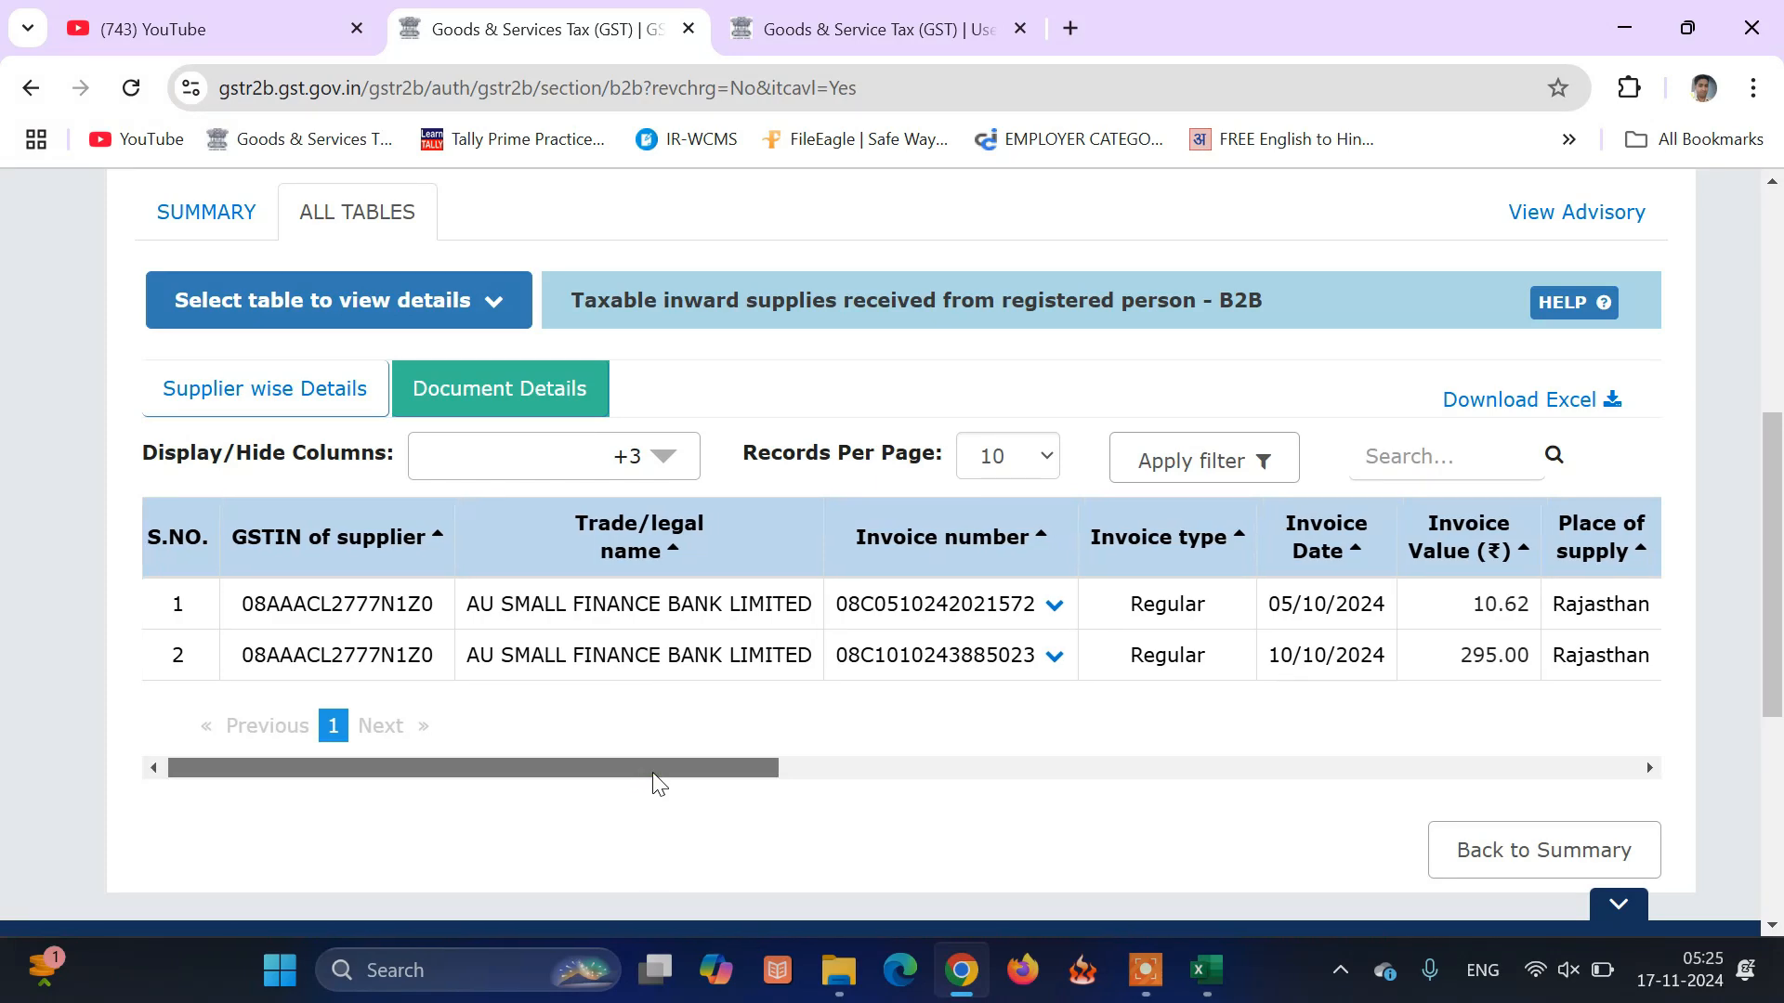
Examine the taxable value, Central Tax and State/UT Tax columns for the October B2B invoices in the GSTR-2B document details
left_click_drag(648, 773, 1234, 786)
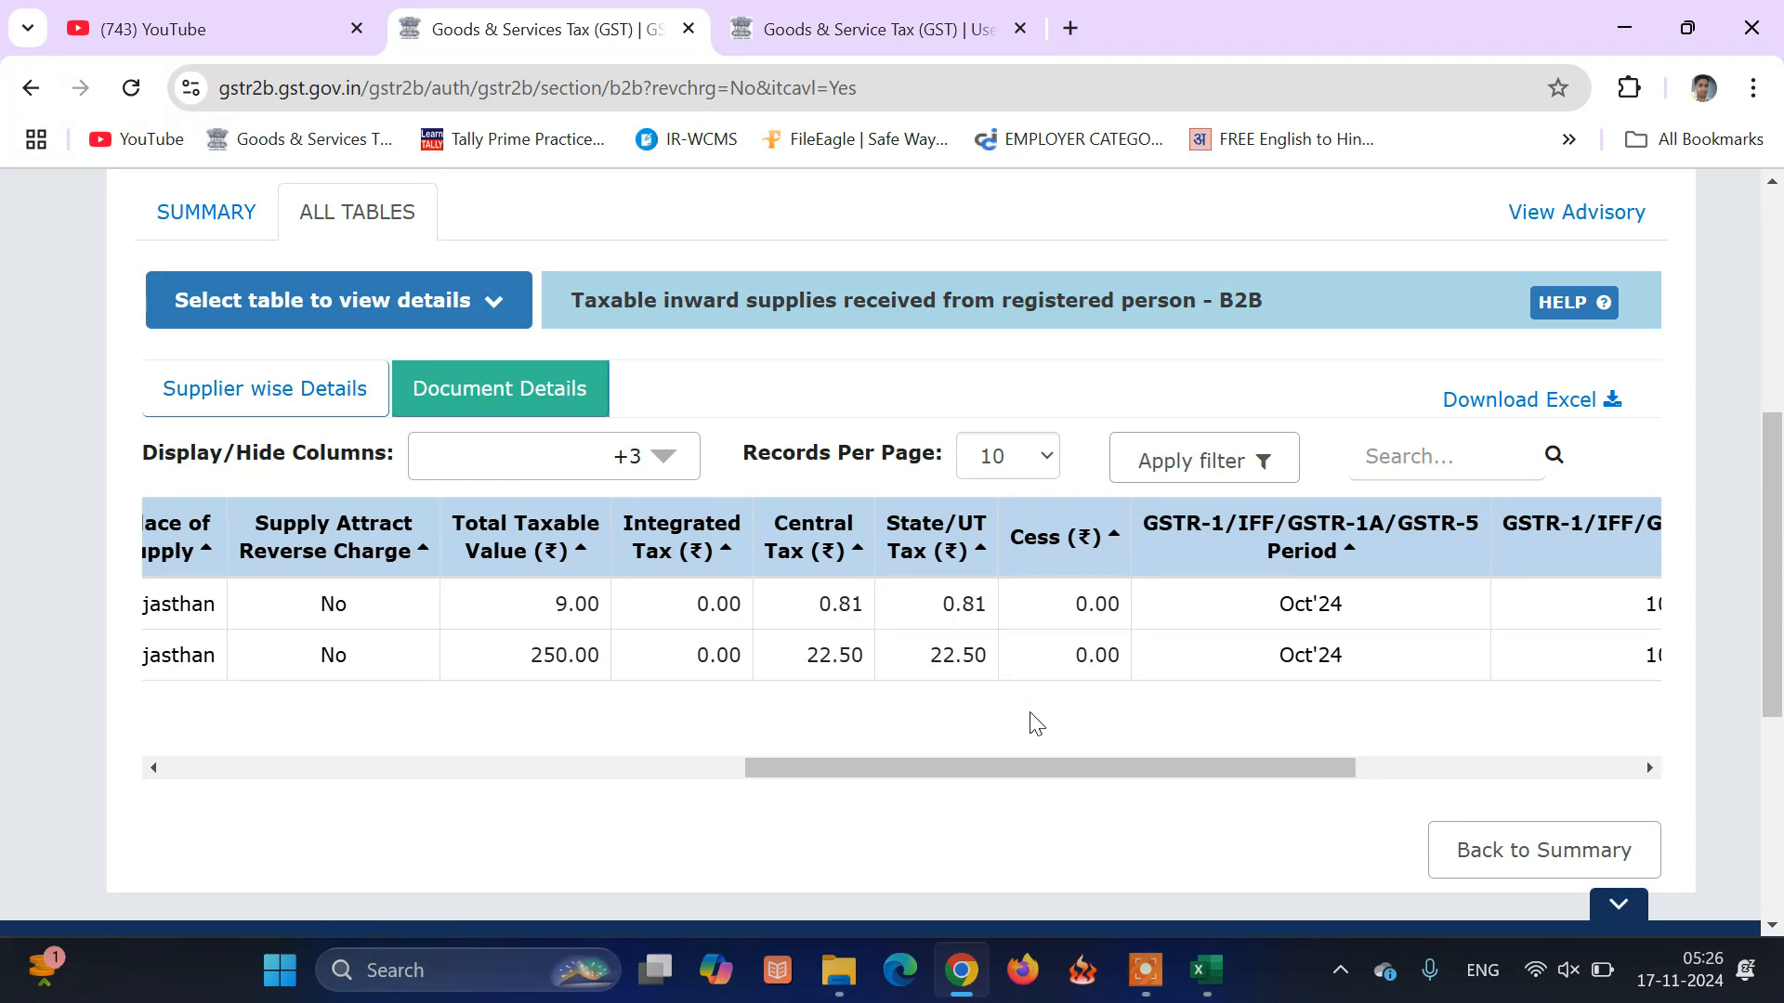
left_click_drag(1026, 761, 995, 750)
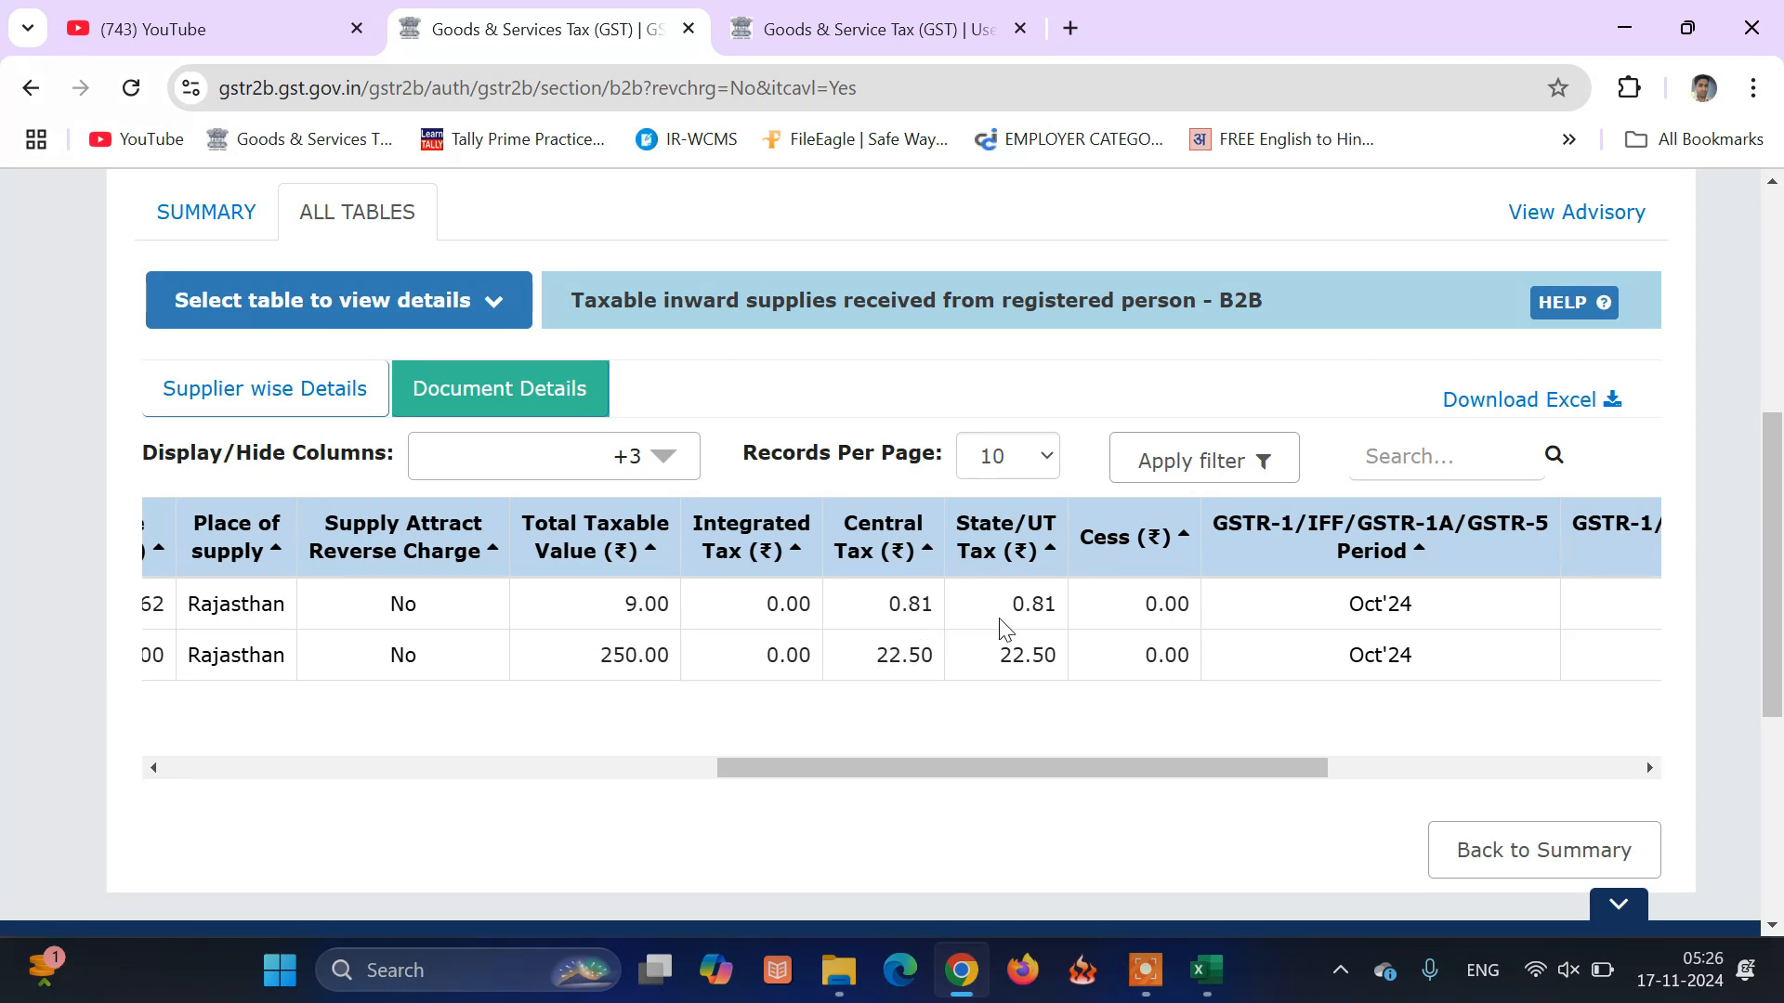
left_click_drag(1081, 772, 1033, 764)
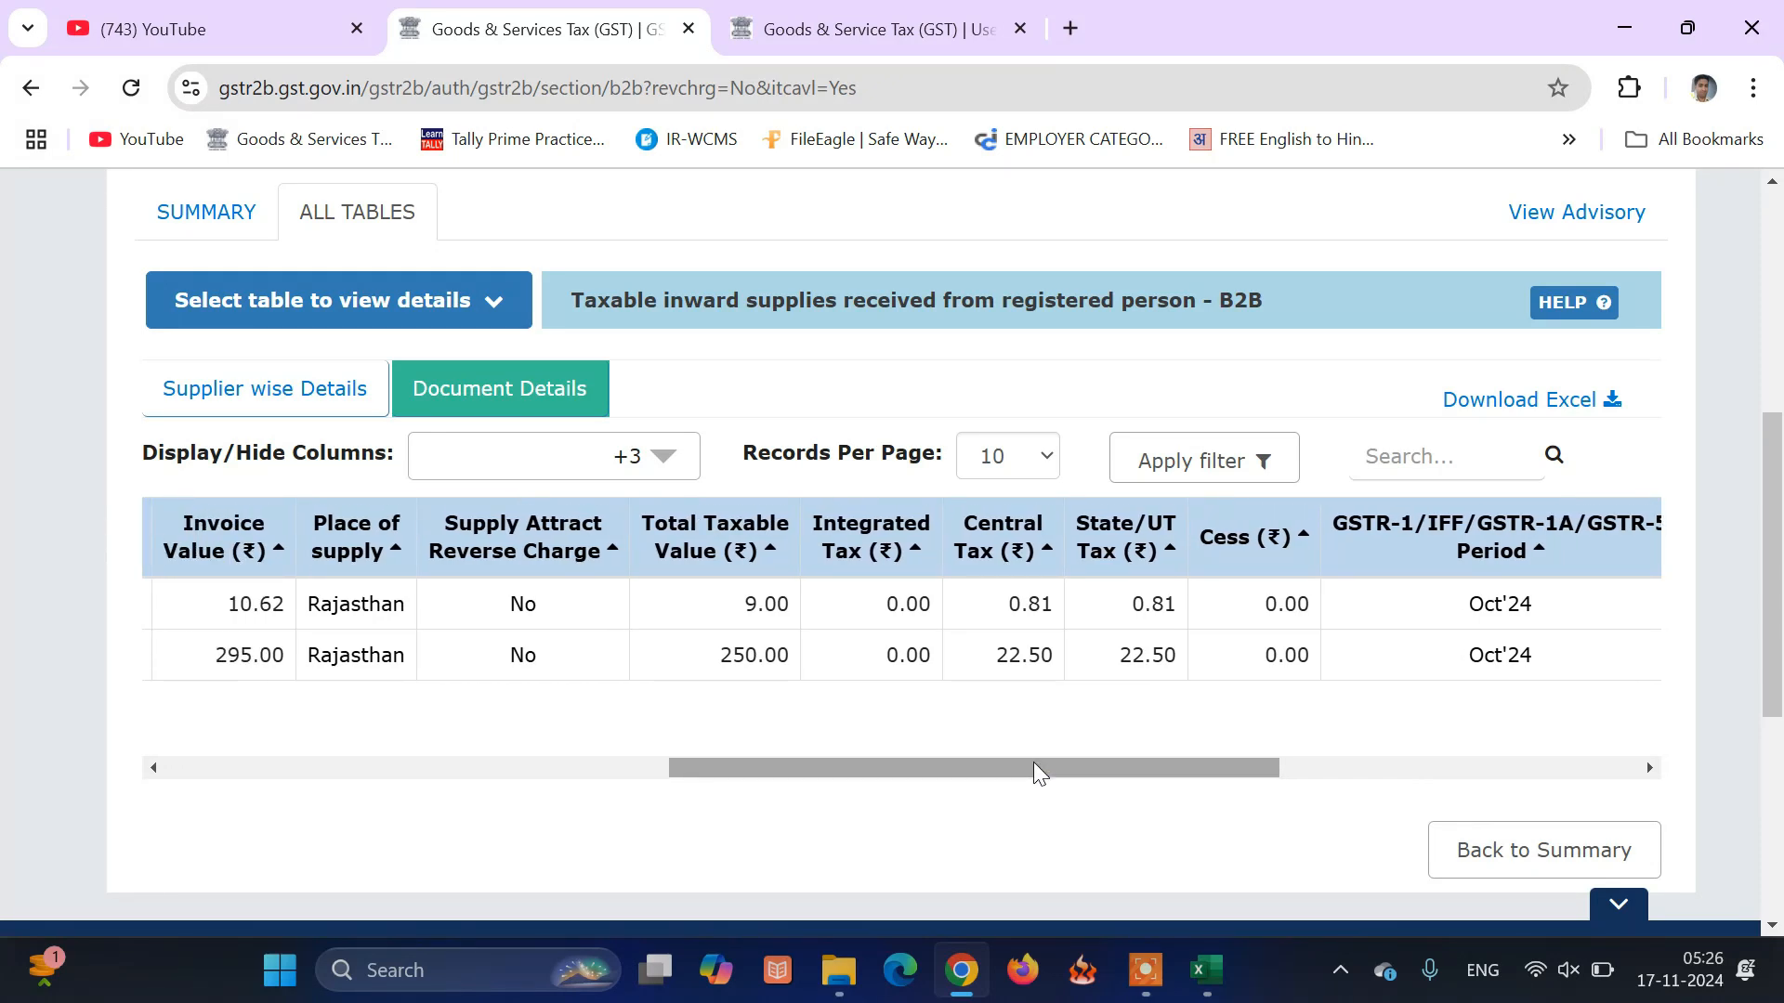
left_click_drag(1034, 766, 390, 789)
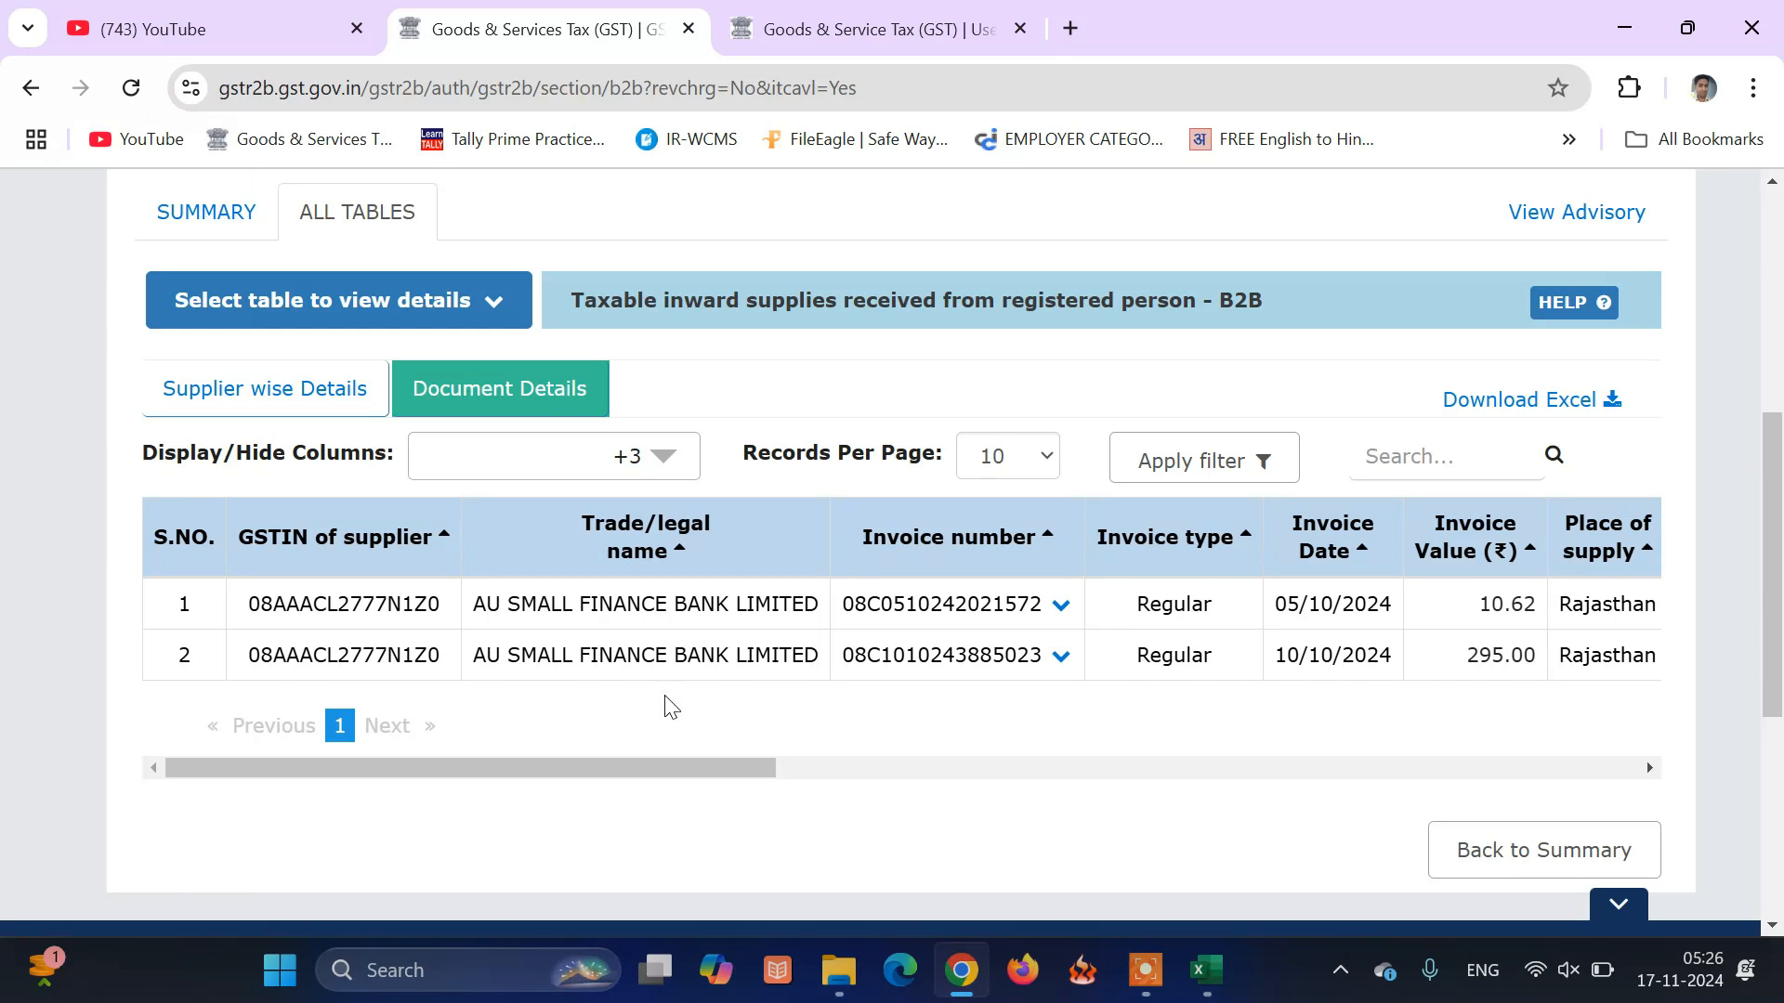
left_click(669, 766)
Open the monthly return GSTR-3B for online preparation from the Returns Dashboard and close its system generated summary
left_click(856, 34)
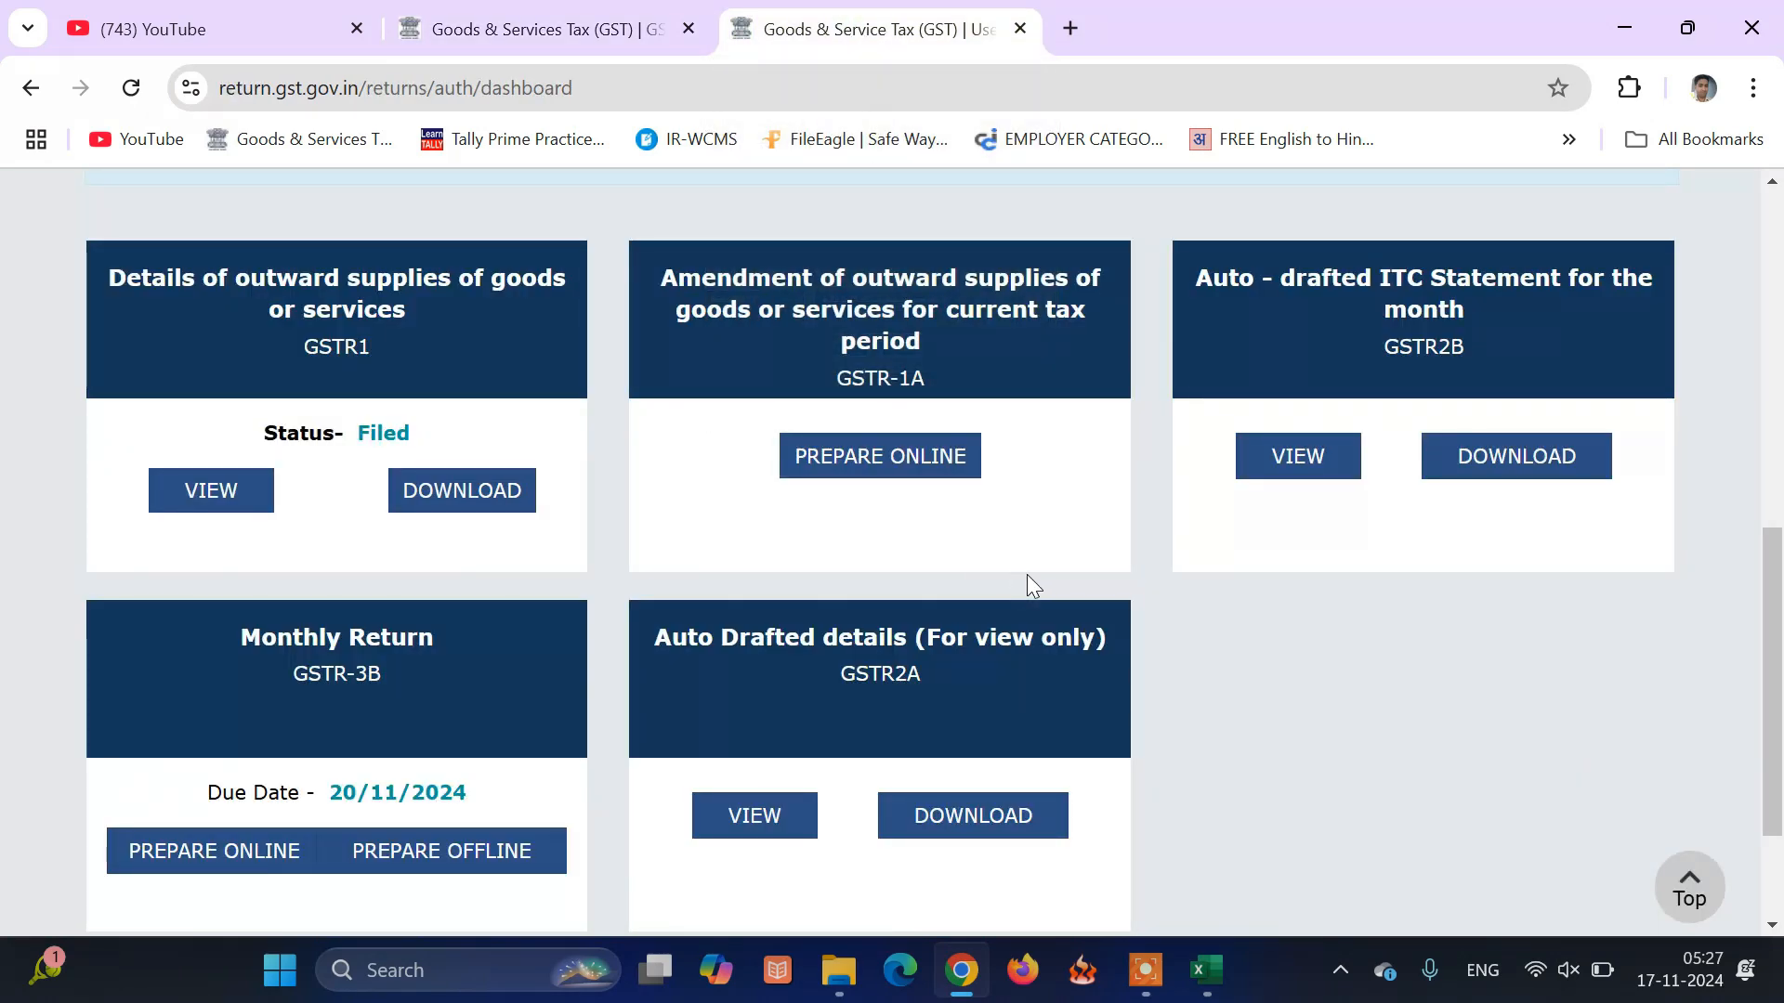
scroll(1030, 574, "down", 1)
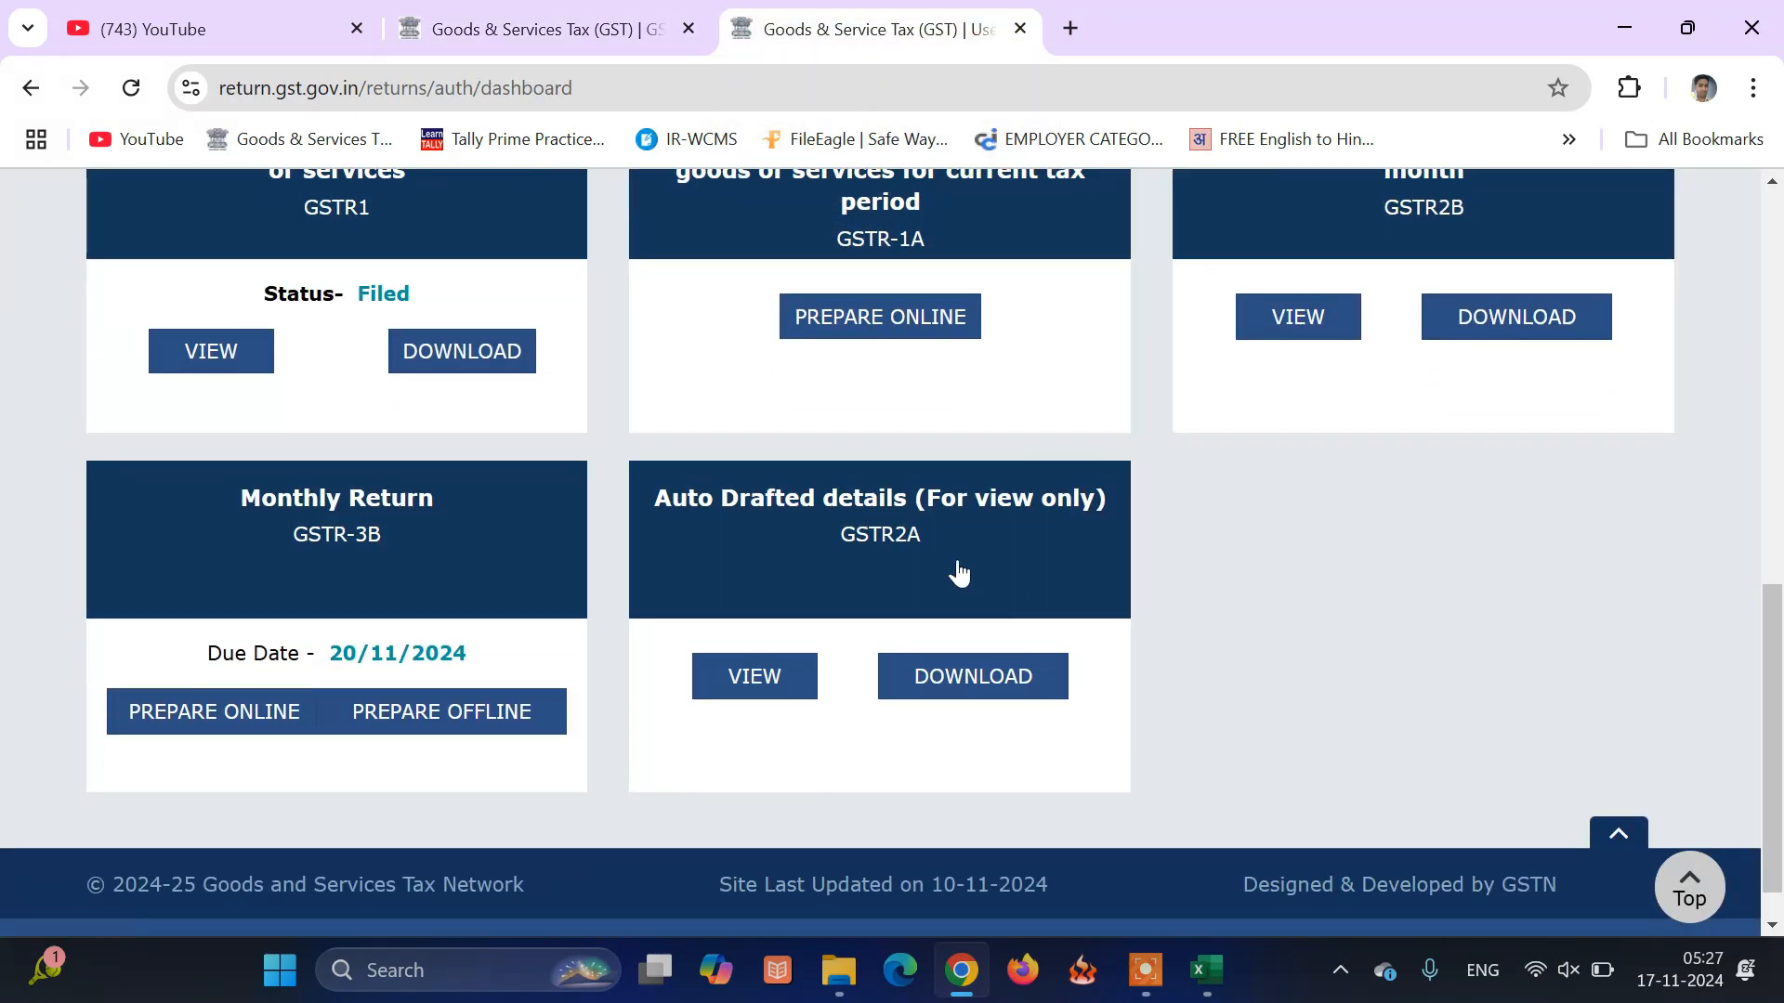
left_click(246, 725)
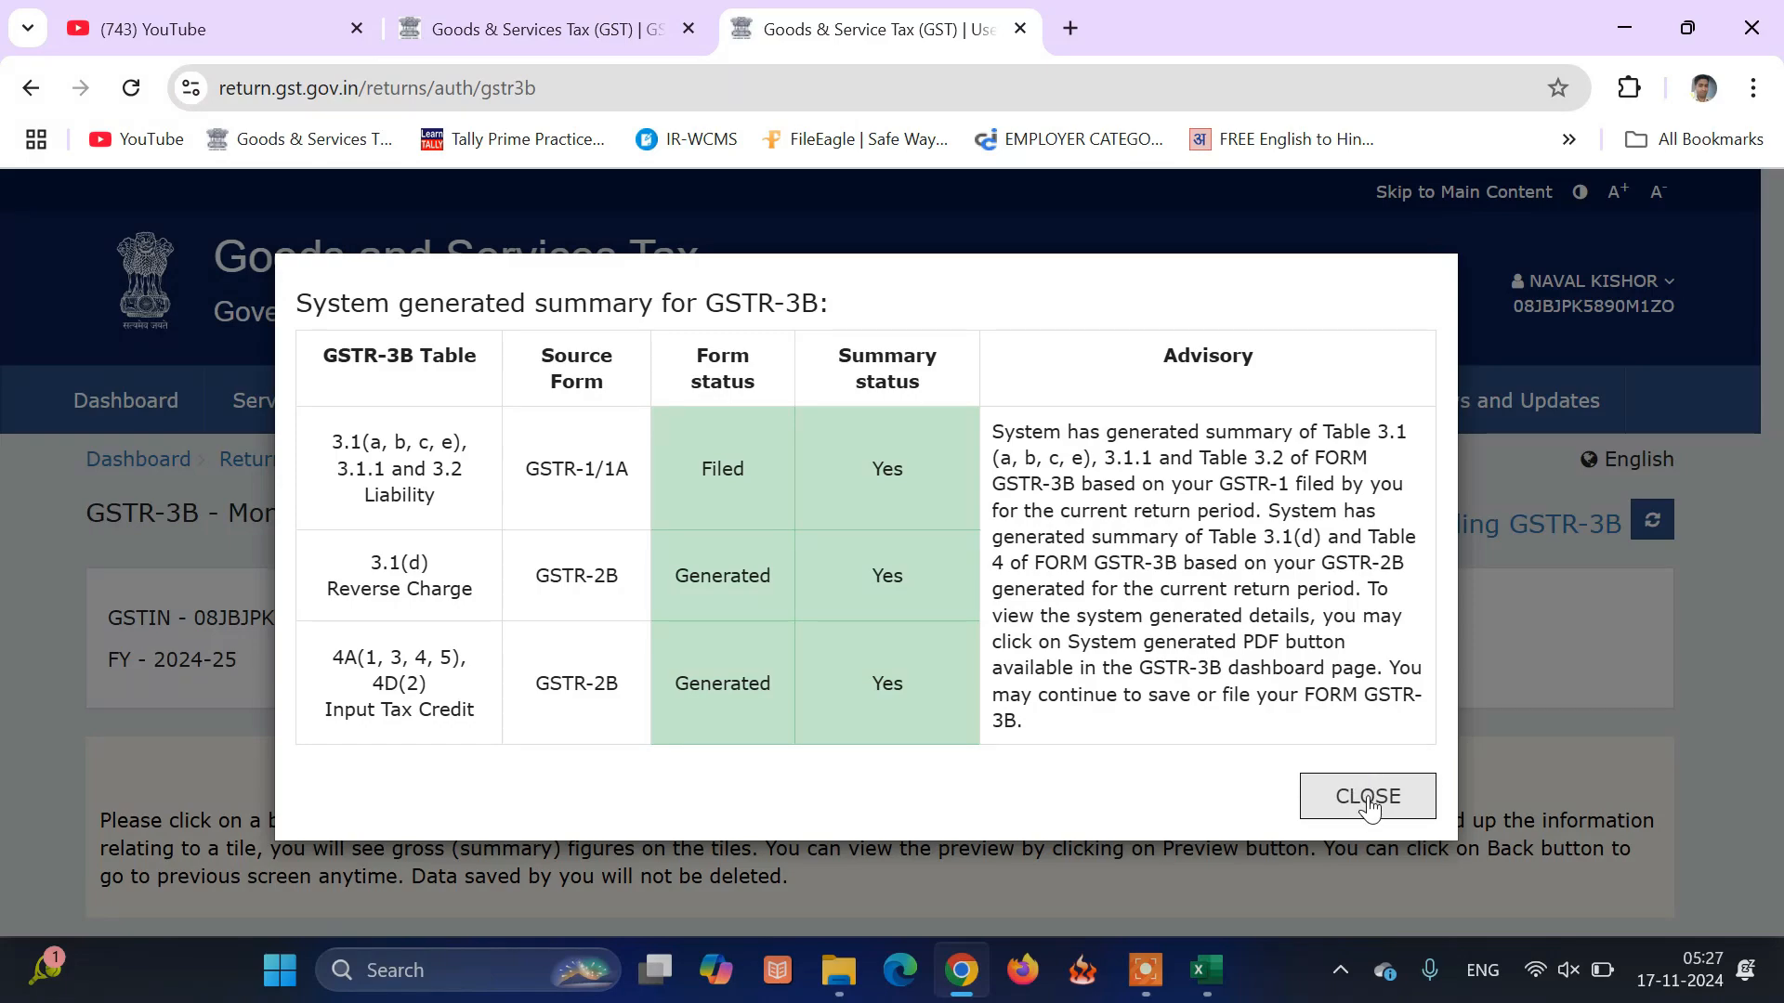
left_click(1368, 799)
Compare the Eligible ITC amounts in GSTR-3B with the ITC available summary in GSTR-2B
scroll(1287, 670, "down", 7)
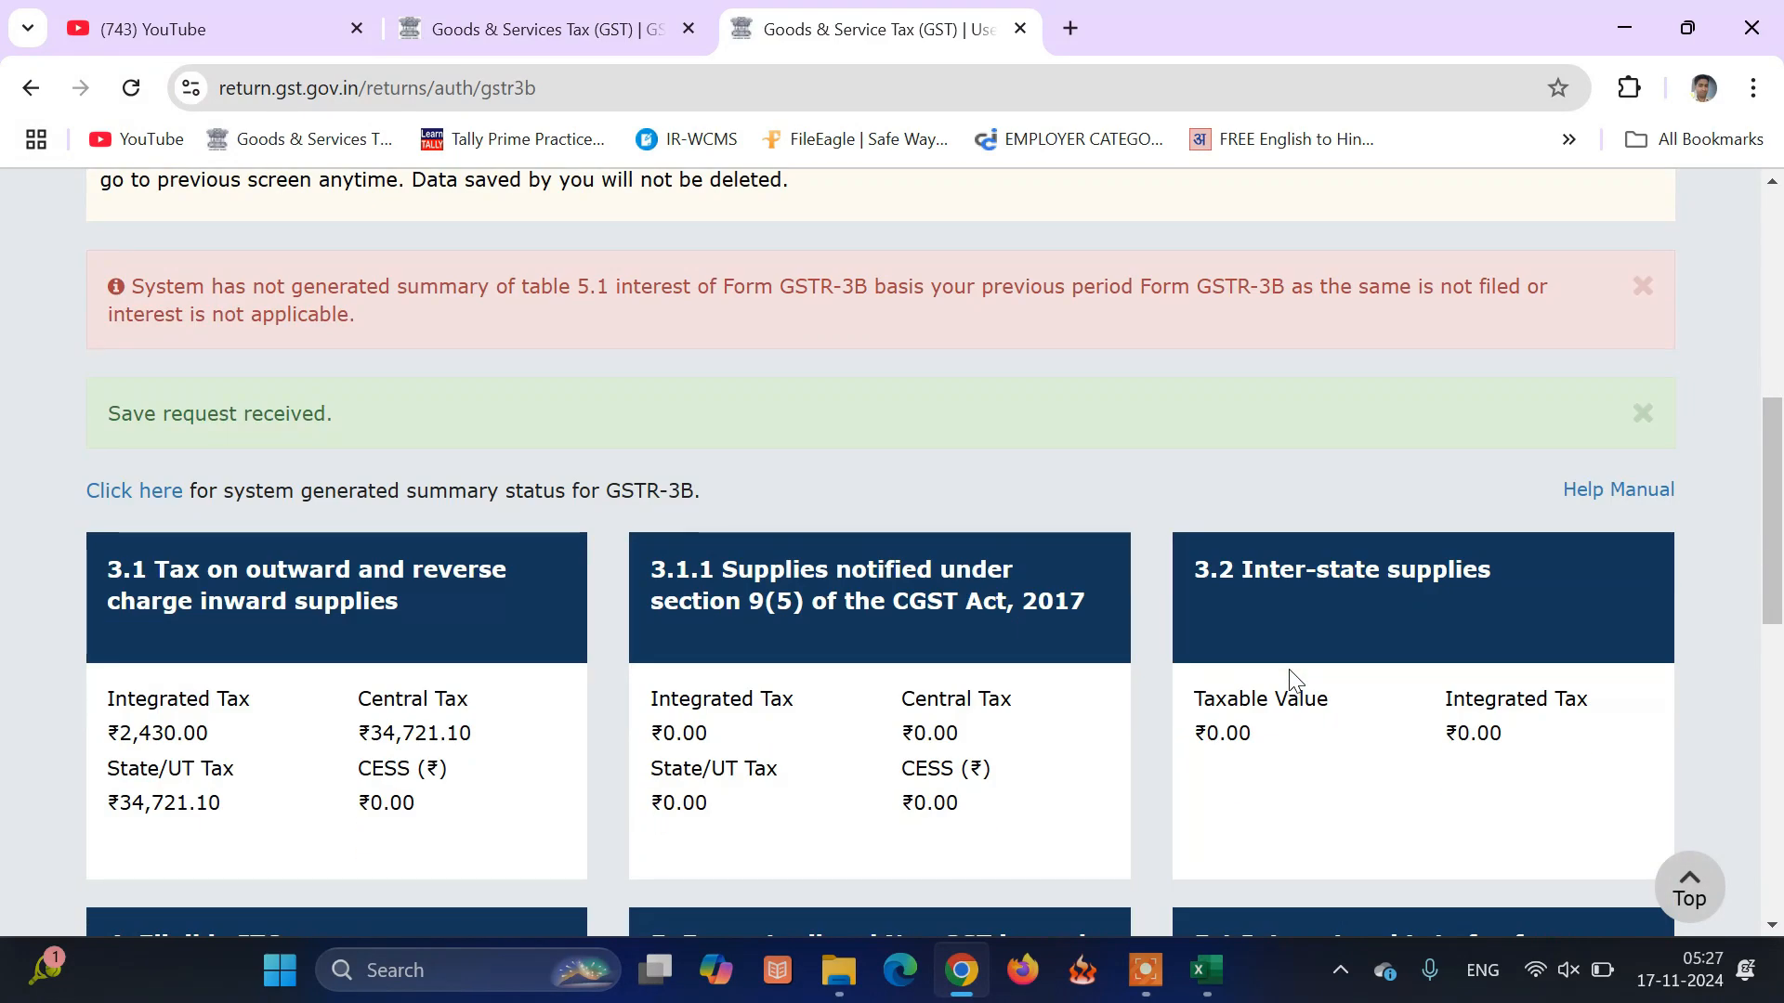
scroll(1289, 670, "down", 3)
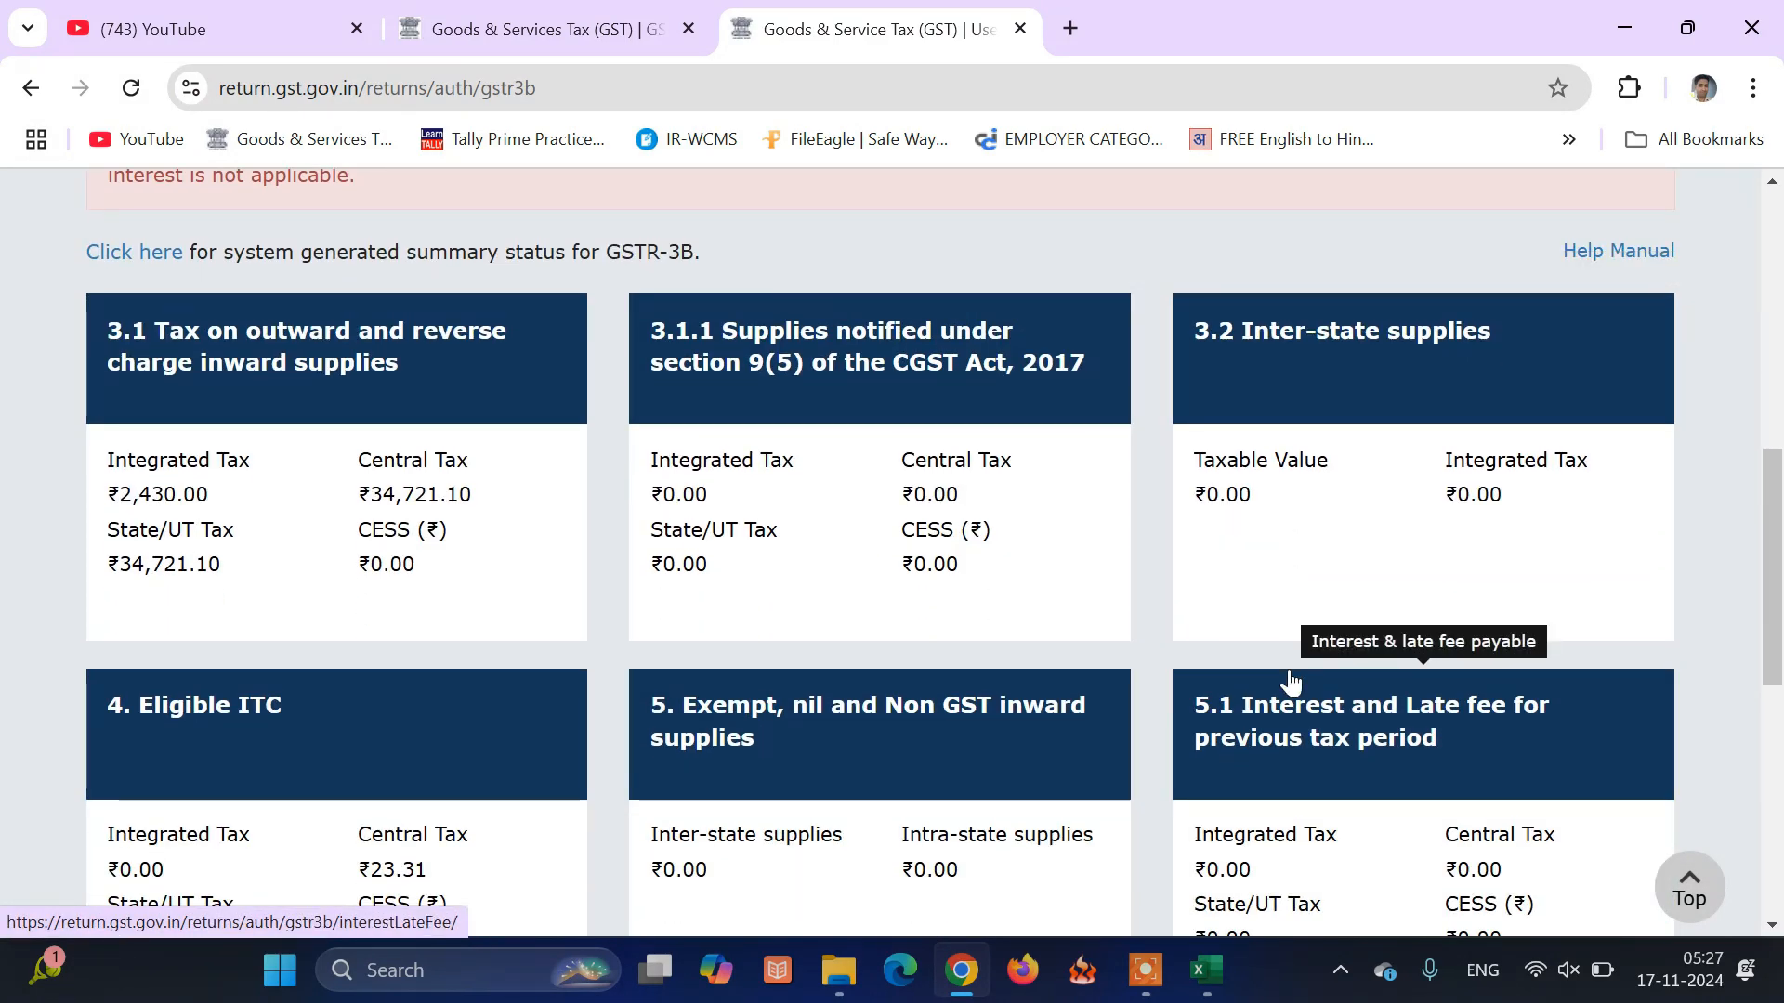
scroll(1291, 683, "down", 3)
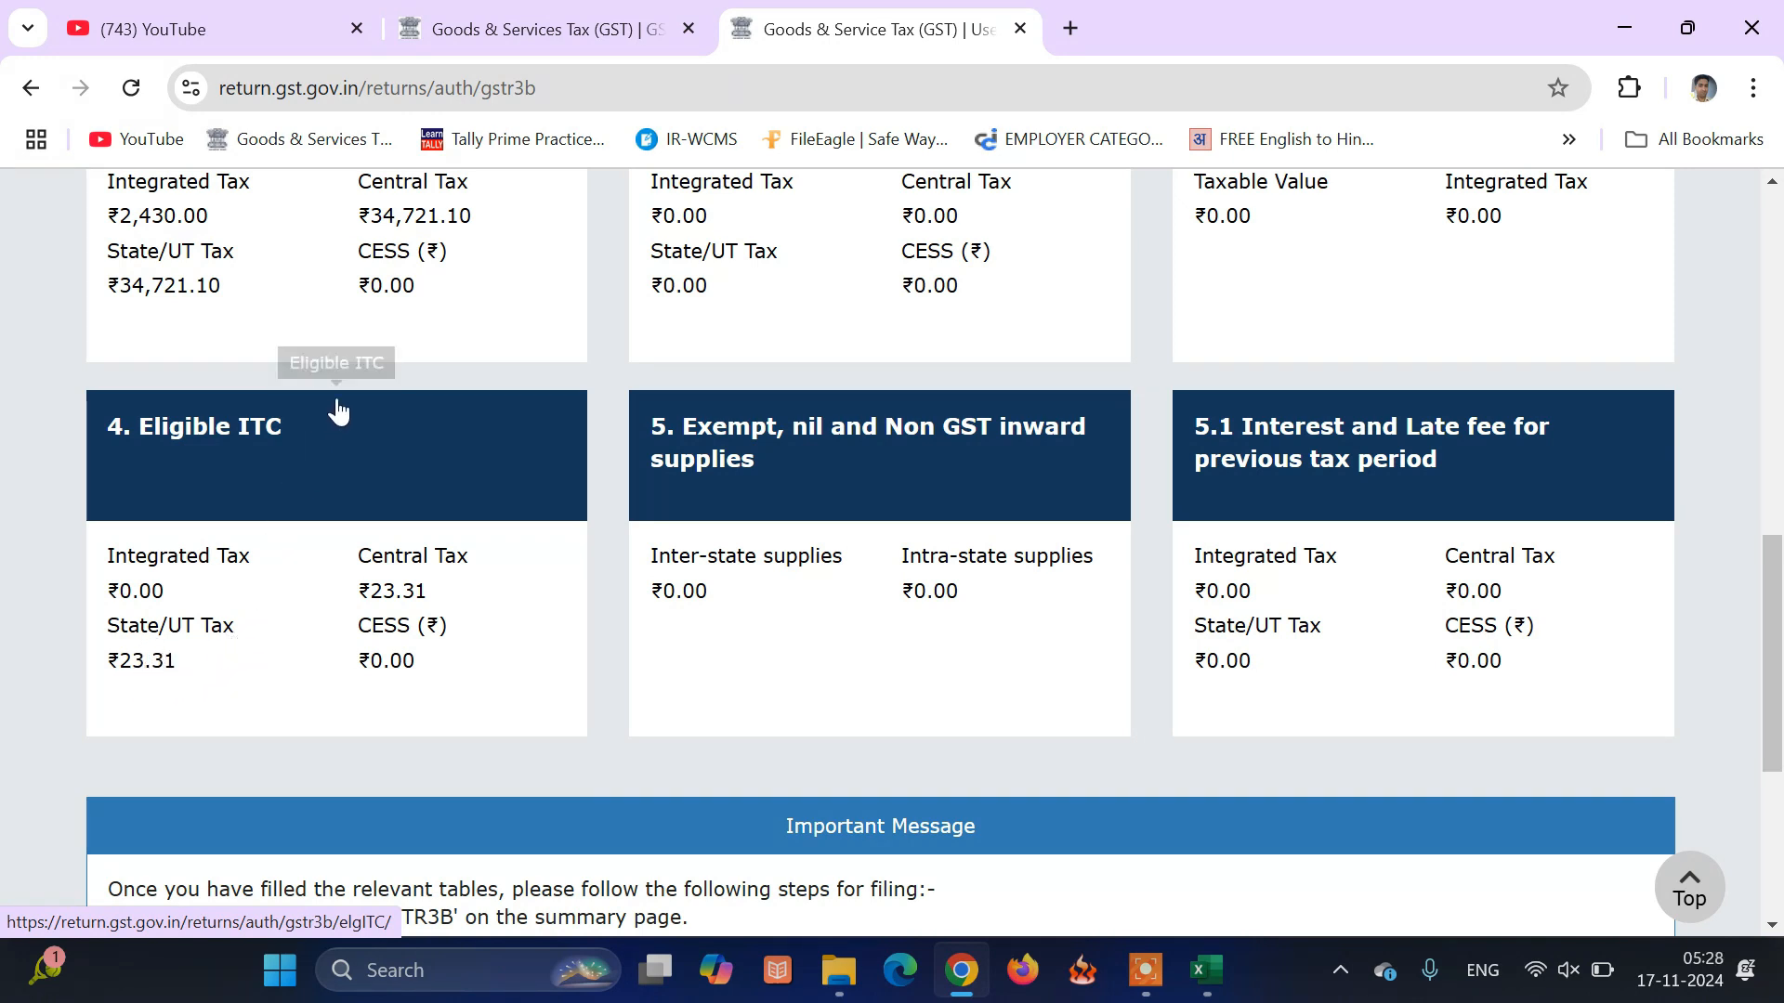
left_click(509, 38)
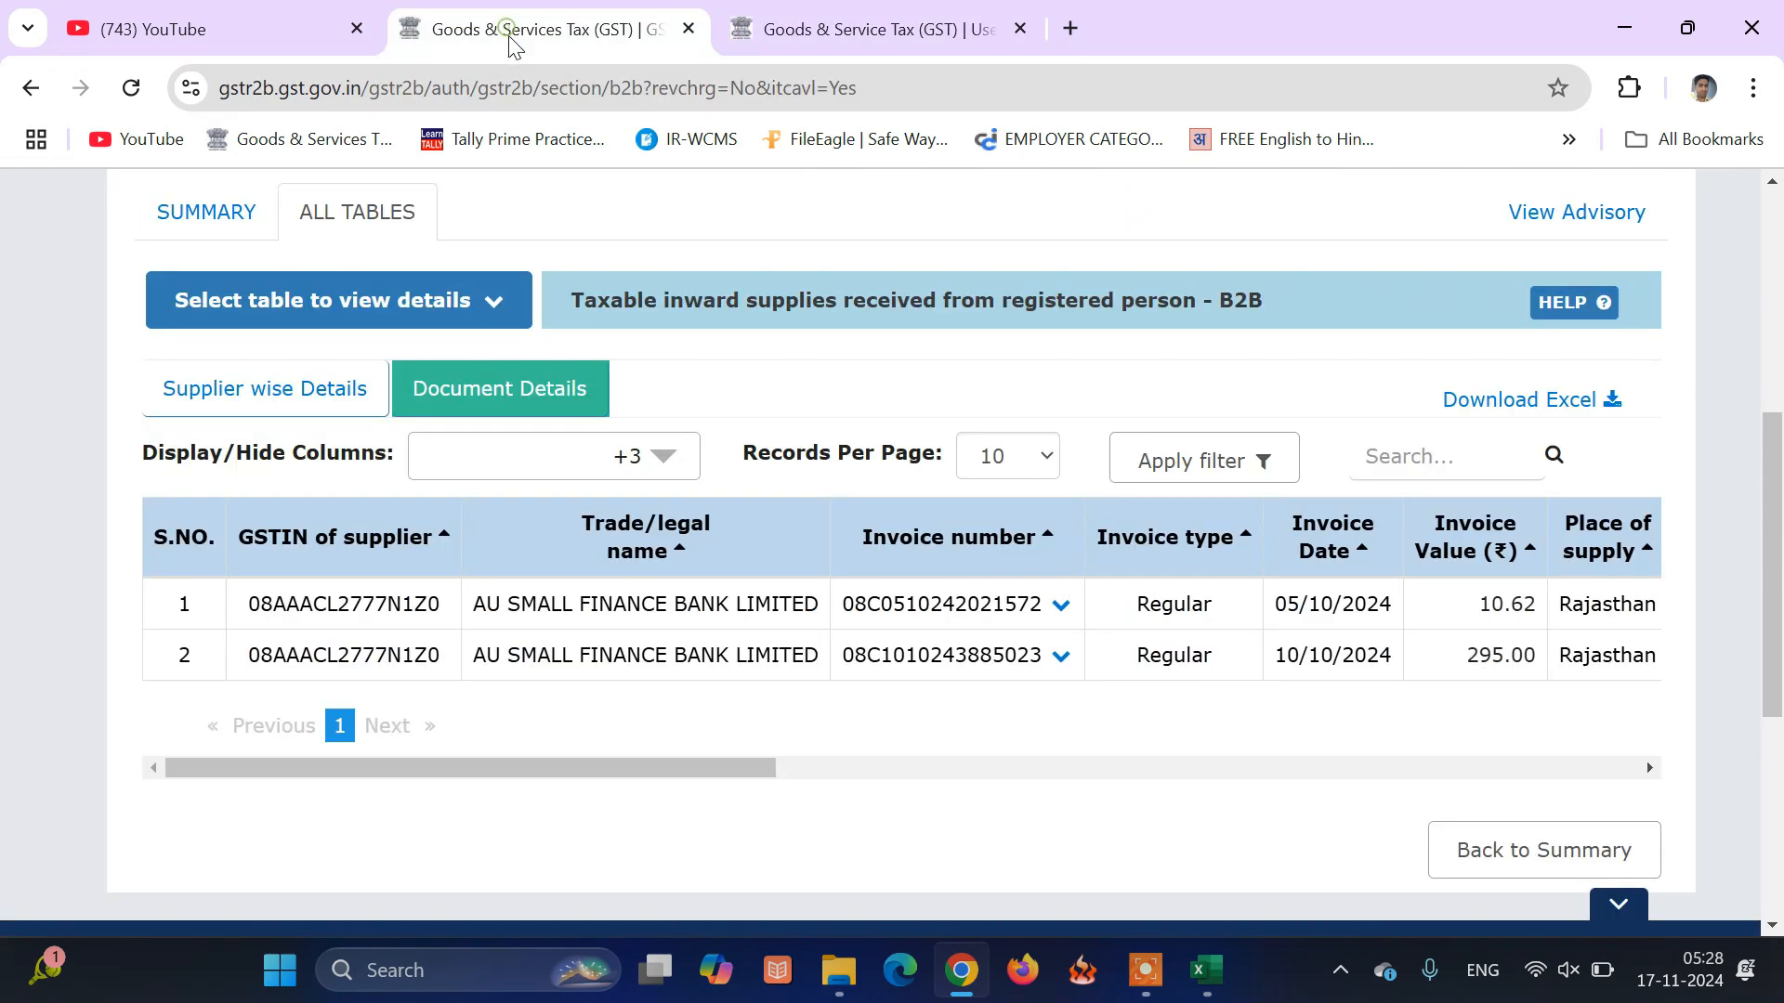
left_click(1494, 862)
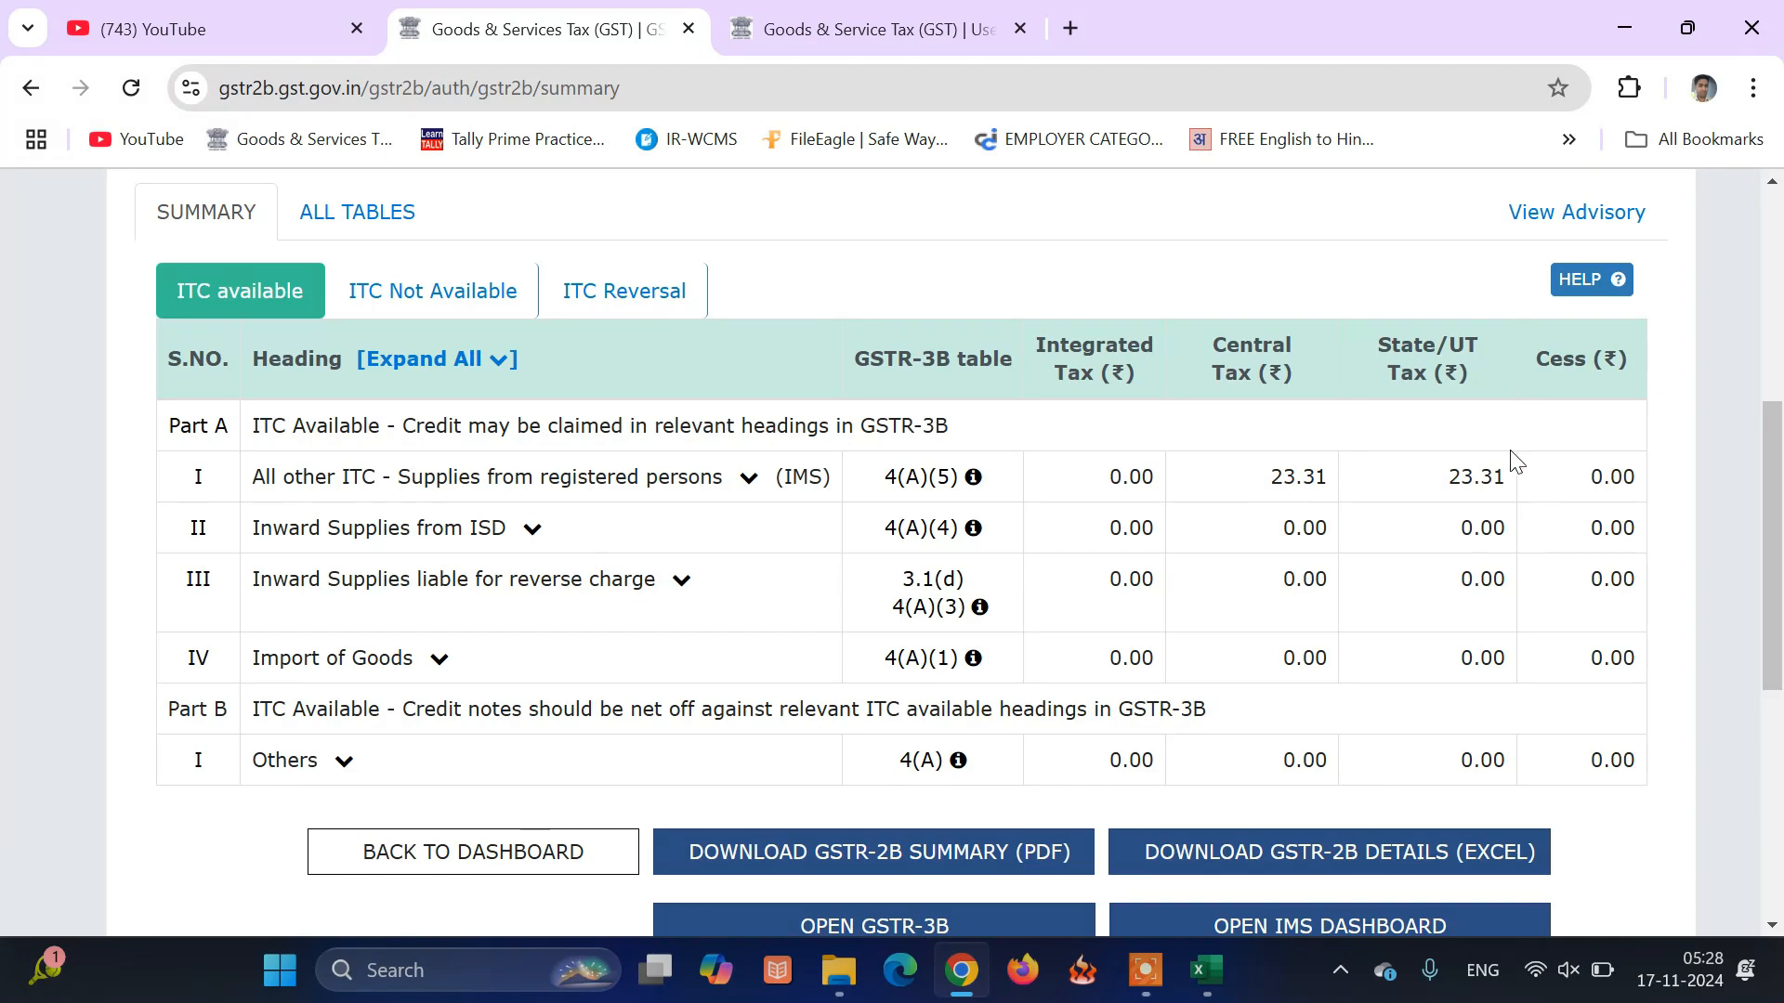
left_click(892, 31)
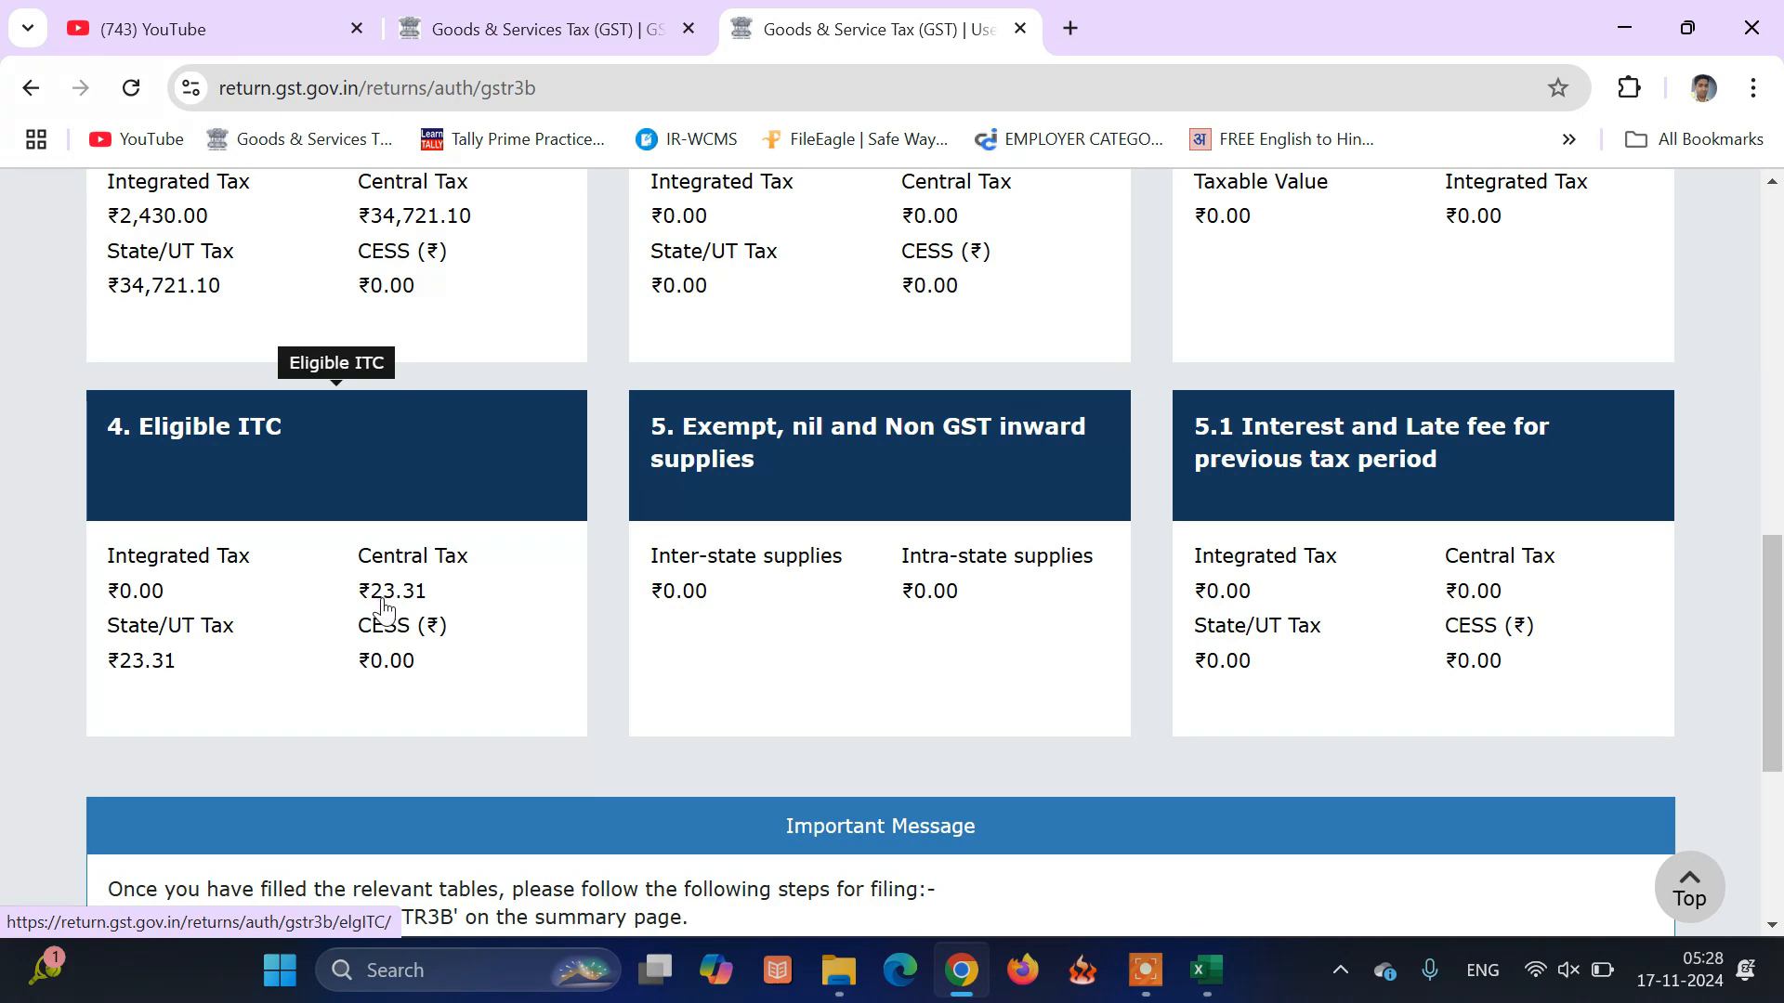
left_click(549, 13)
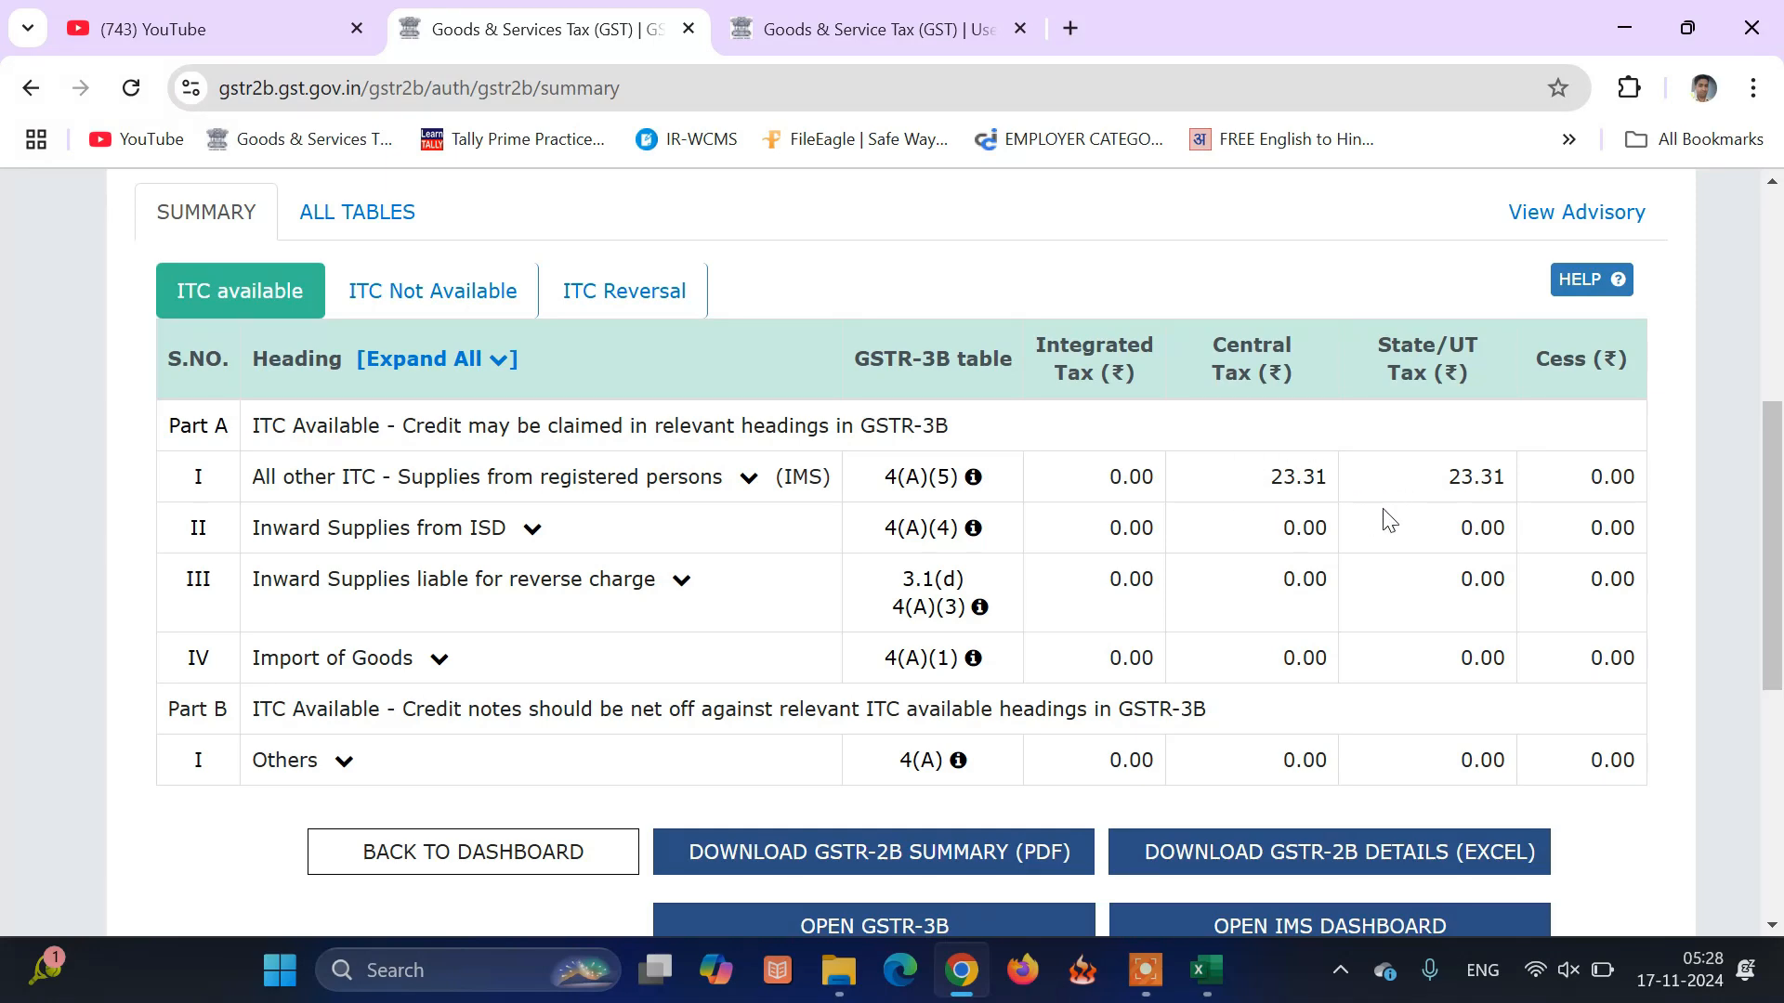
left_click(852, 37)
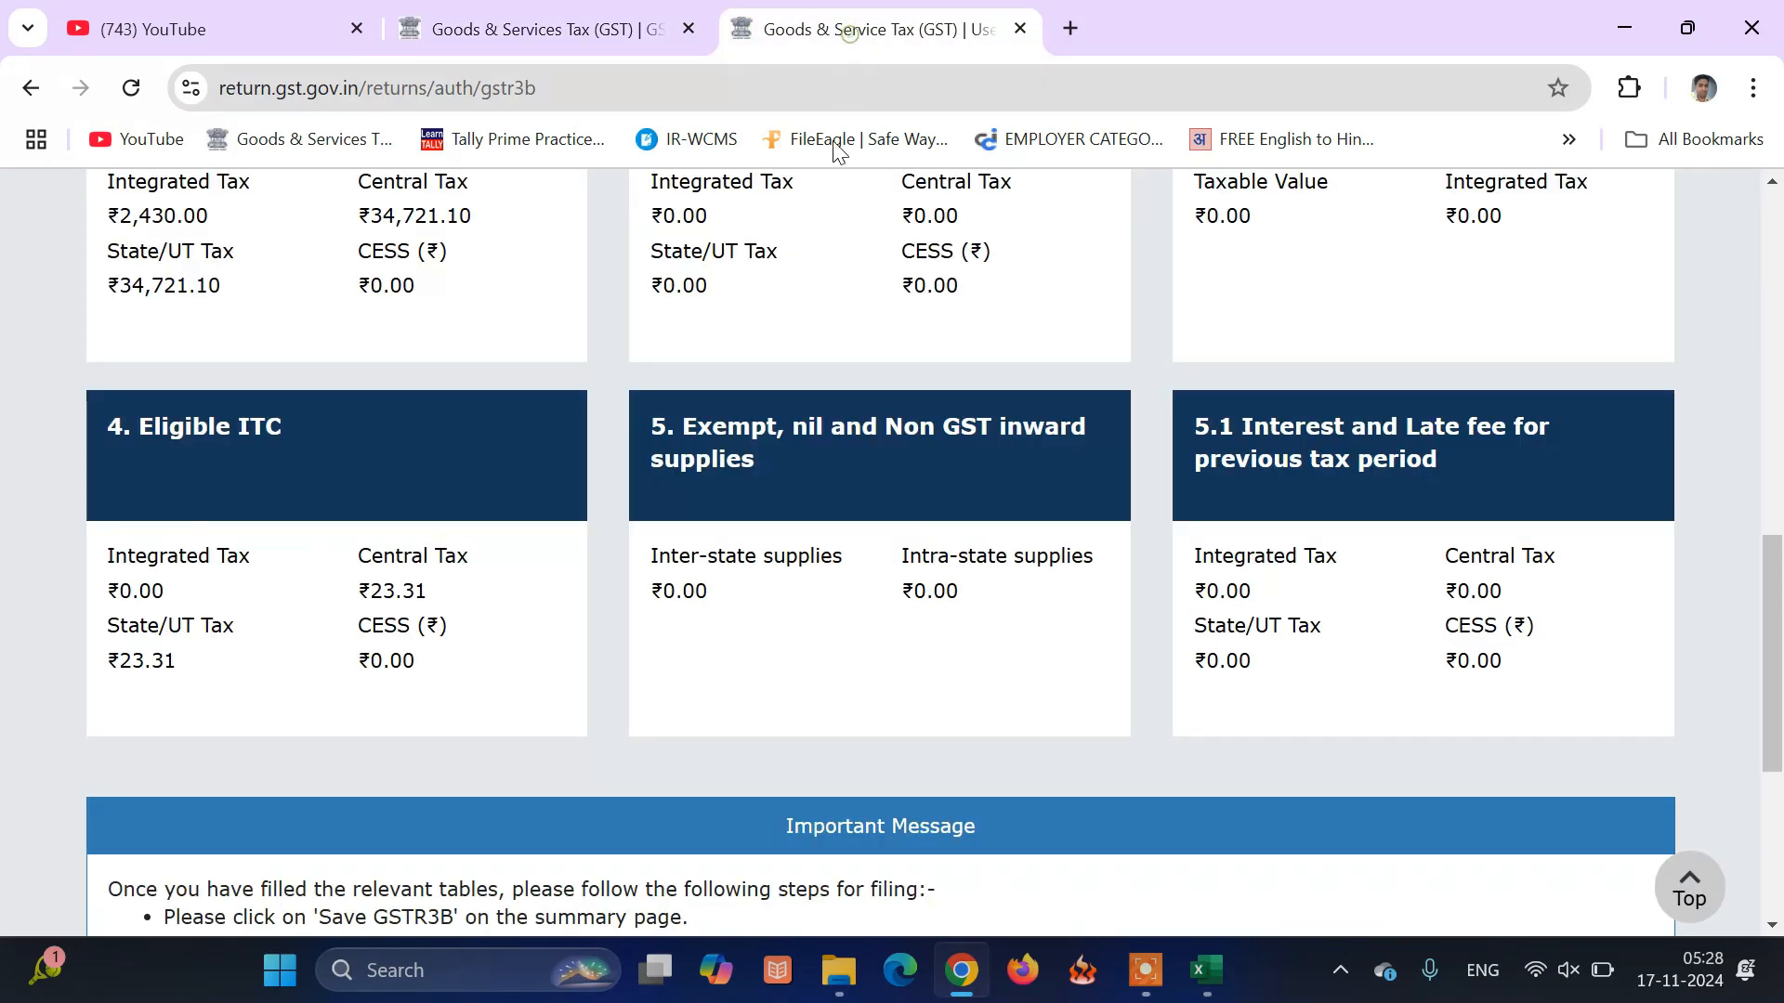
Open table 4 Eligible ITC of GSTR-3B and its Central Tax value for All other ITC
left_click(355, 557)
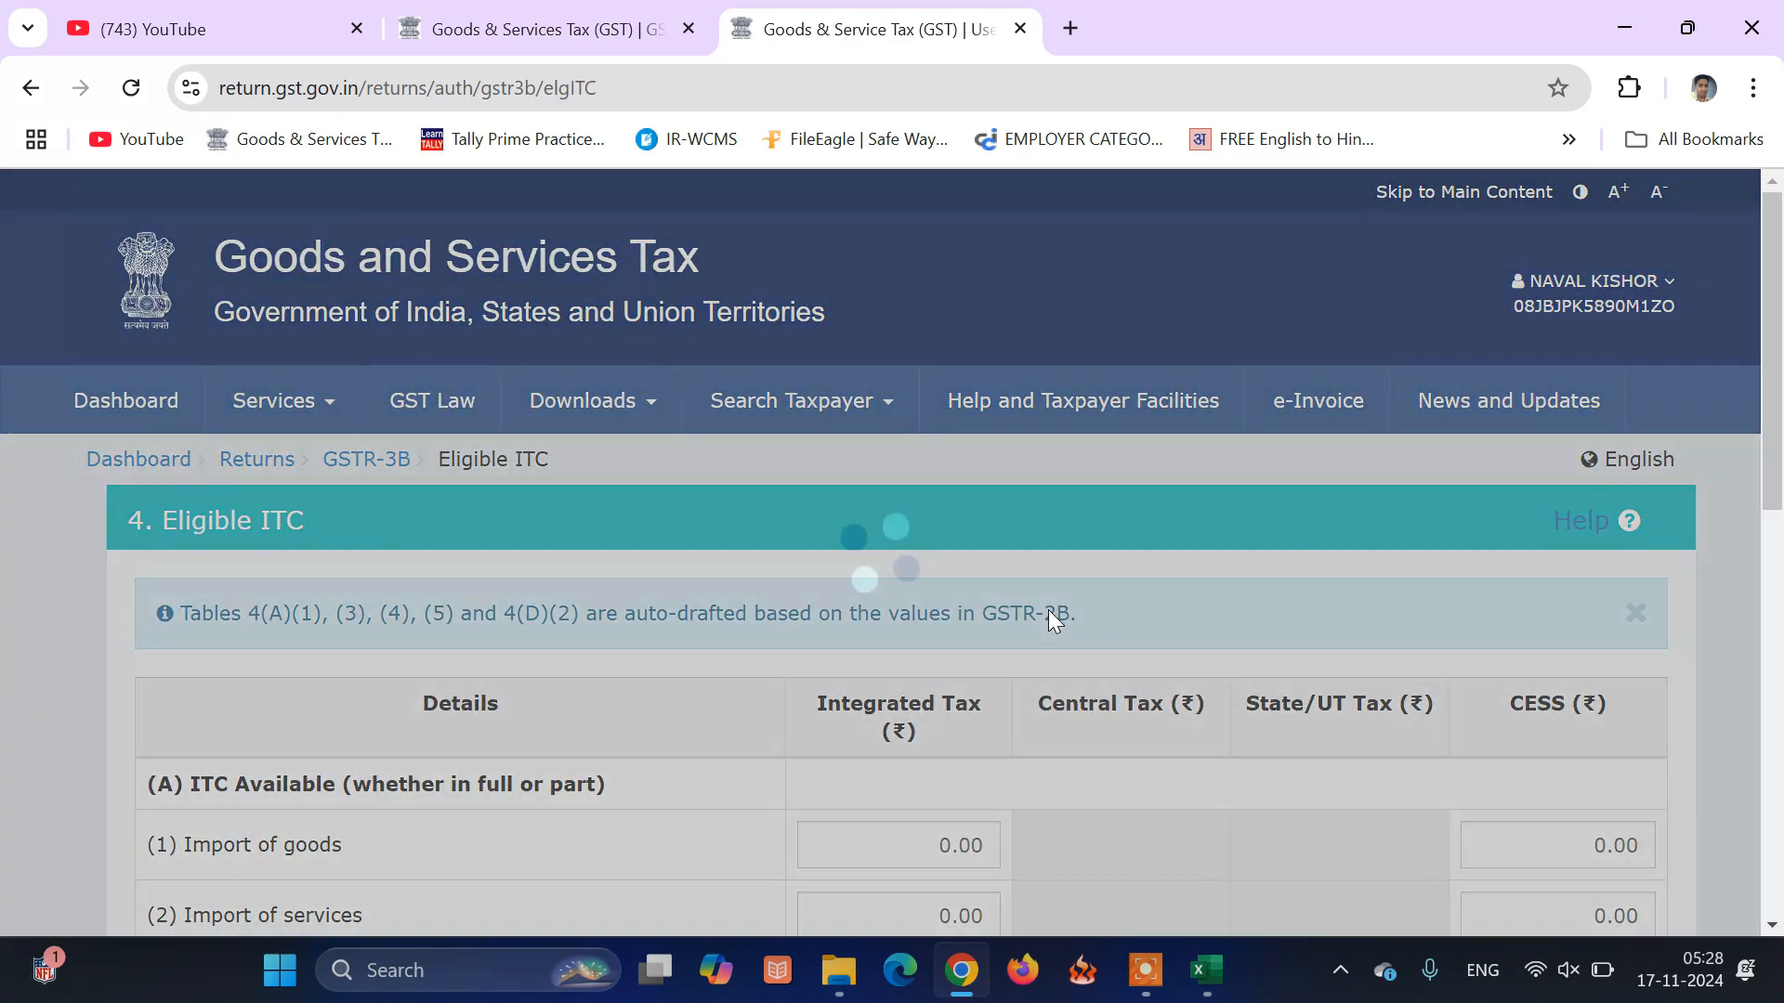
scroll(1049, 609, "down", 6)
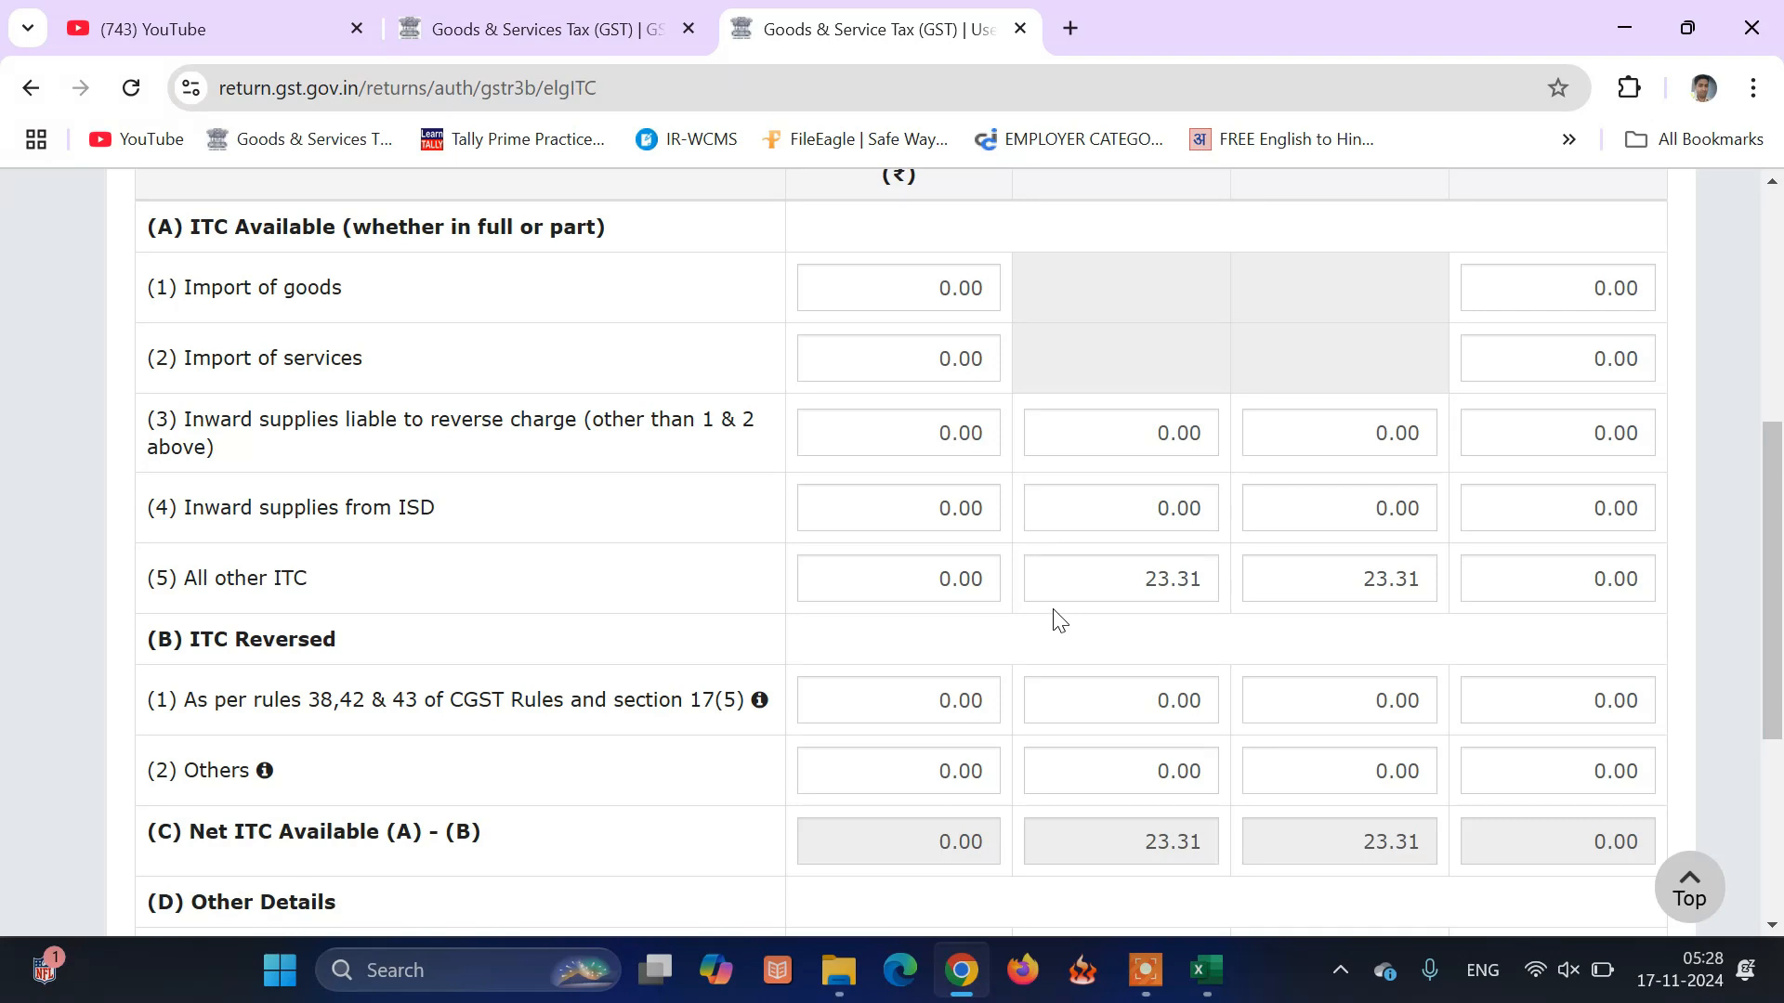
left_click(1199, 580)
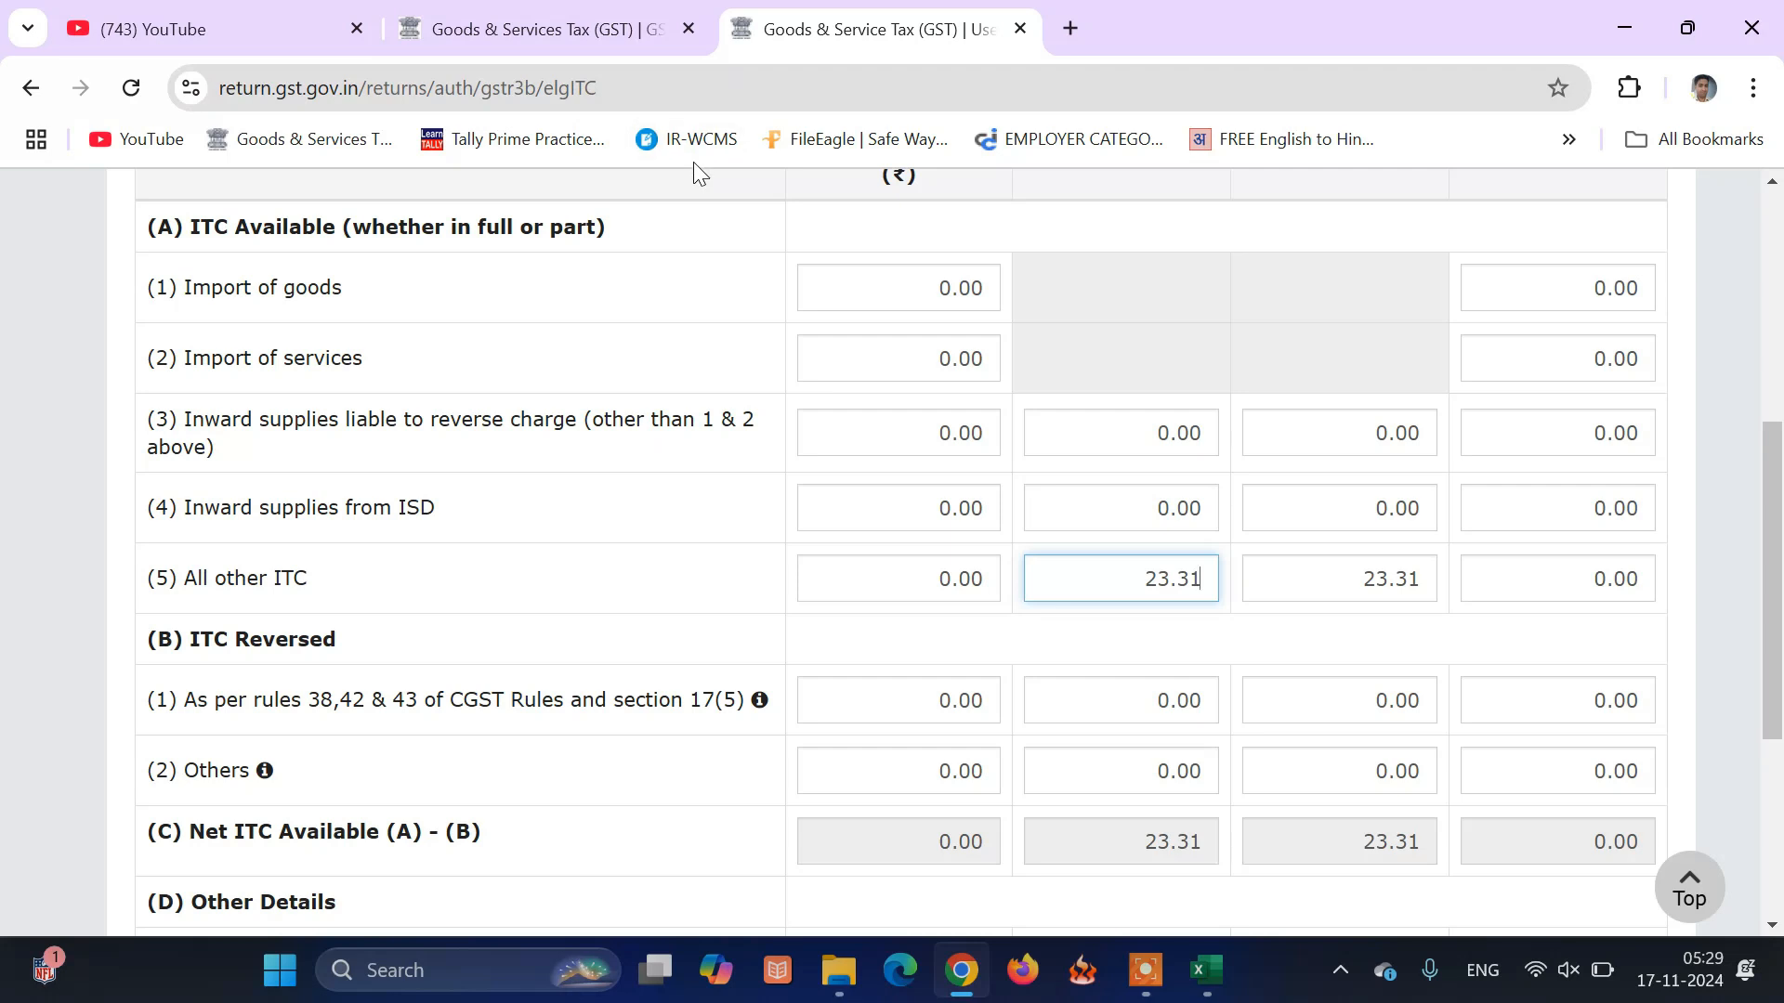
Review the B2B - Invoices document details under All other ITC in GSTR-2B, including the tax amount columns
left_click(582, 41)
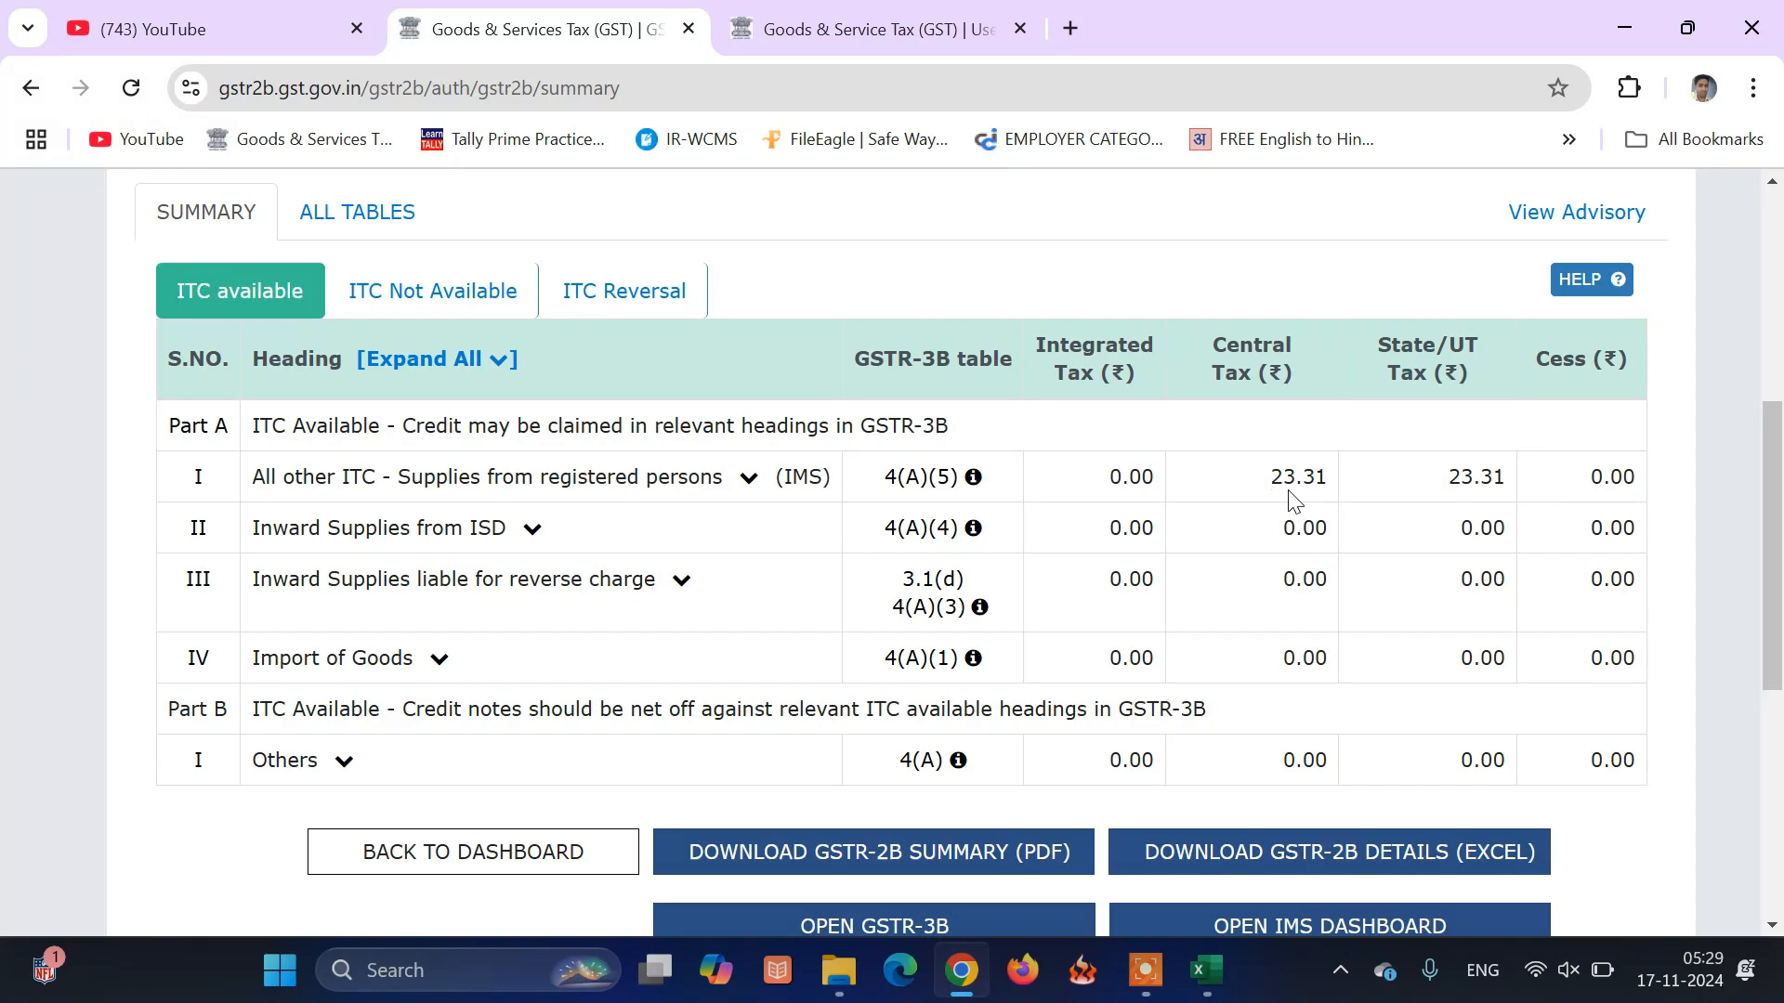
left_click(748, 478)
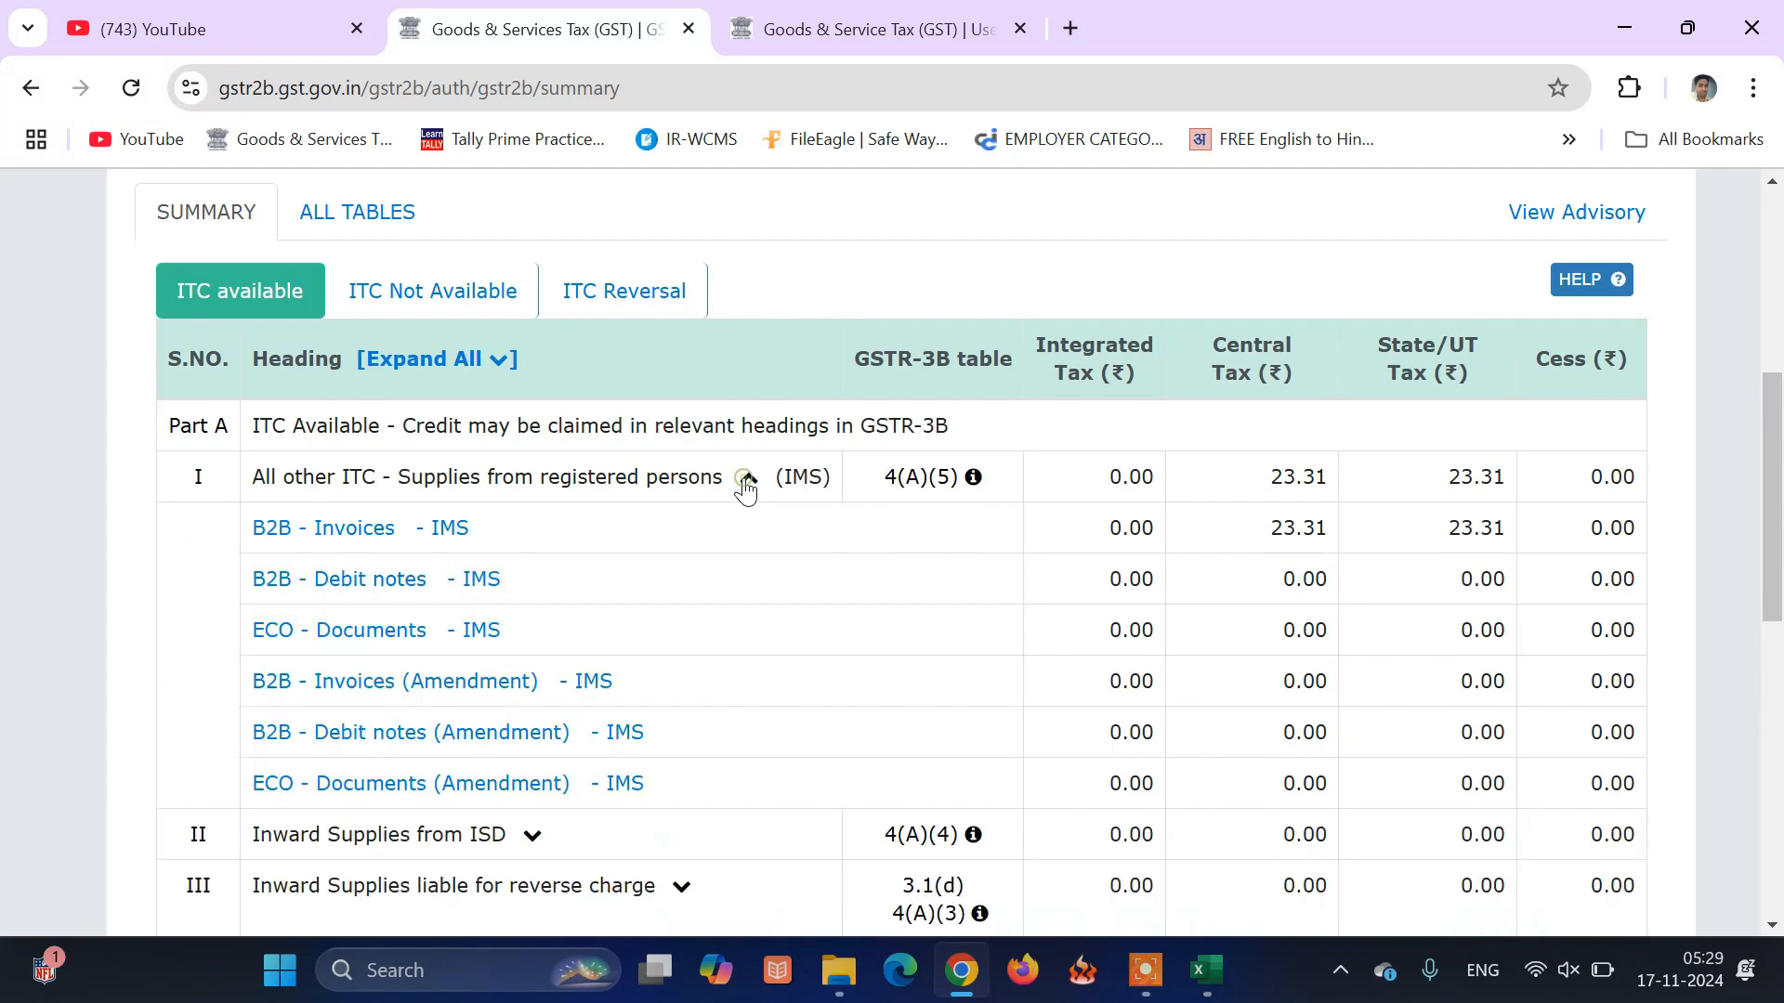
left_click(397, 530)
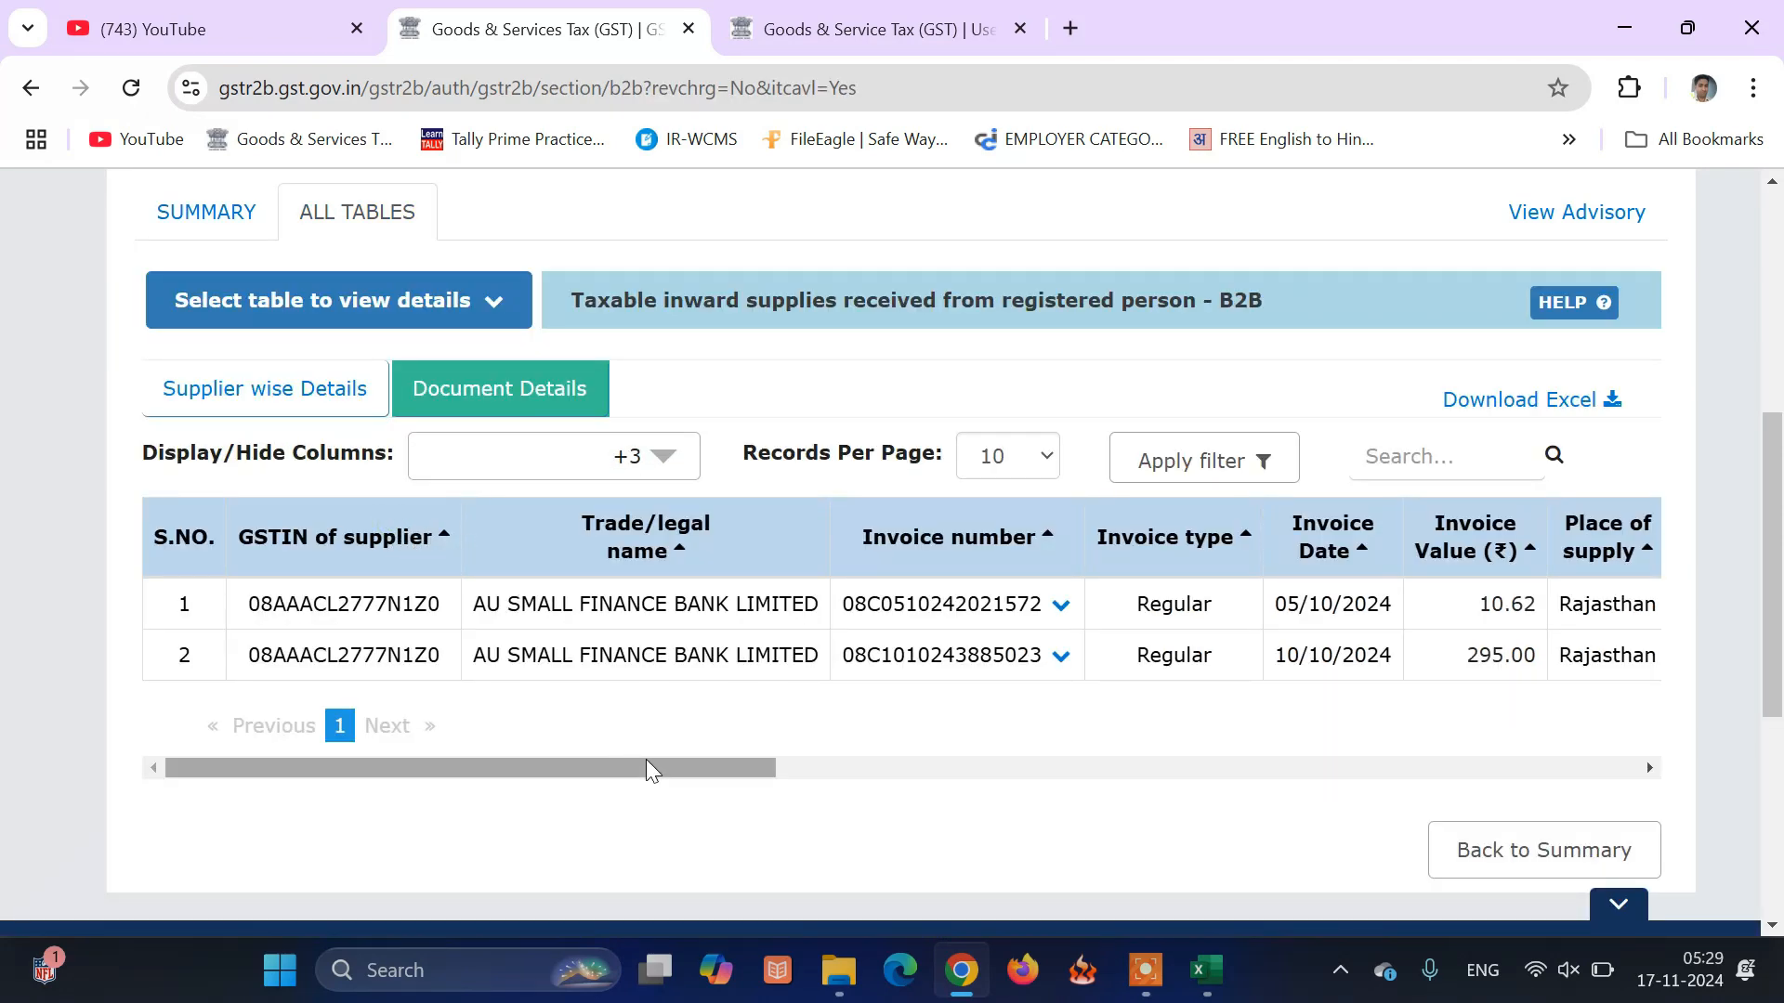
left_click_drag(645, 760, 1208, 754)
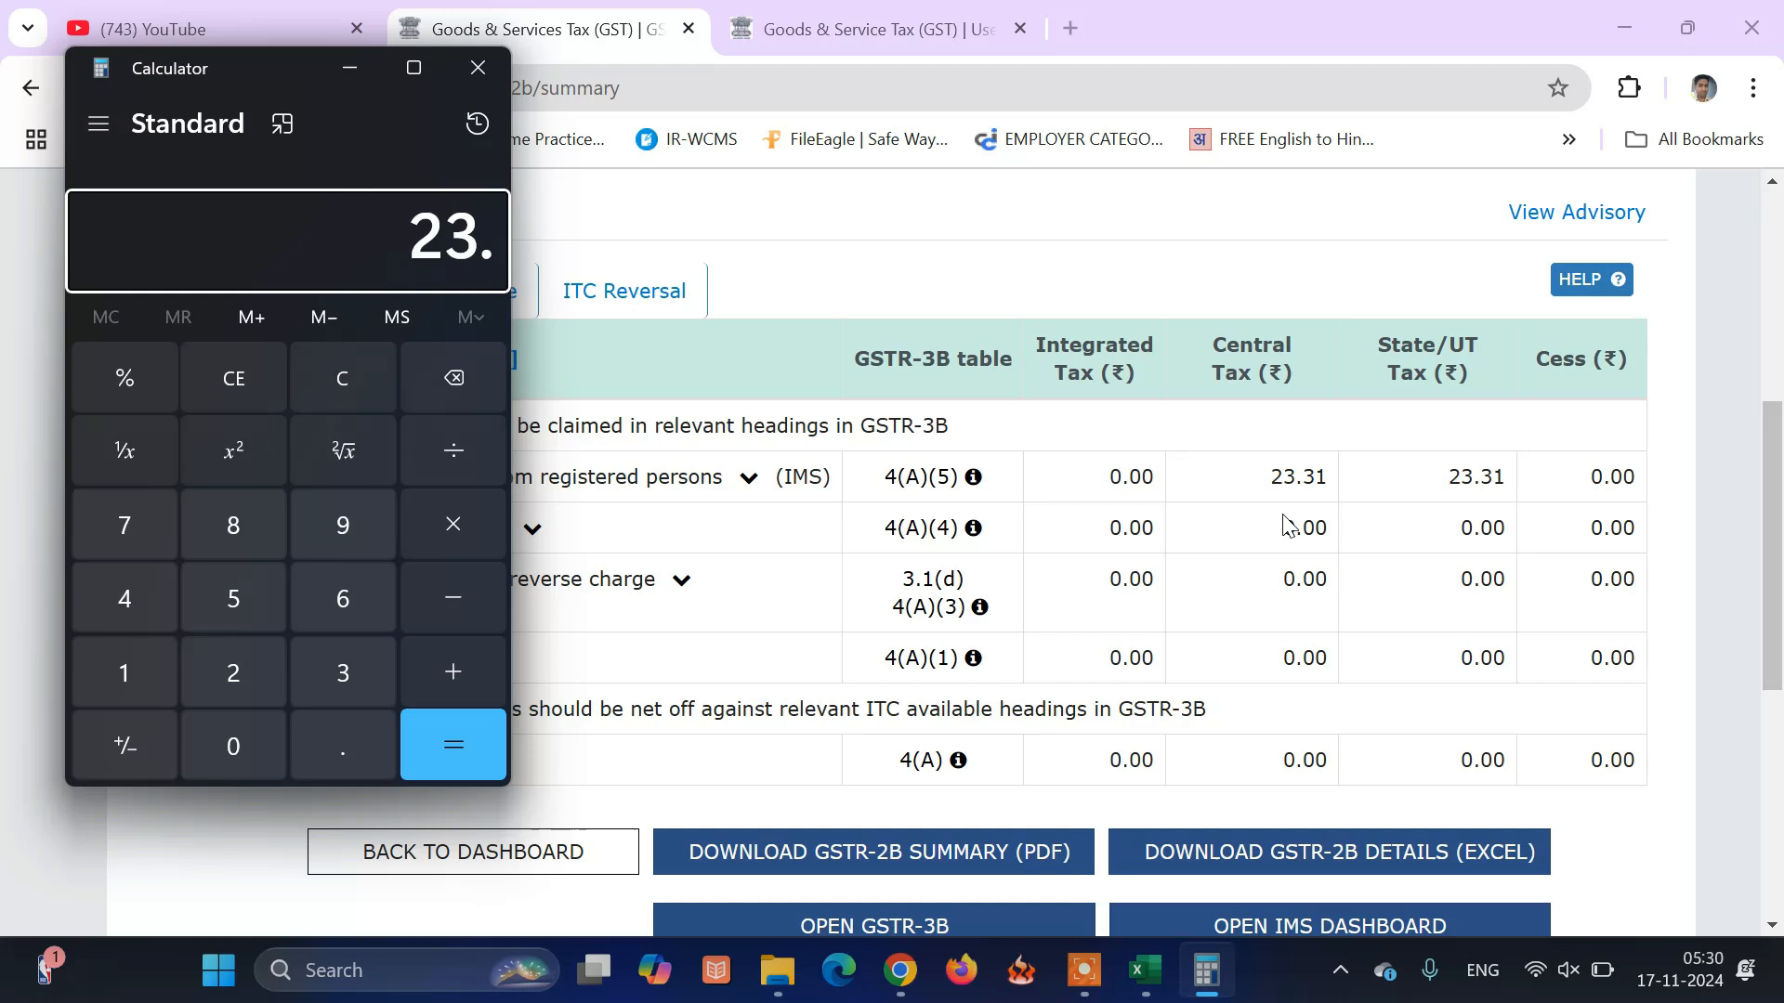
Subtract 0.81 from 23.31 in Calculator to work out the ITC without the smaller invoice, and close Calculator
type("31")
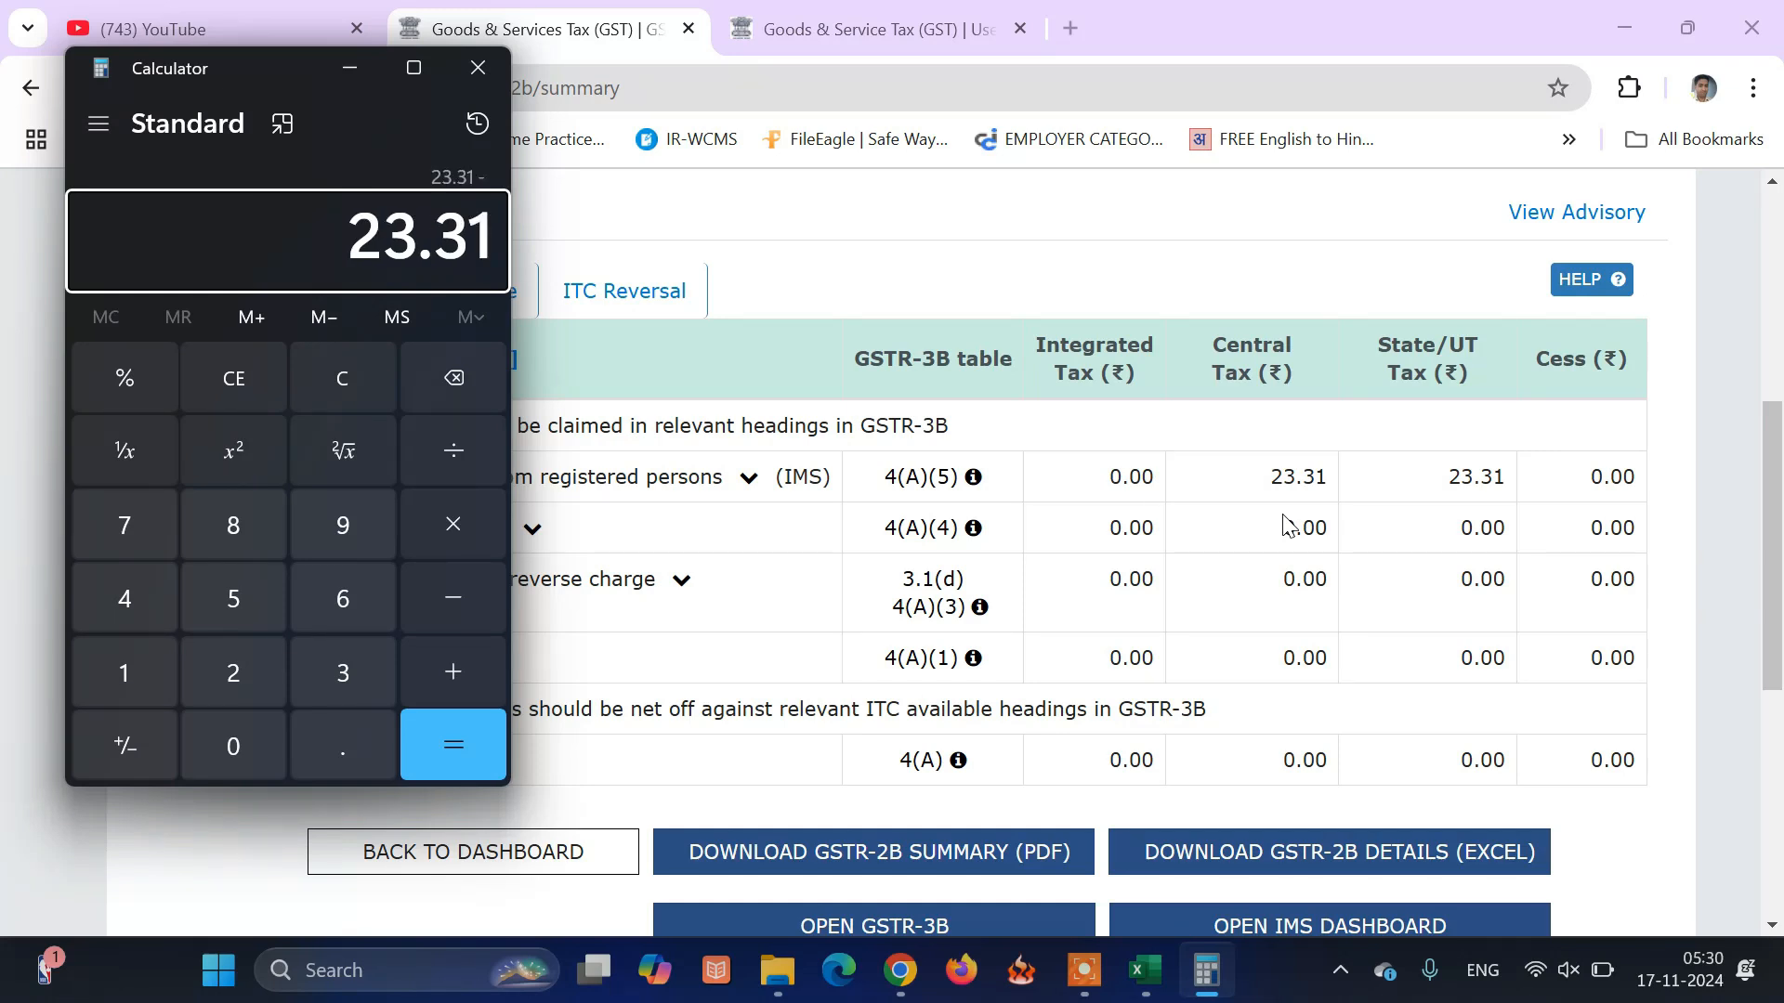
type(".81")
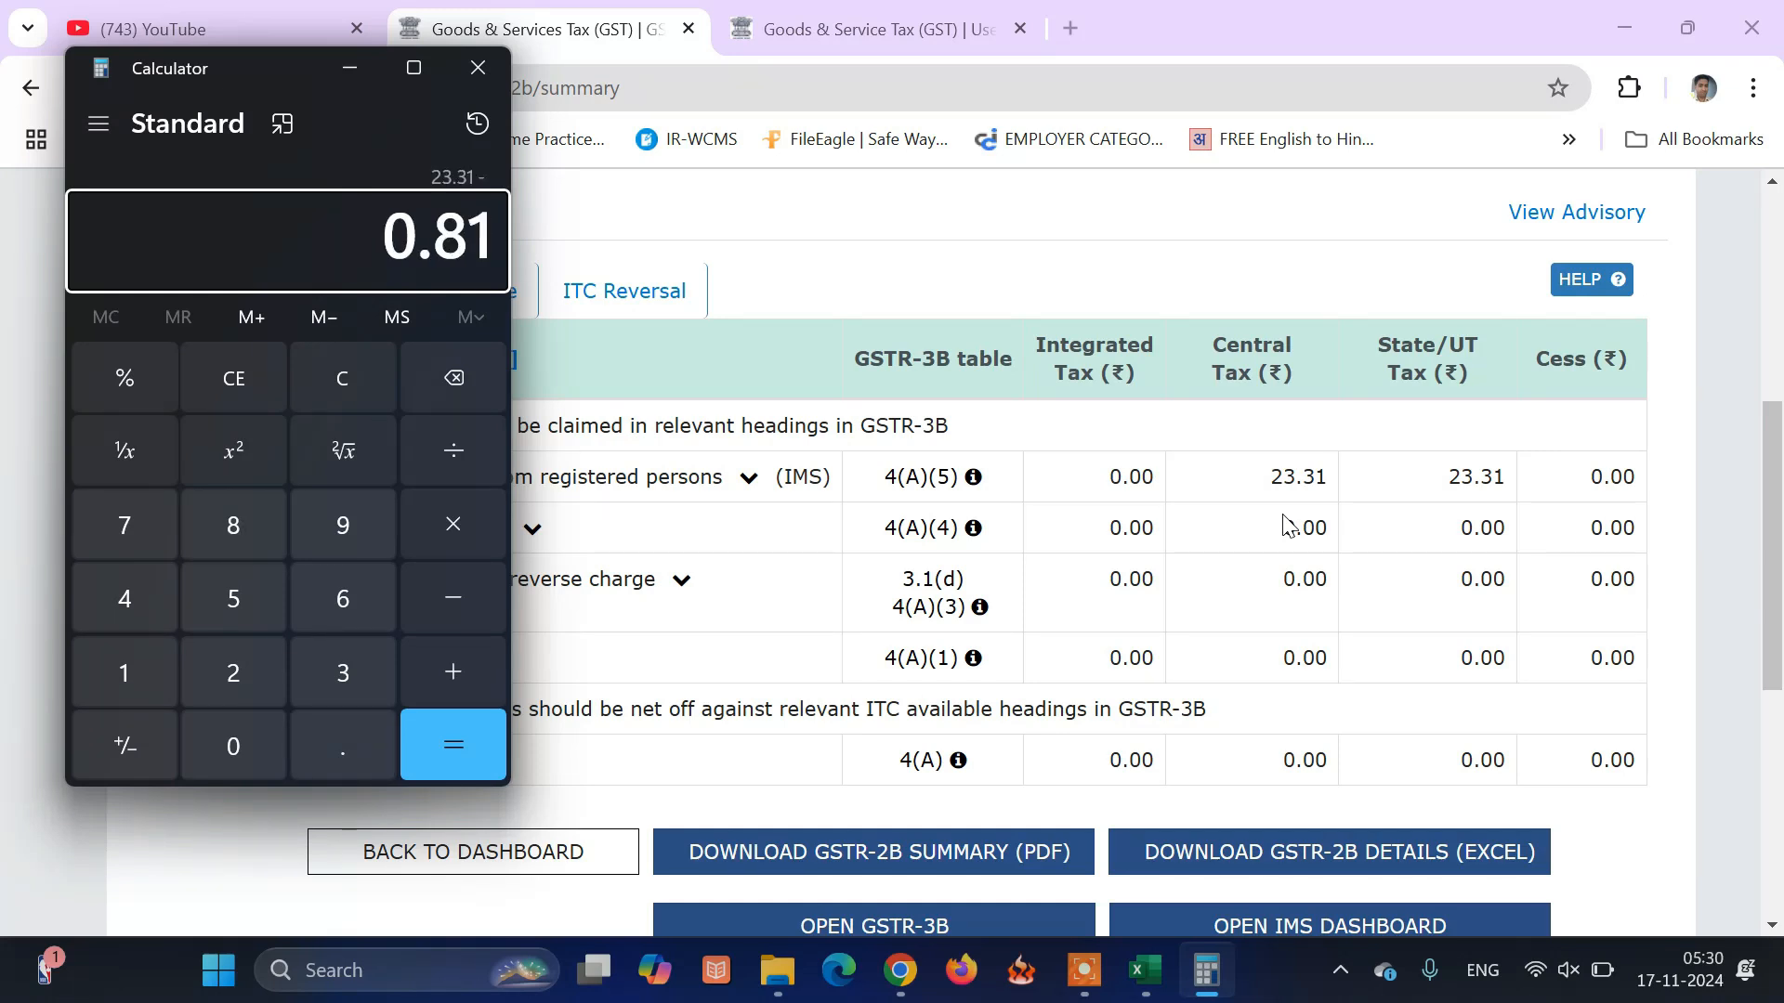
key("Return")
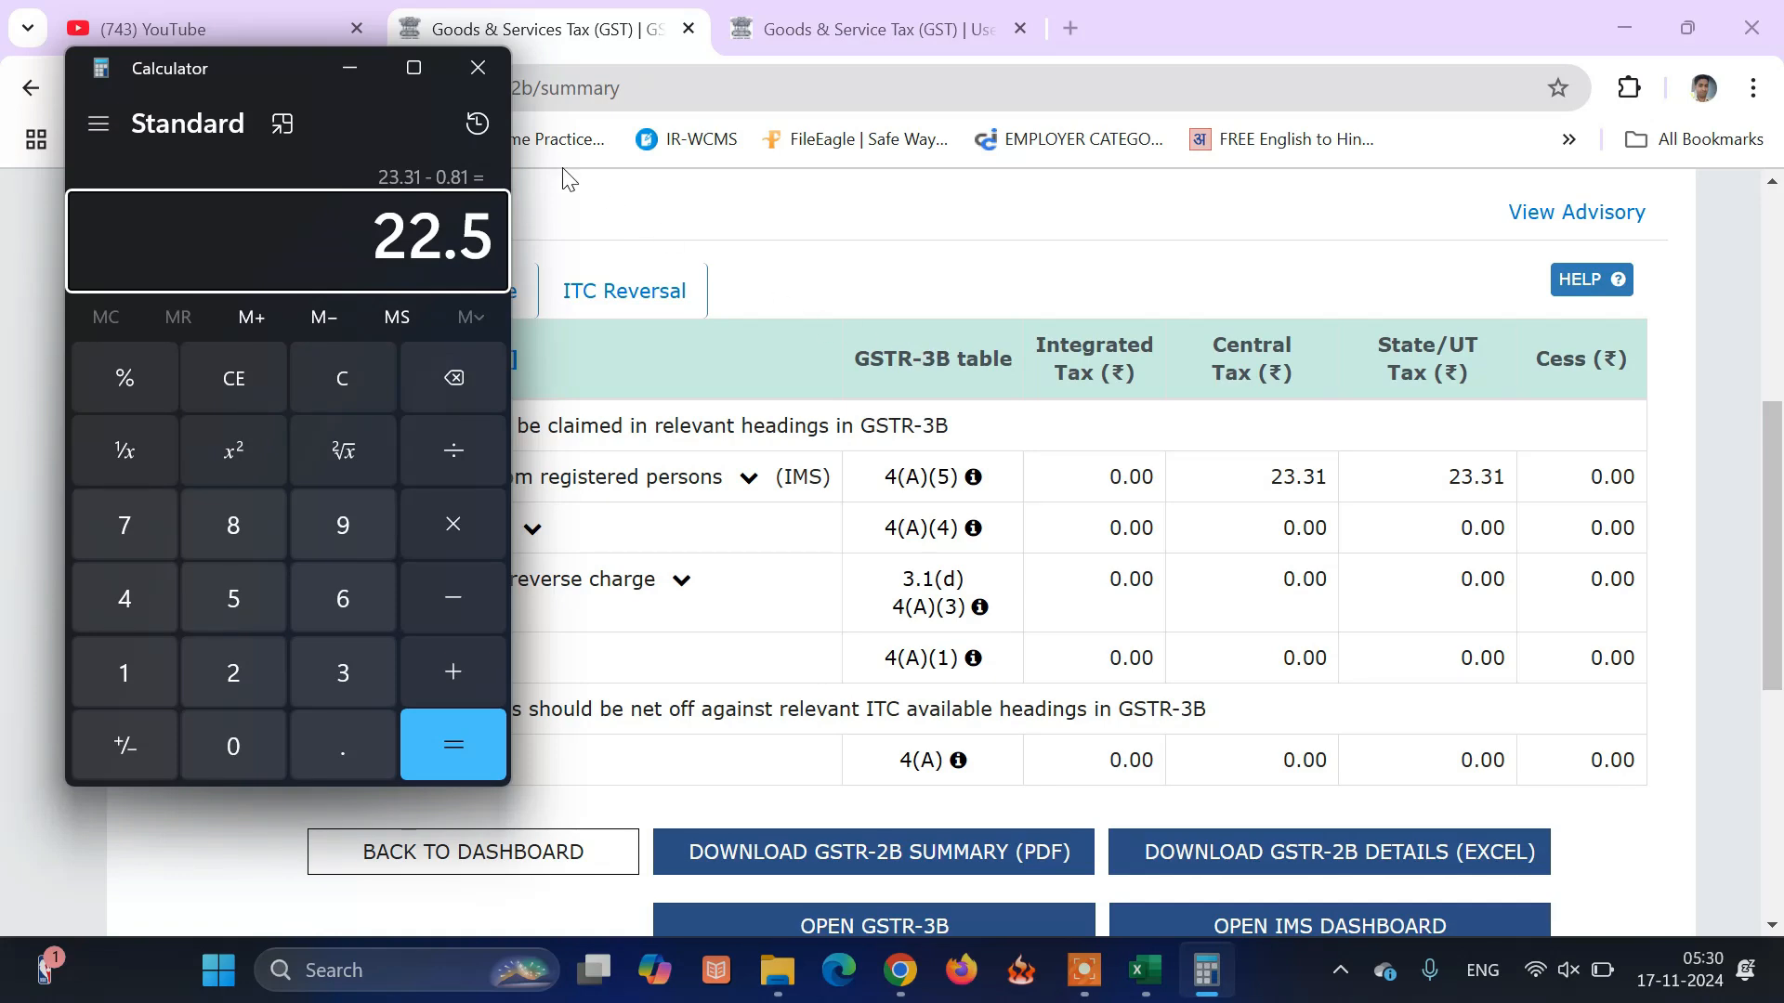
left_click(478, 67)
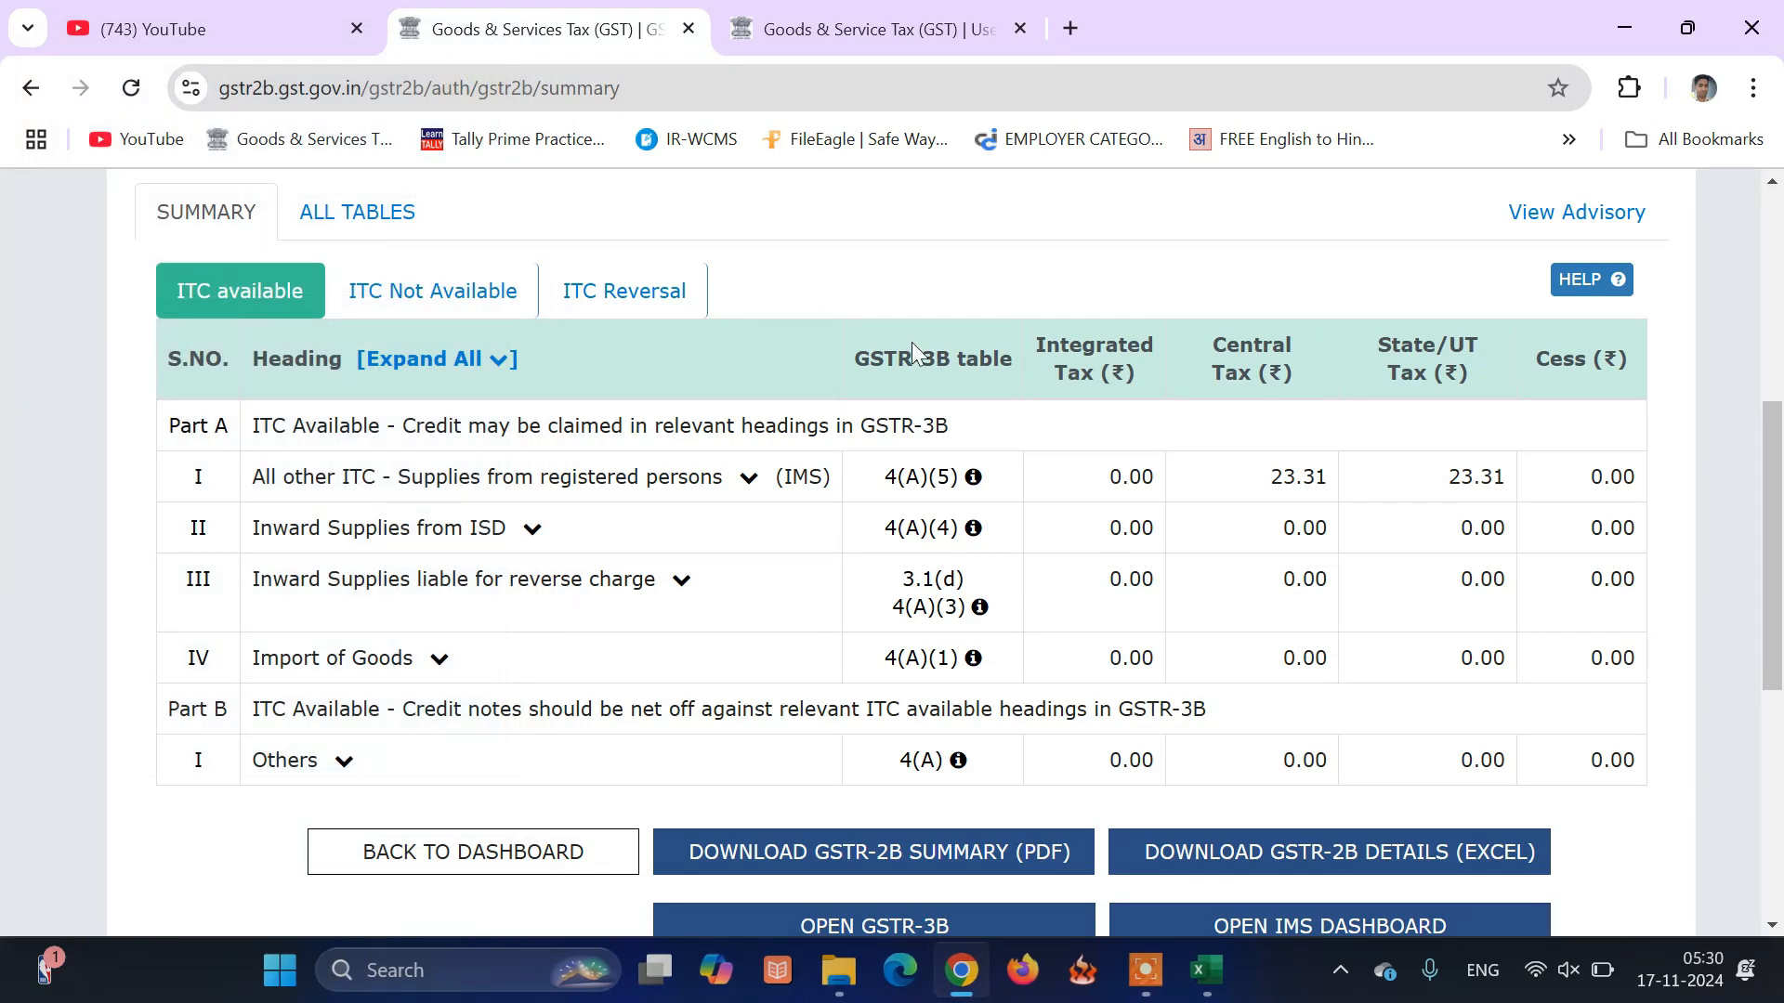
Set the Central Tax for All other ITC in the GSTR-3B Eligible ITC table to 22.50
left_click(841, 29)
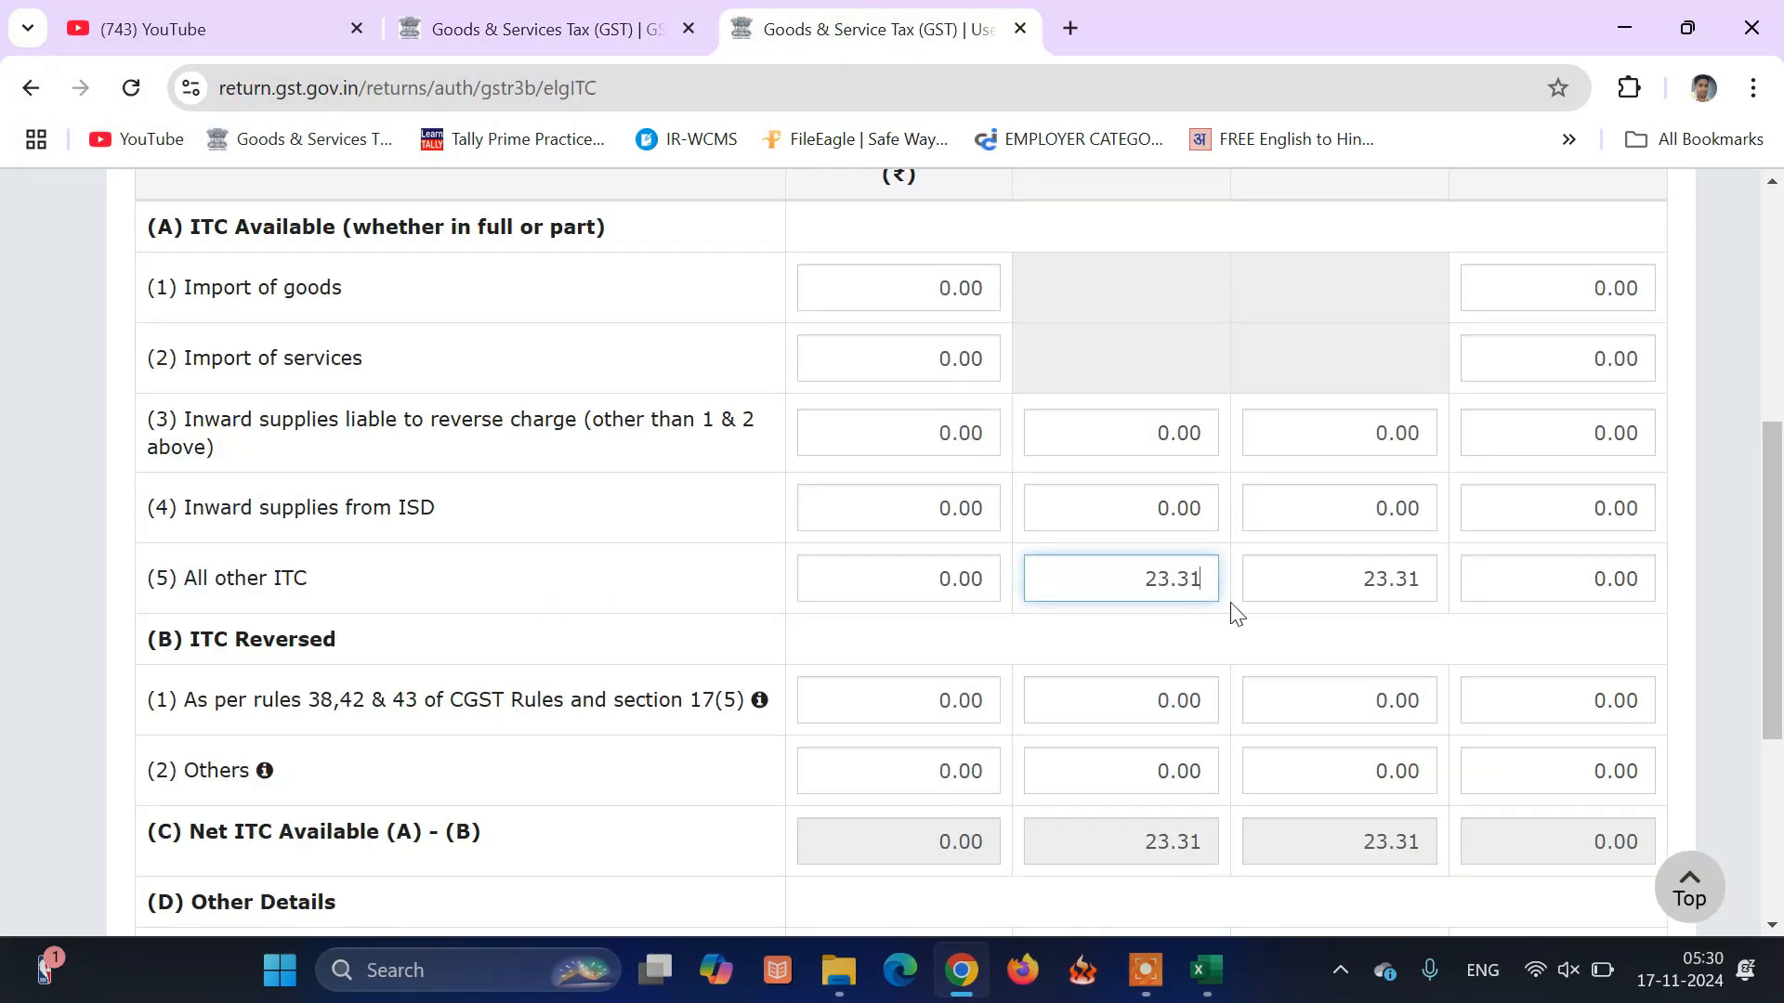
key("BackSpace")
key("BackSpace")
key("BackSpace")
key("BackSpace")
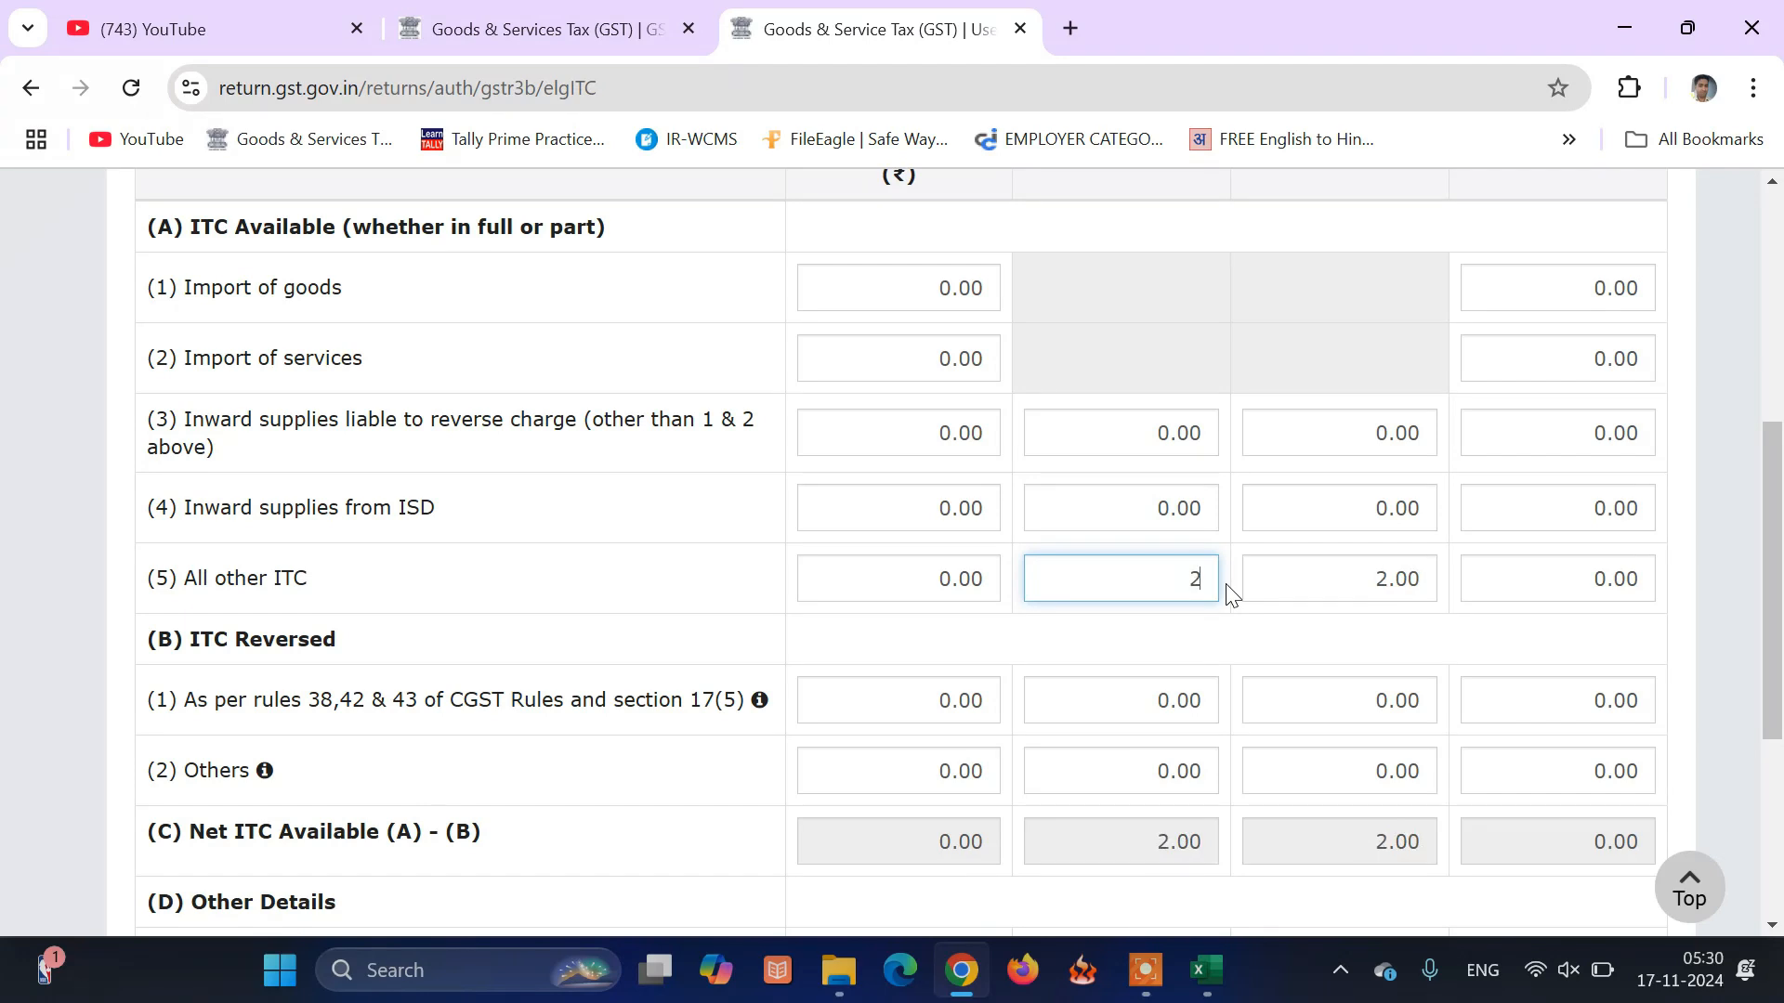
type("2.5")
left_click(1219, 637)
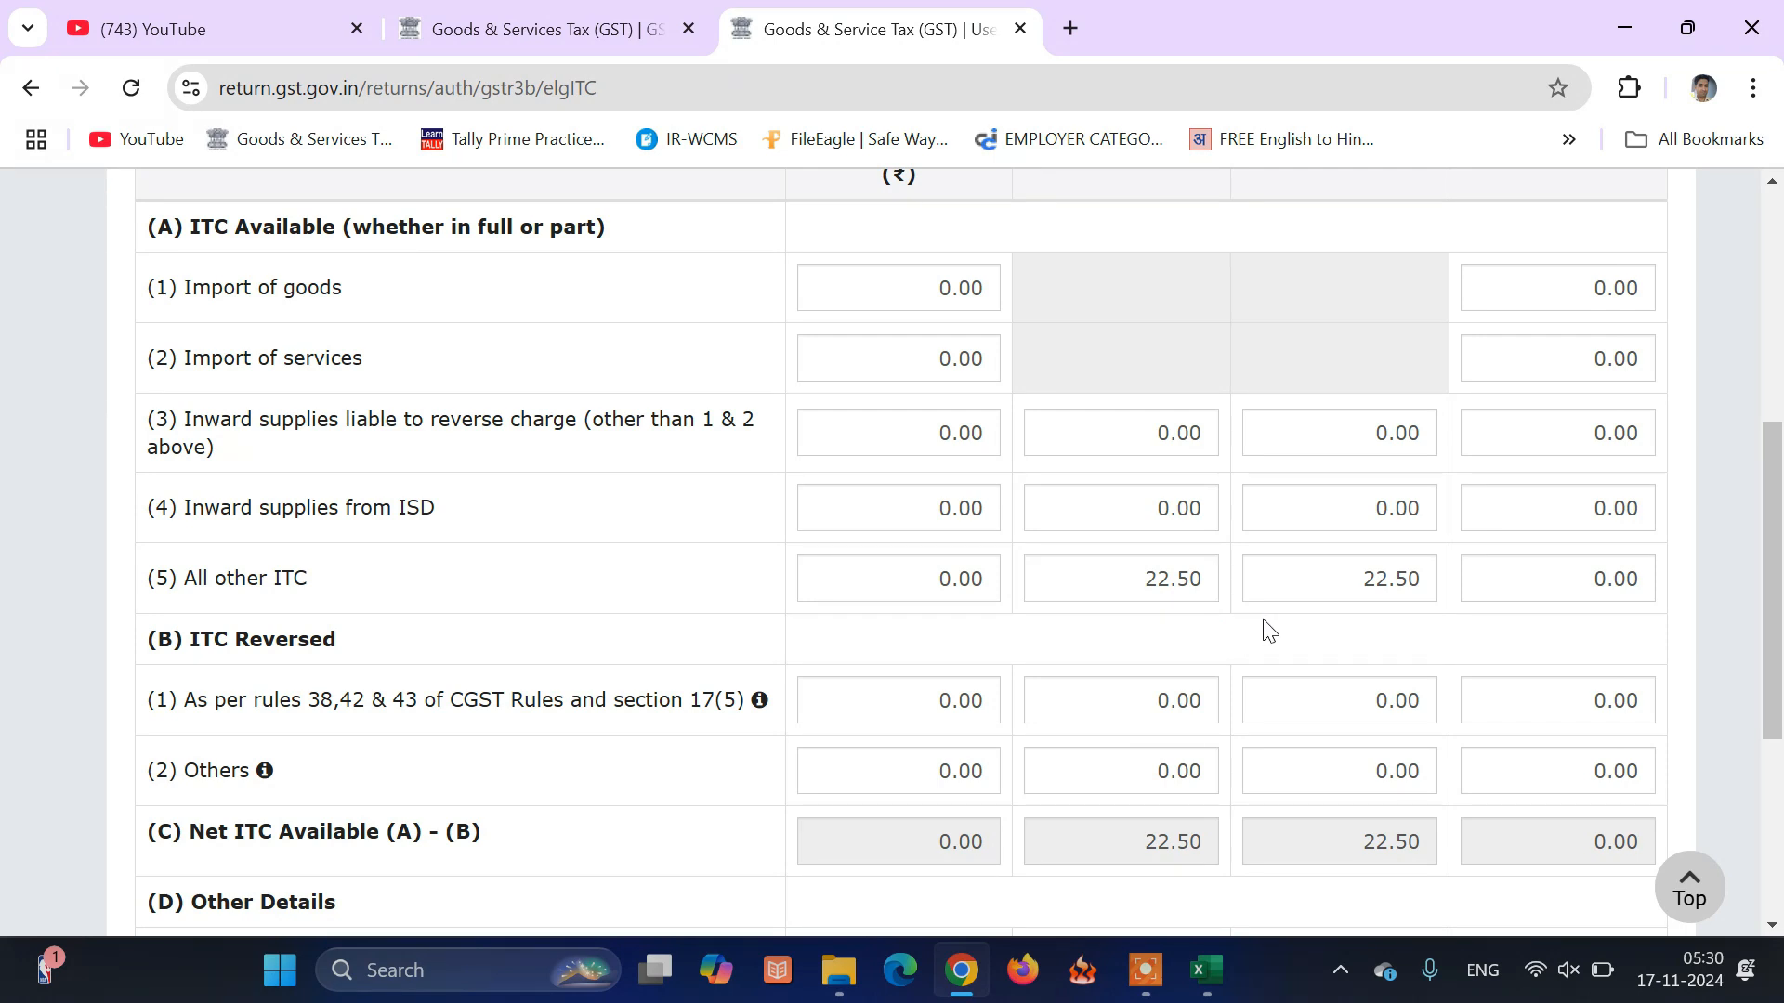
Check the available Central Tax in the GSTR-2B summary and try 25 as the Central Tax for All other ITC in GSTR-3B
left_click(500, 14)
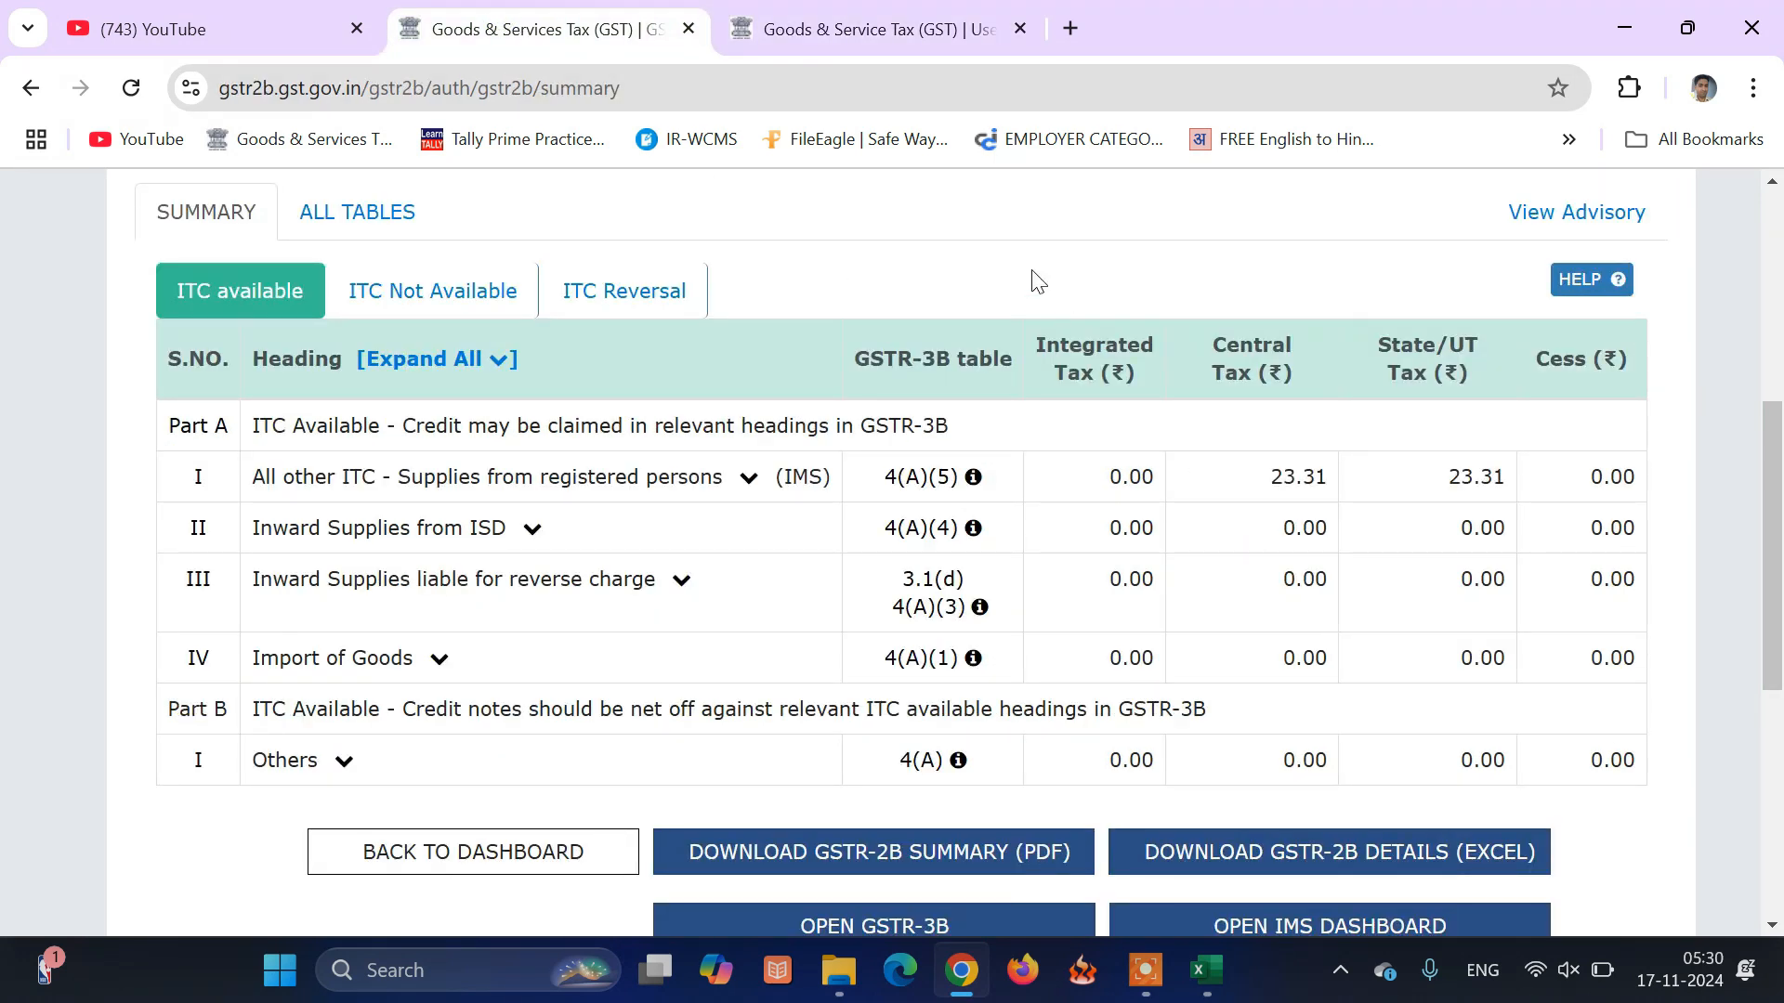
left_click(841, 24)
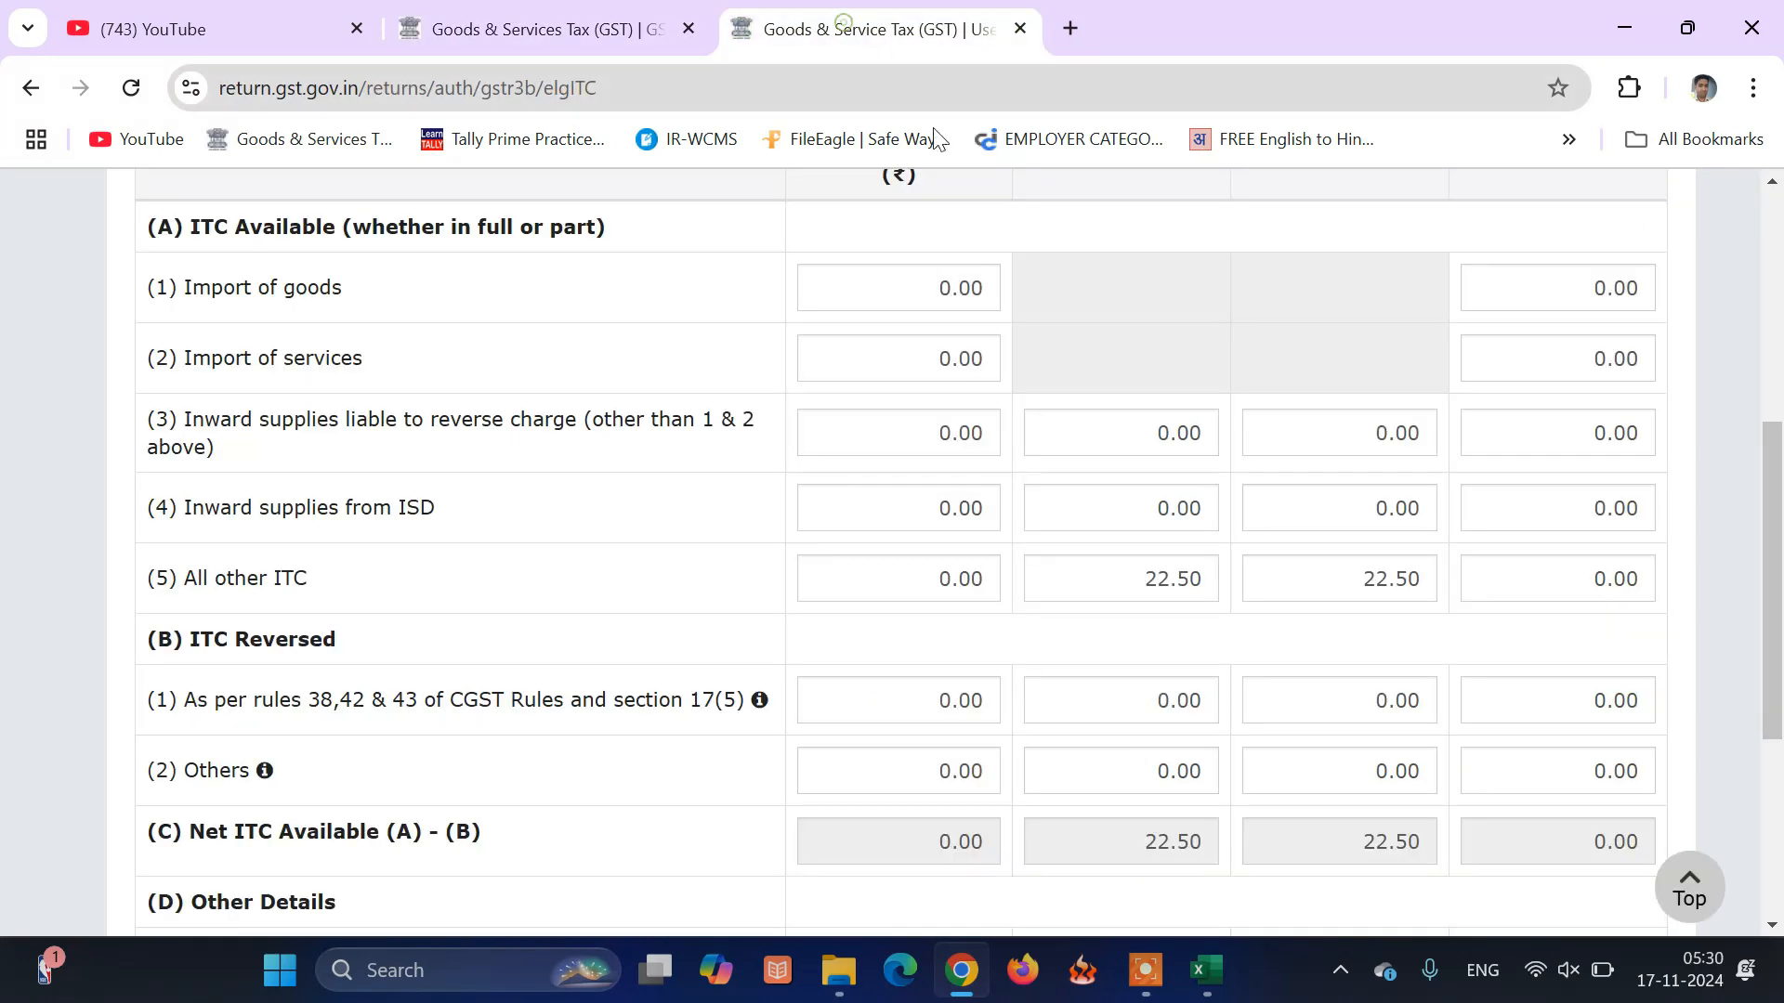
left_click(1206, 578)
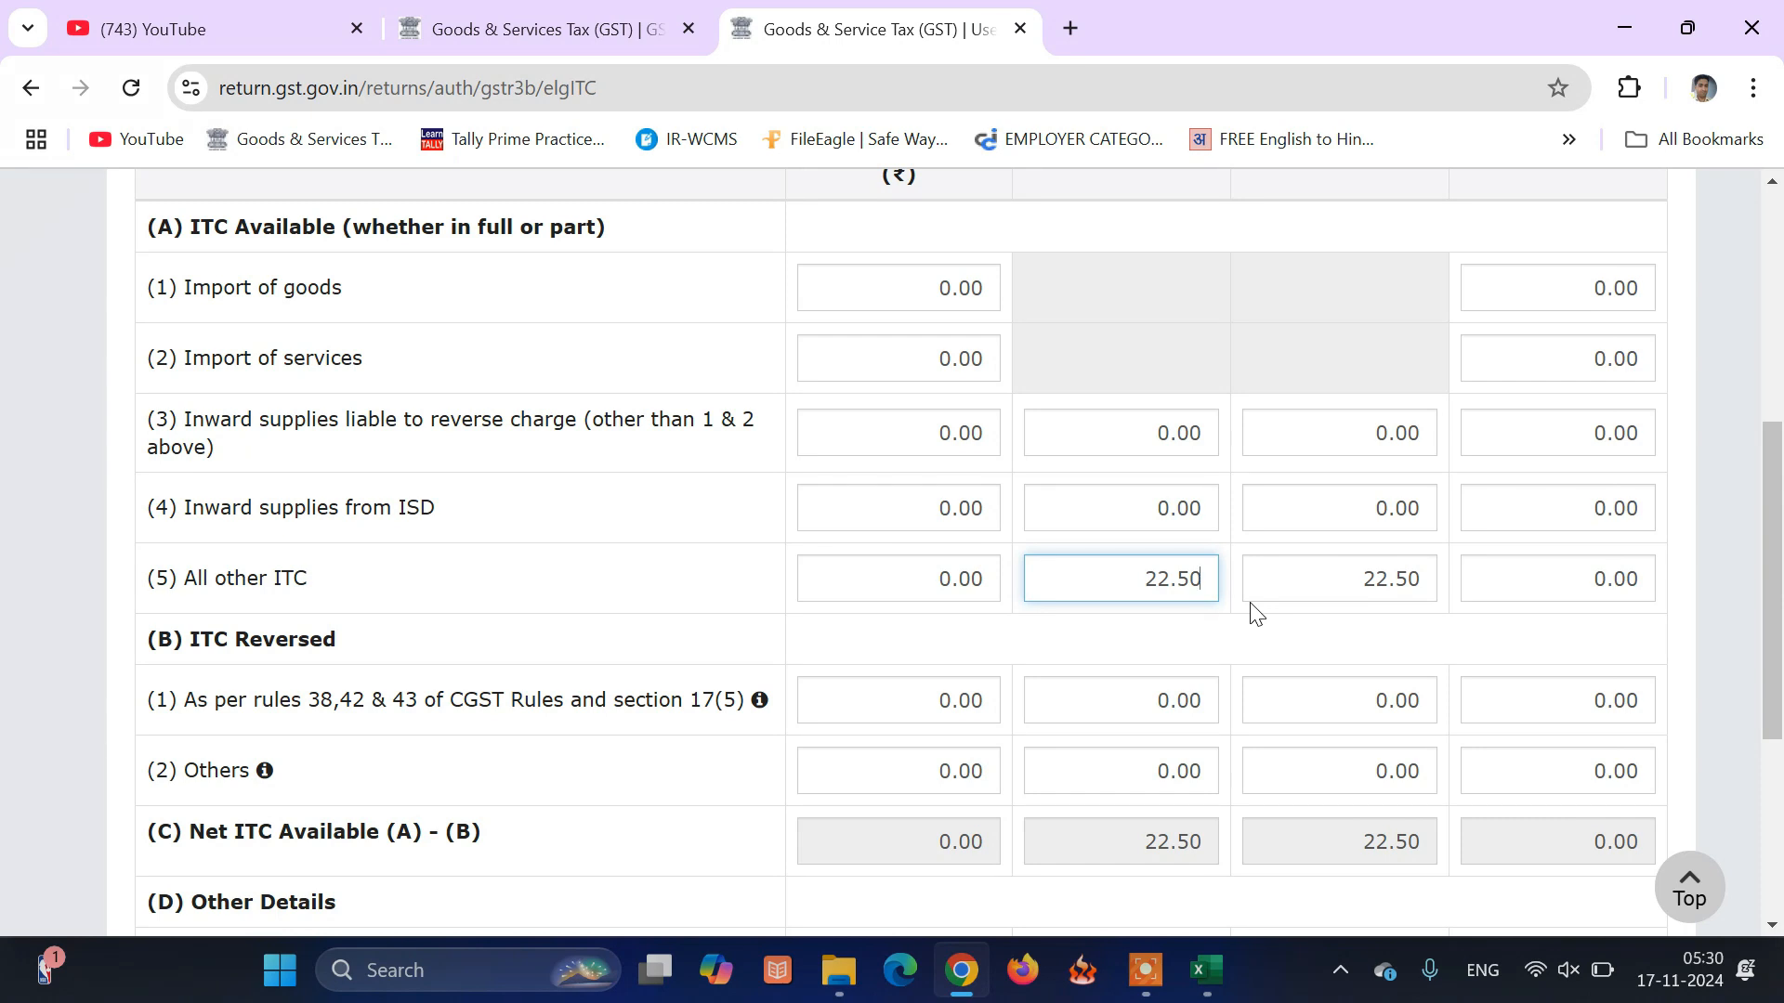
key("BackSpace")
key("BackSpace")
key("BackSpace")
key("BackSpace")
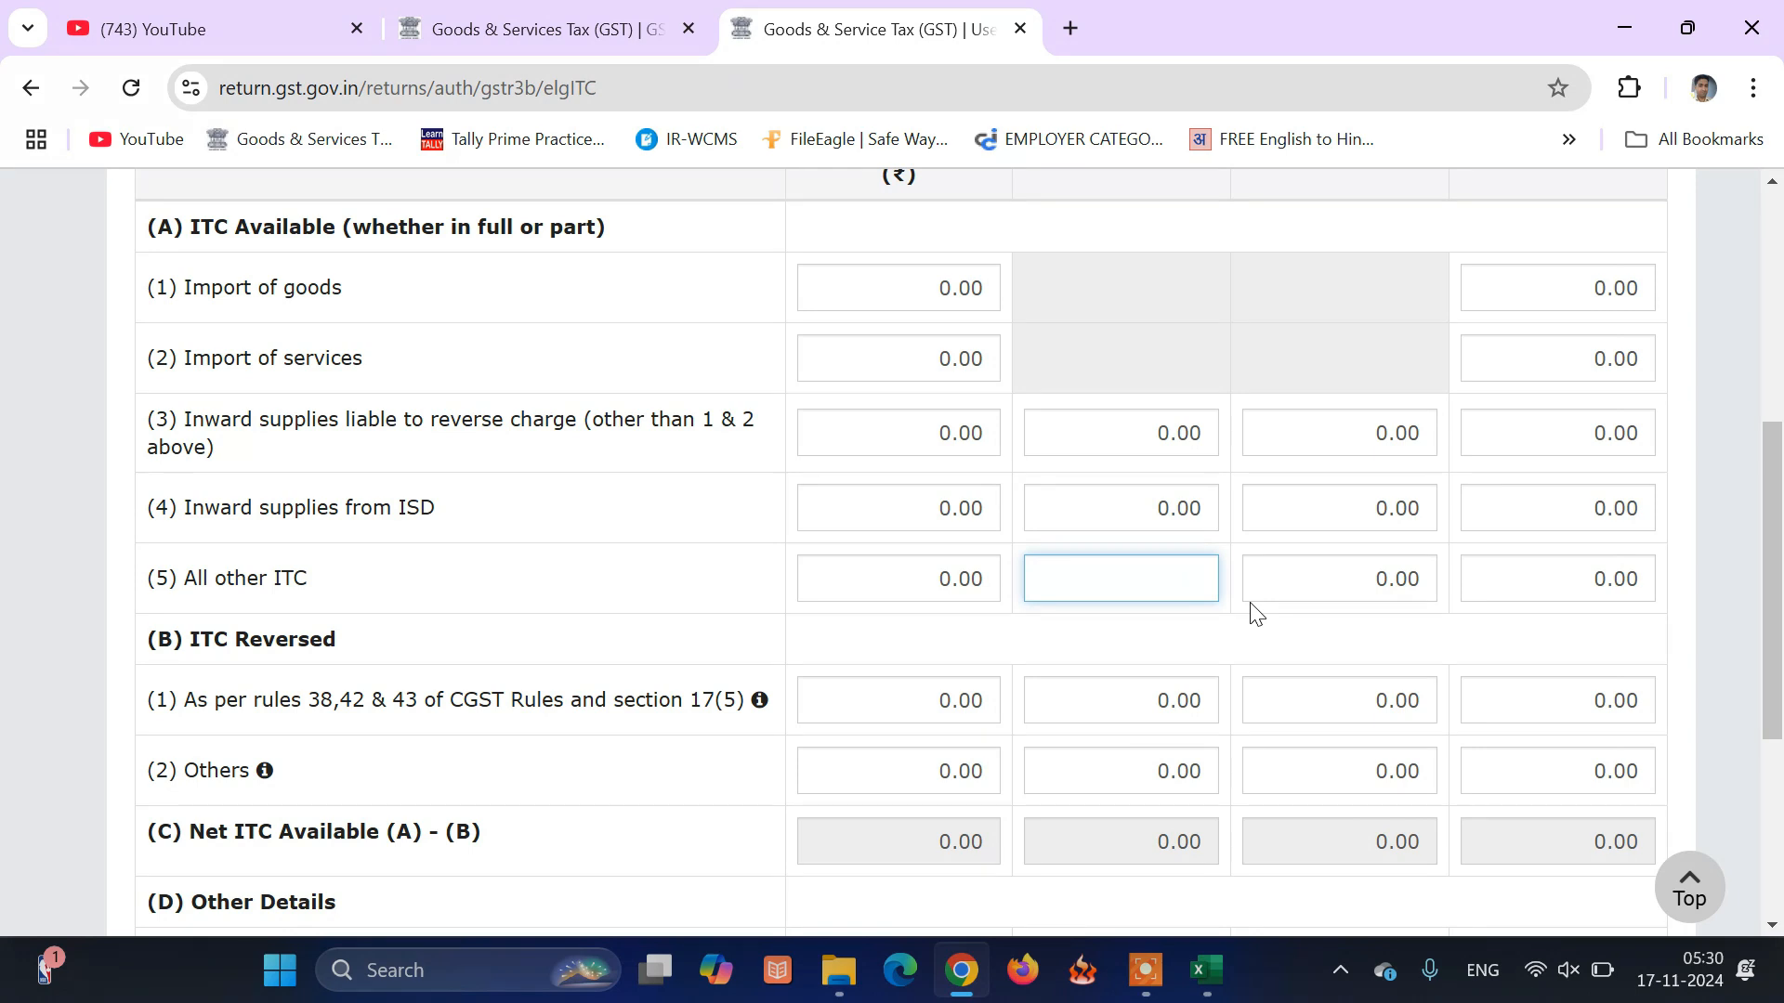
type("25")
left_click(1250, 657)
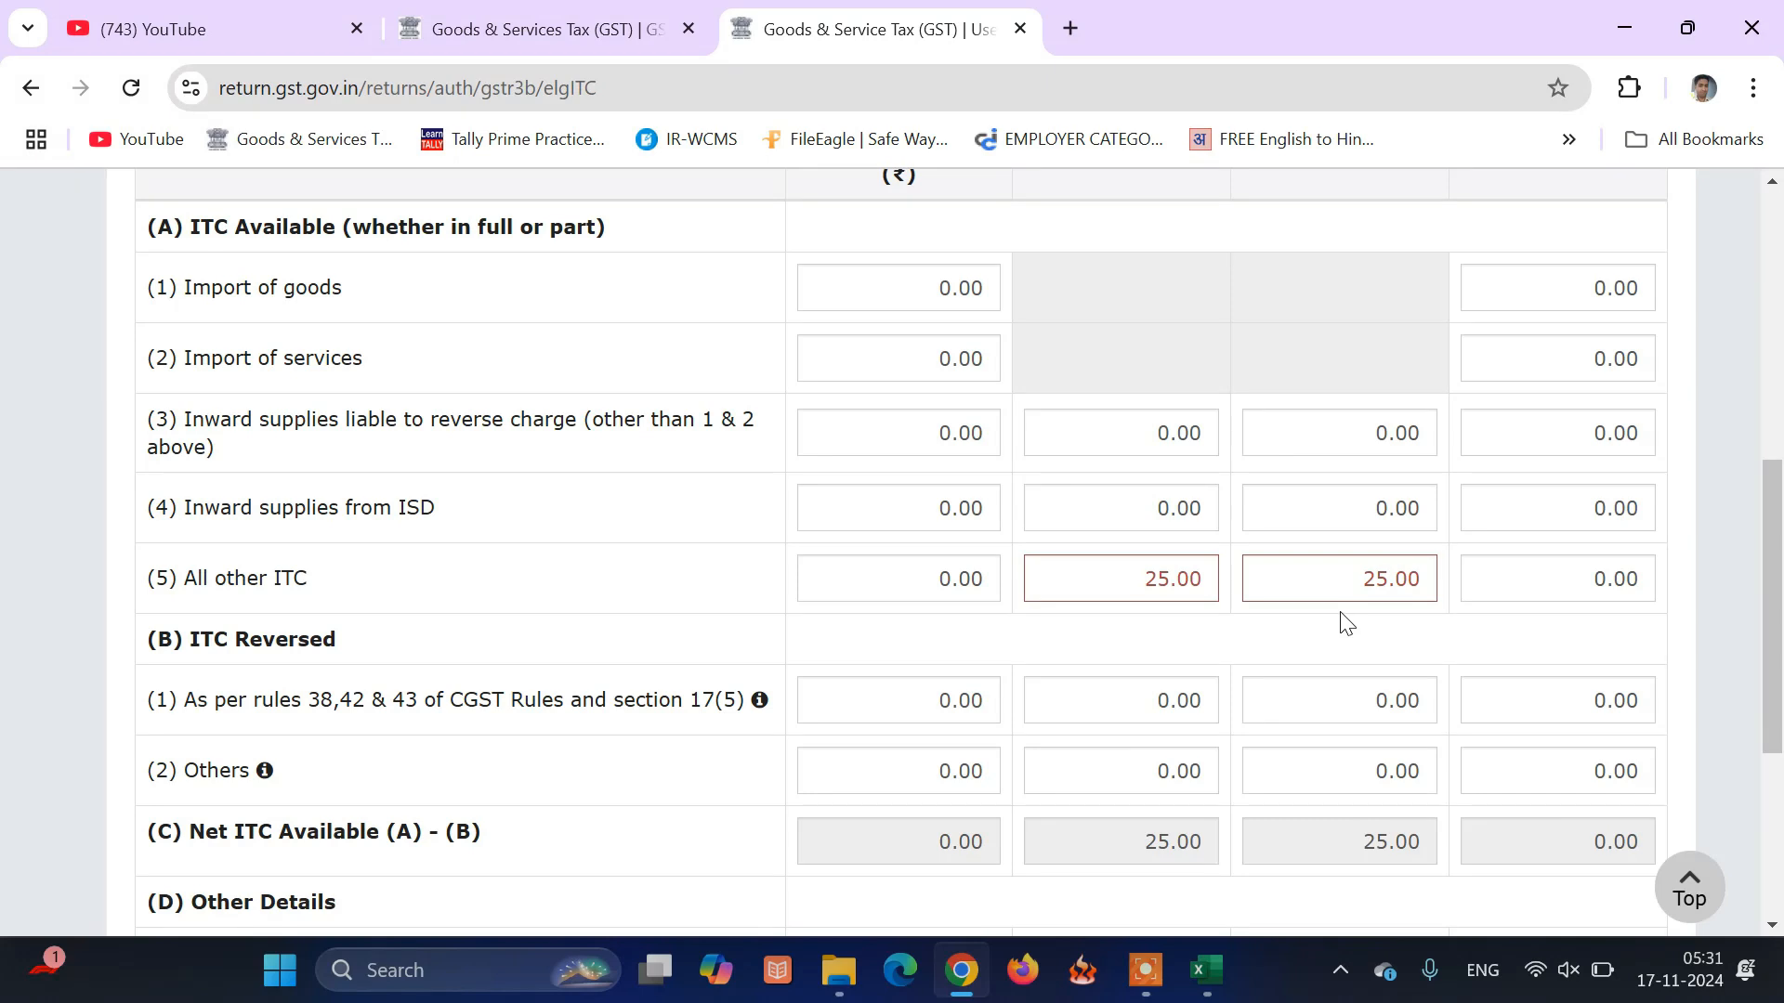
Set the Central Tax for All other ITC to 22.50 and confirm the GSTR-3B Eligible ITC table
left_click(1174, 576)
key("BackSpace")
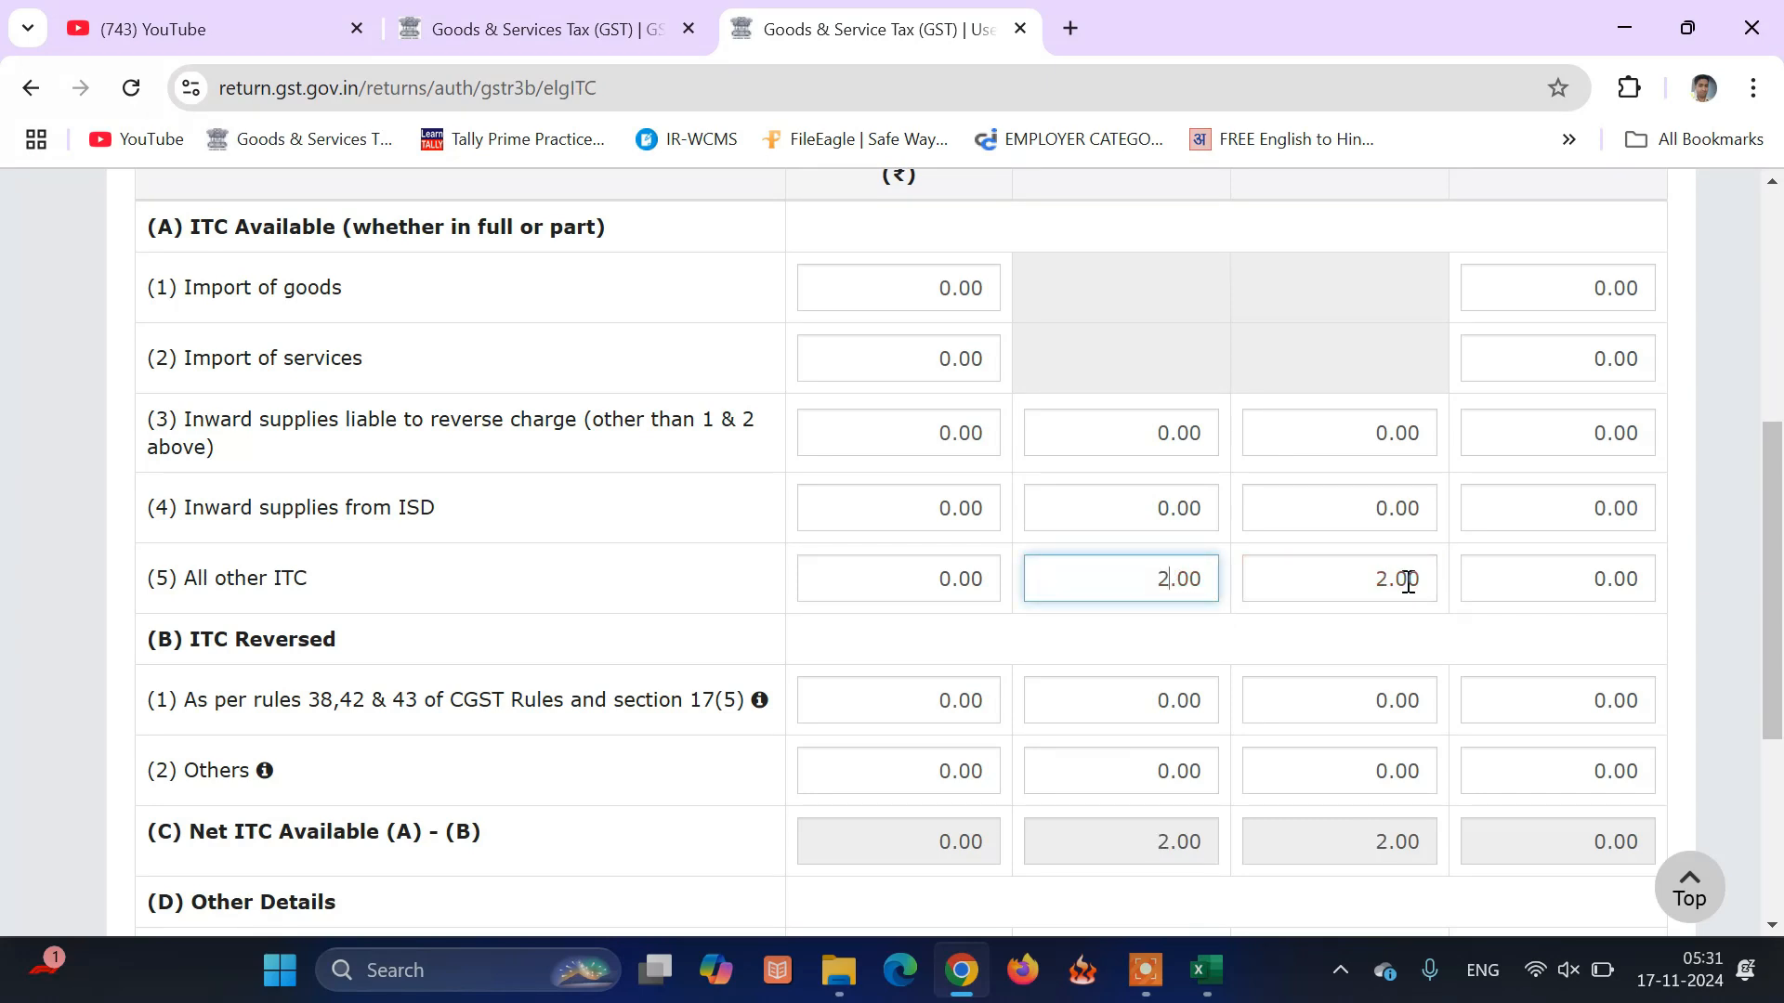
type("25")
key("BackSpace")
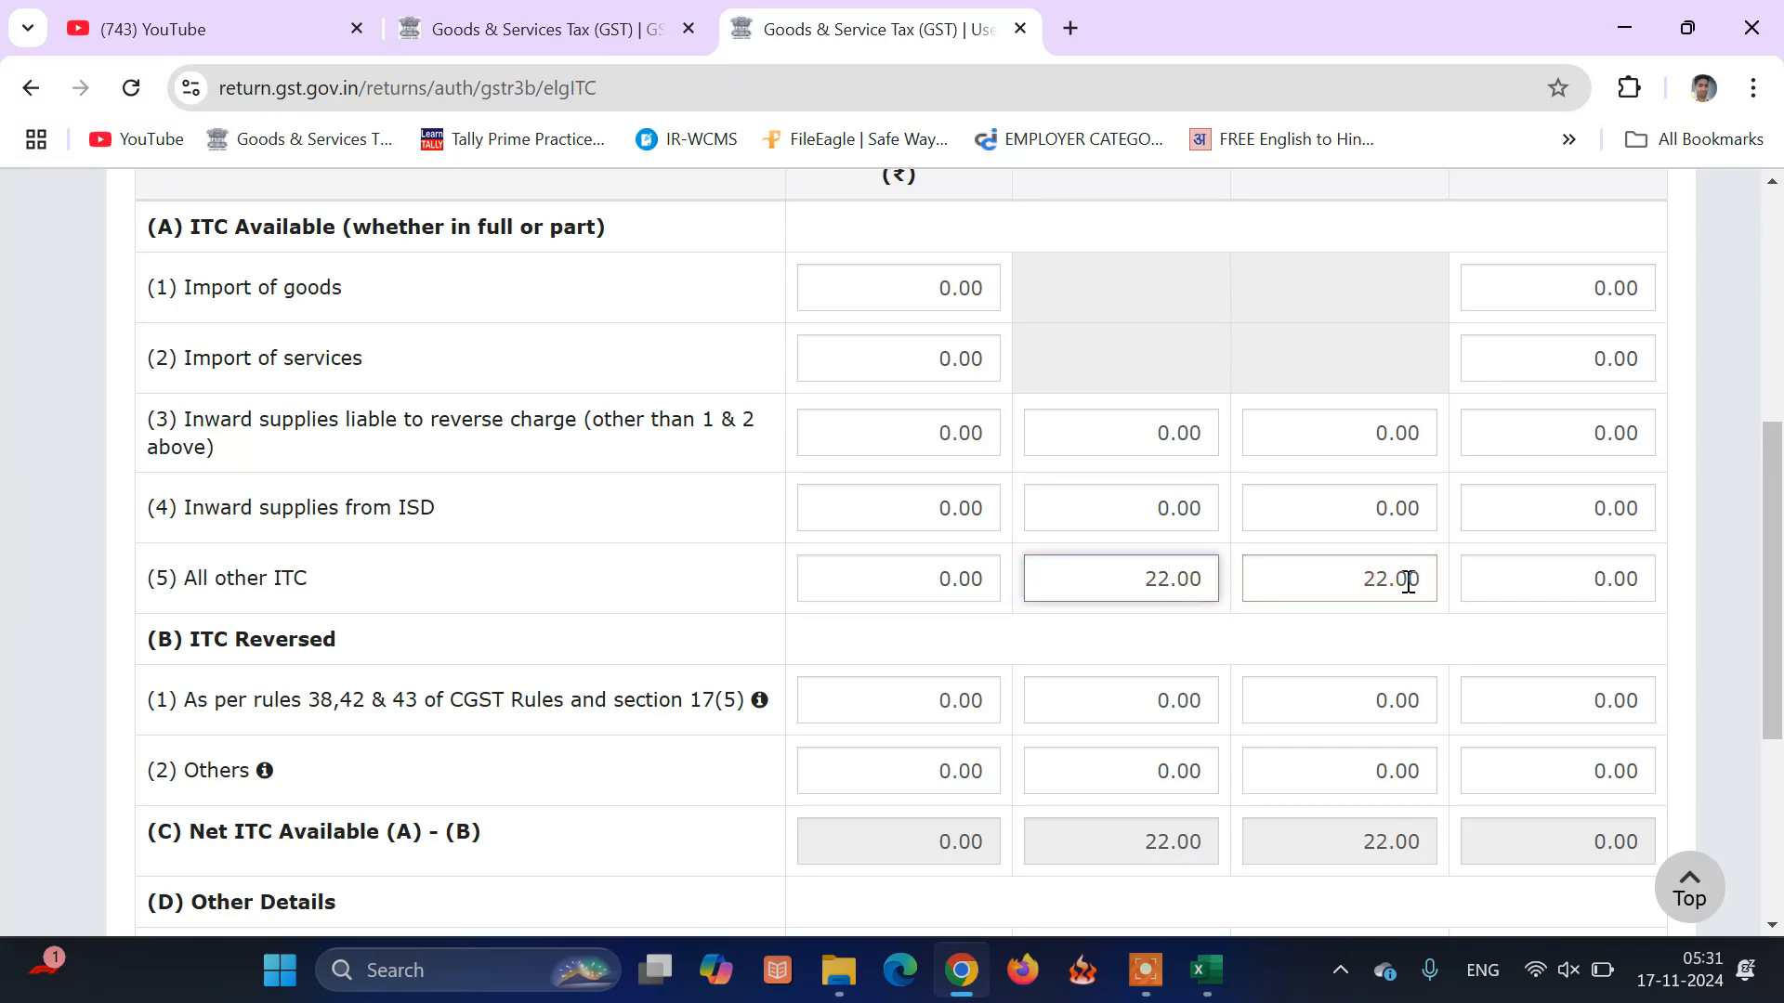
type(".5")
scroll(1417, 650, "down", 4)
left_click(1597, 739)
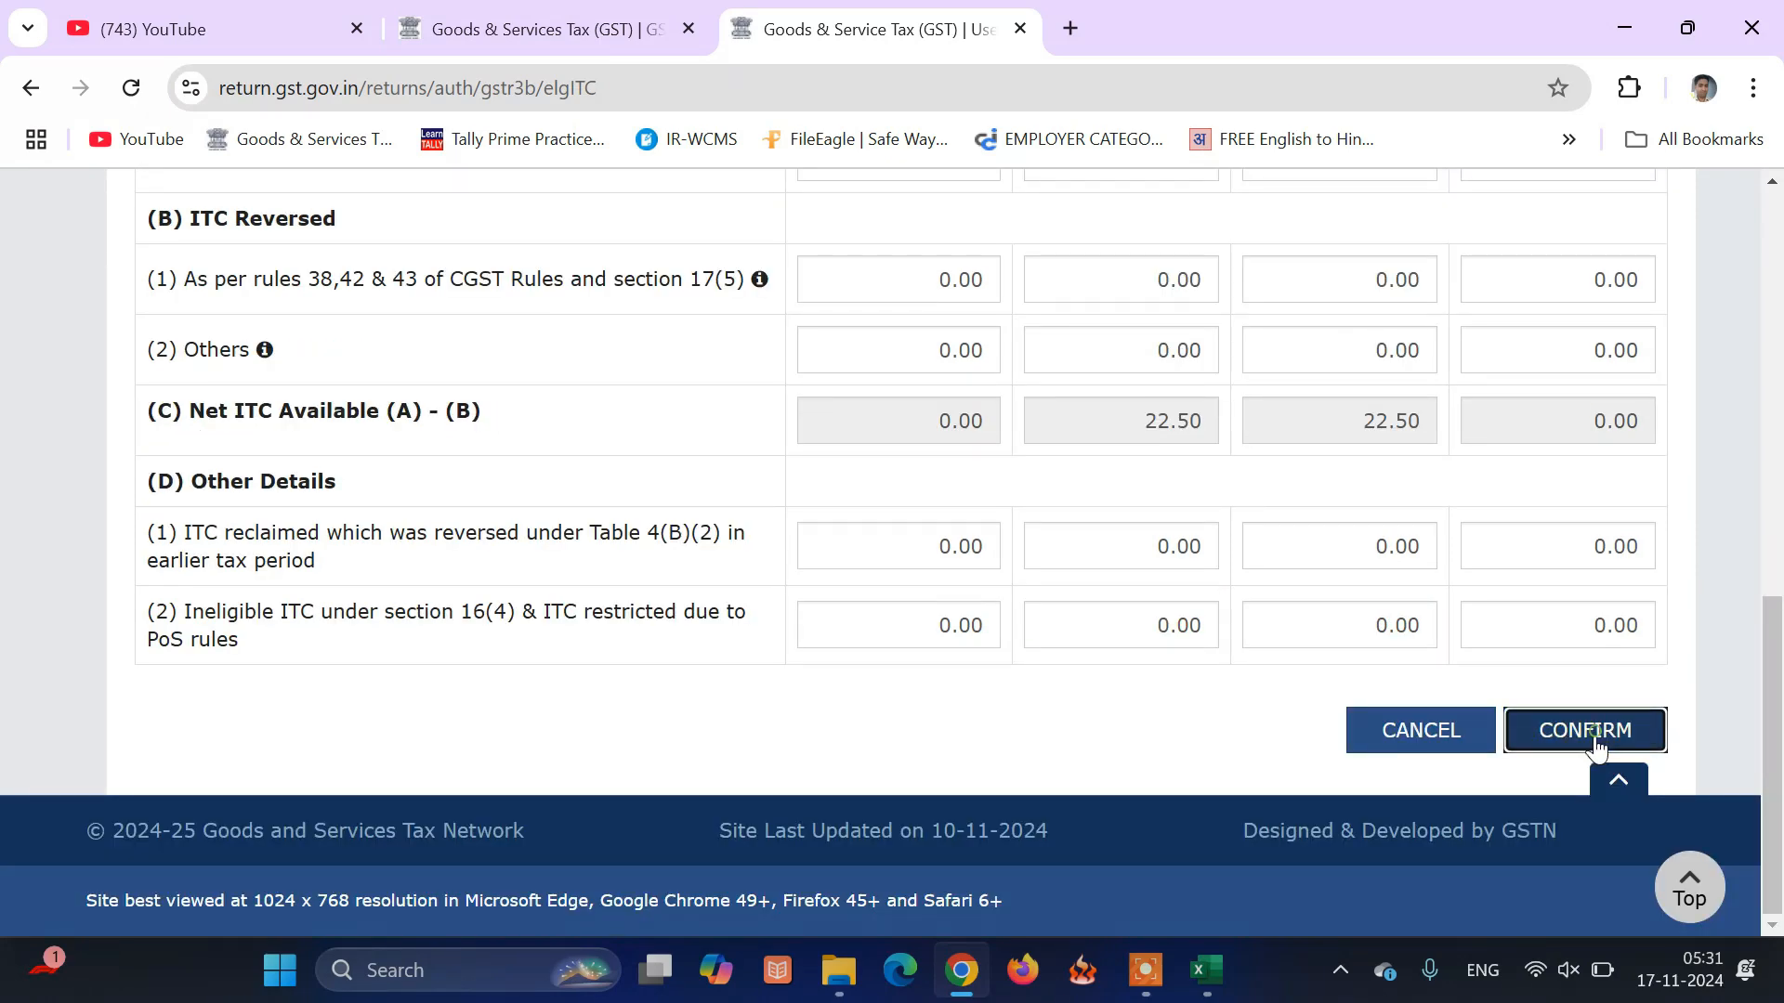
Check the GSTR-3B summary tiles, then open Tax liabilities and ITC comparison from the GSTR-2B page
scroll(1278, 618, "down", 7)
scroll(1280, 625, "down", 3)
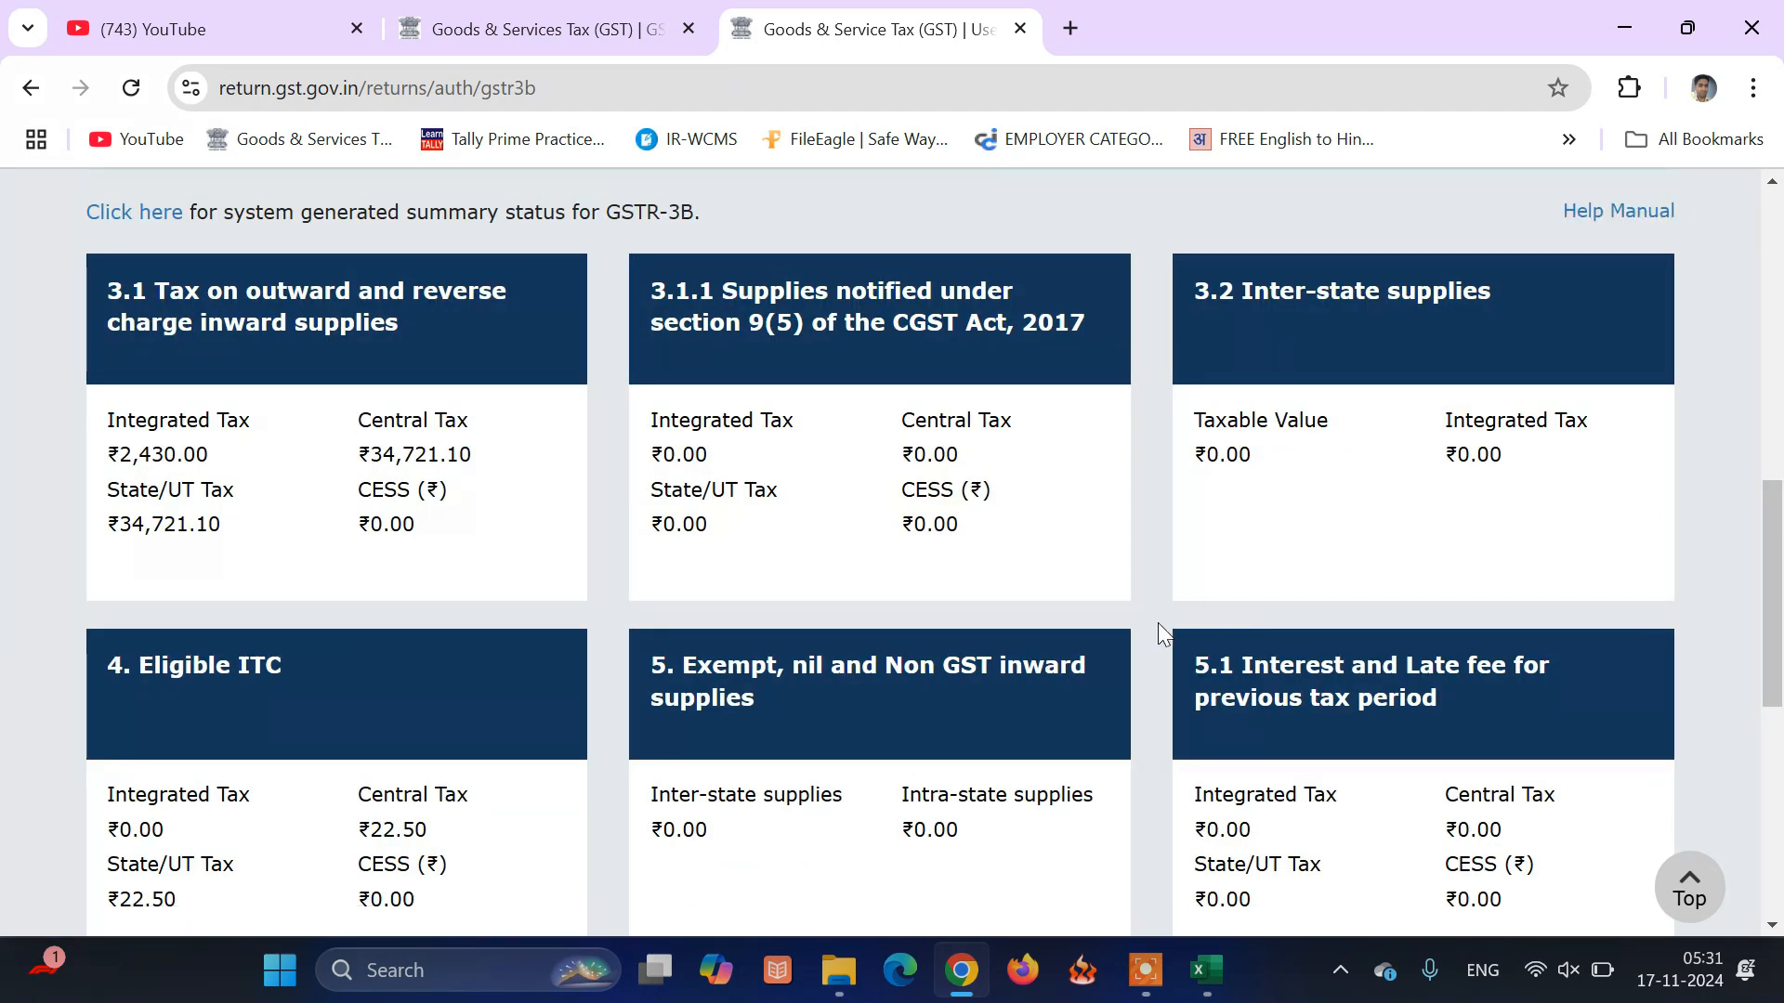
scroll(1158, 623, "down", 3)
scroll(1157, 622, "up", 3)
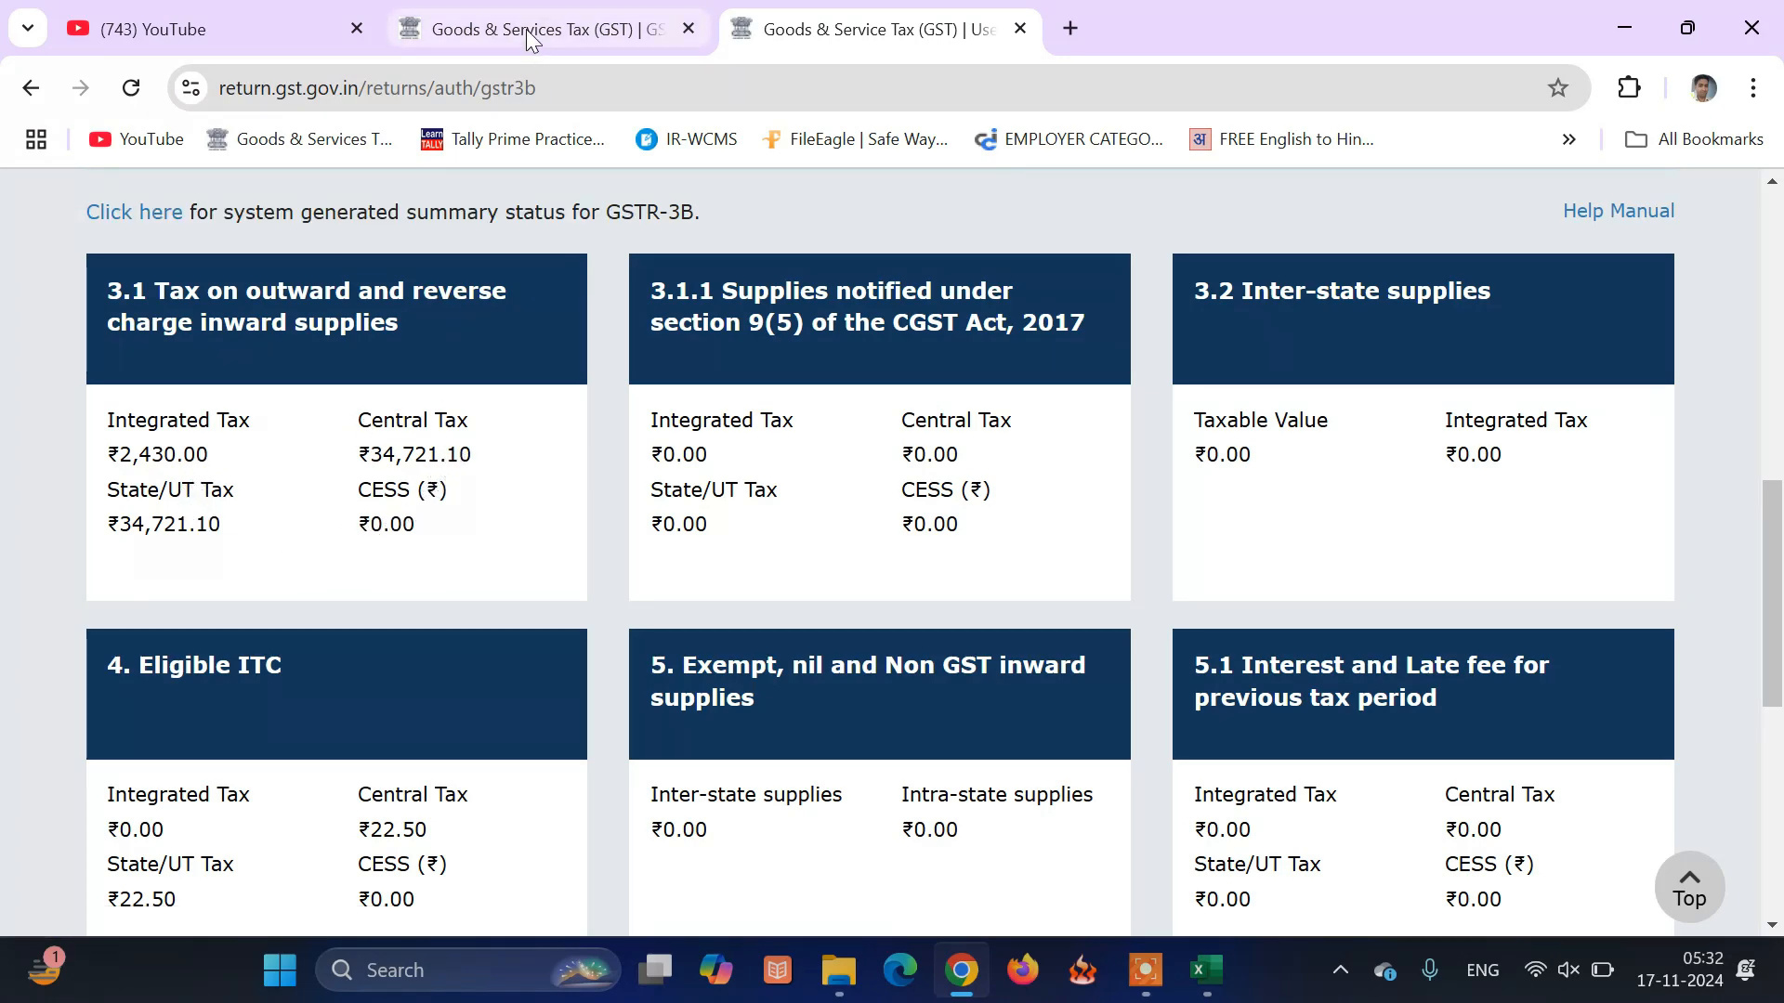
left_click(536, 53)
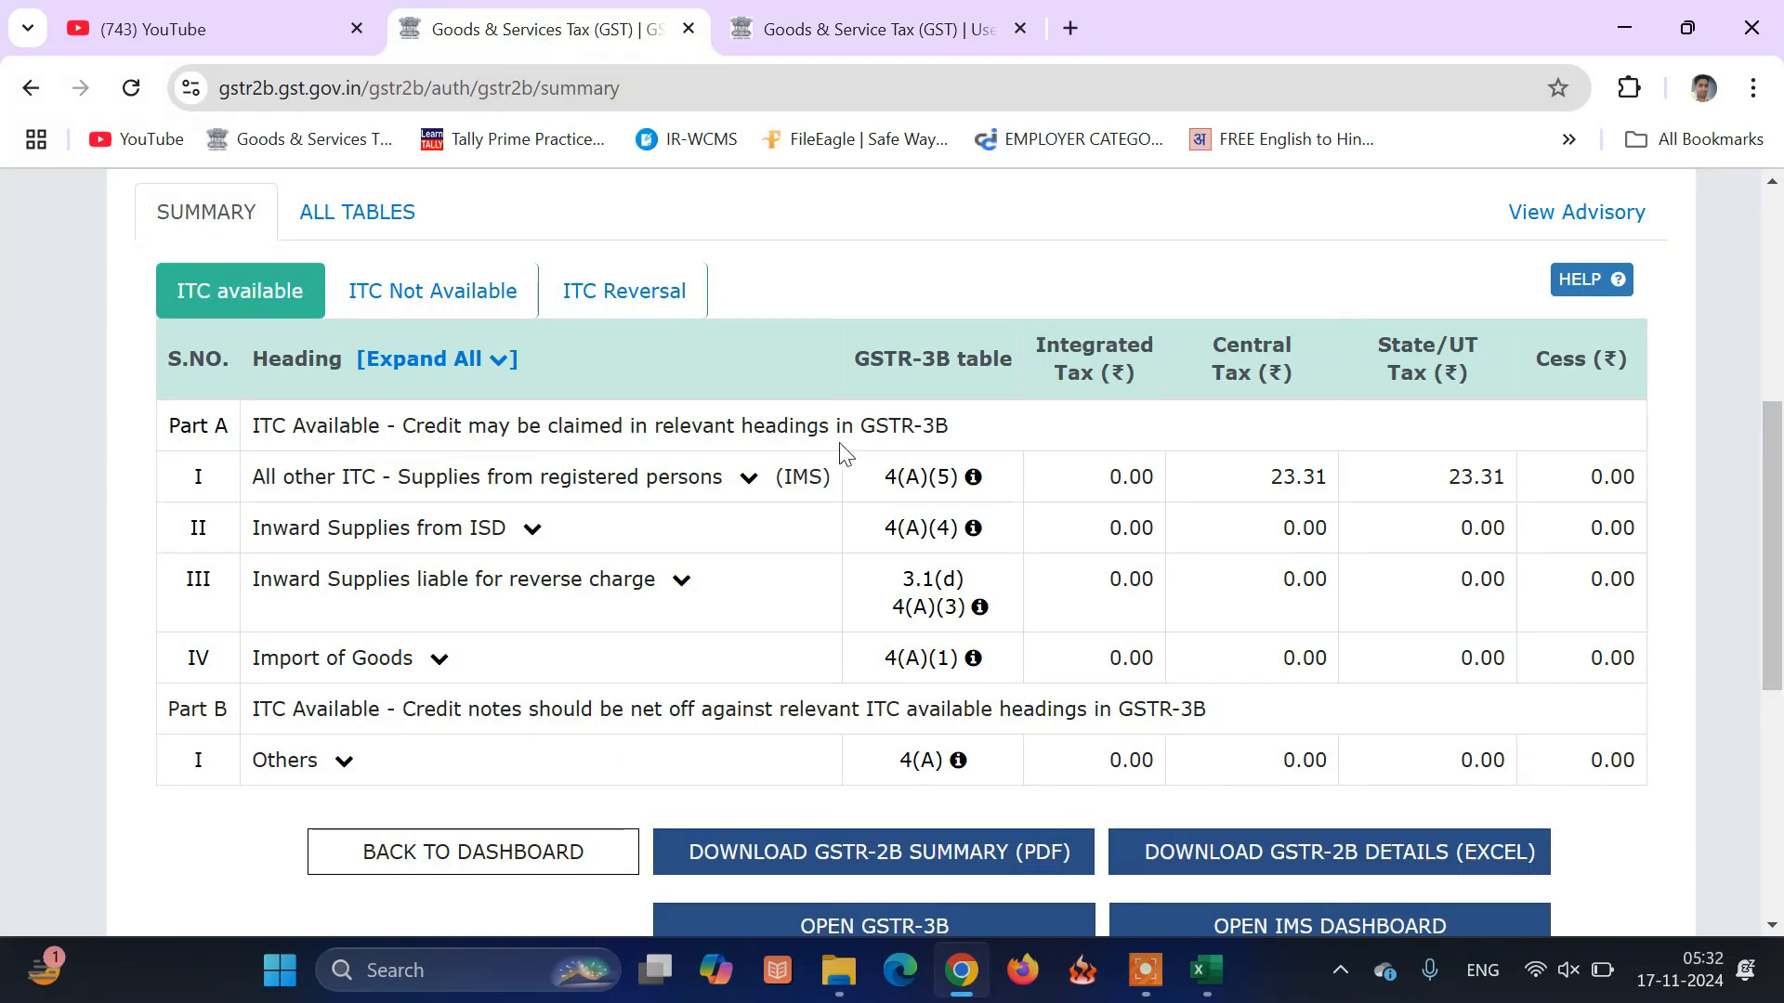
scroll(894, 465, "up", 5)
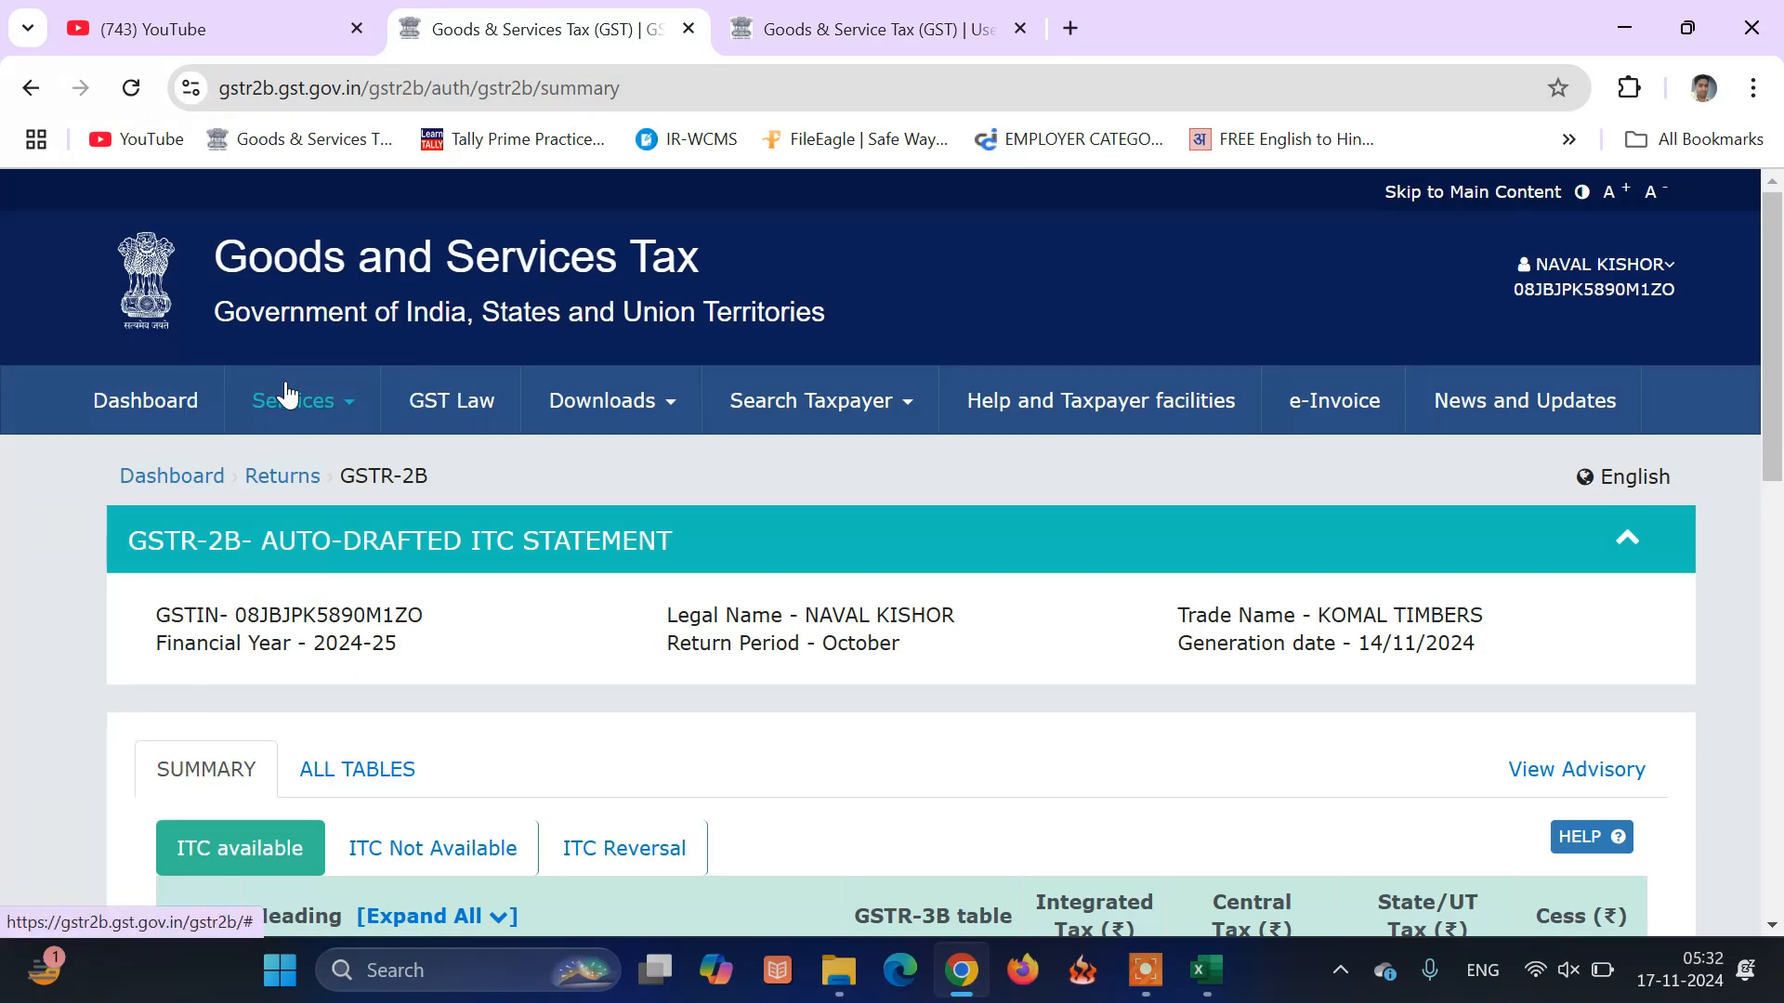
mouse_move(291, 406)
mouse_move(334, 467)
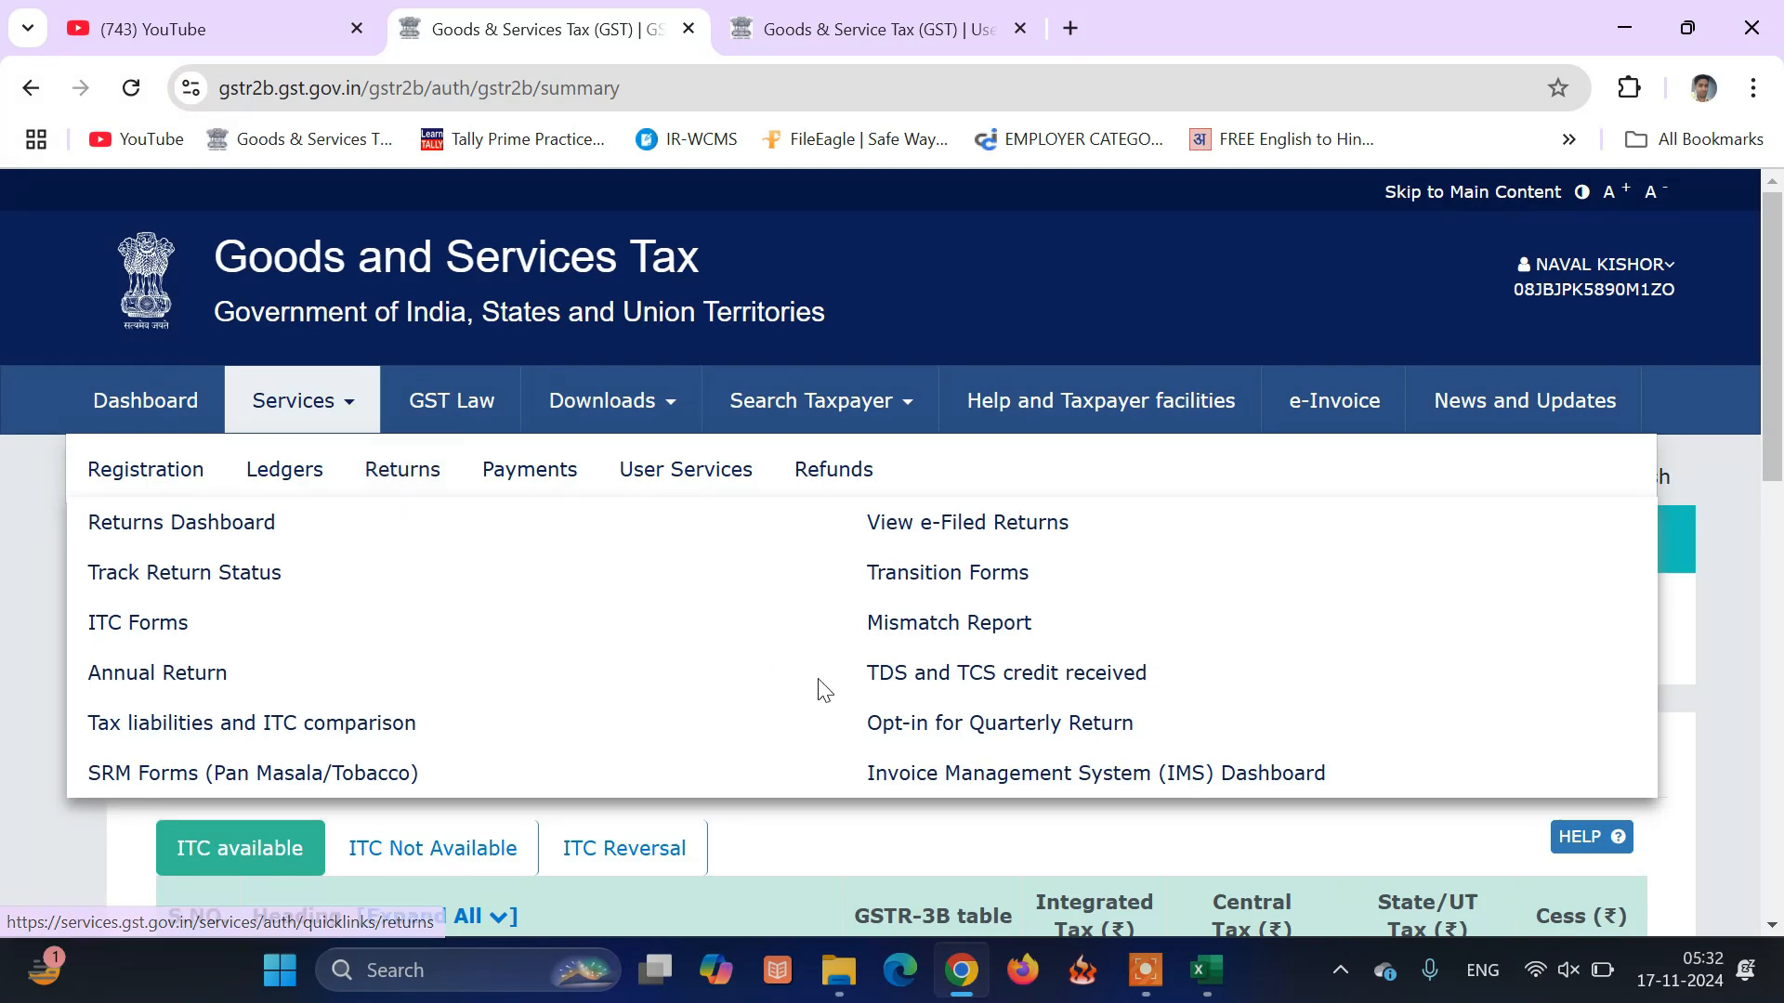
left_click(386, 726)
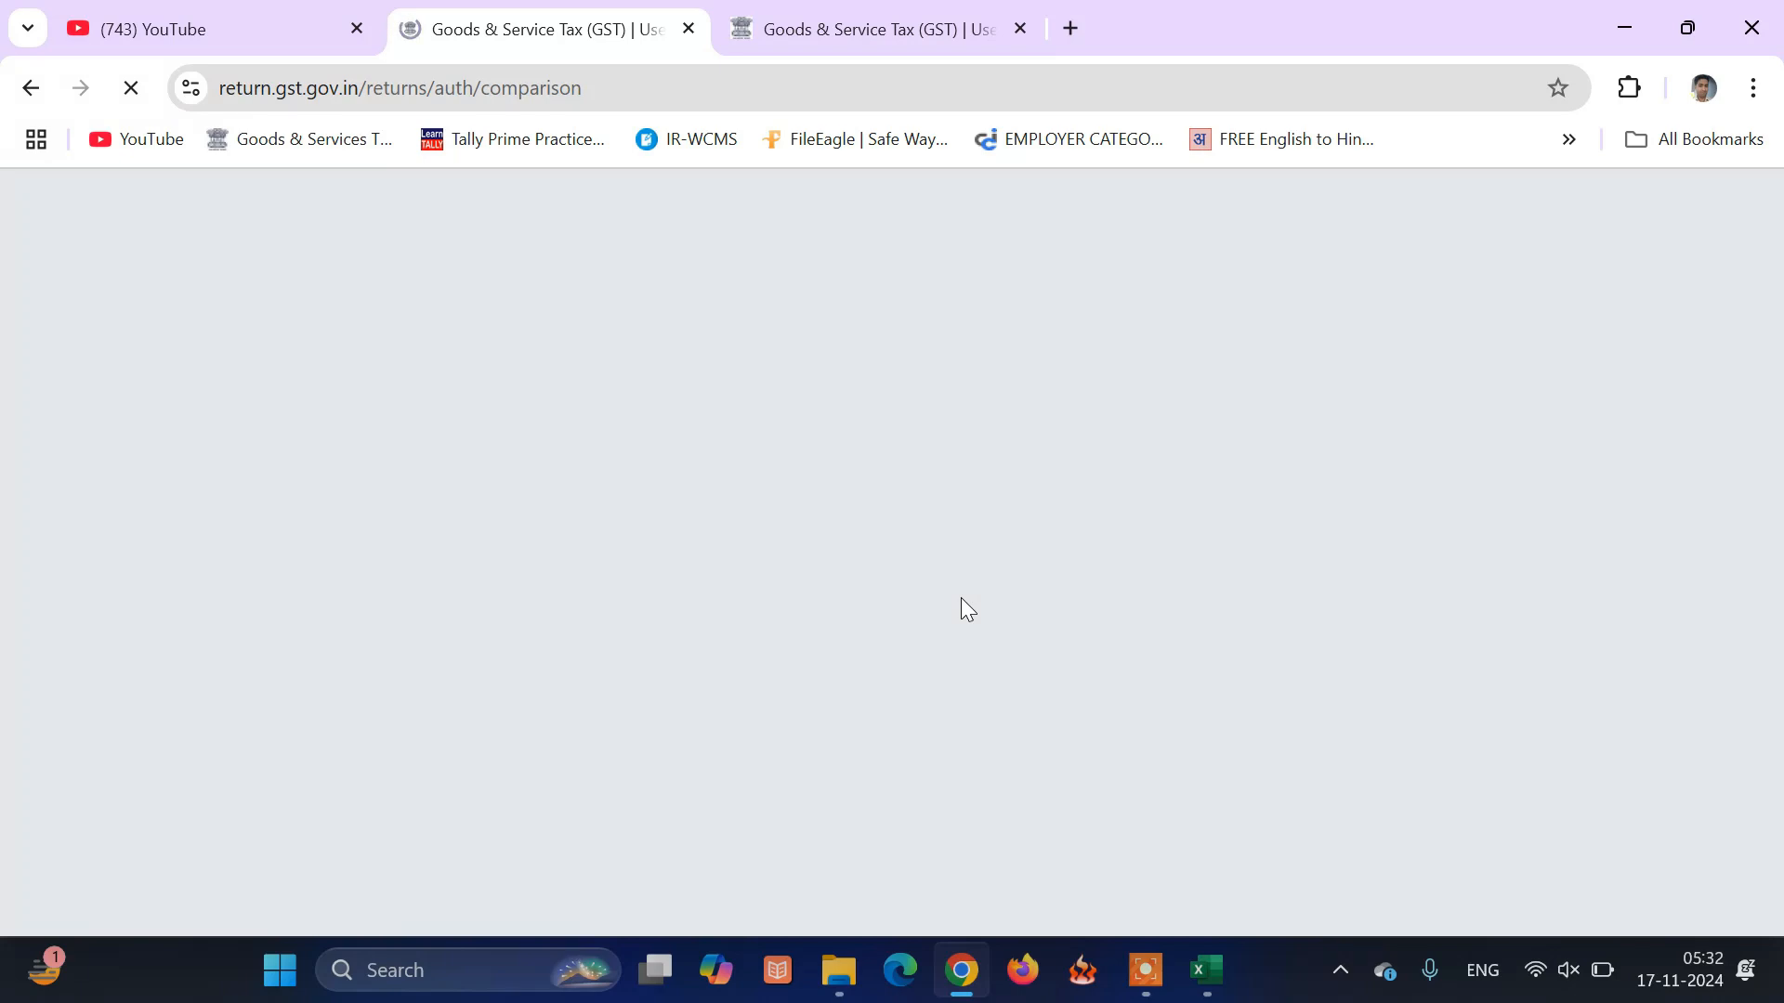
Add up the Integrated, Central and State/UT Tax of table 3.1 in Calculator, finishing with 37151.1 + 34721.1, and close Calculator
key("ctrl+Tab")
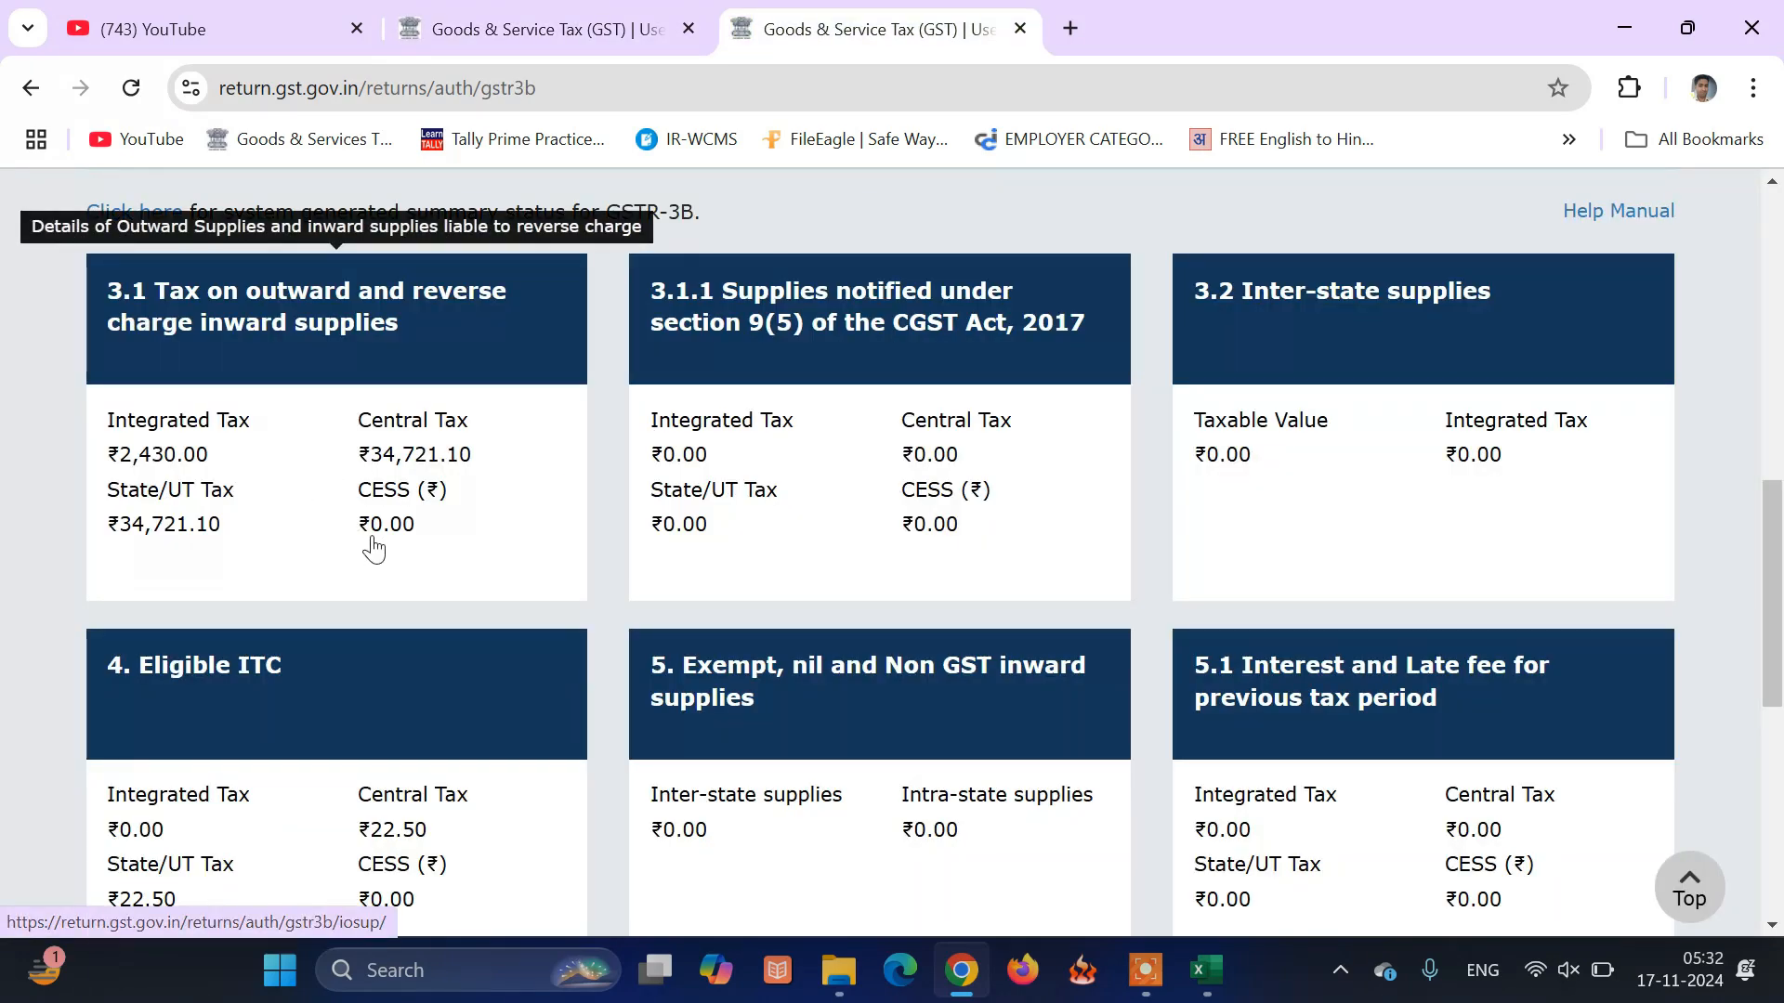
key("super")
type("calc")
key("Return")
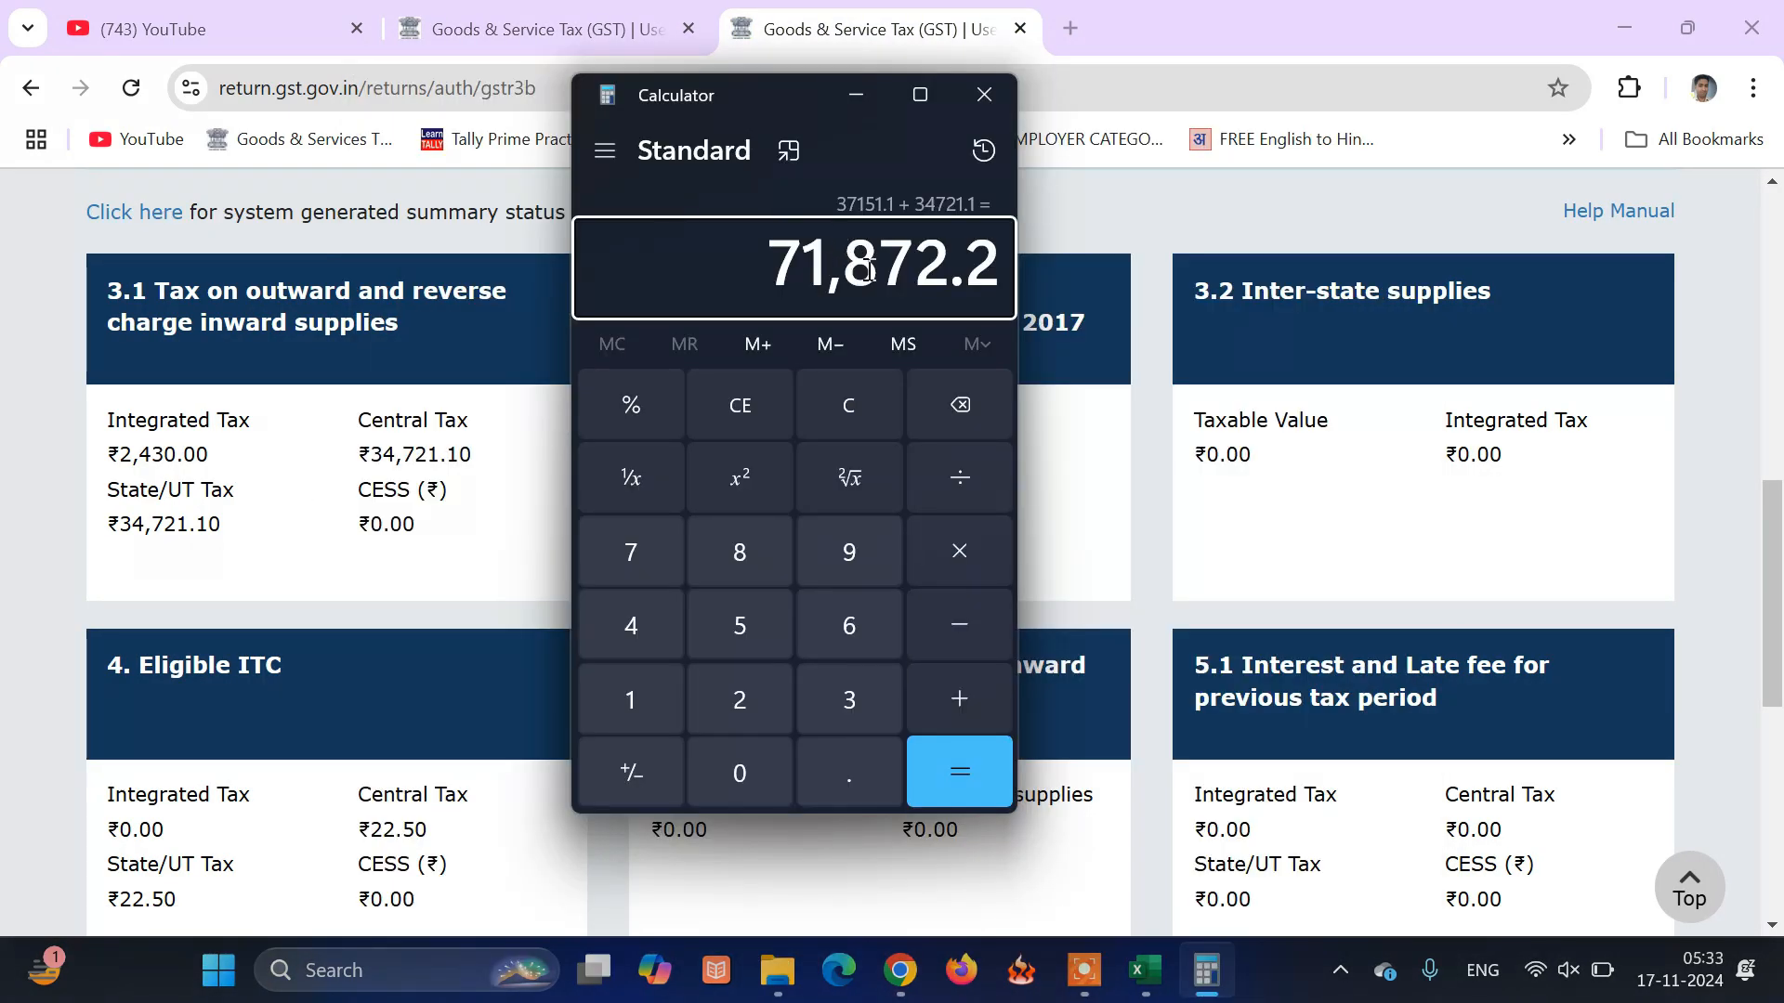
left_click(984, 94)
Search the Tax liabilities and ITC comparison for financial year 2024-25 and check the Oct-24 liability and ITC figures
key("ctrl+shift+Tab")
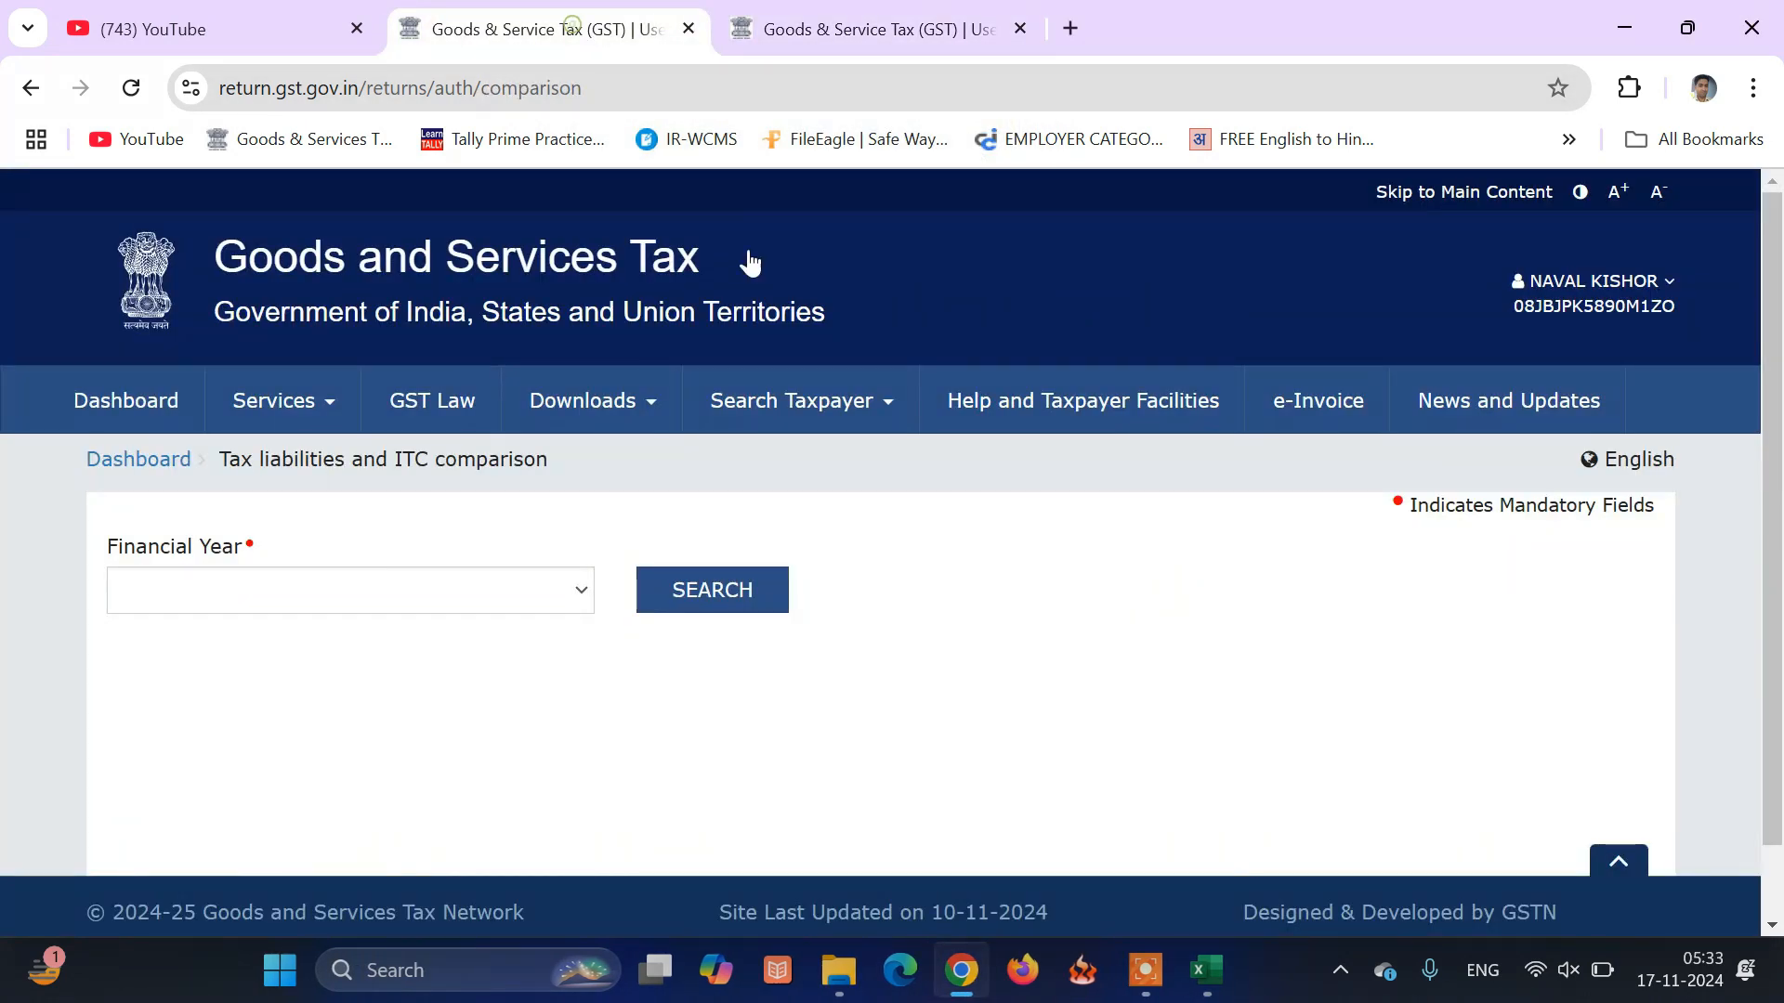
left_click(557, 589)
left_click(387, 663)
left_click(759, 605)
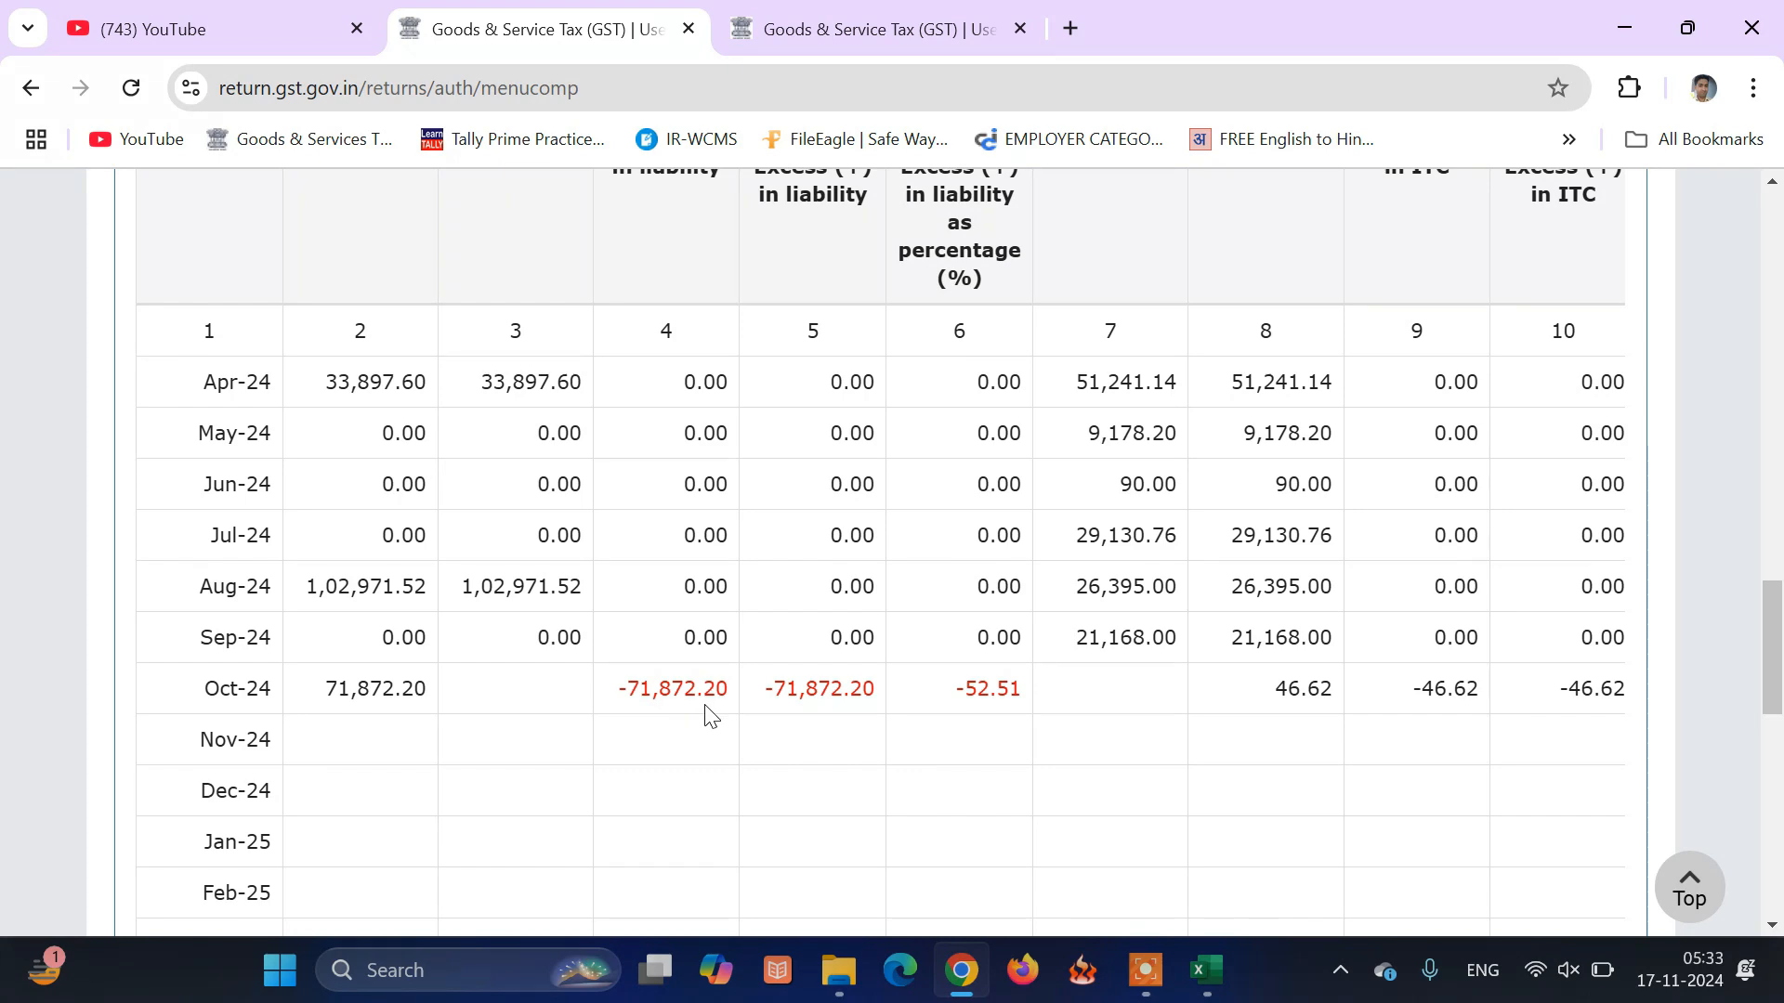
Return to the October GSTR-3B summary, check its tiles, save the GSTR-3B and refresh the page status
left_click(940, 39)
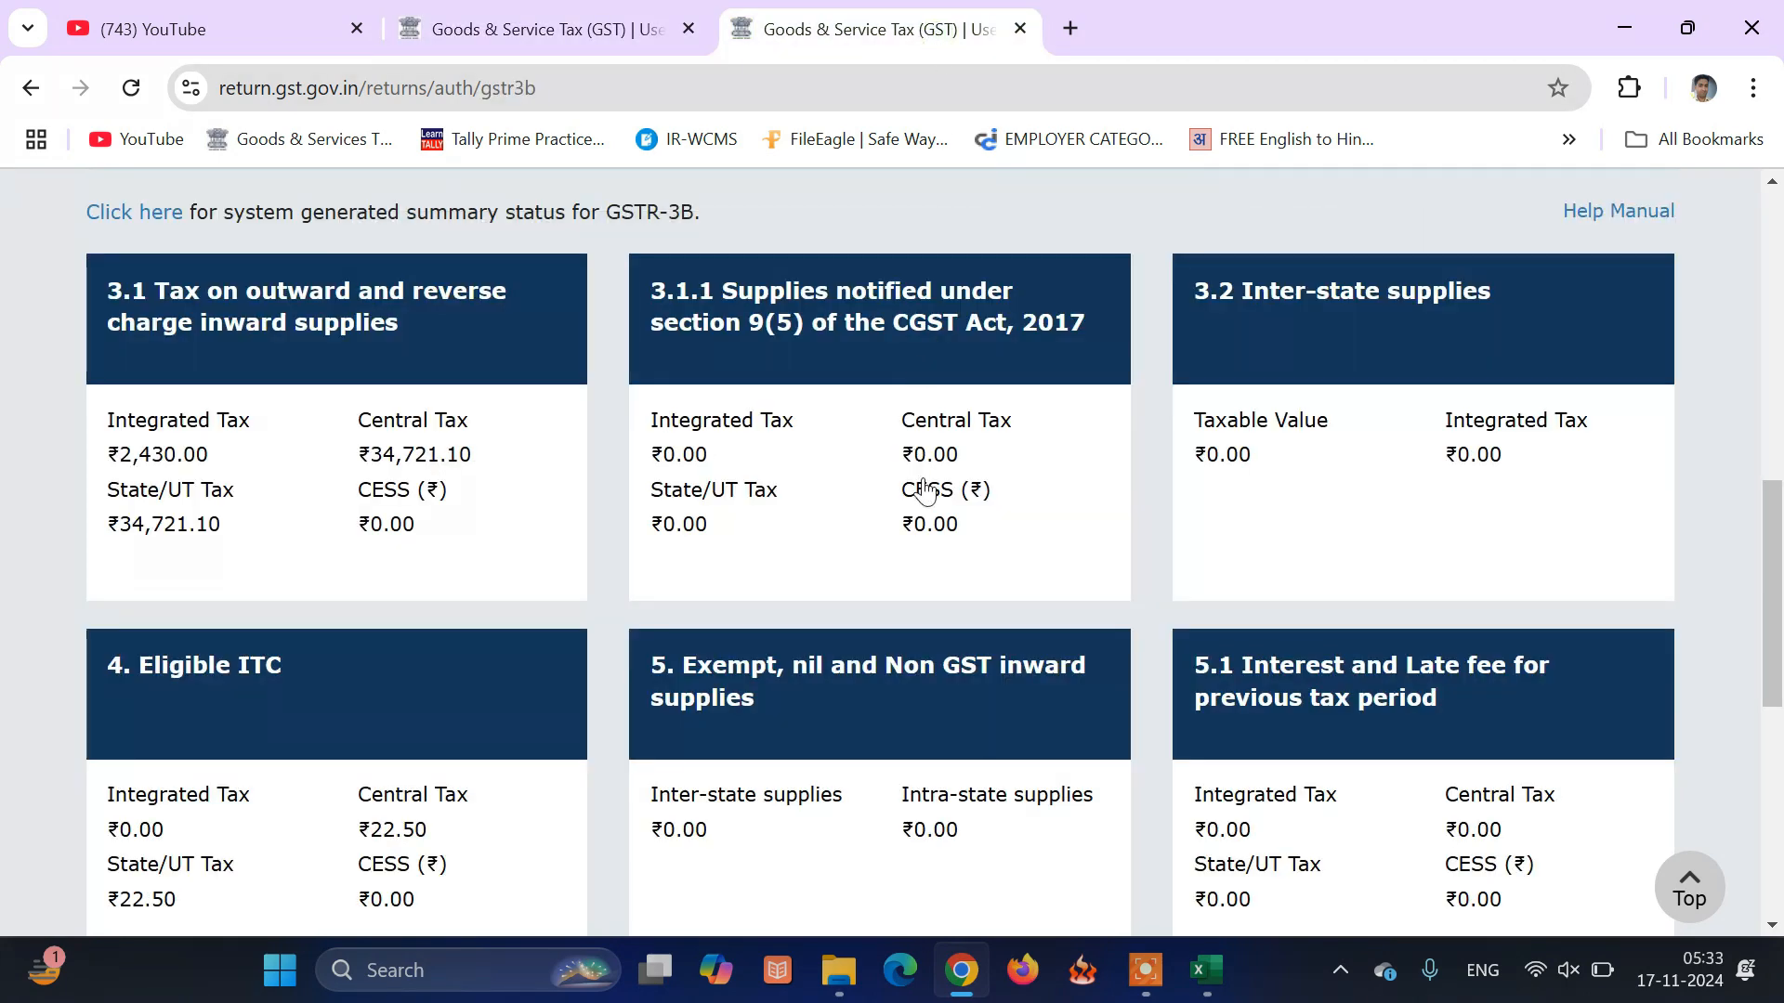
scroll(1075, 501, "down", 1)
scroll(1075, 502, "down", 6)
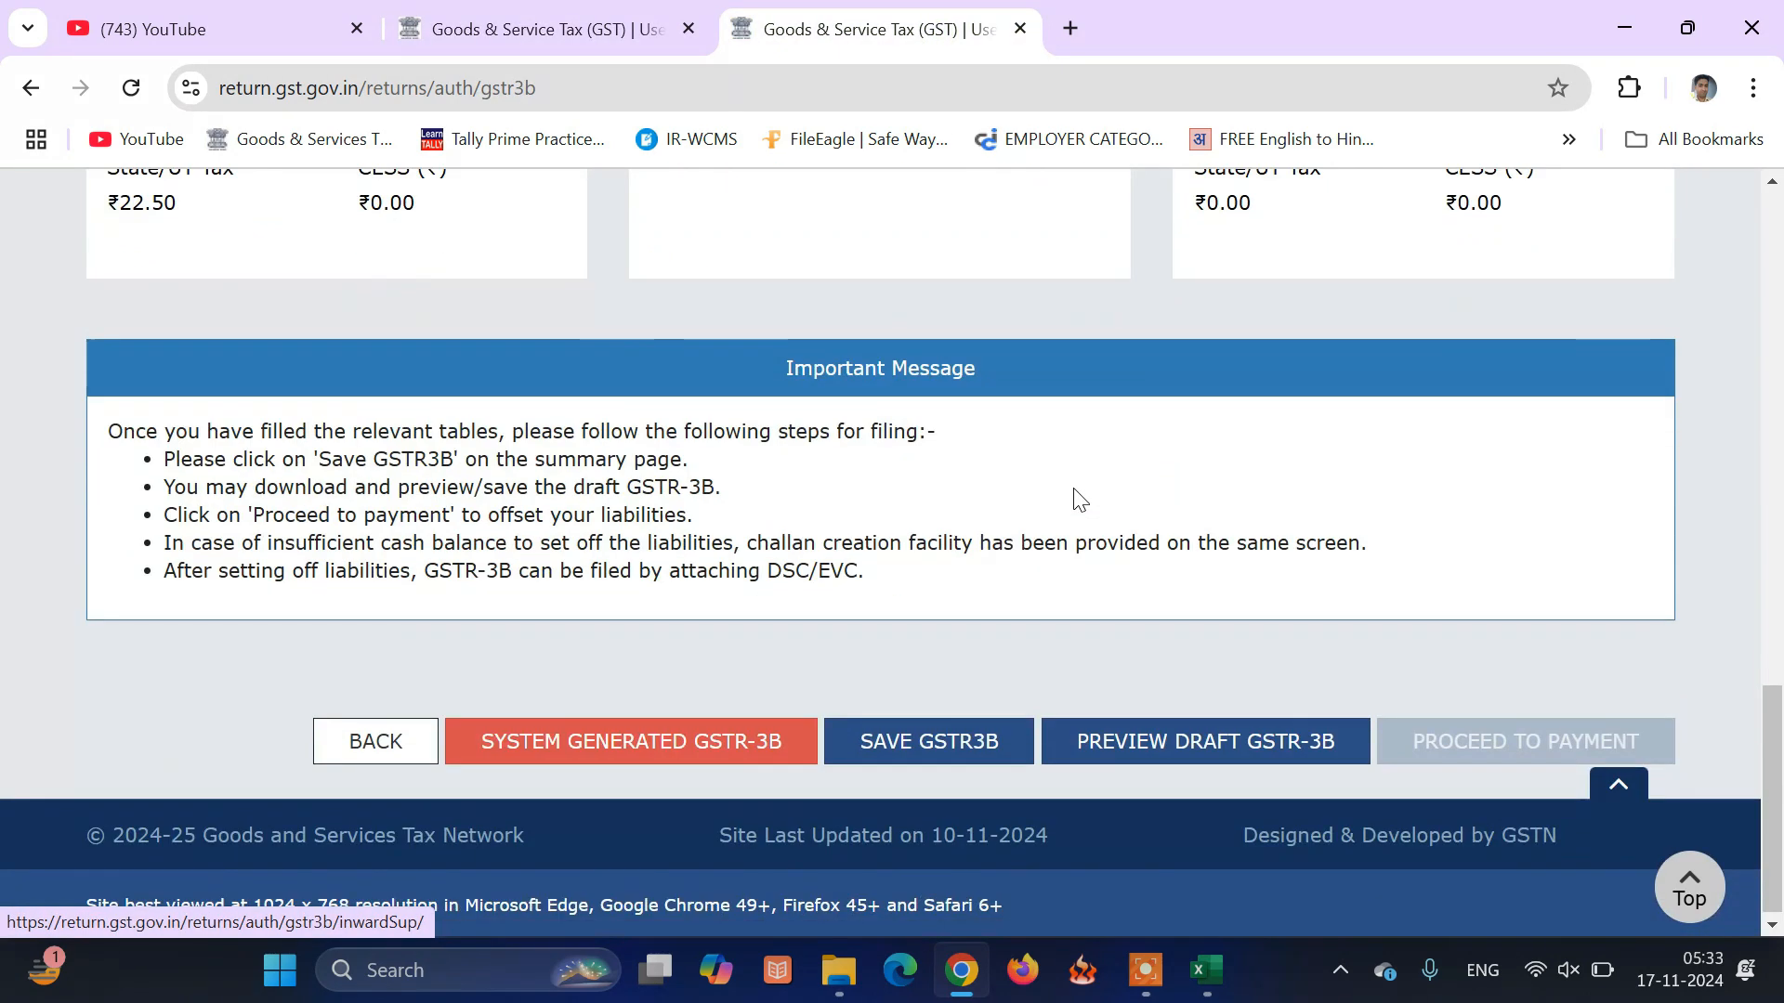
scroll(1078, 499, "up", 2)
scroll(1074, 490, "up", 5)
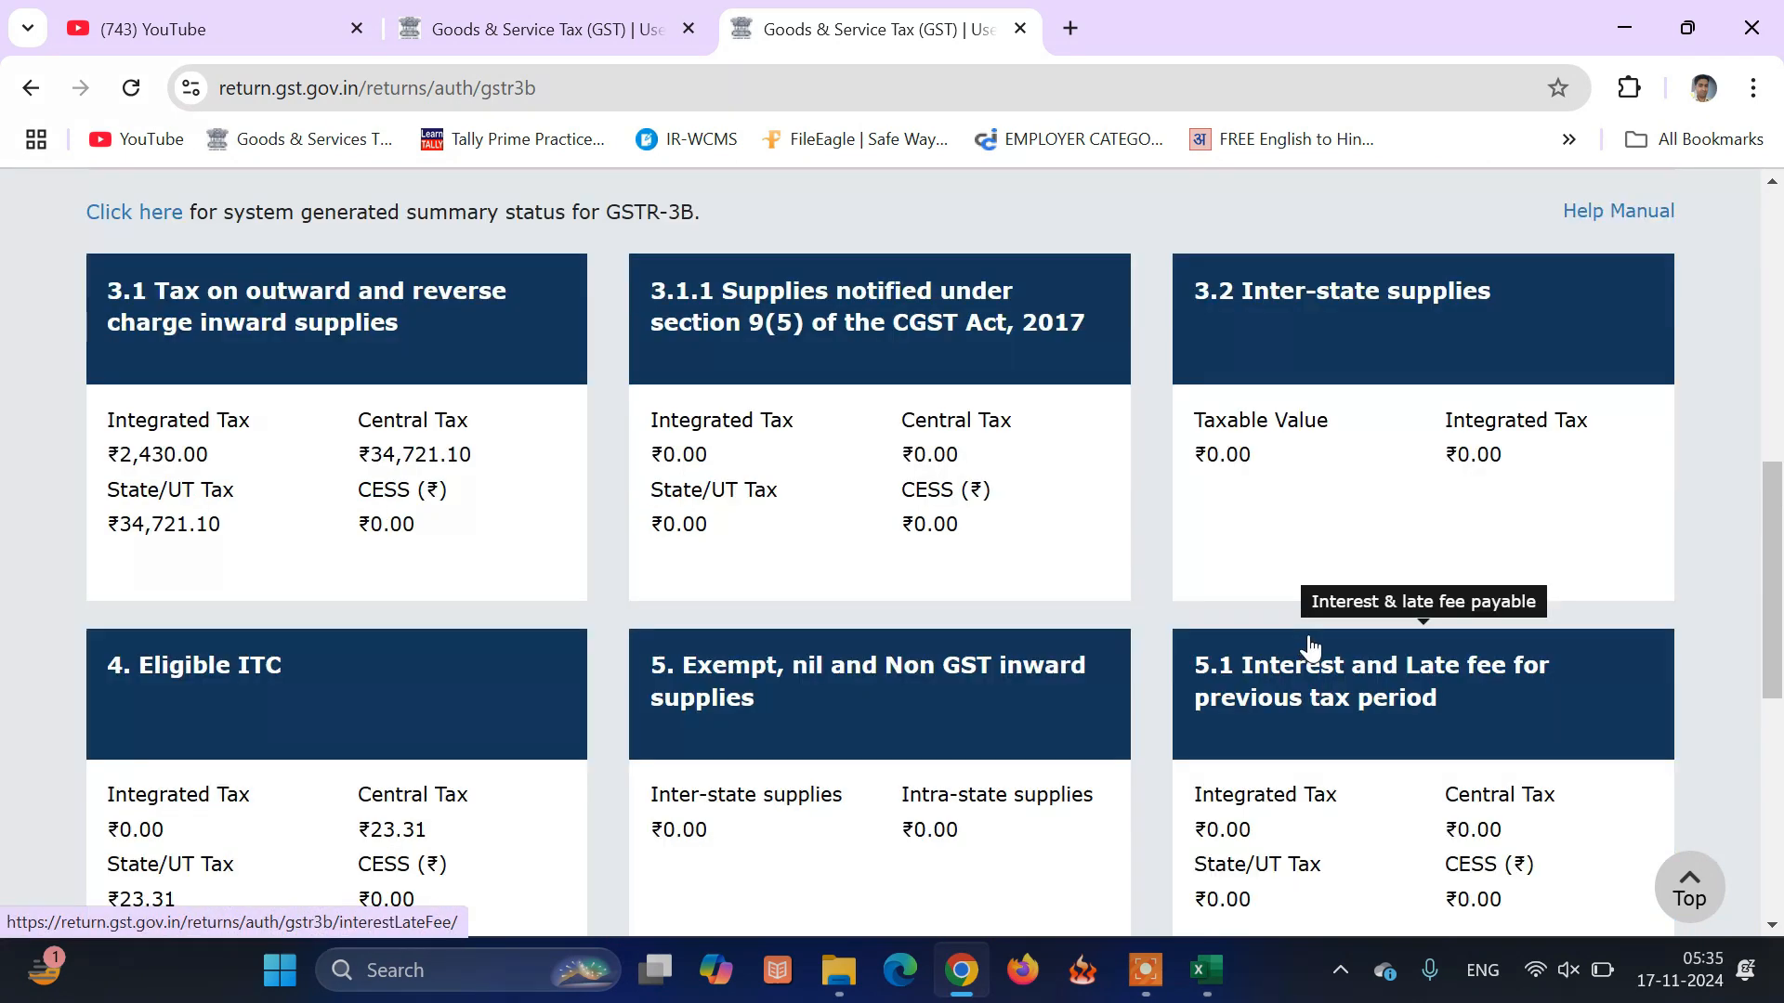
scroll(1301, 637, "down", 3)
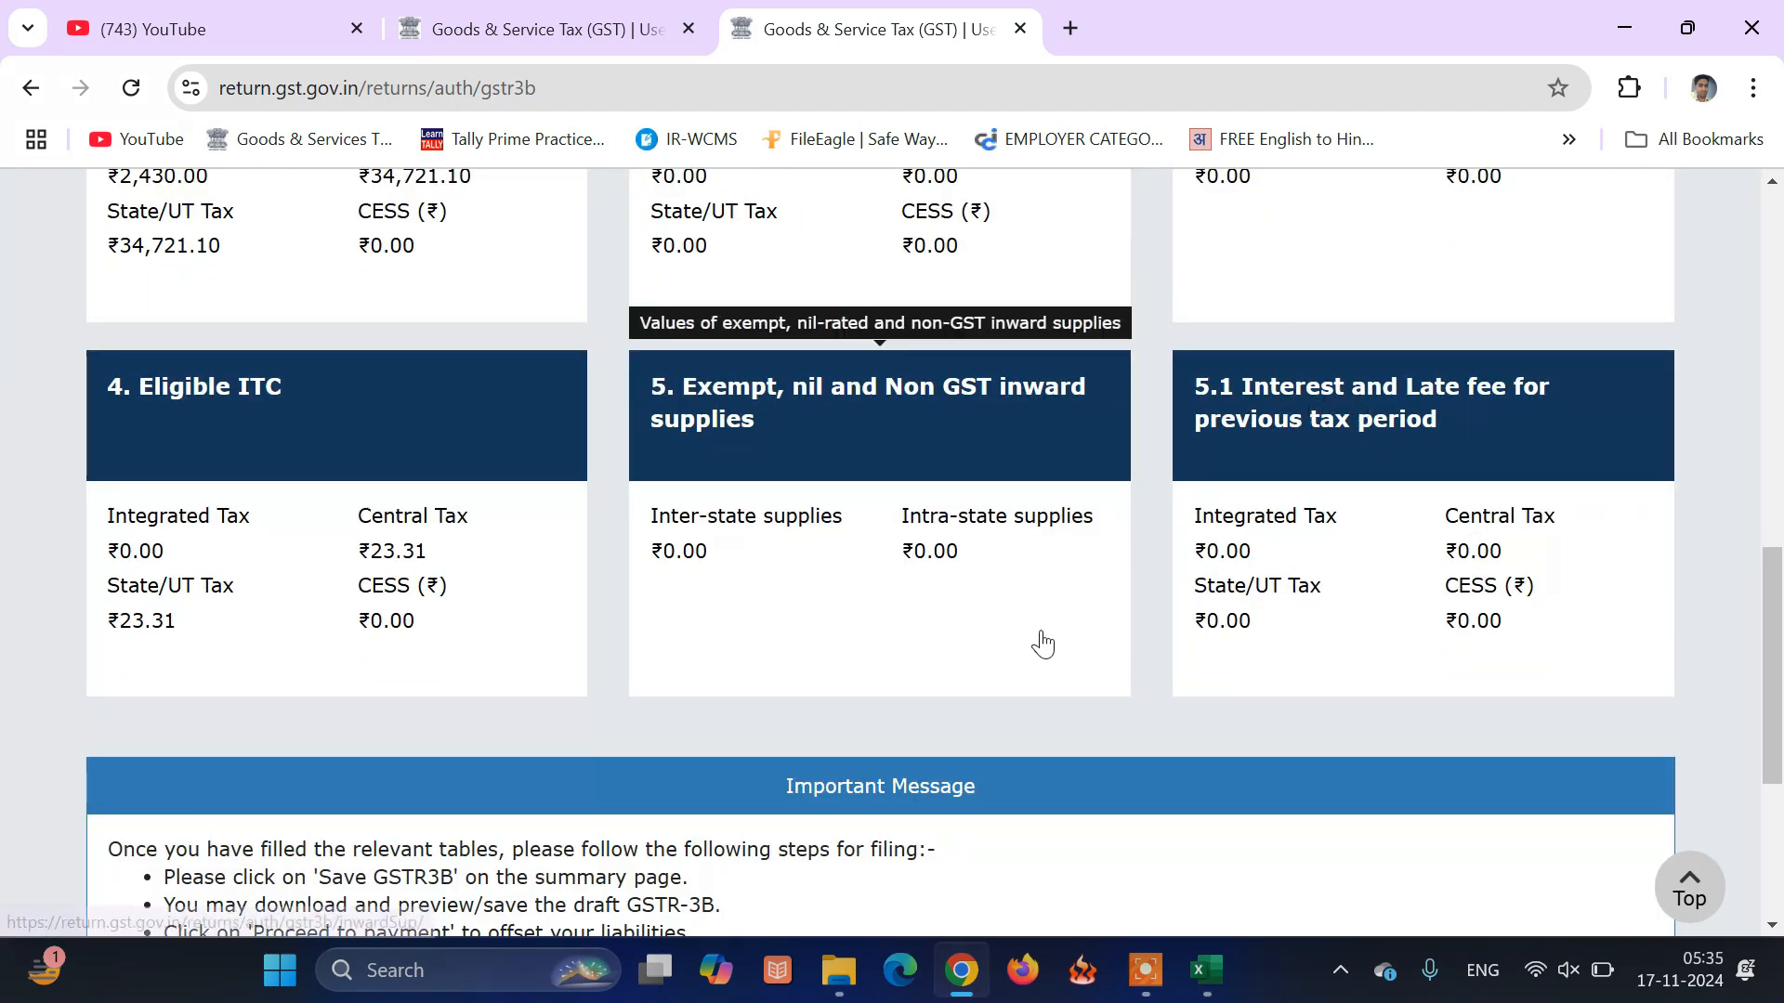
scroll(1039, 642, "down", 3)
scroll(1050, 644, "down", 2)
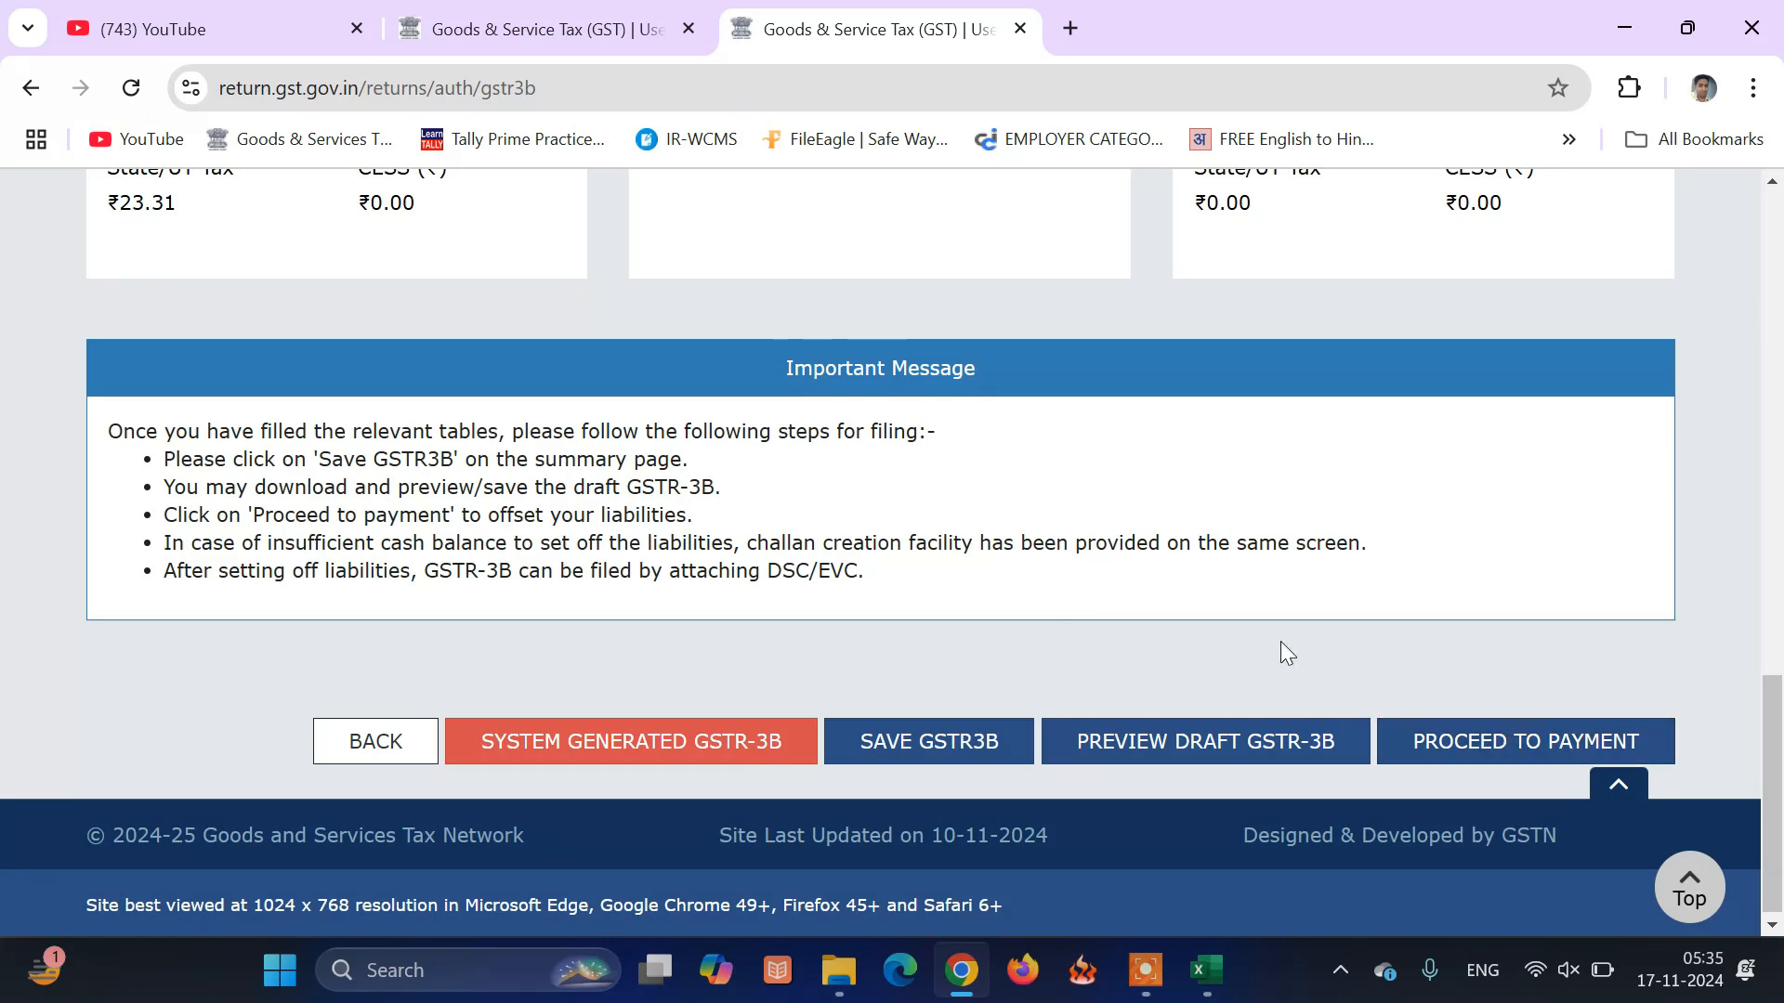
left_click(973, 752)
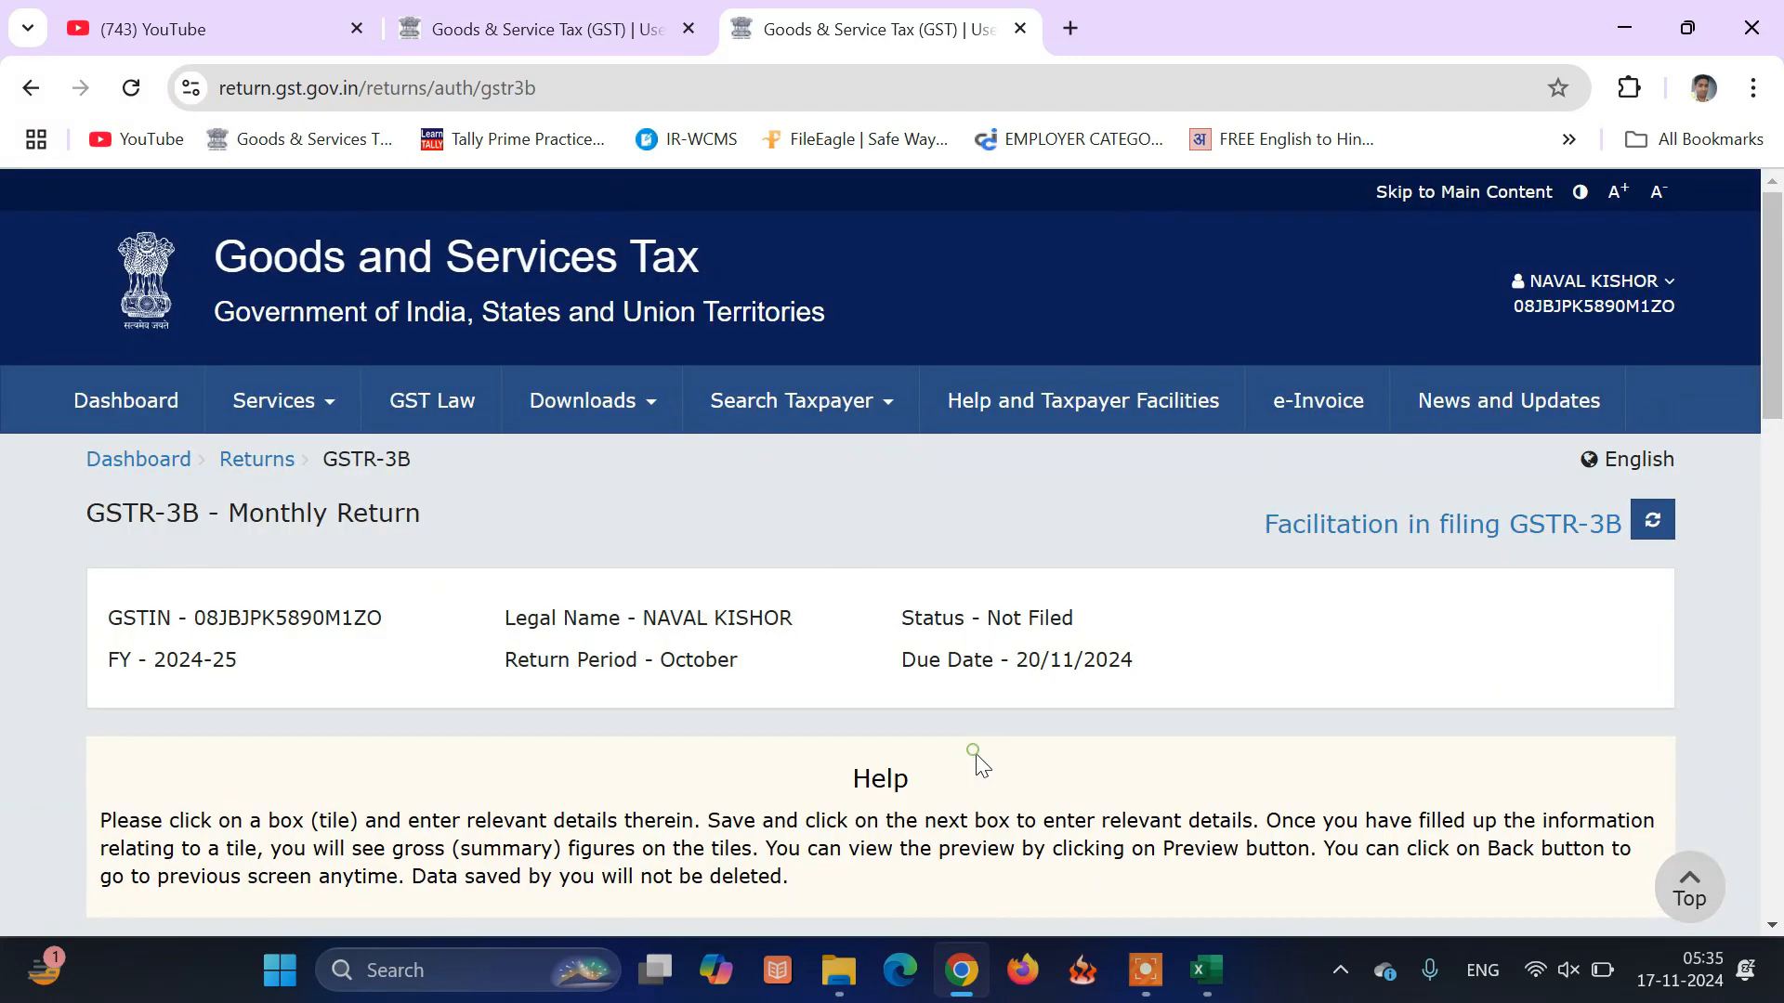
scroll(1338, 688, "down", 1)
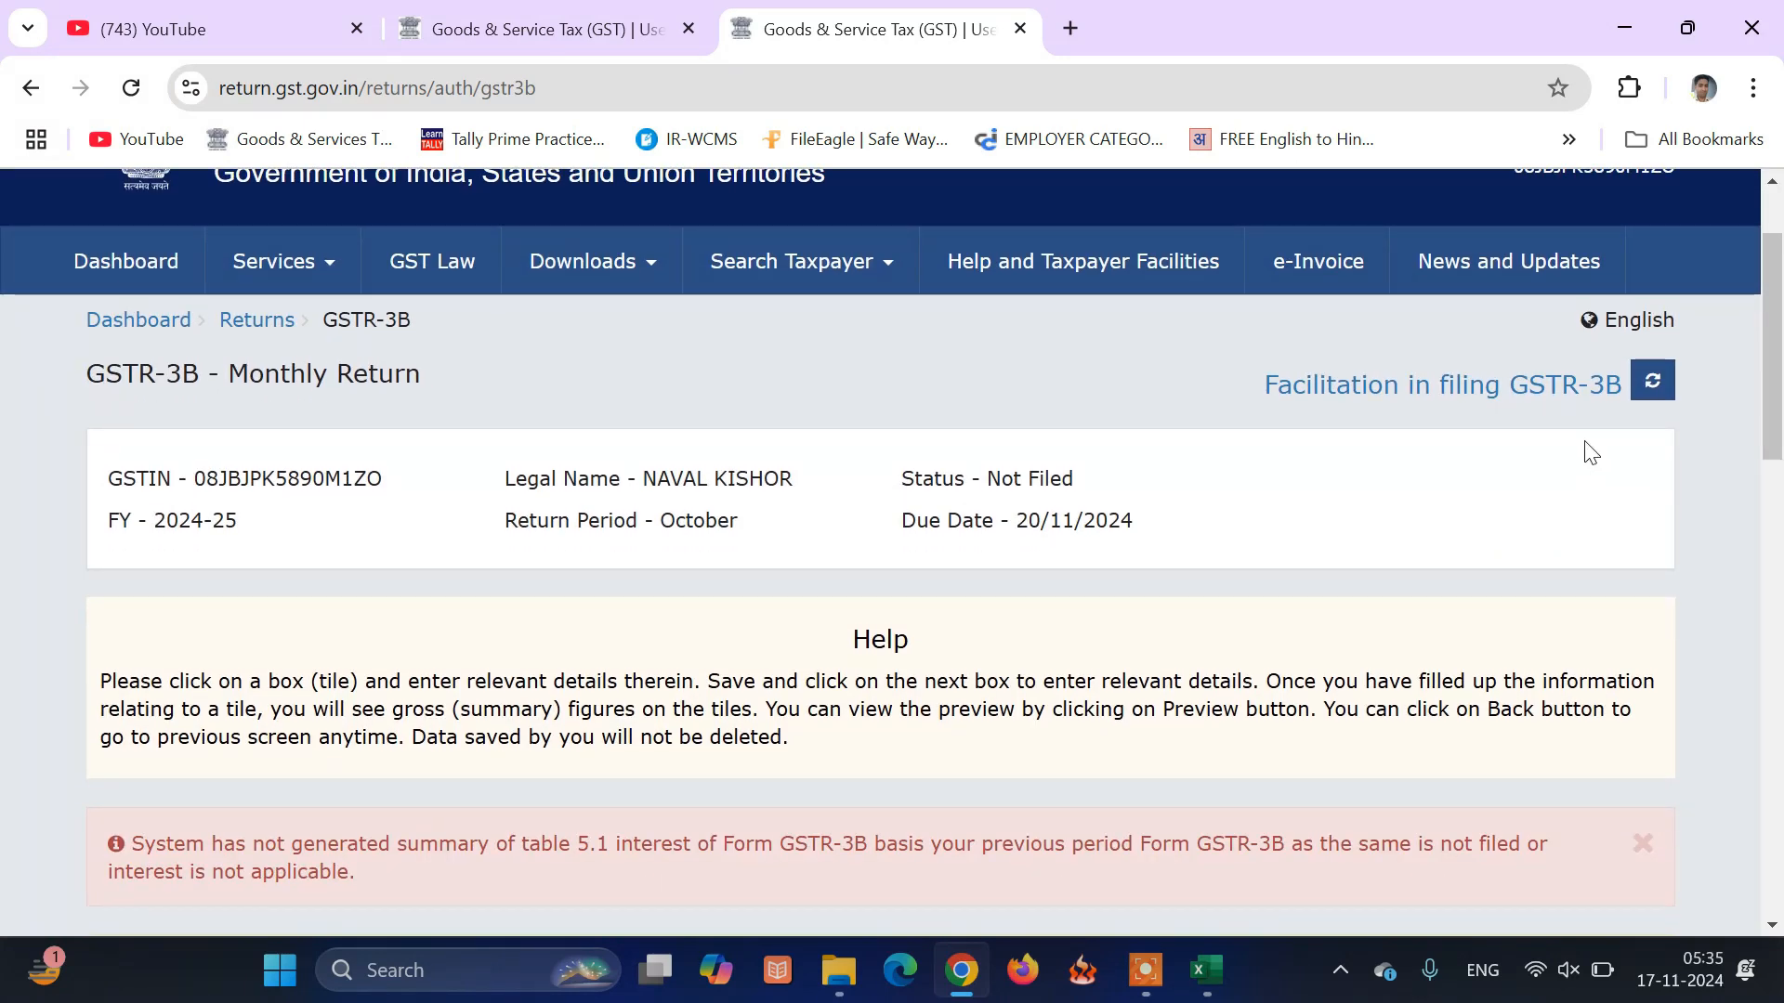
left_click(1654, 385)
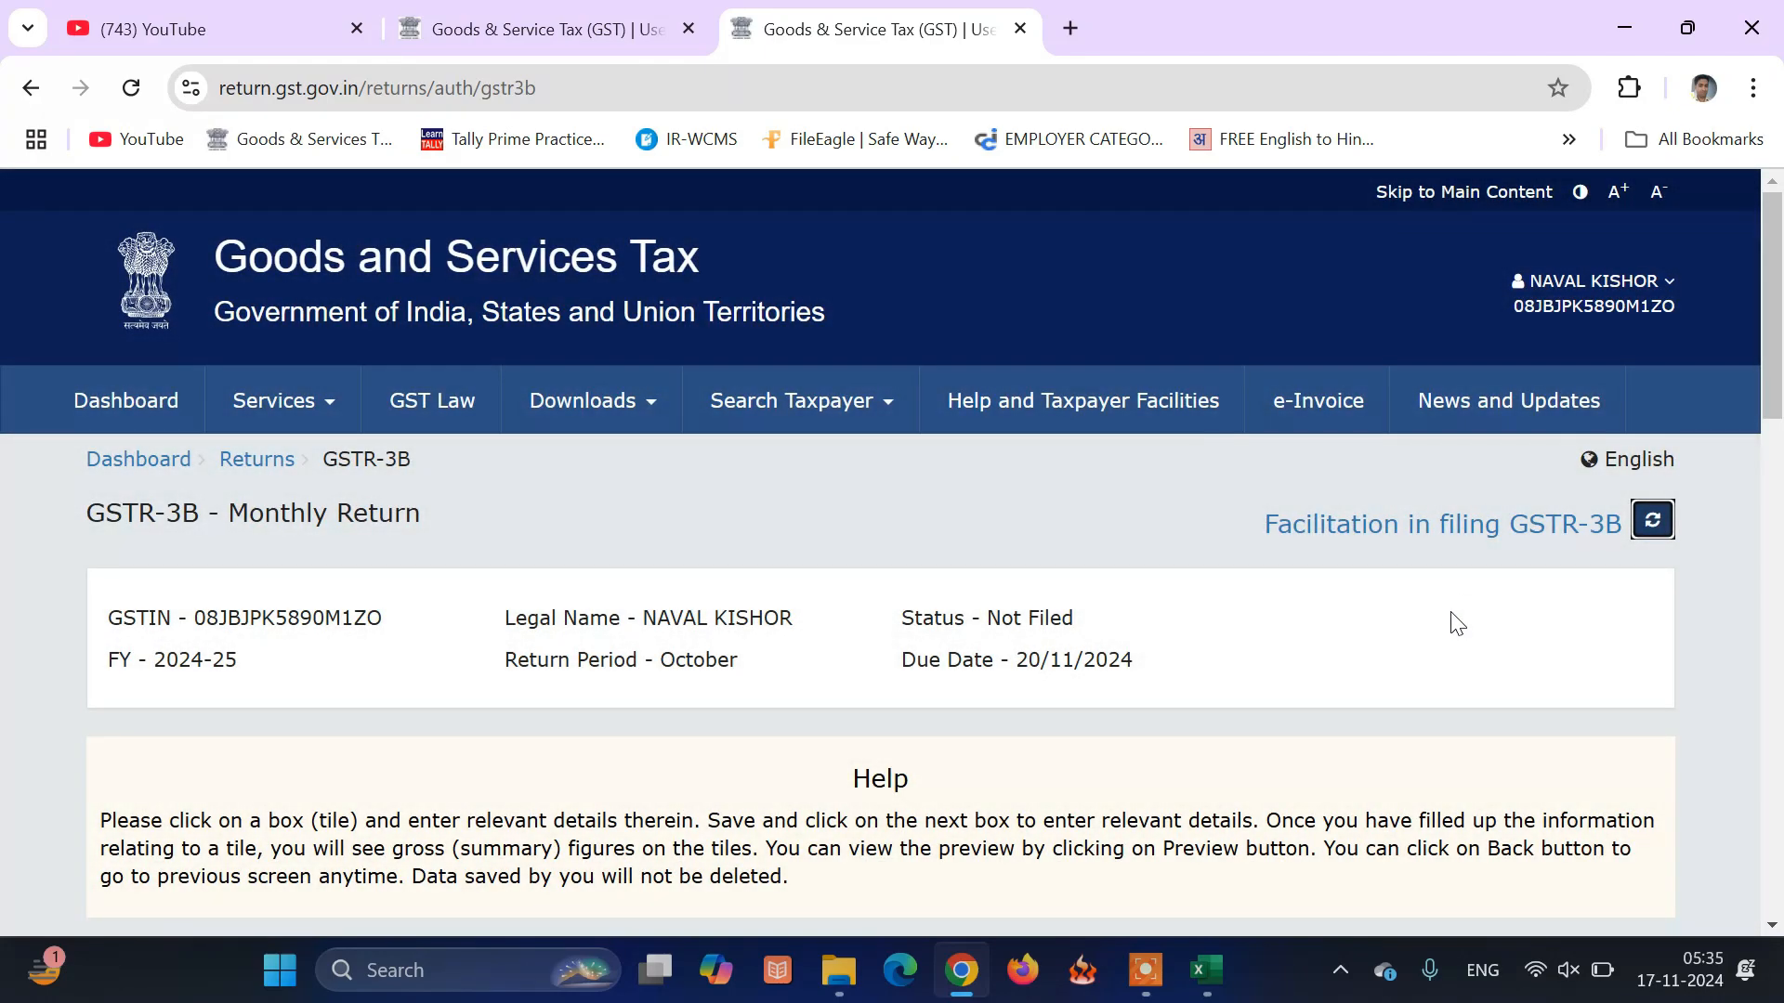
Proceed to payment from the saved GSTR-3B summary
scroll(1455, 625, "down", 5)
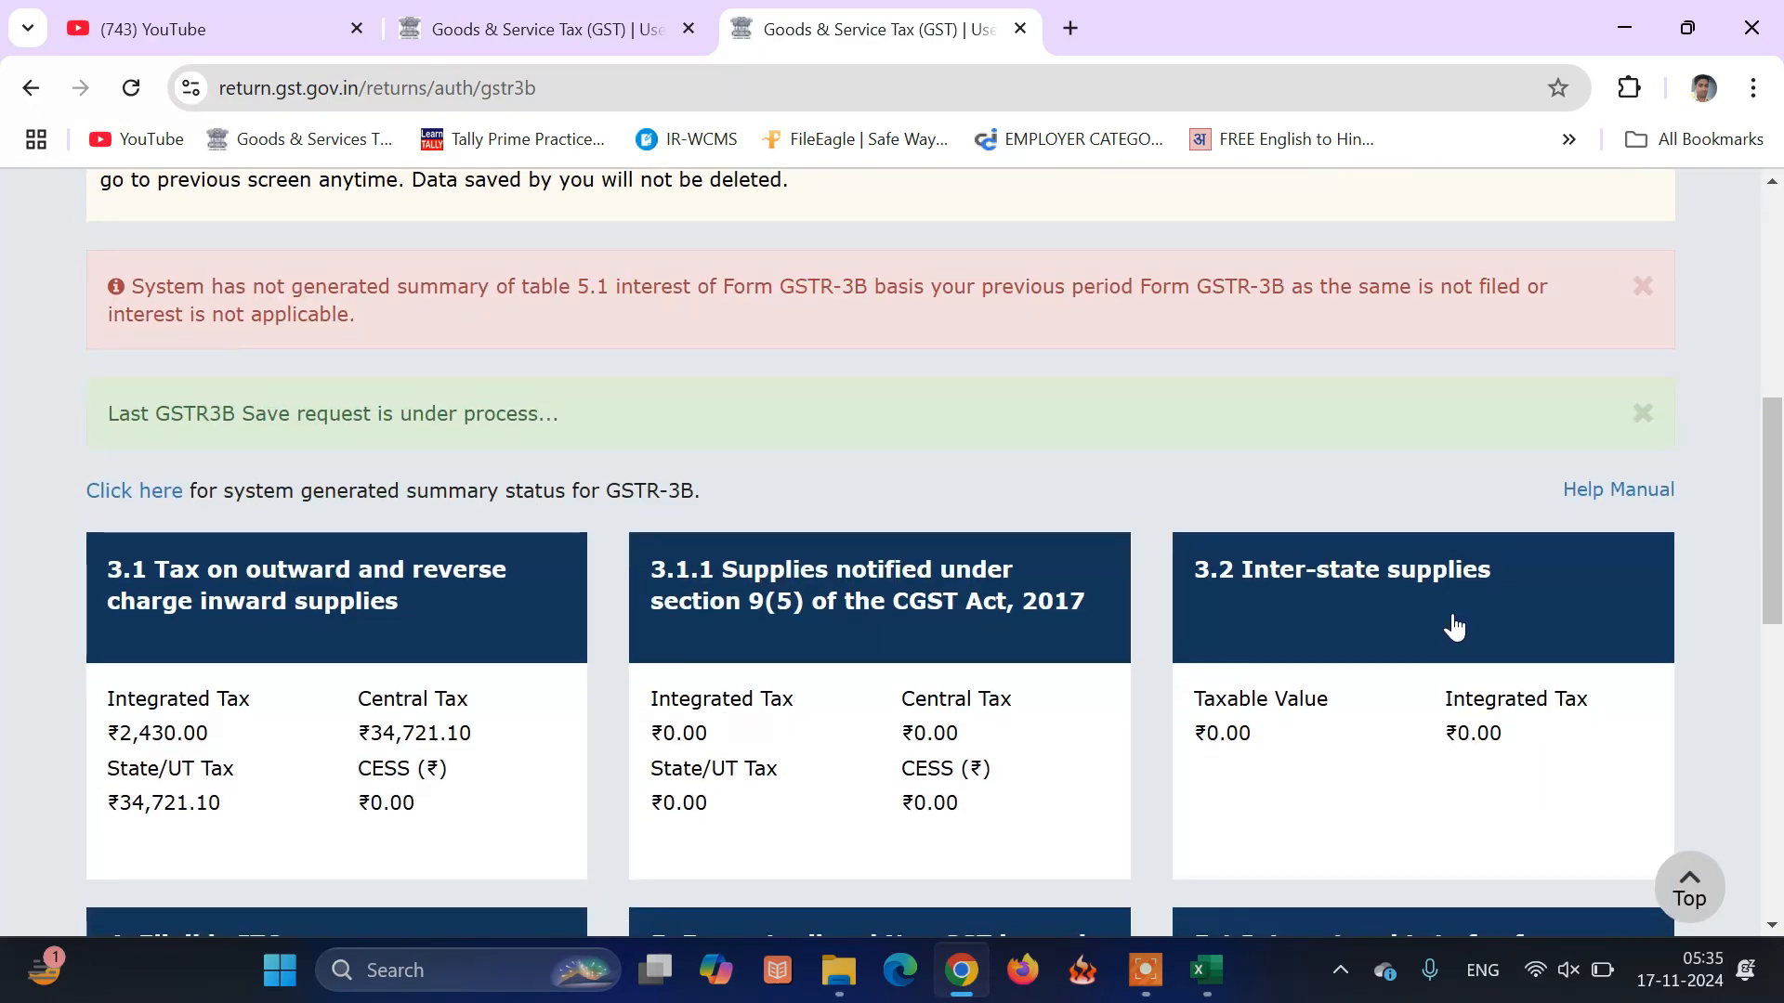
scroll(1455, 628, "down", 10)
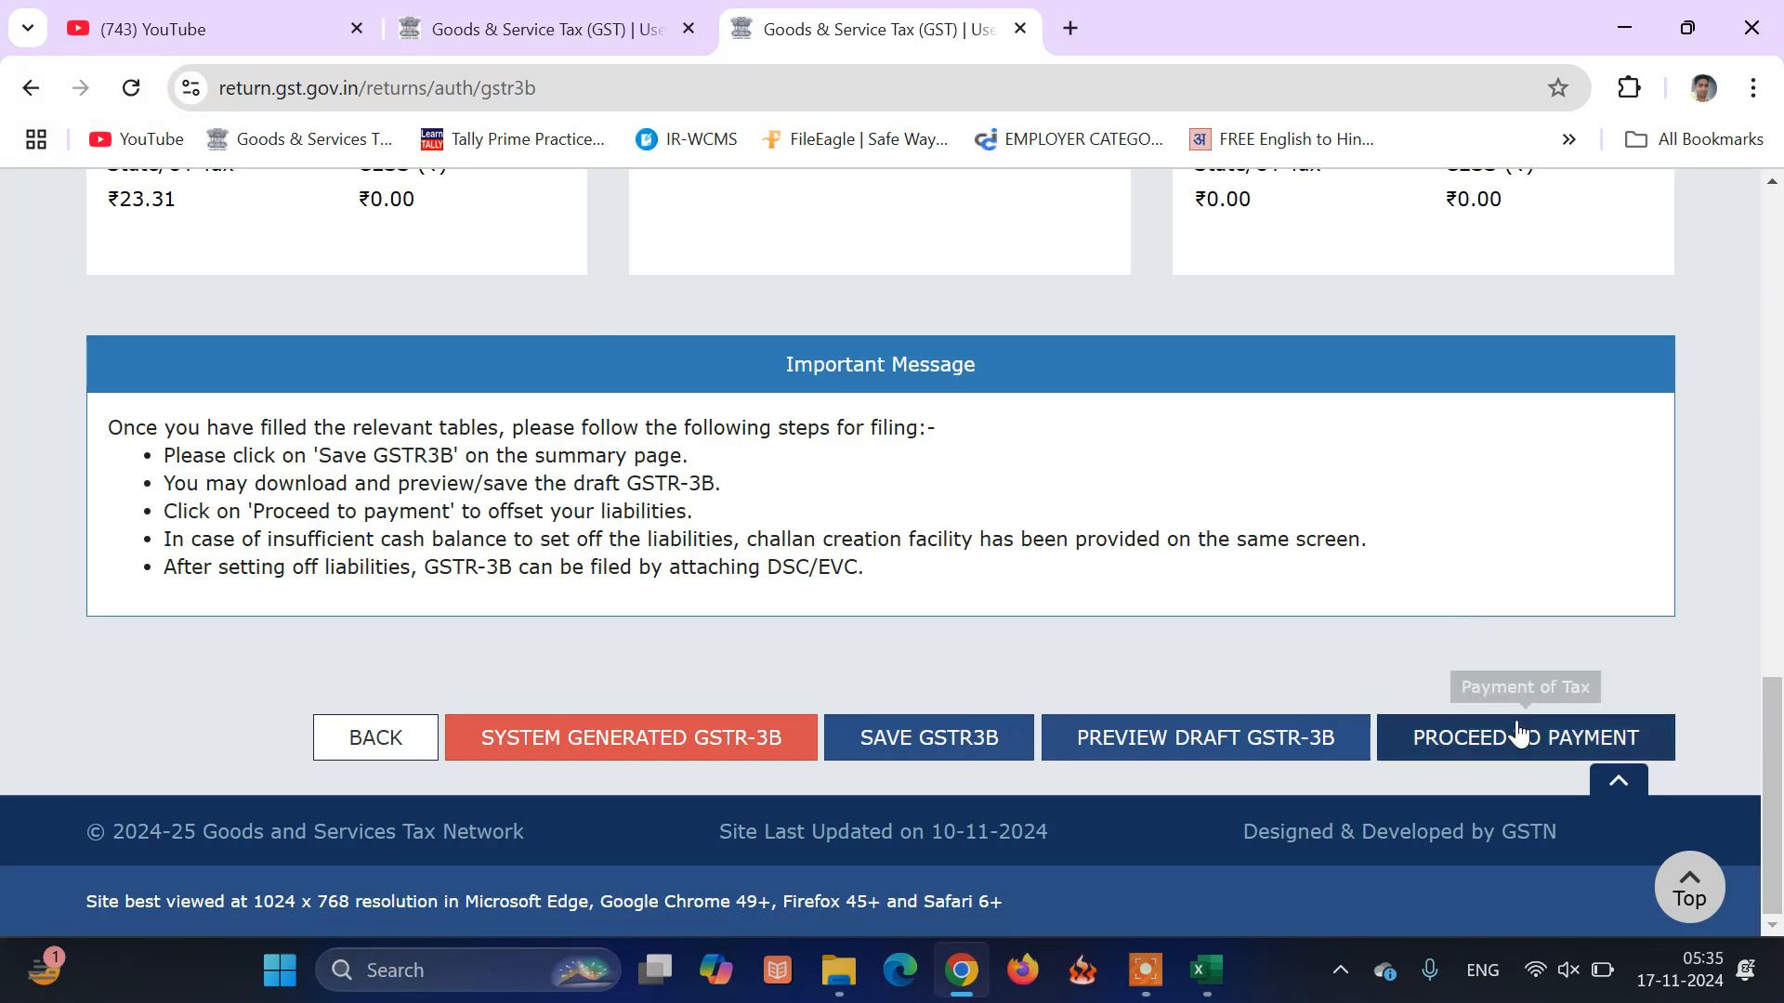
left_click(1524, 743)
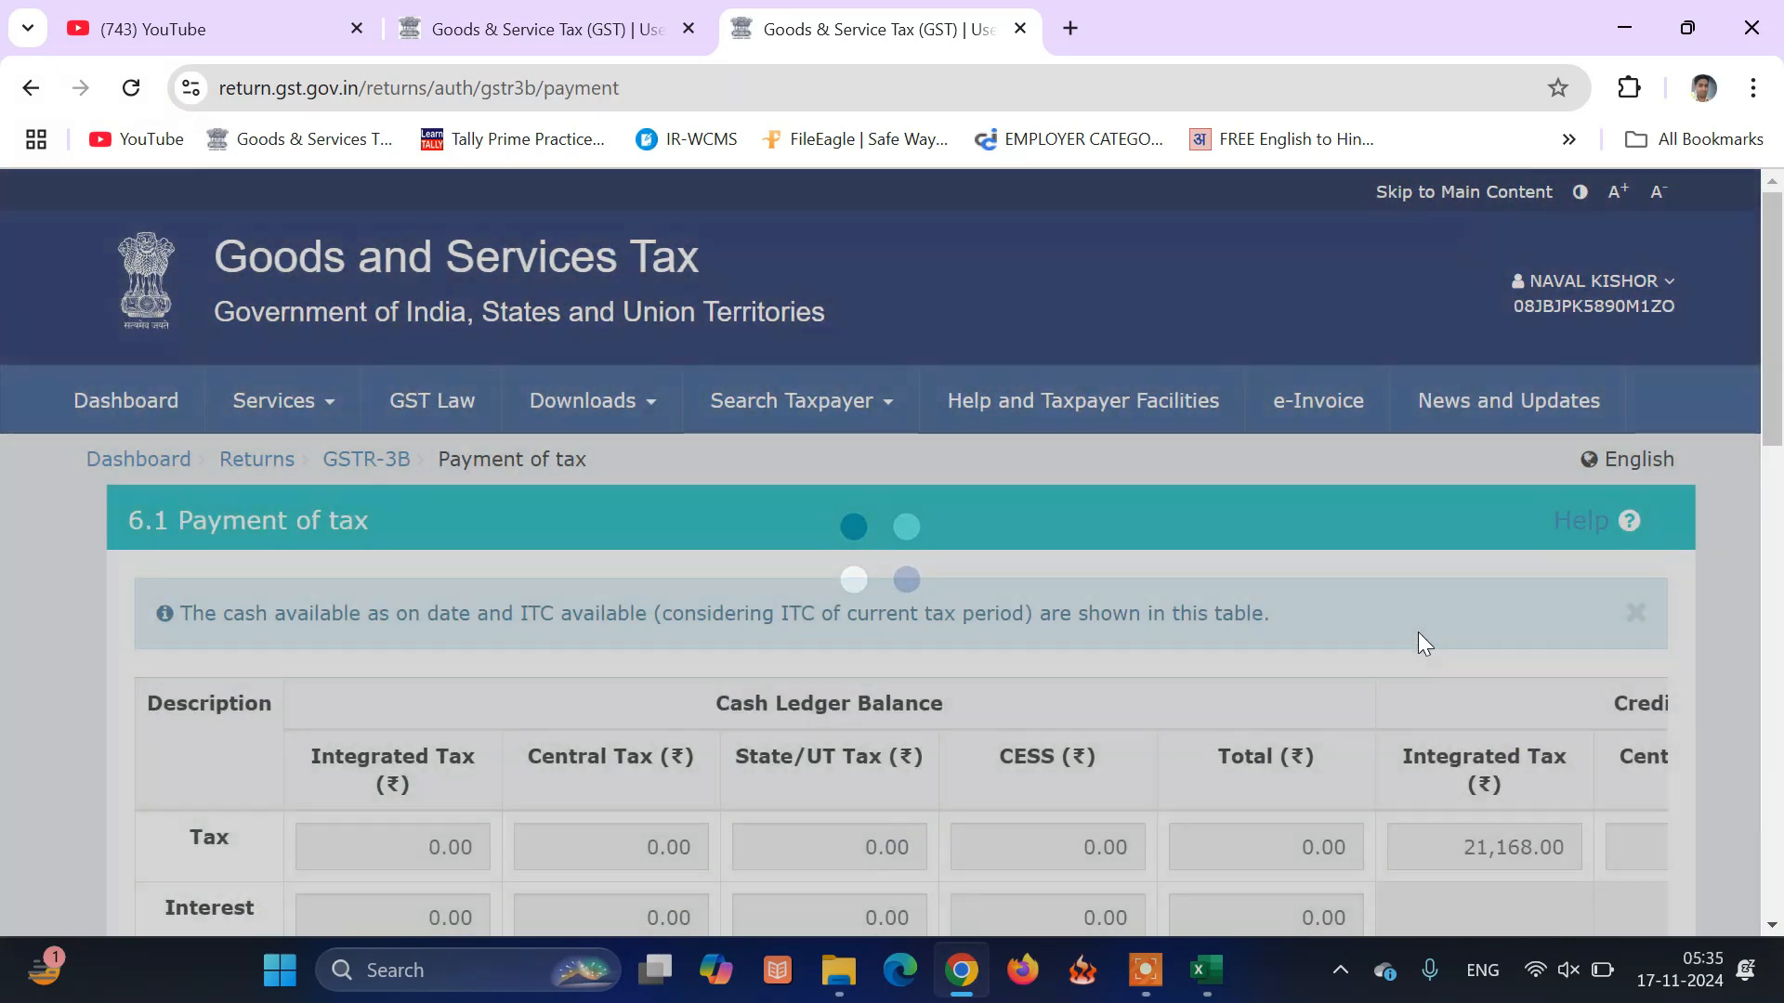
Examine the cash ledger and credit ledger balances for each tax head in the 6.1 Payment of tax table
scroll(1300, 618, "down", 3)
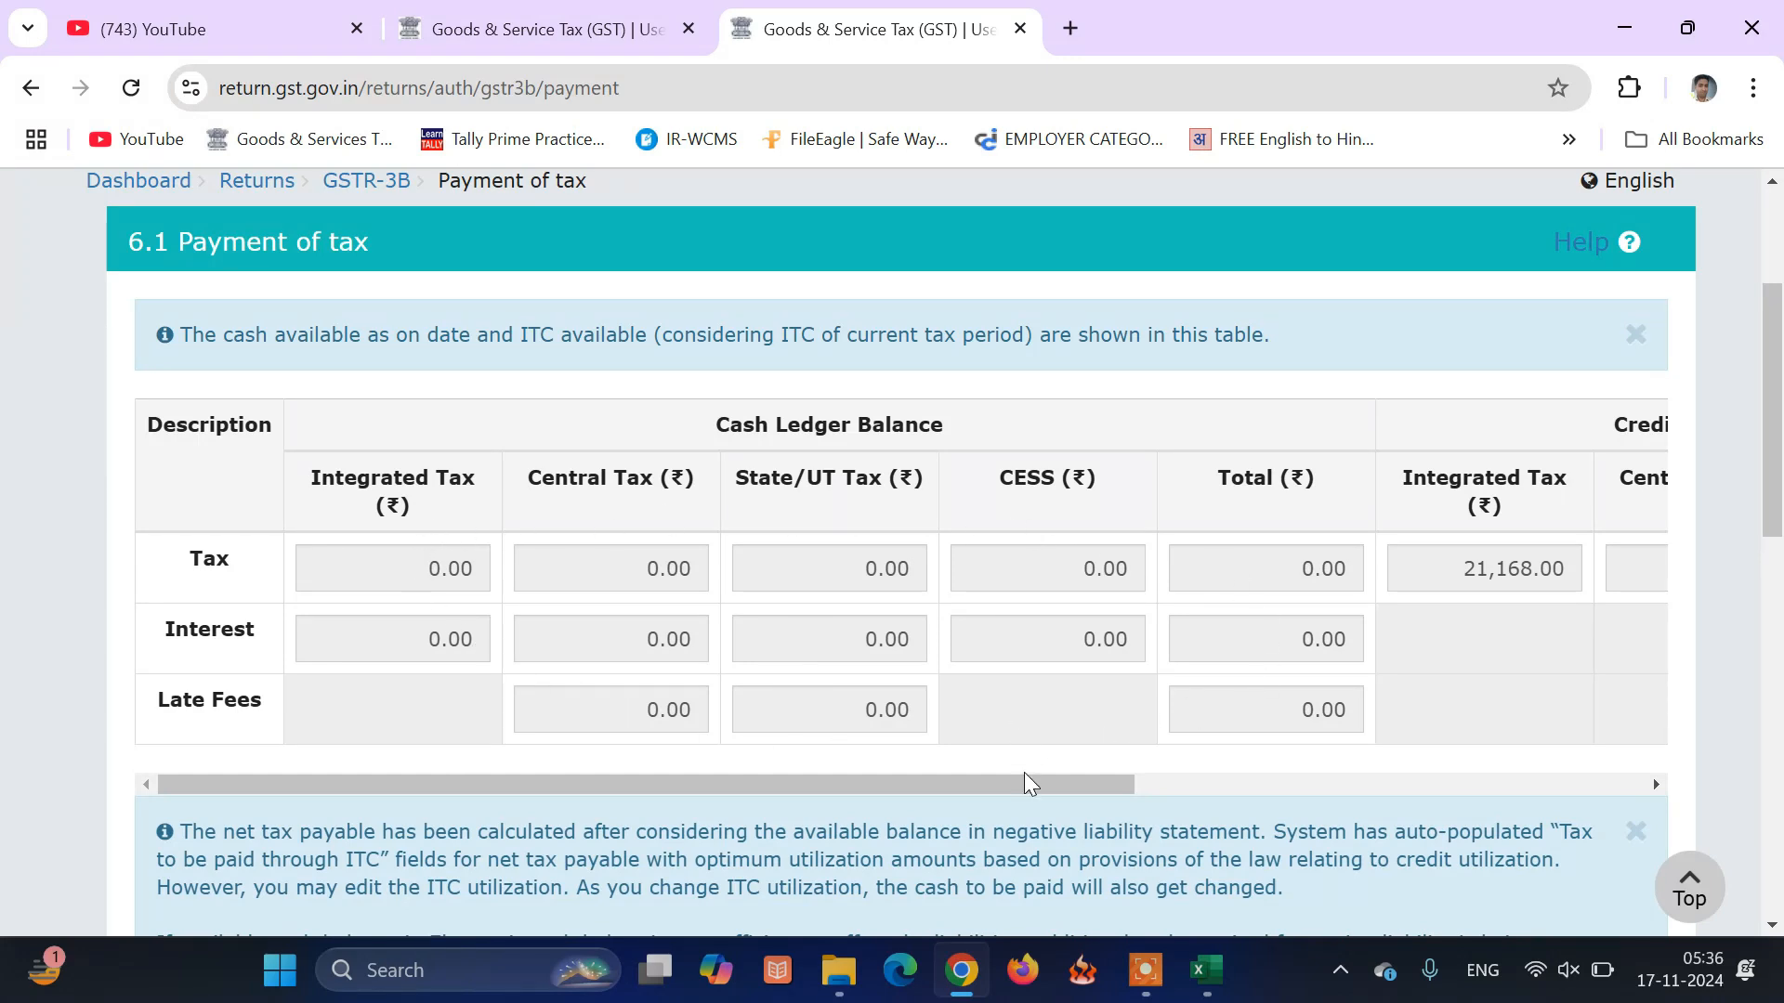
left_click_drag(1026, 774, 1497, 799)
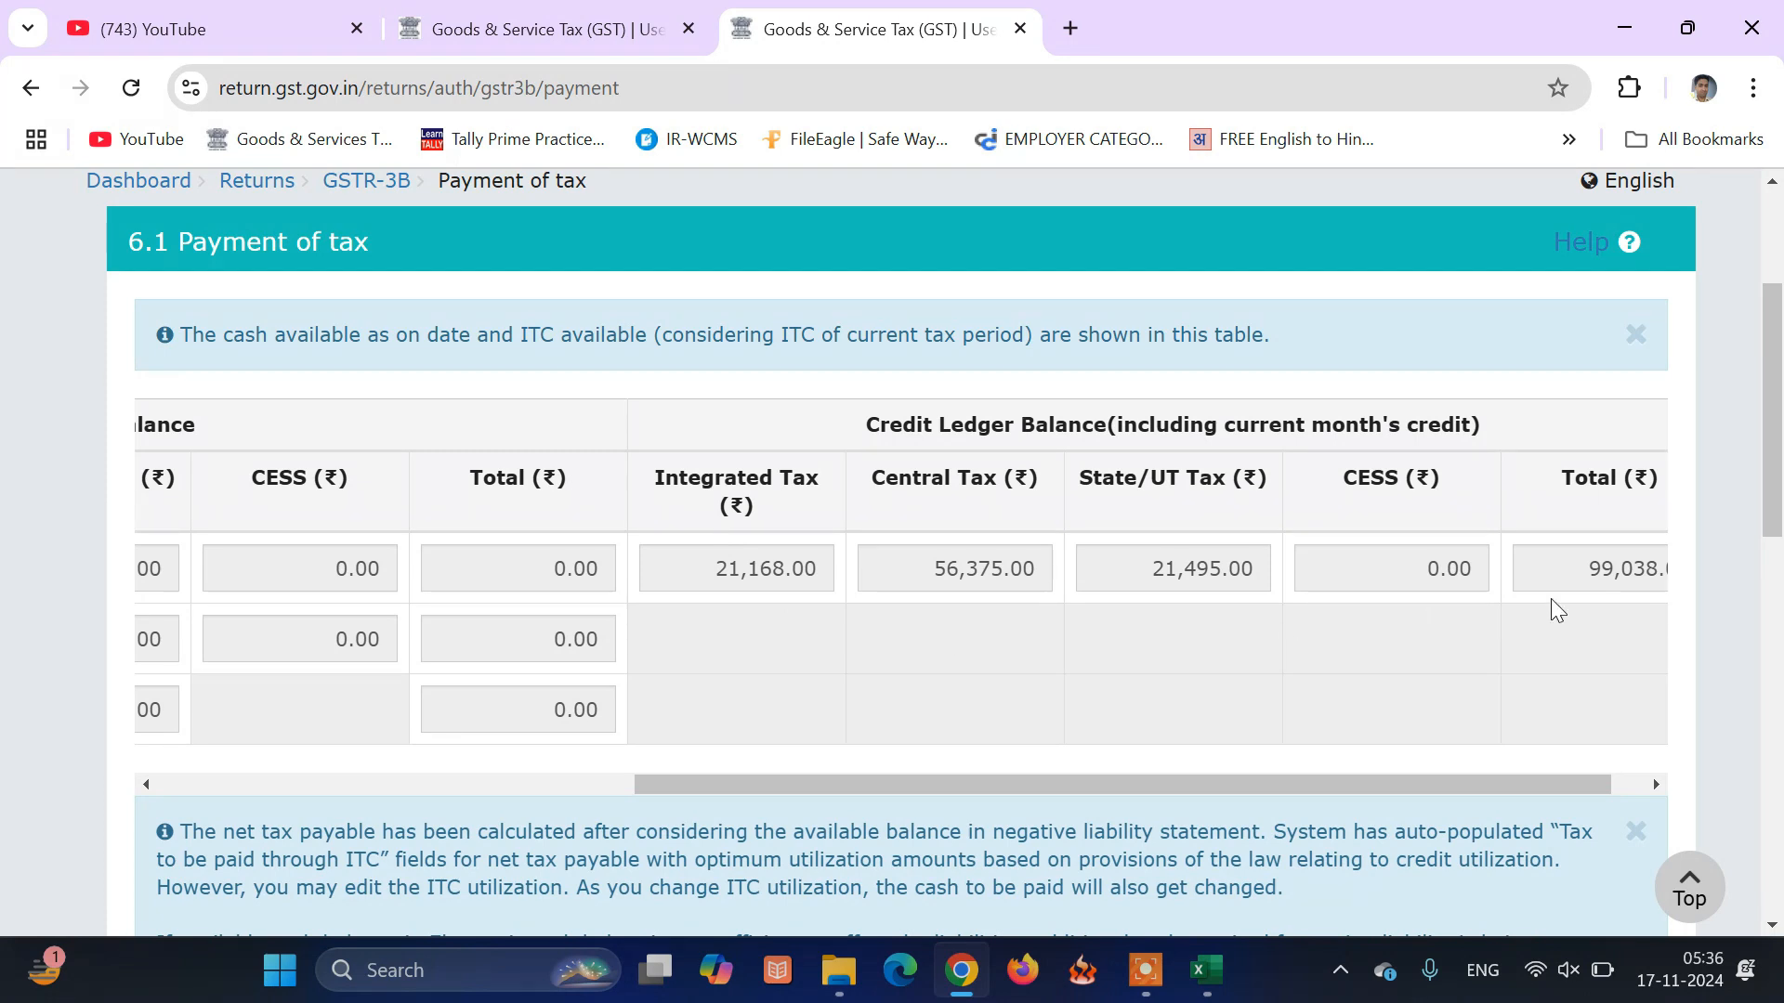
left_click_drag(1012, 780, 505, 773)
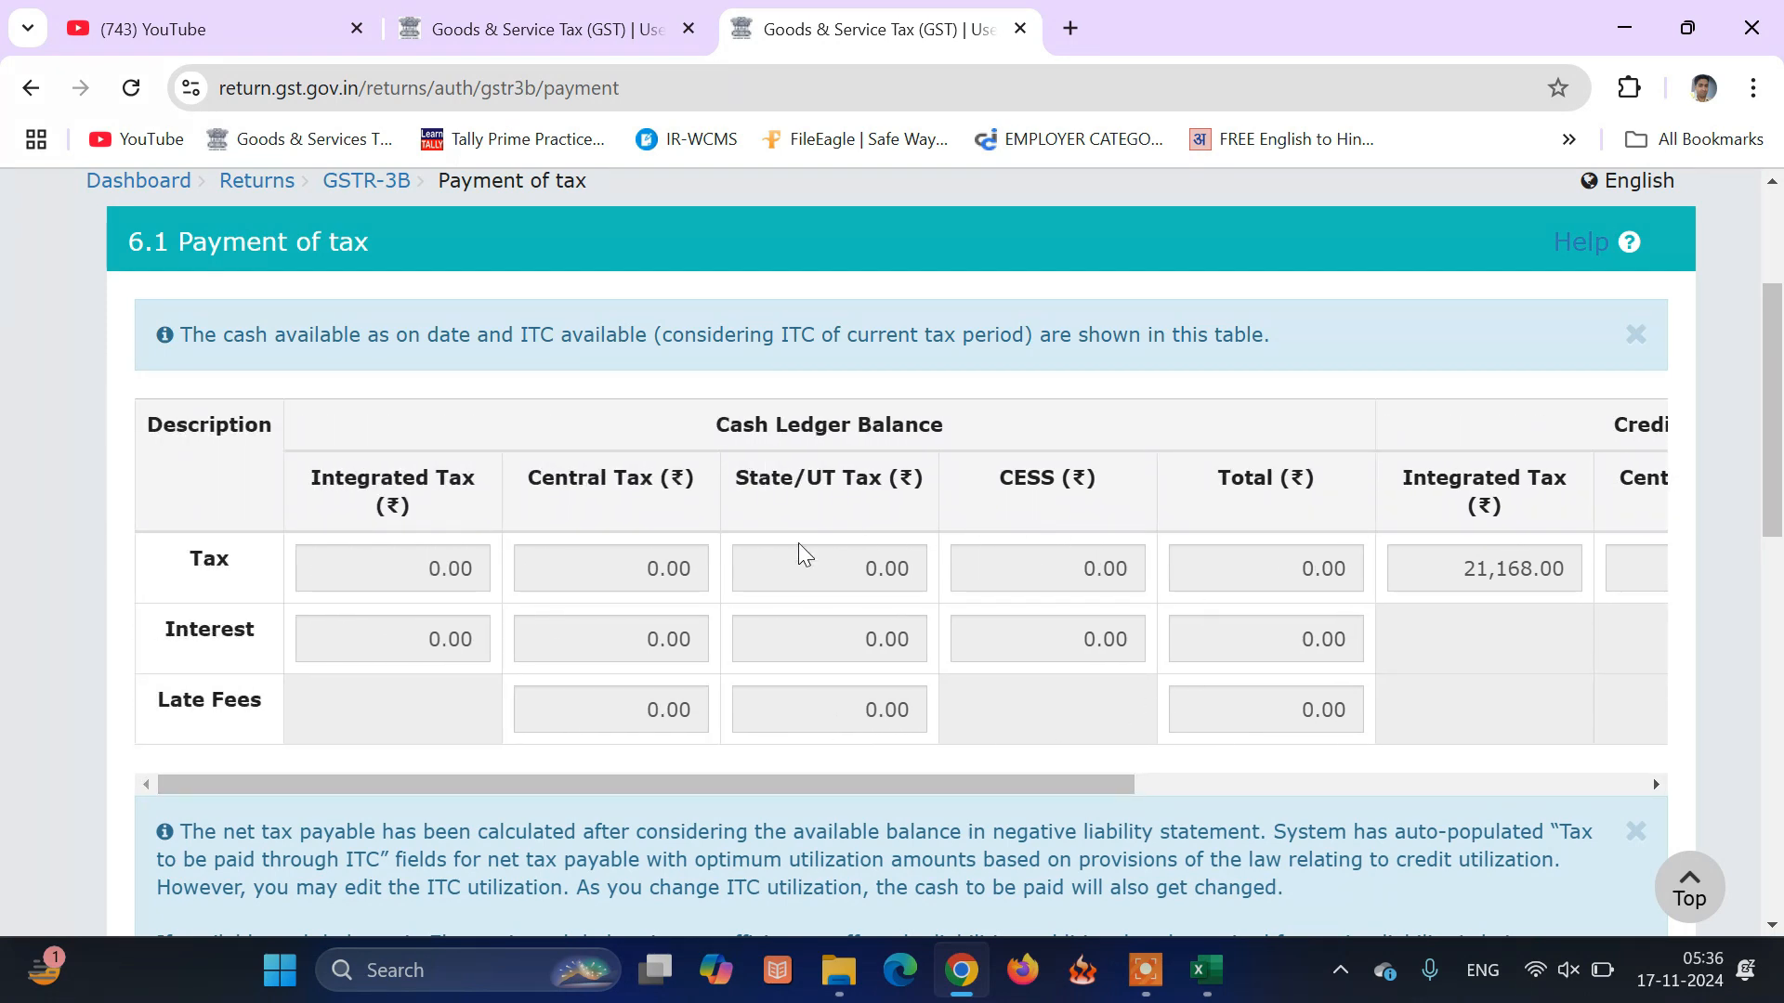
left_click_drag(799, 788, 1394, 790)
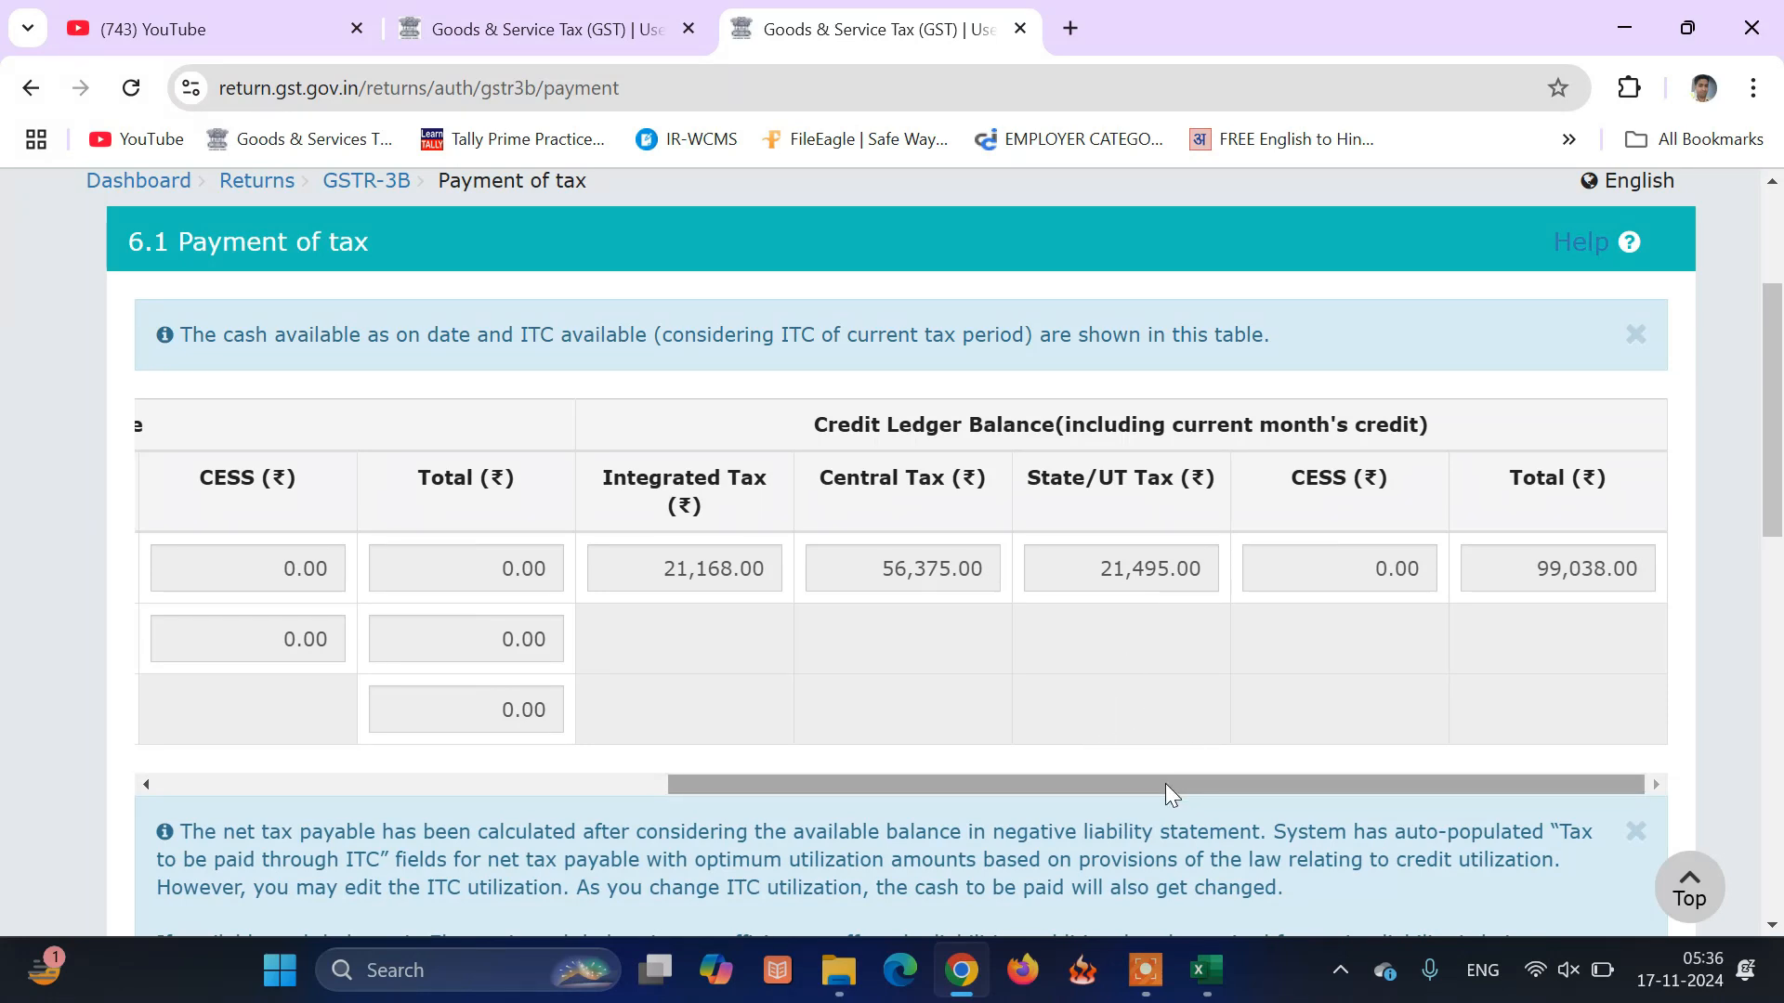
left_click_drag(1165, 785, 912, 788)
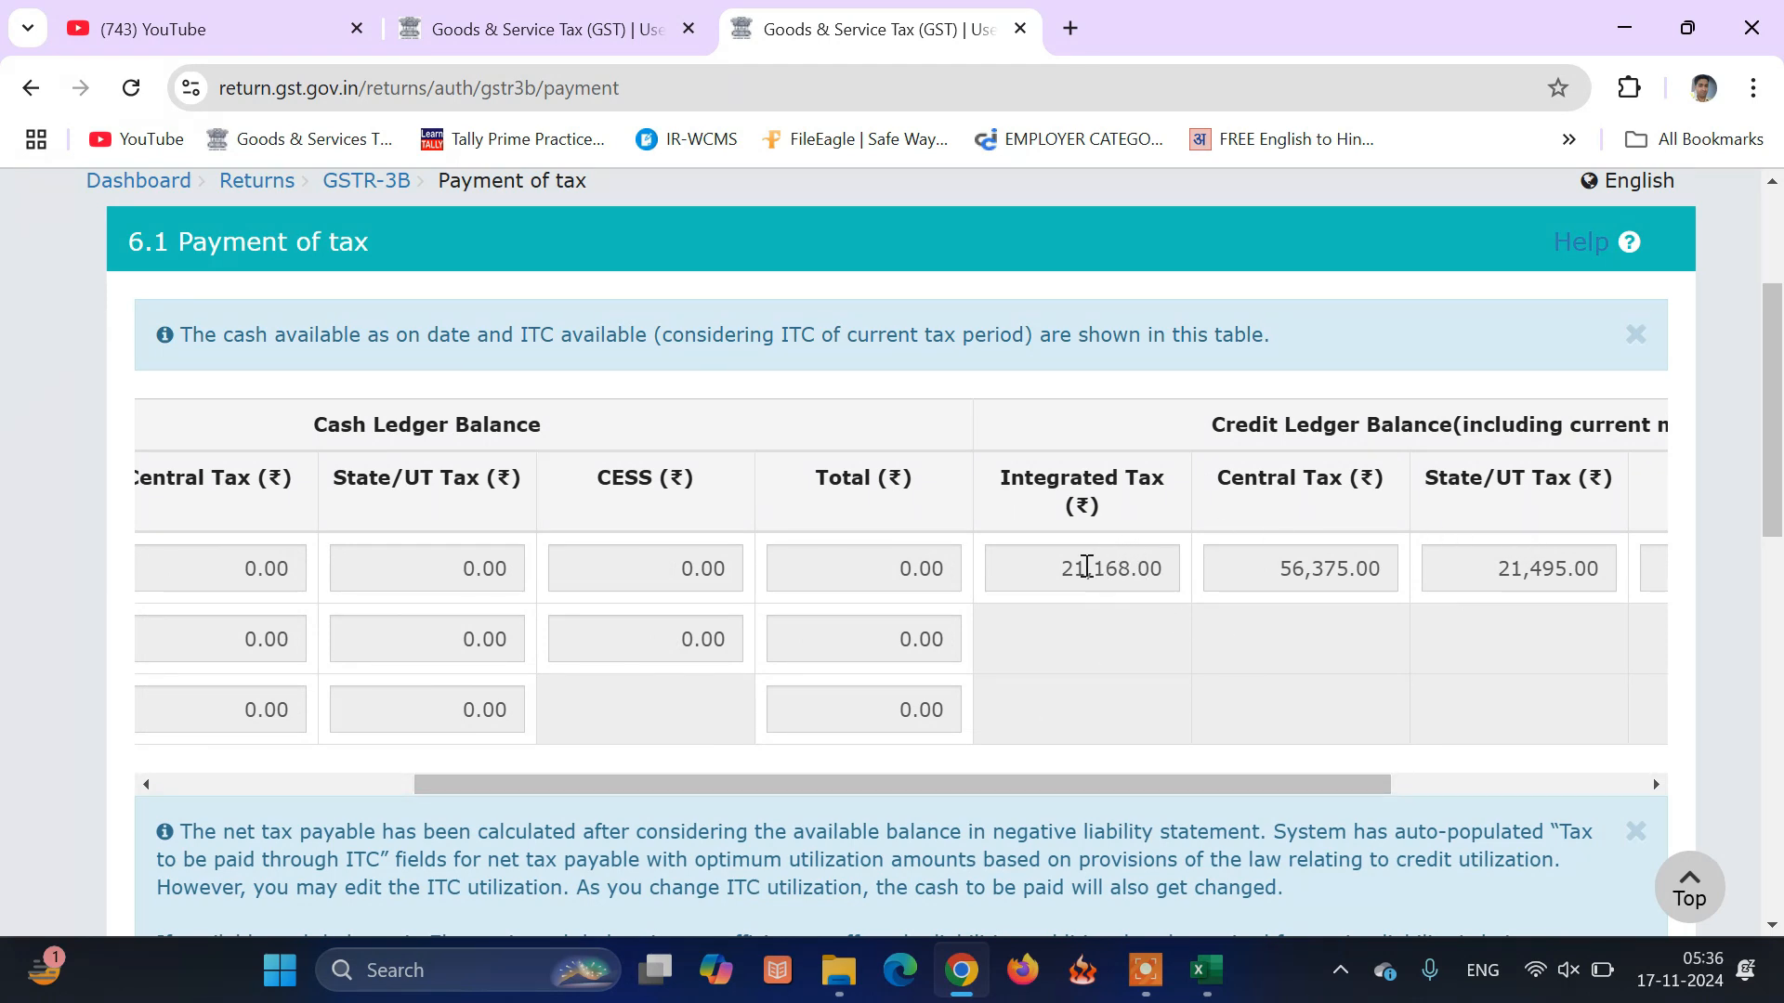
Compare the net tax payable and the suggested Paid through ITC amounts with the credit ledger balances for each tax head
scroll(1175, 662, "down", 5)
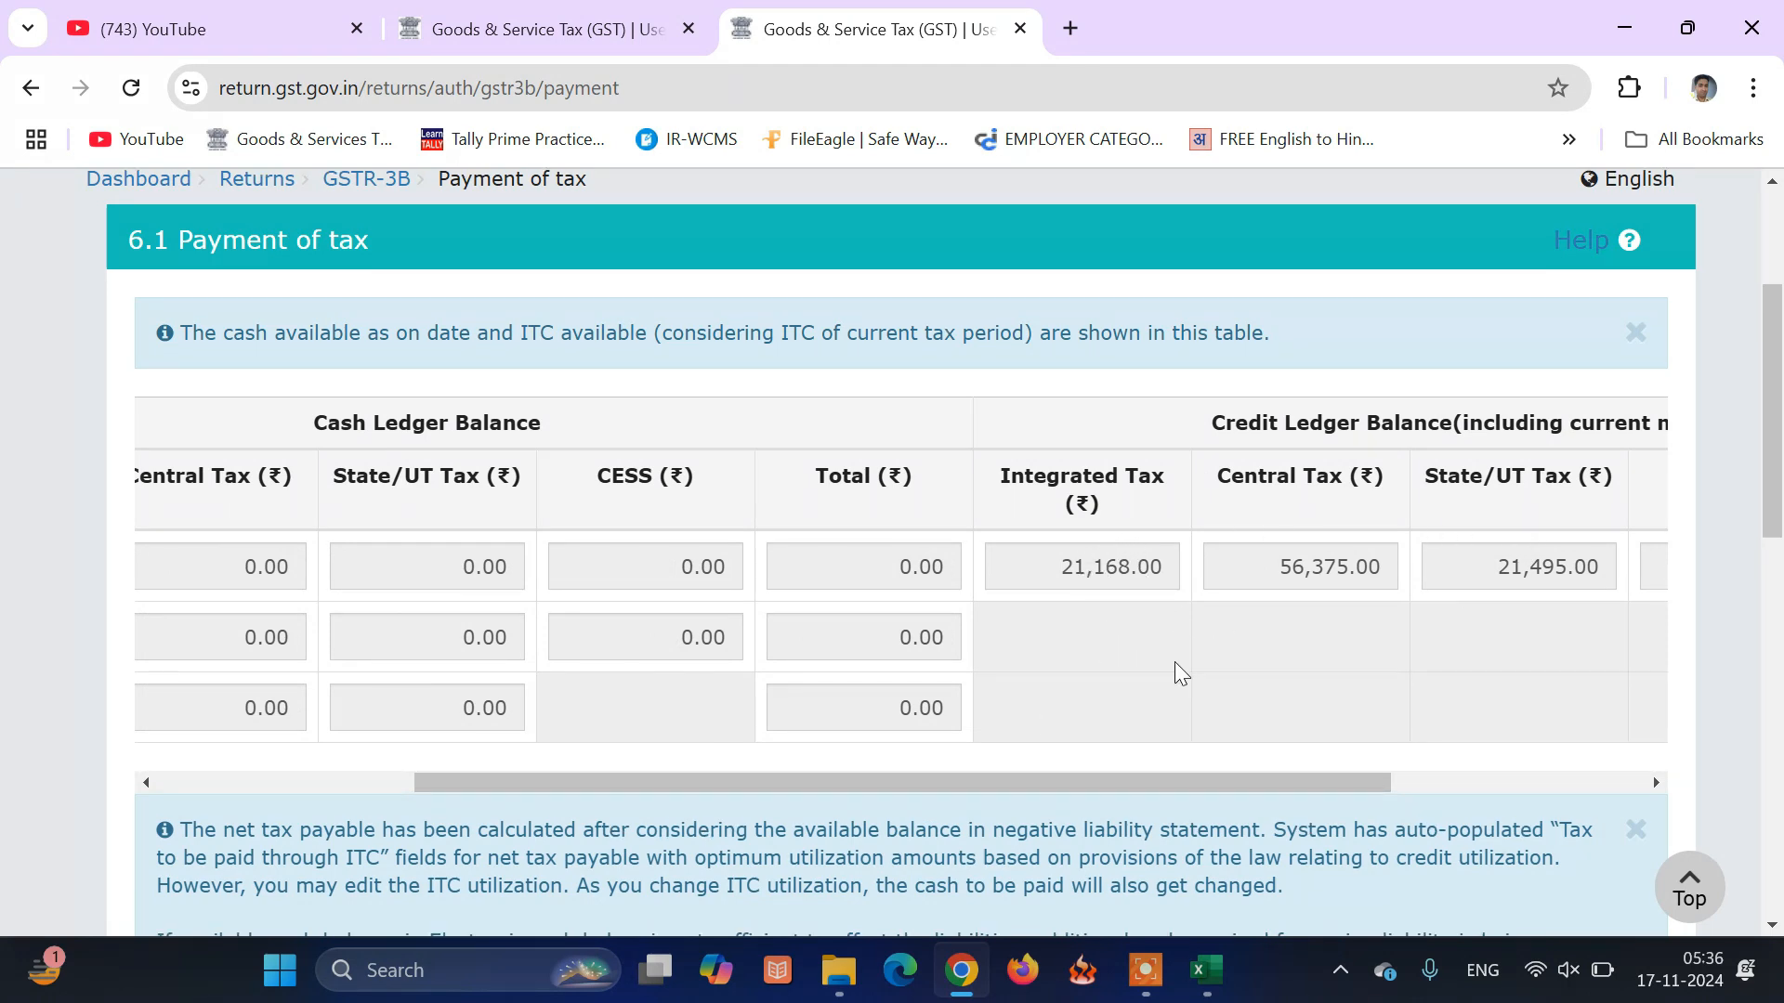
scroll(1175, 662, "down", 6)
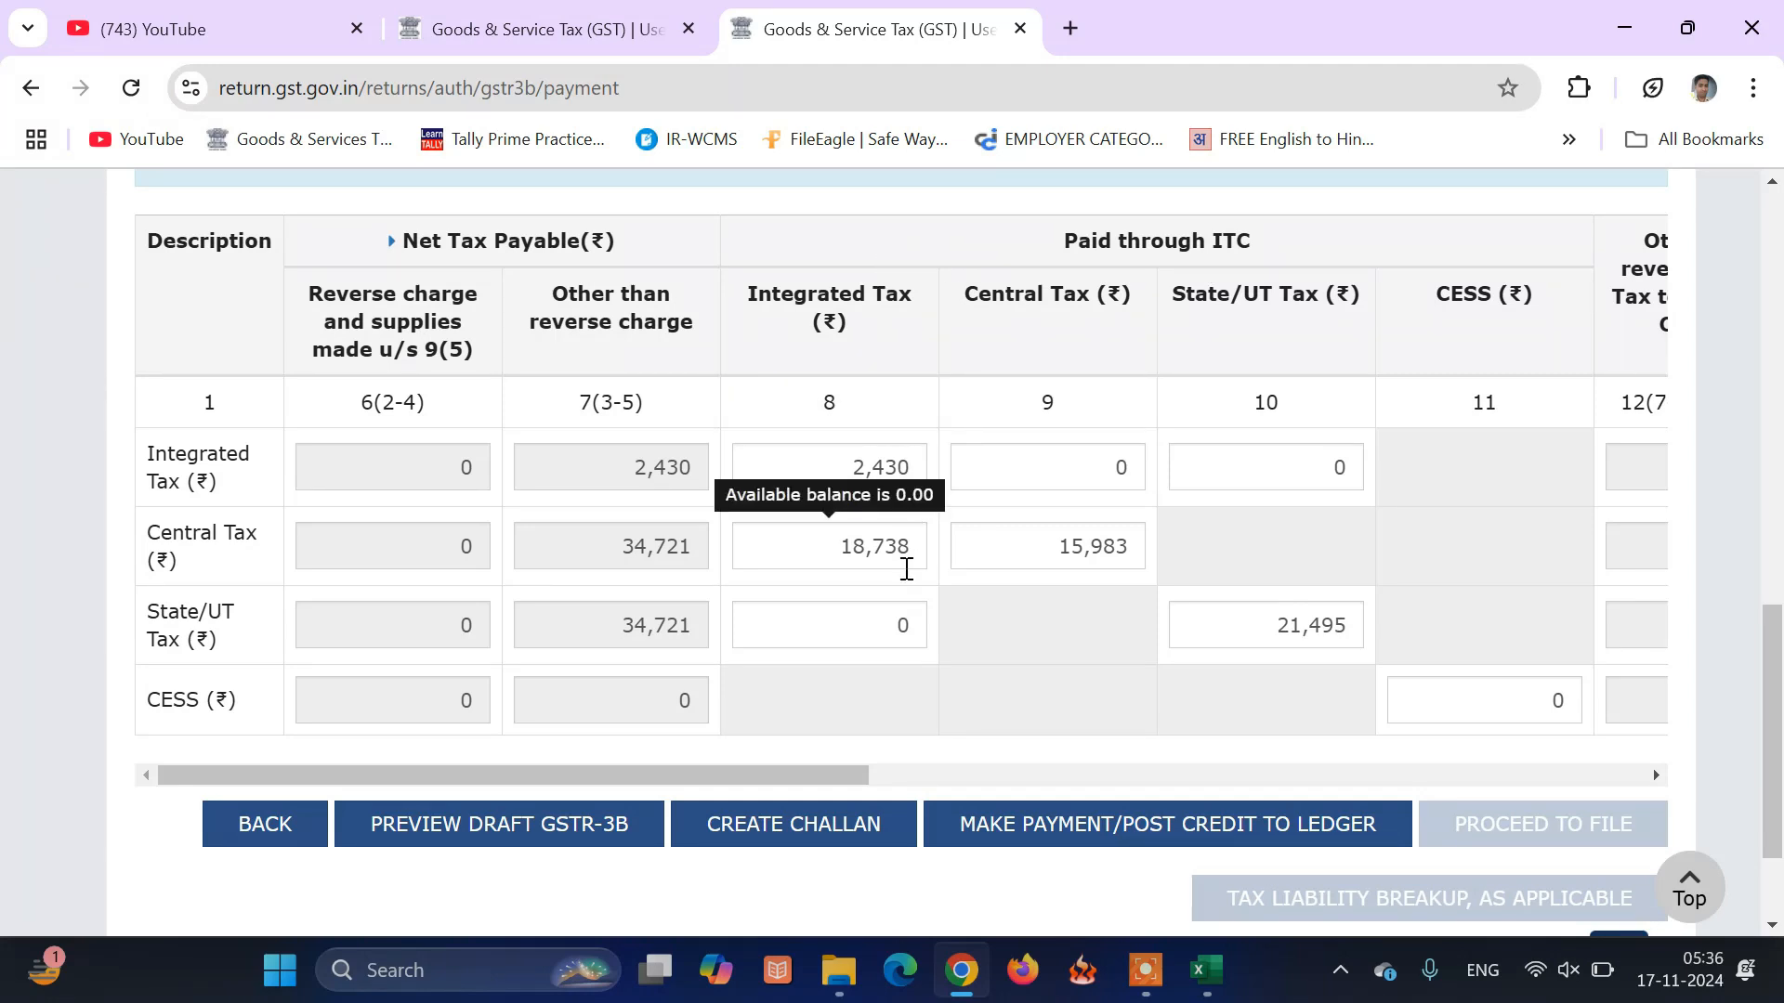
mouse_move(785, 562)
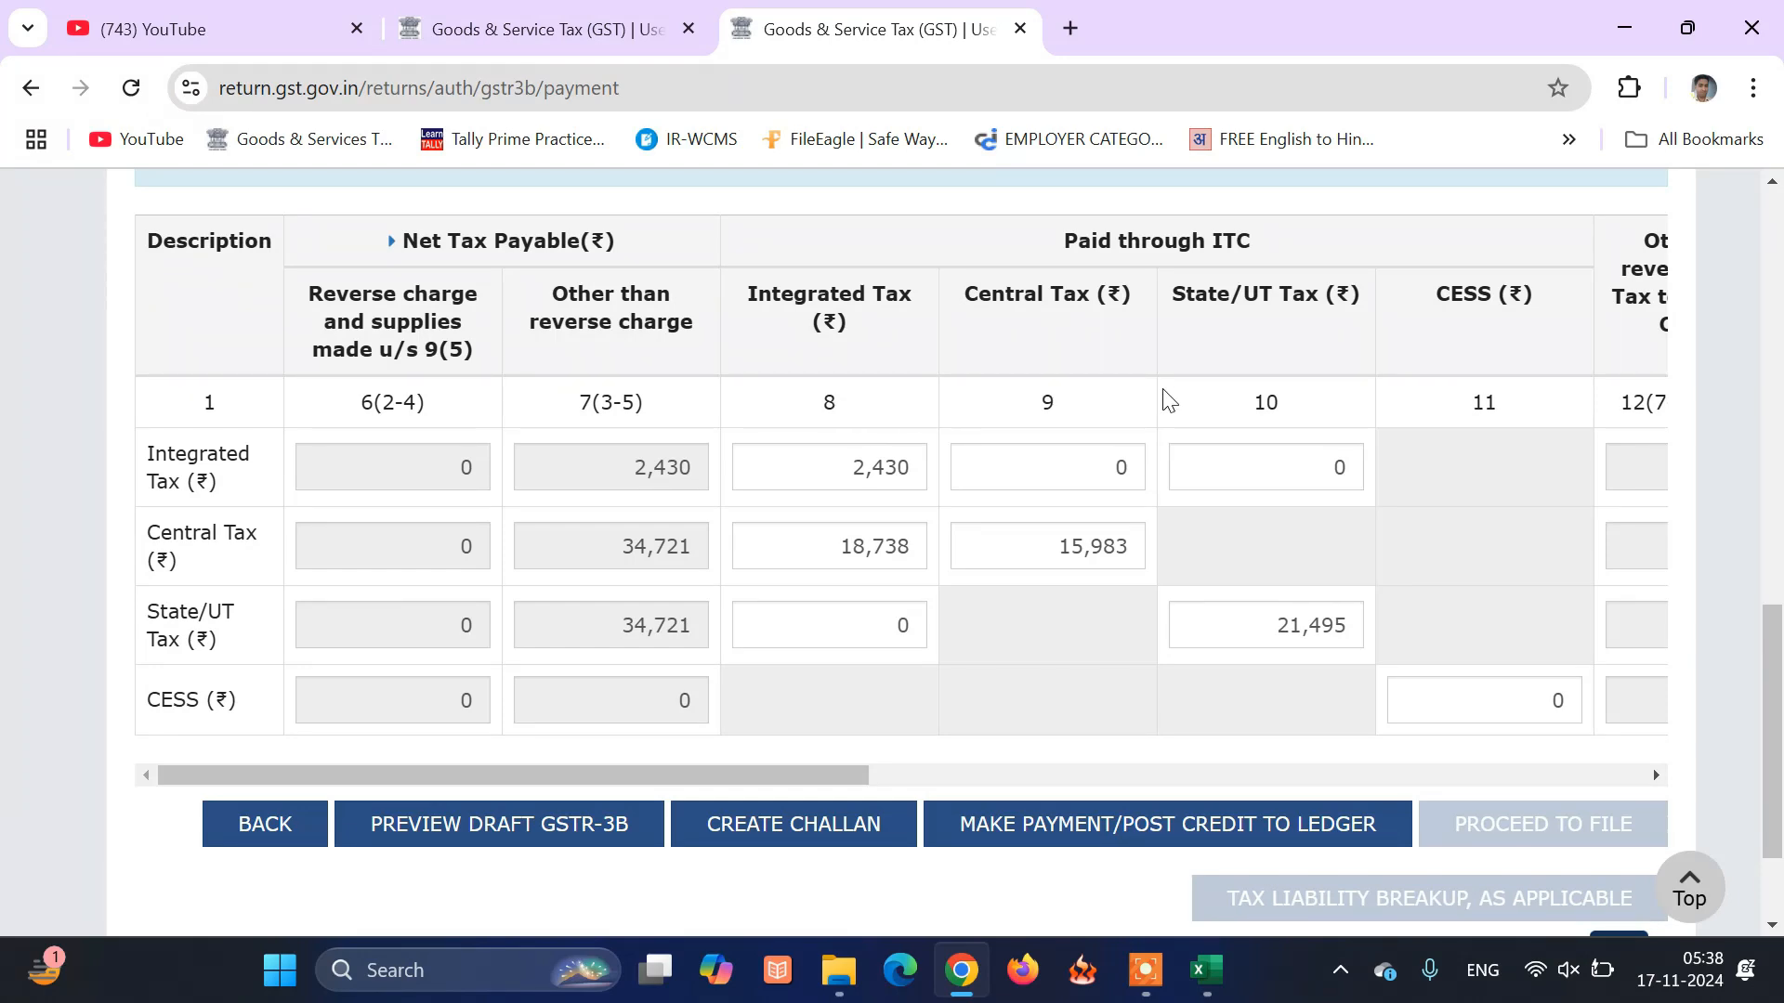
scroll(1365, 358, "up", 10)
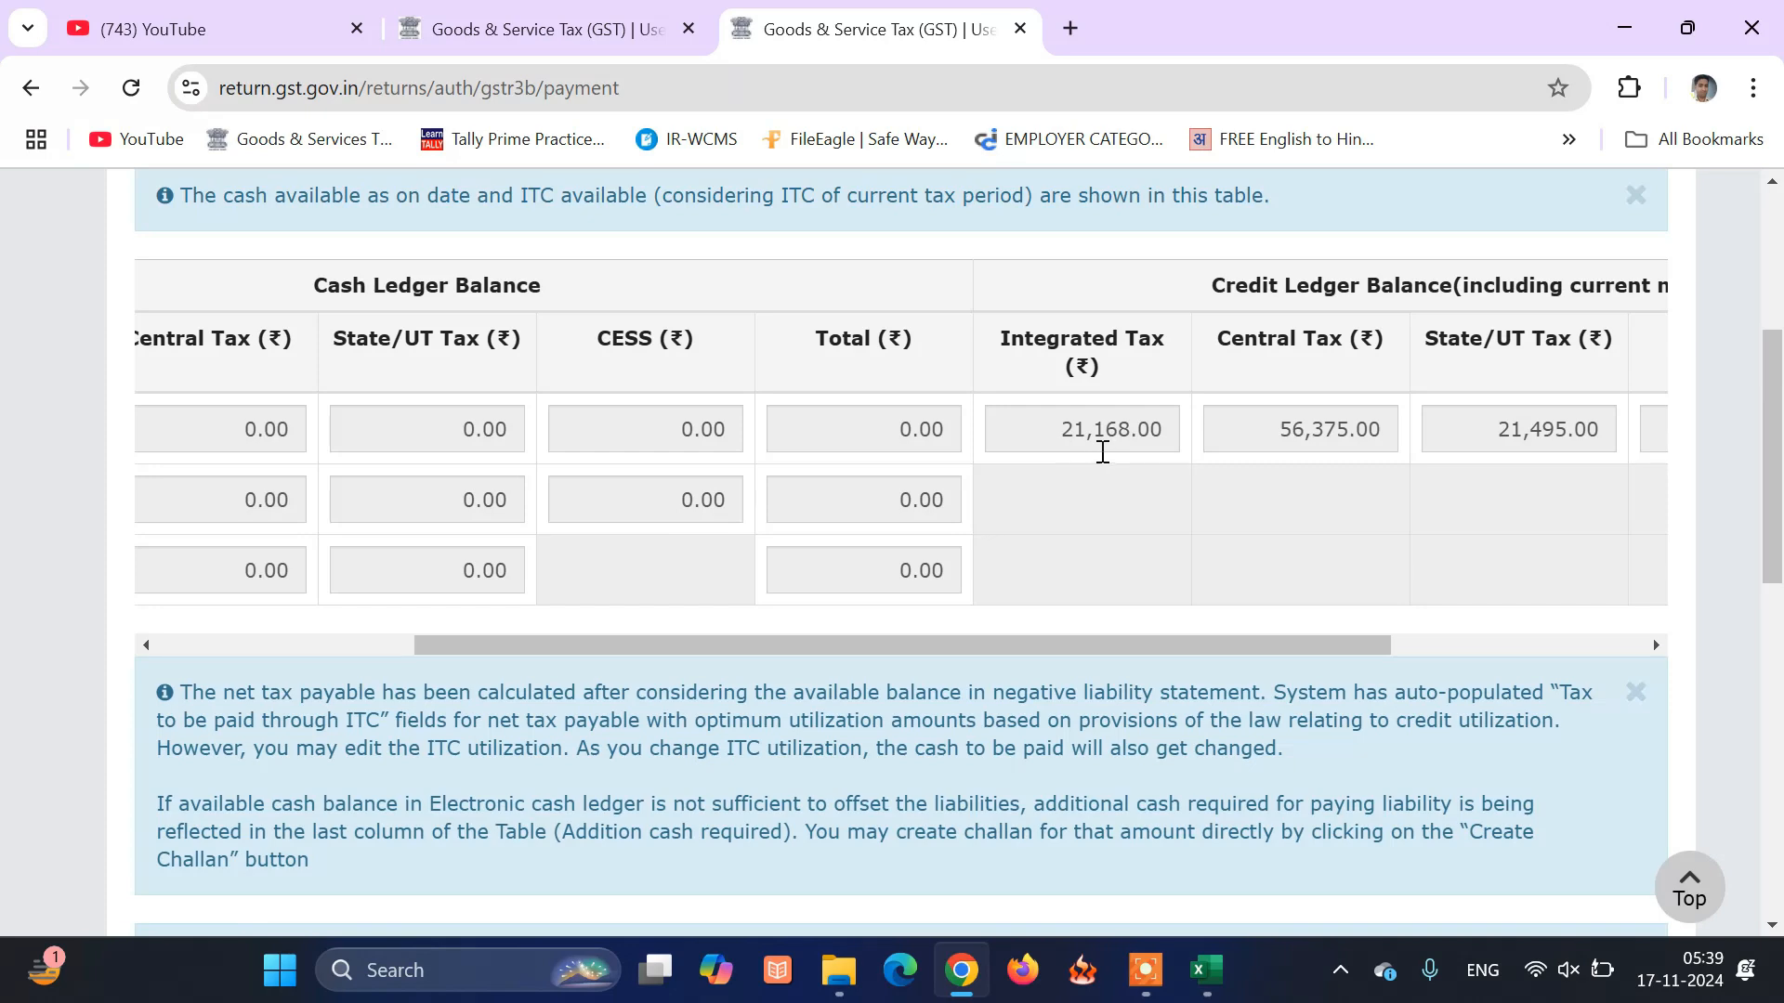
scroll(1118, 585, "down", 8)
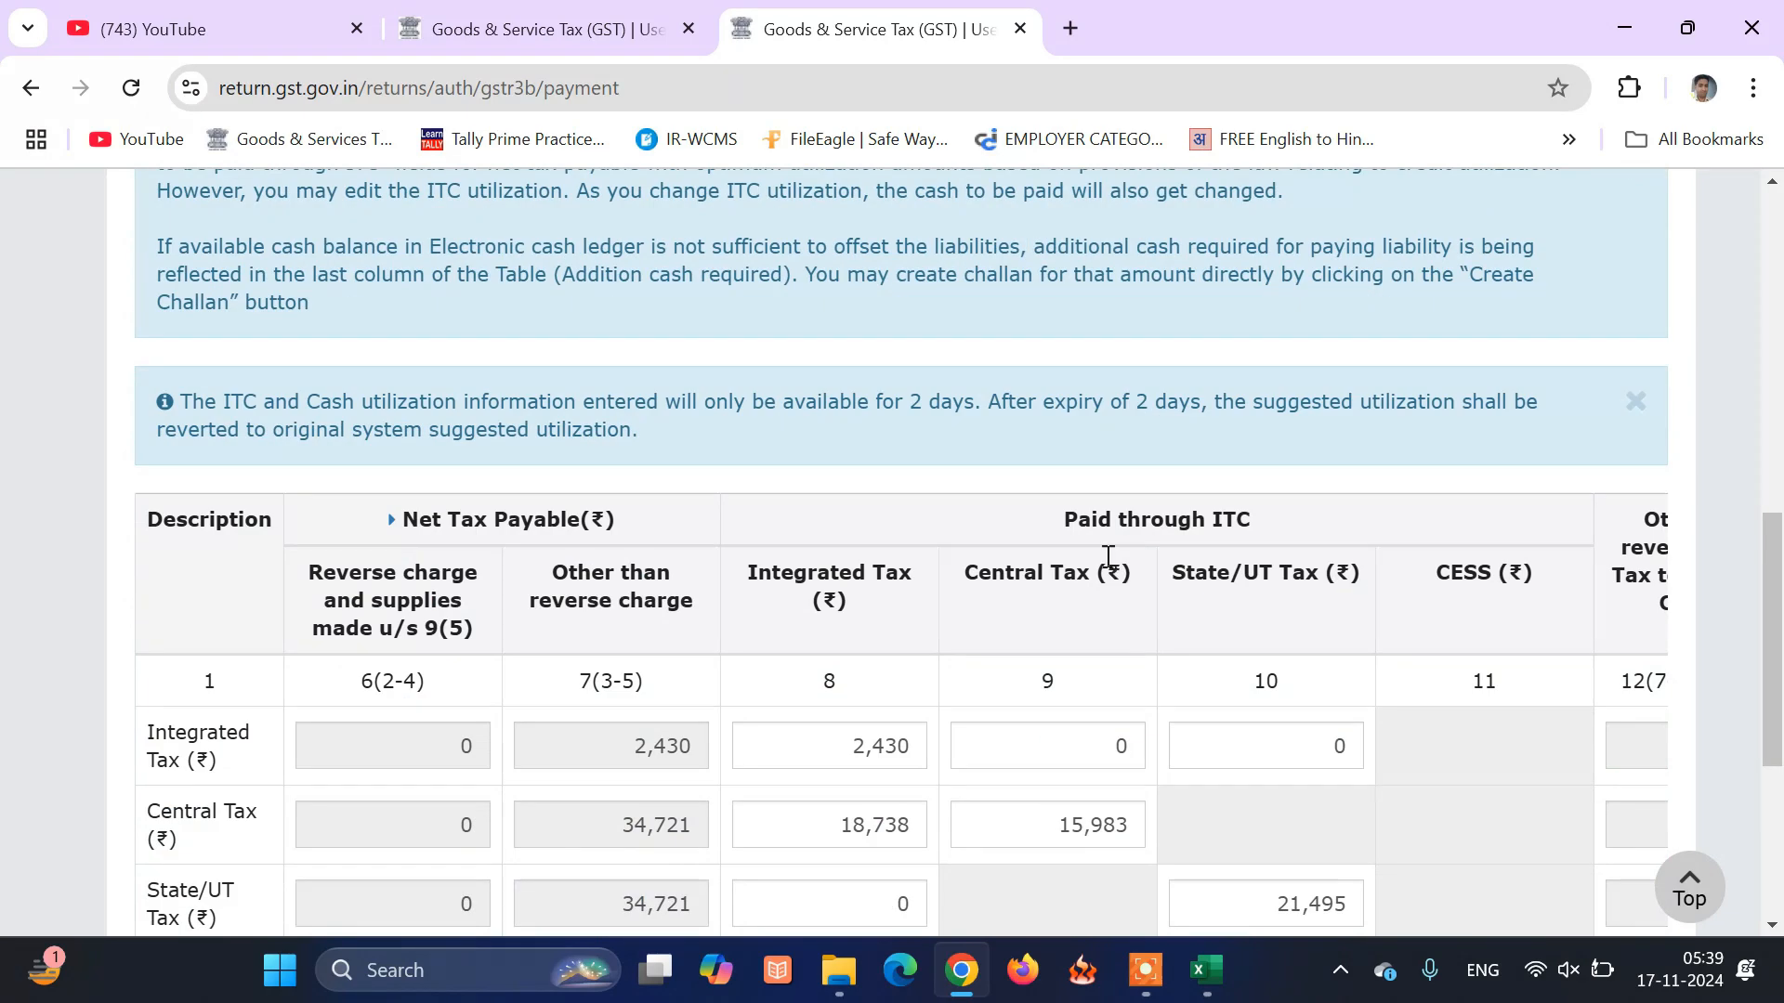
scroll(685, 585, "down", 2)
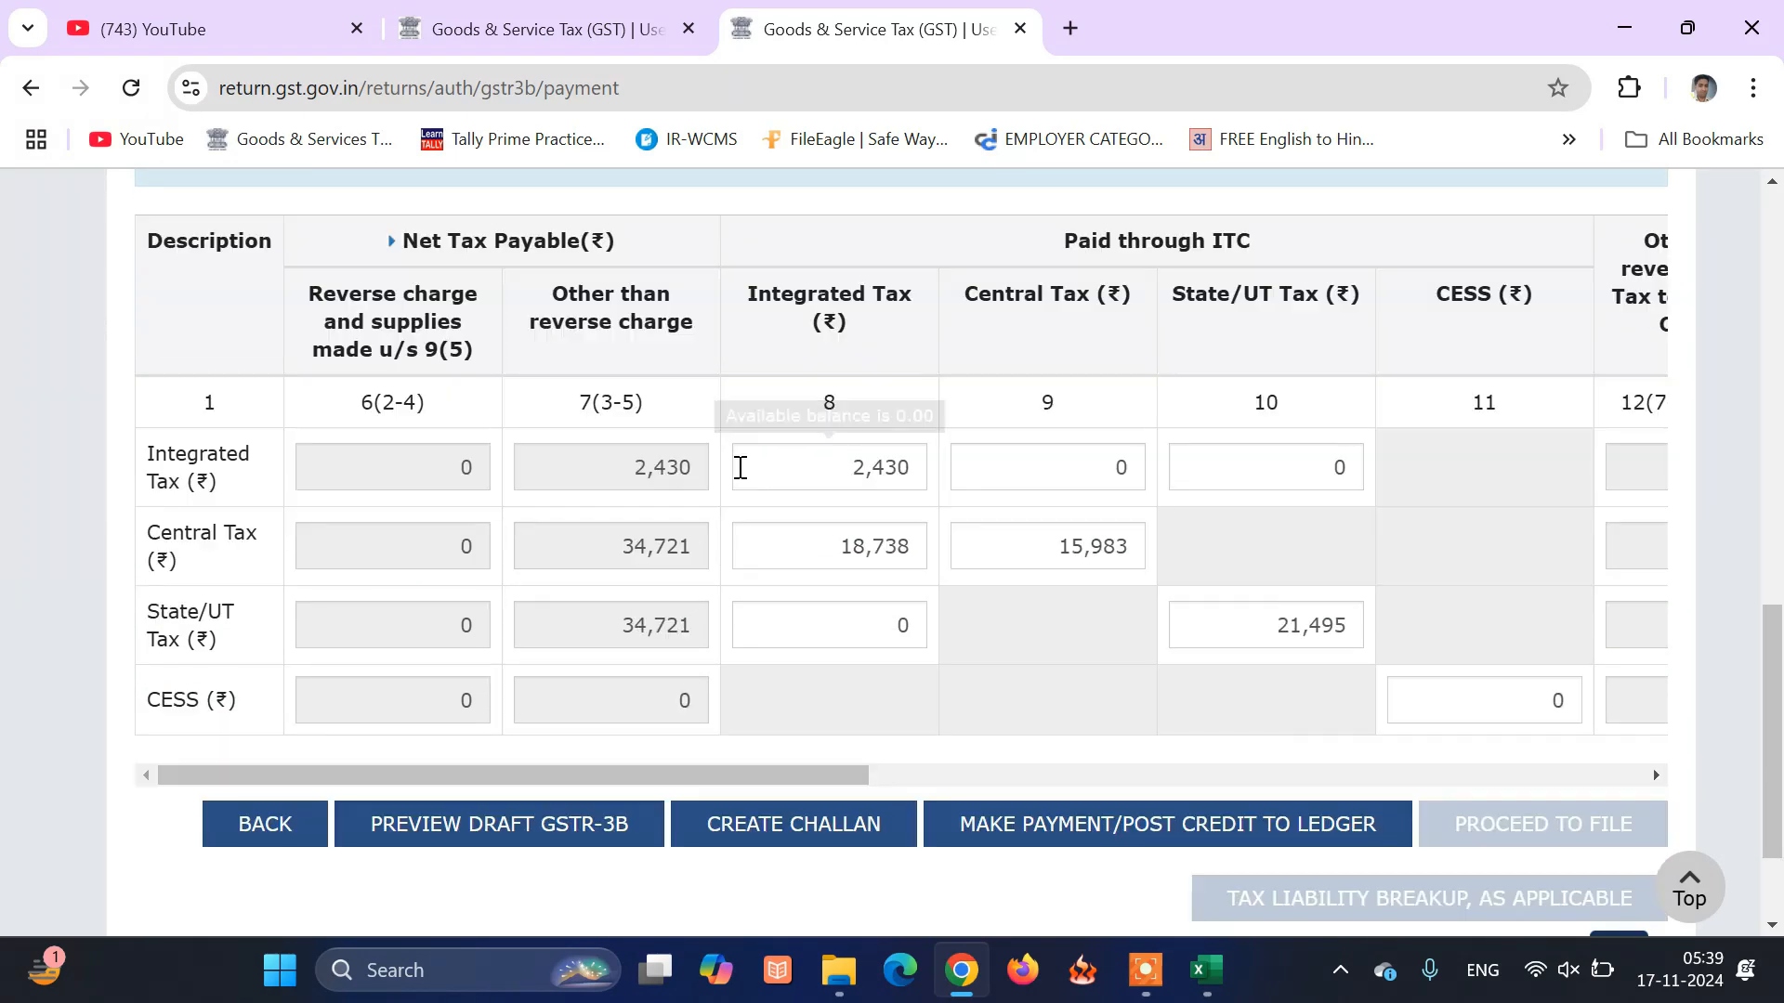
Check how integrated and central tax credit is allocated to the Integrated Tax and Central Tax liabilities against the credit ledger balances
mouse_move(784, 478)
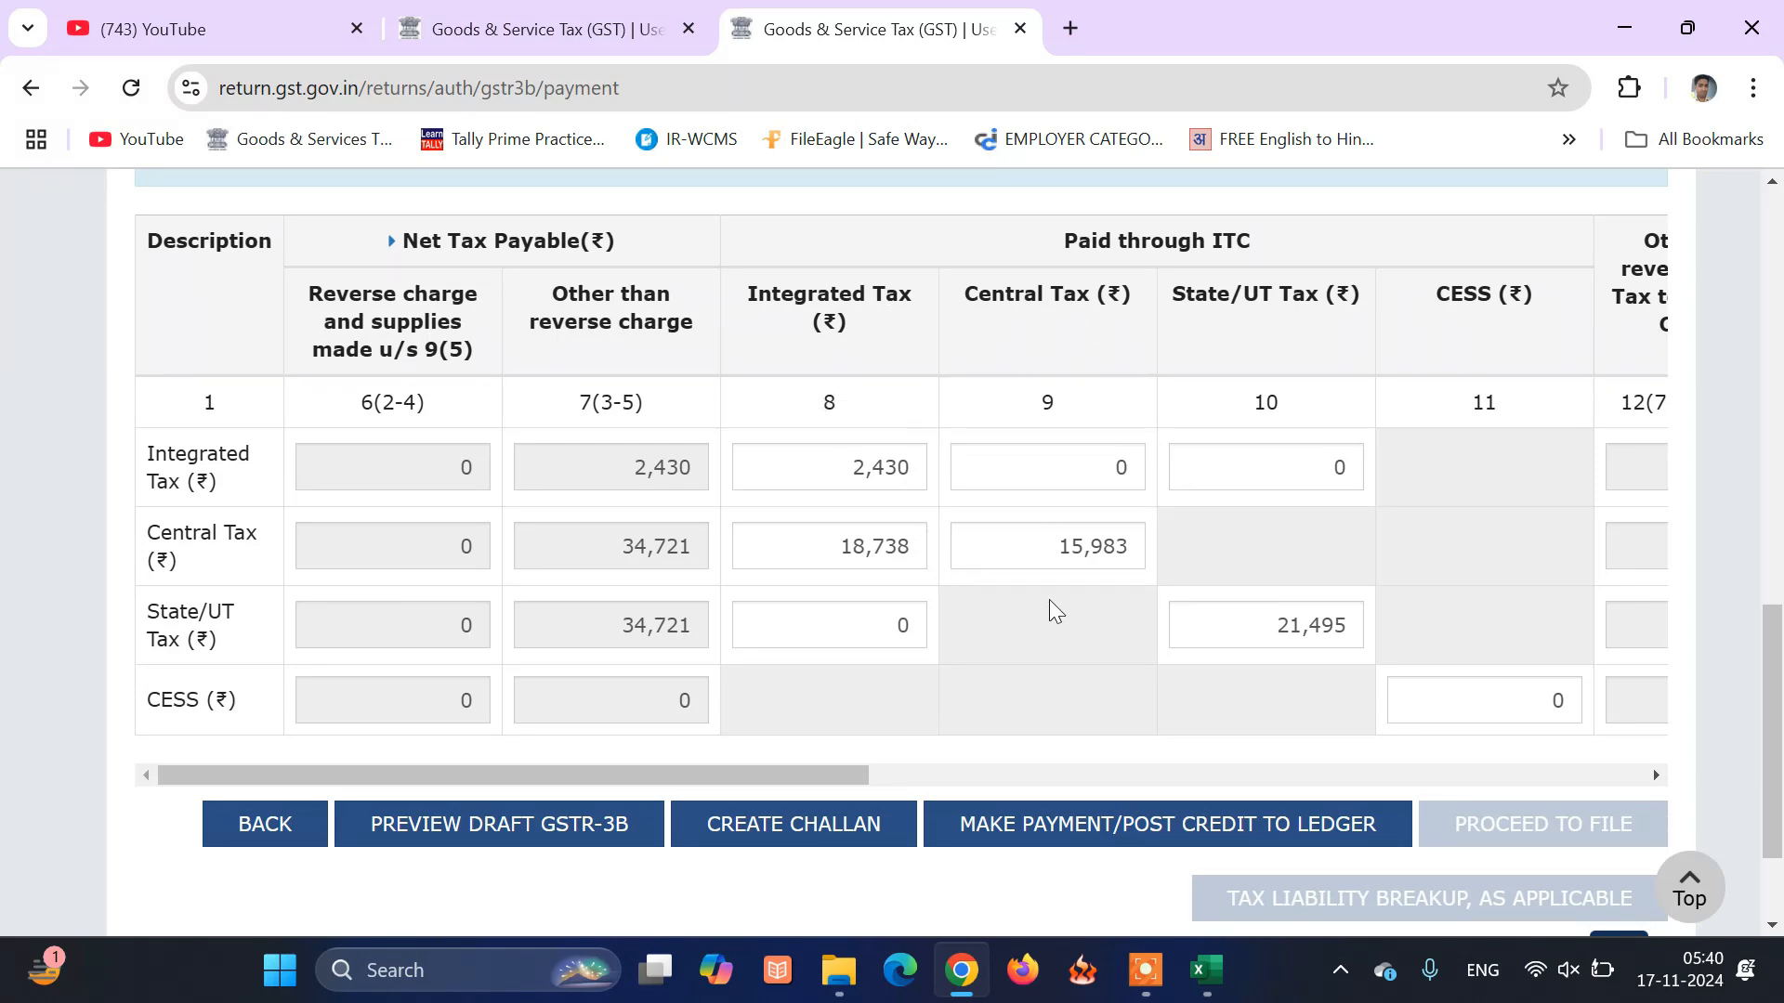
scroll(1056, 616, "up", 7)
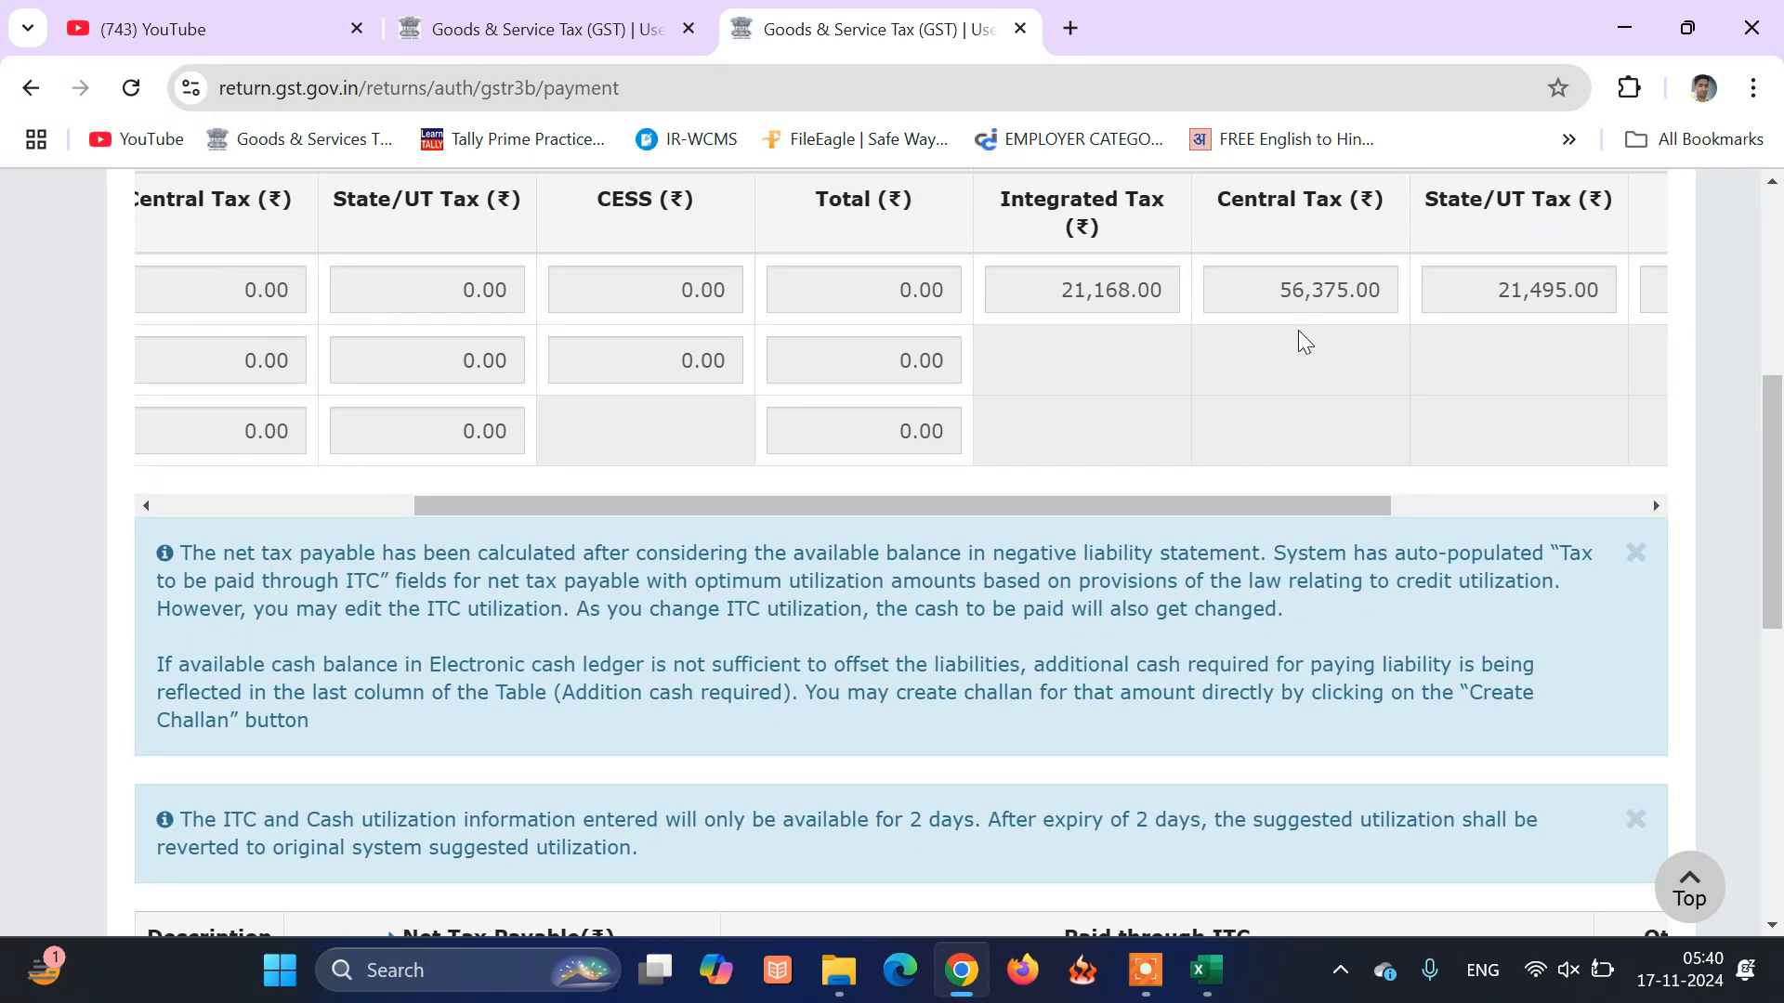
scroll(1178, 471, "down", 6)
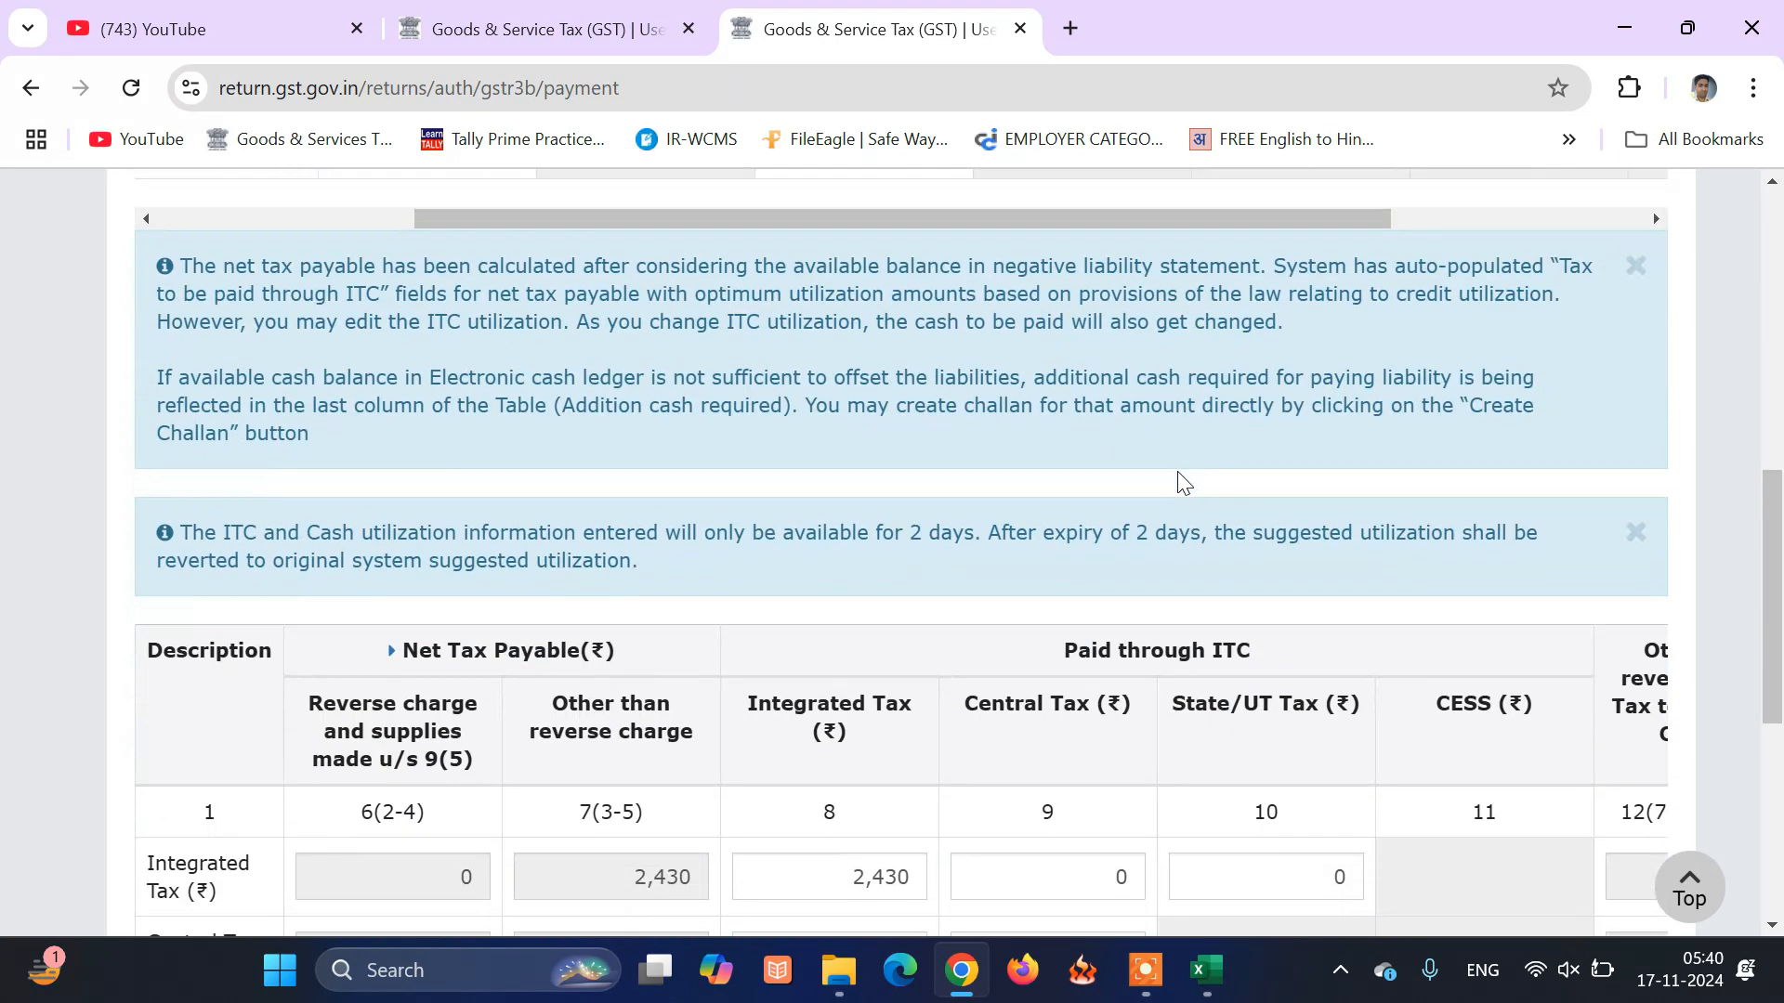
scroll(1178, 471, "down", 1)
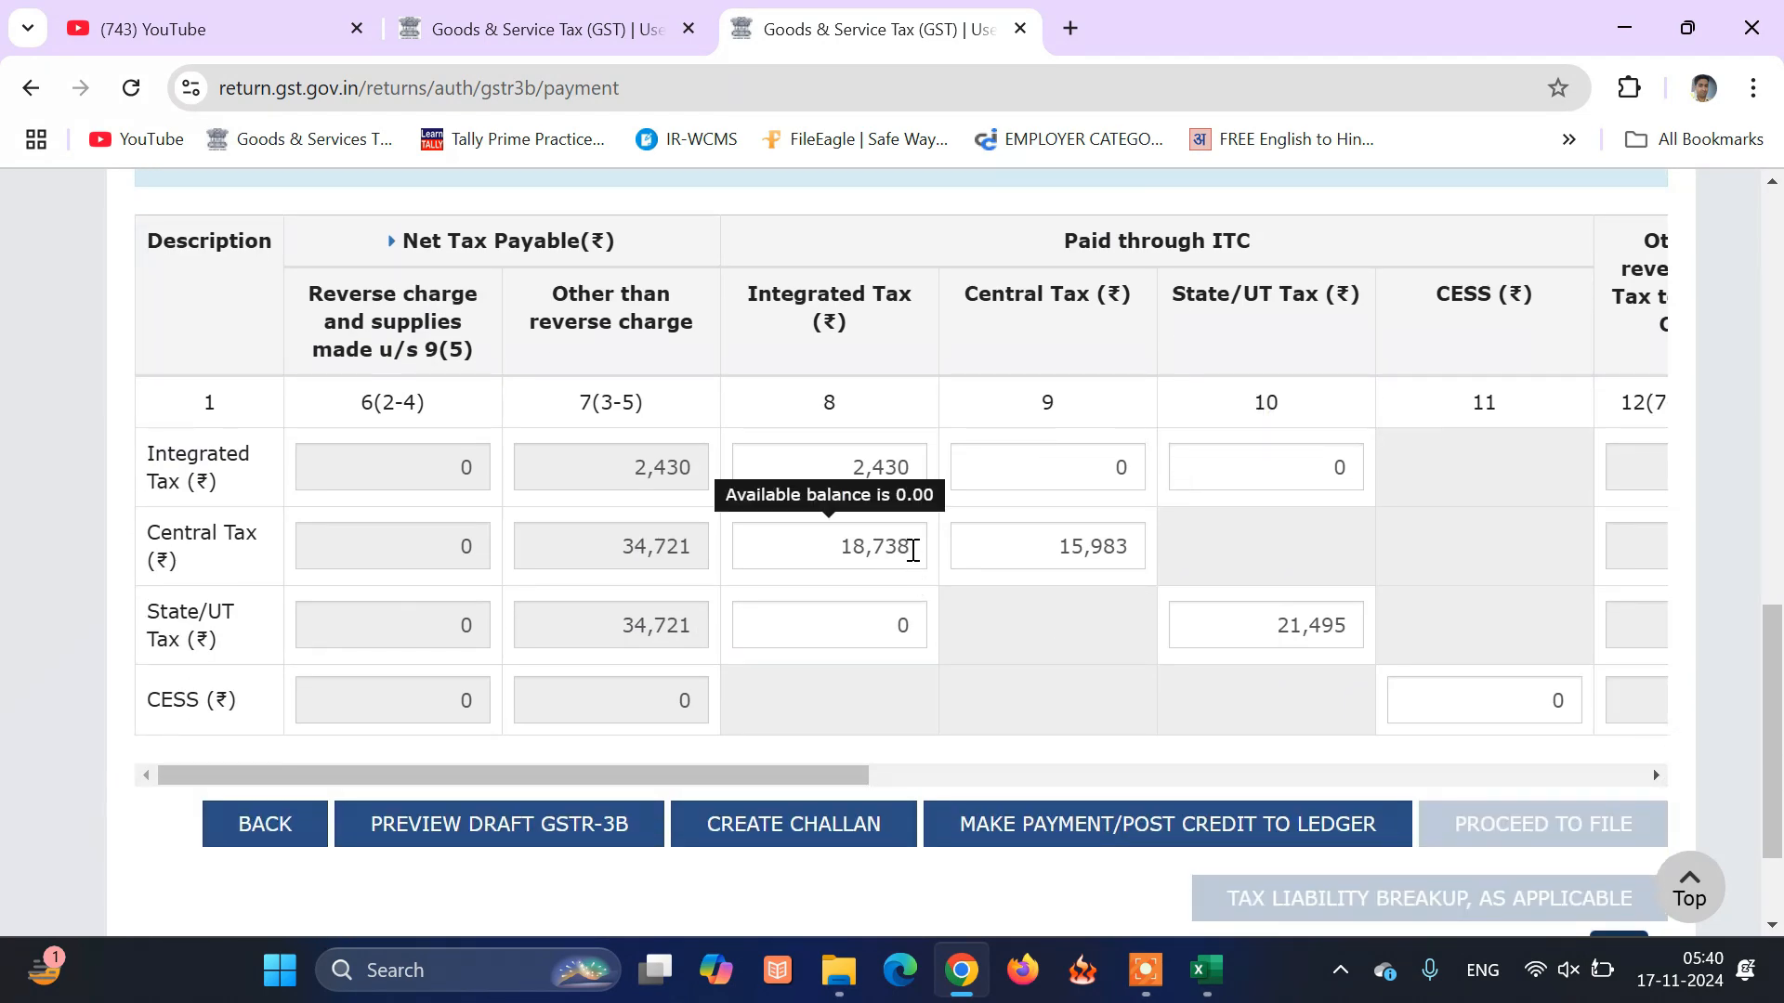
mouse_move(984, 554)
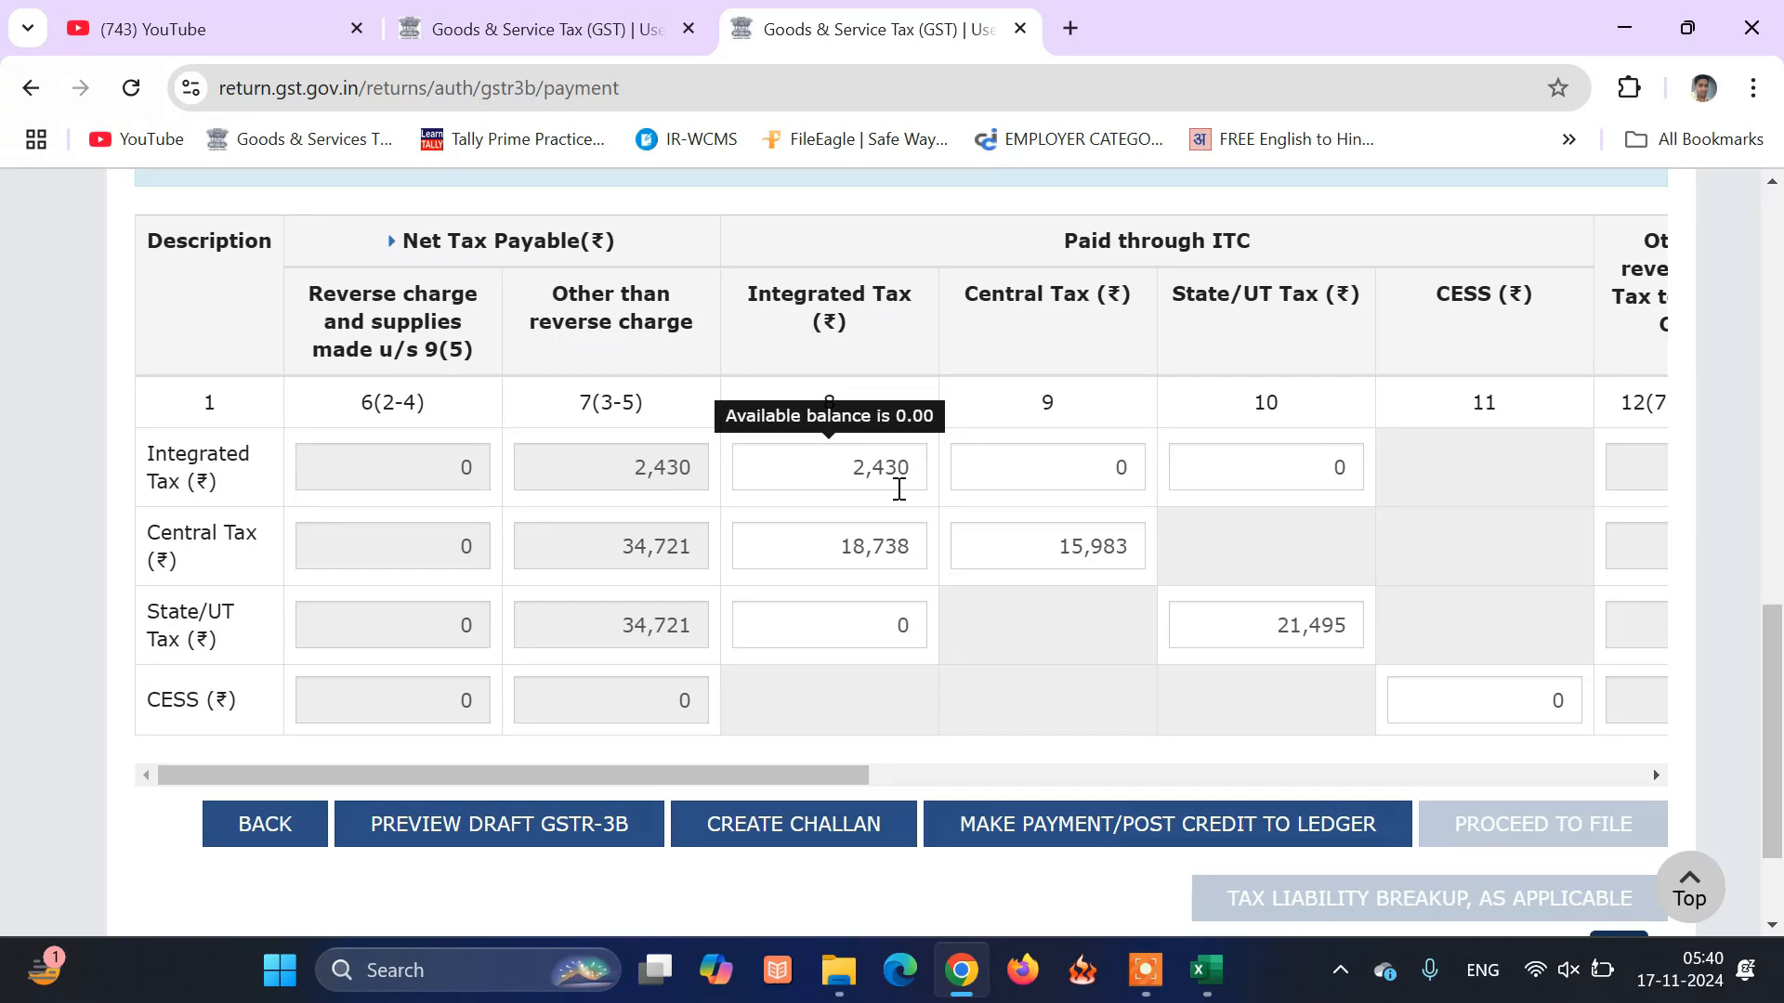
scroll(1100, 368, "up", 5)
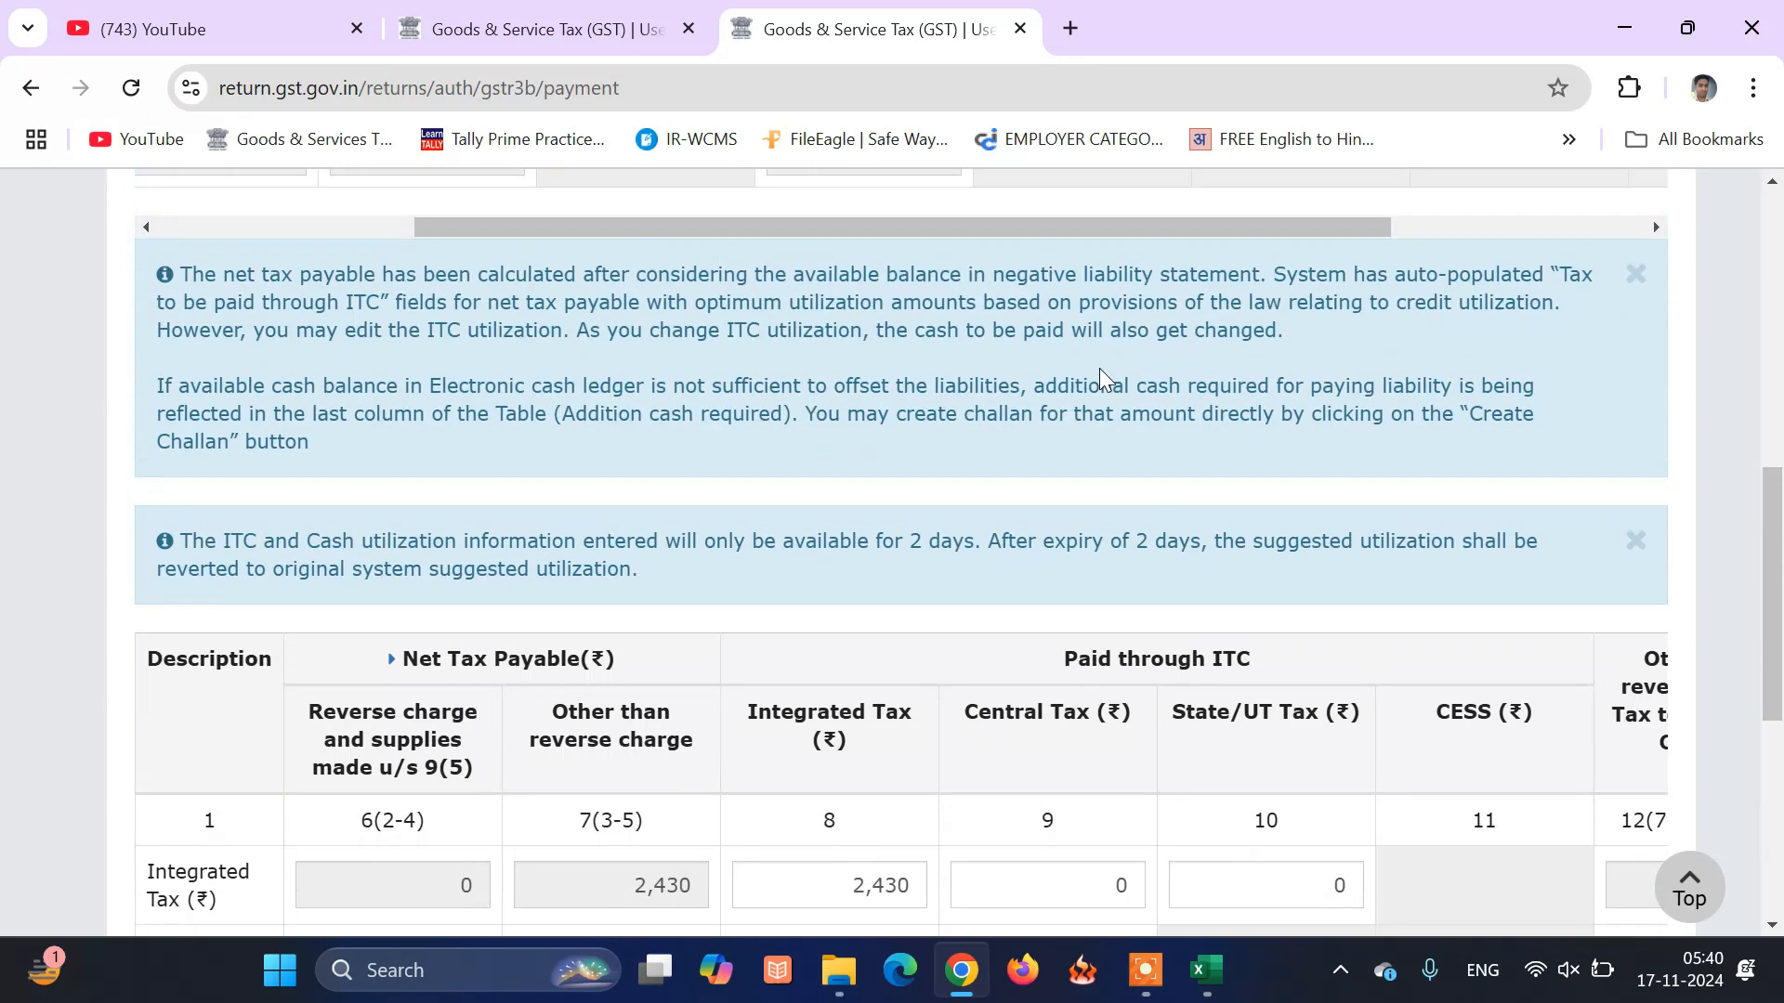
scroll(1100, 368, "up", 6)
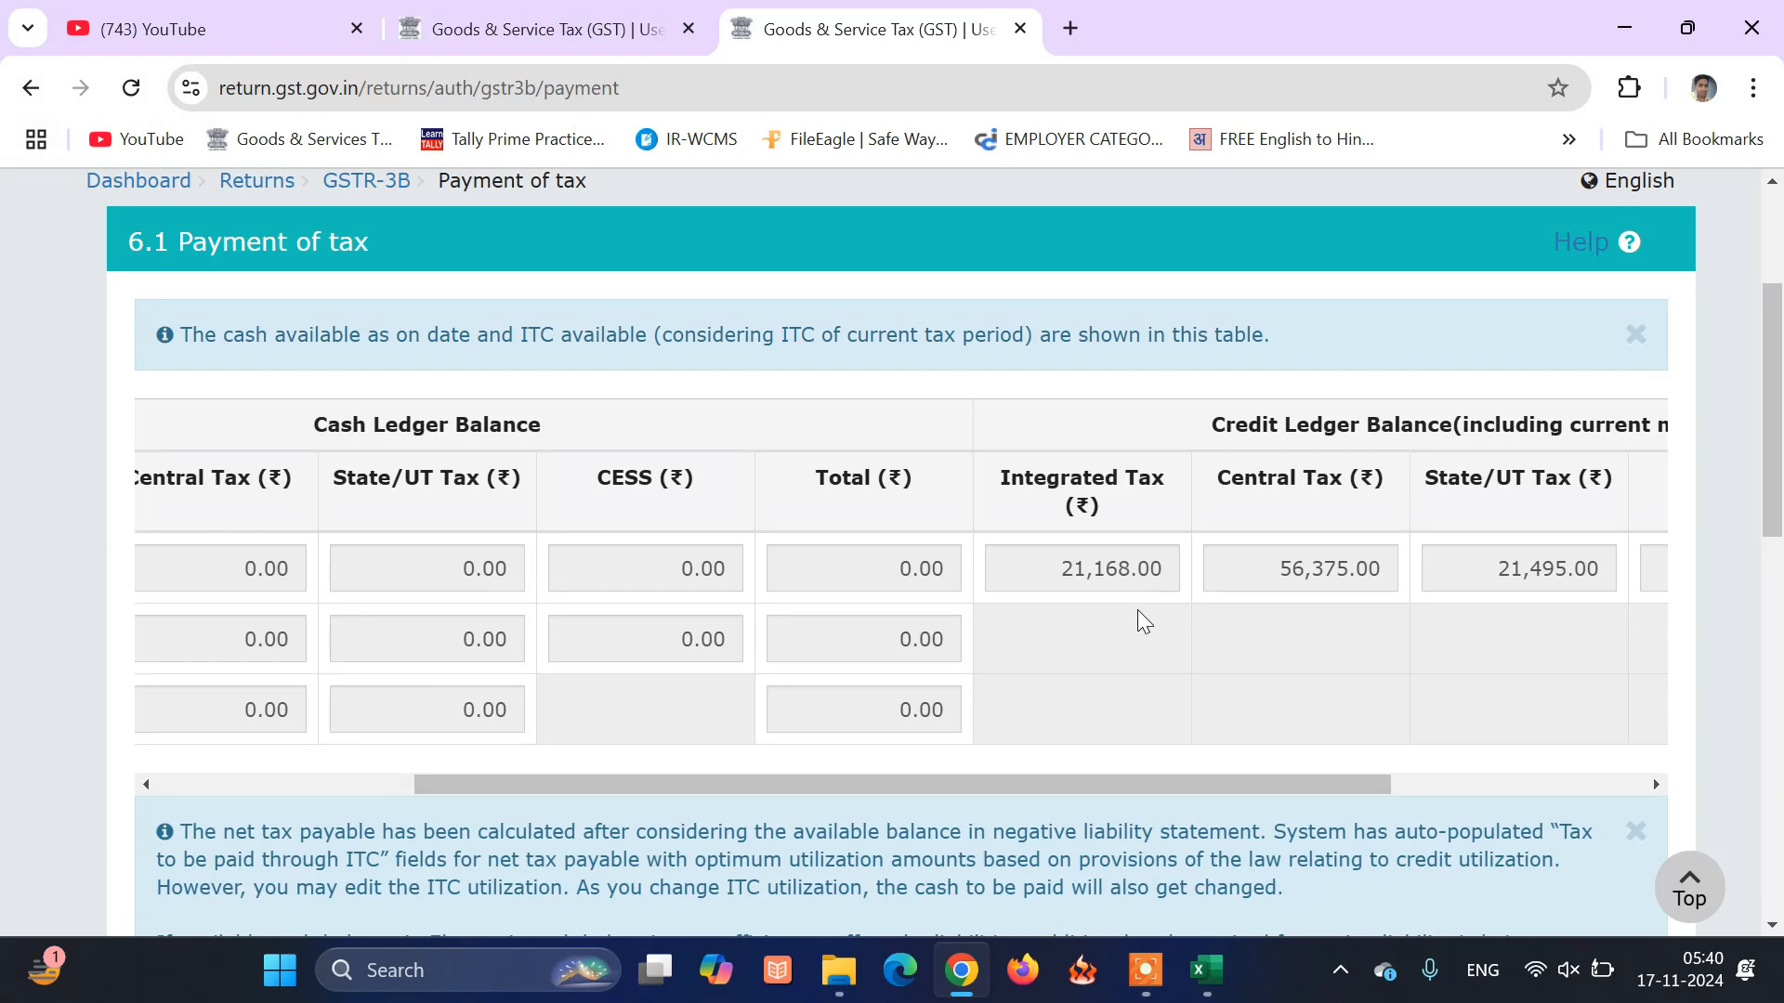
scroll(1137, 610, "down", 8)
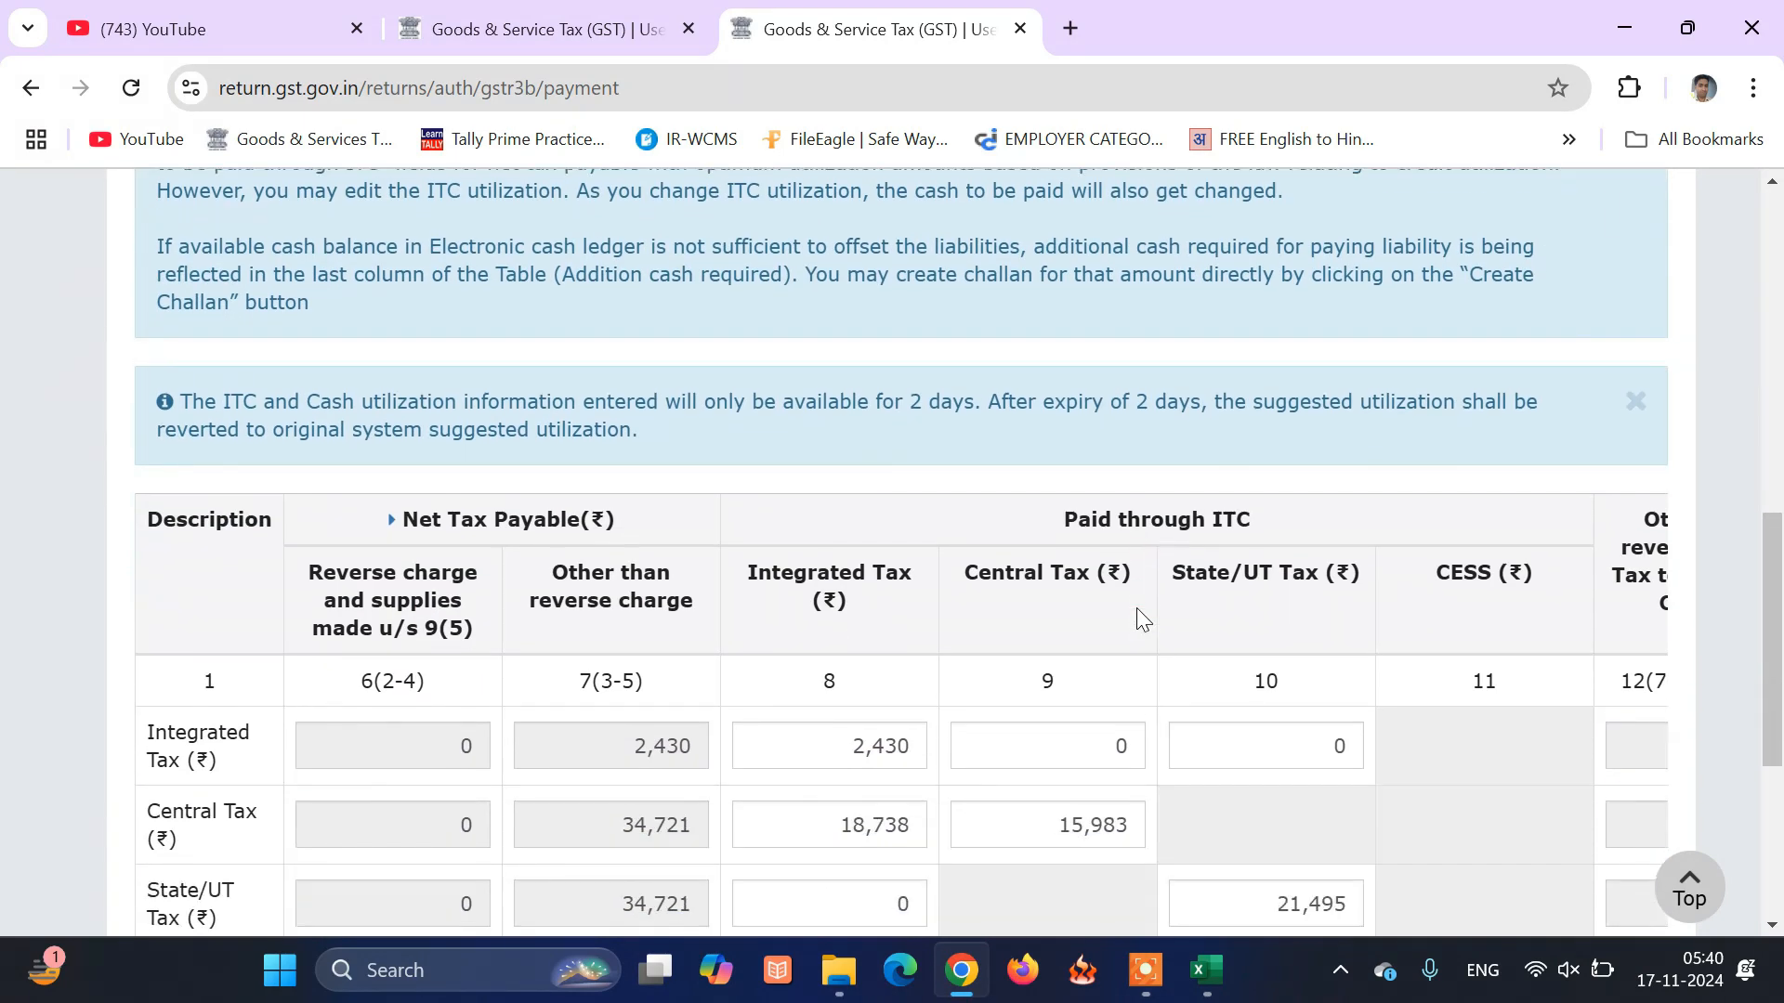
scroll(1141, 620, "down", 3)
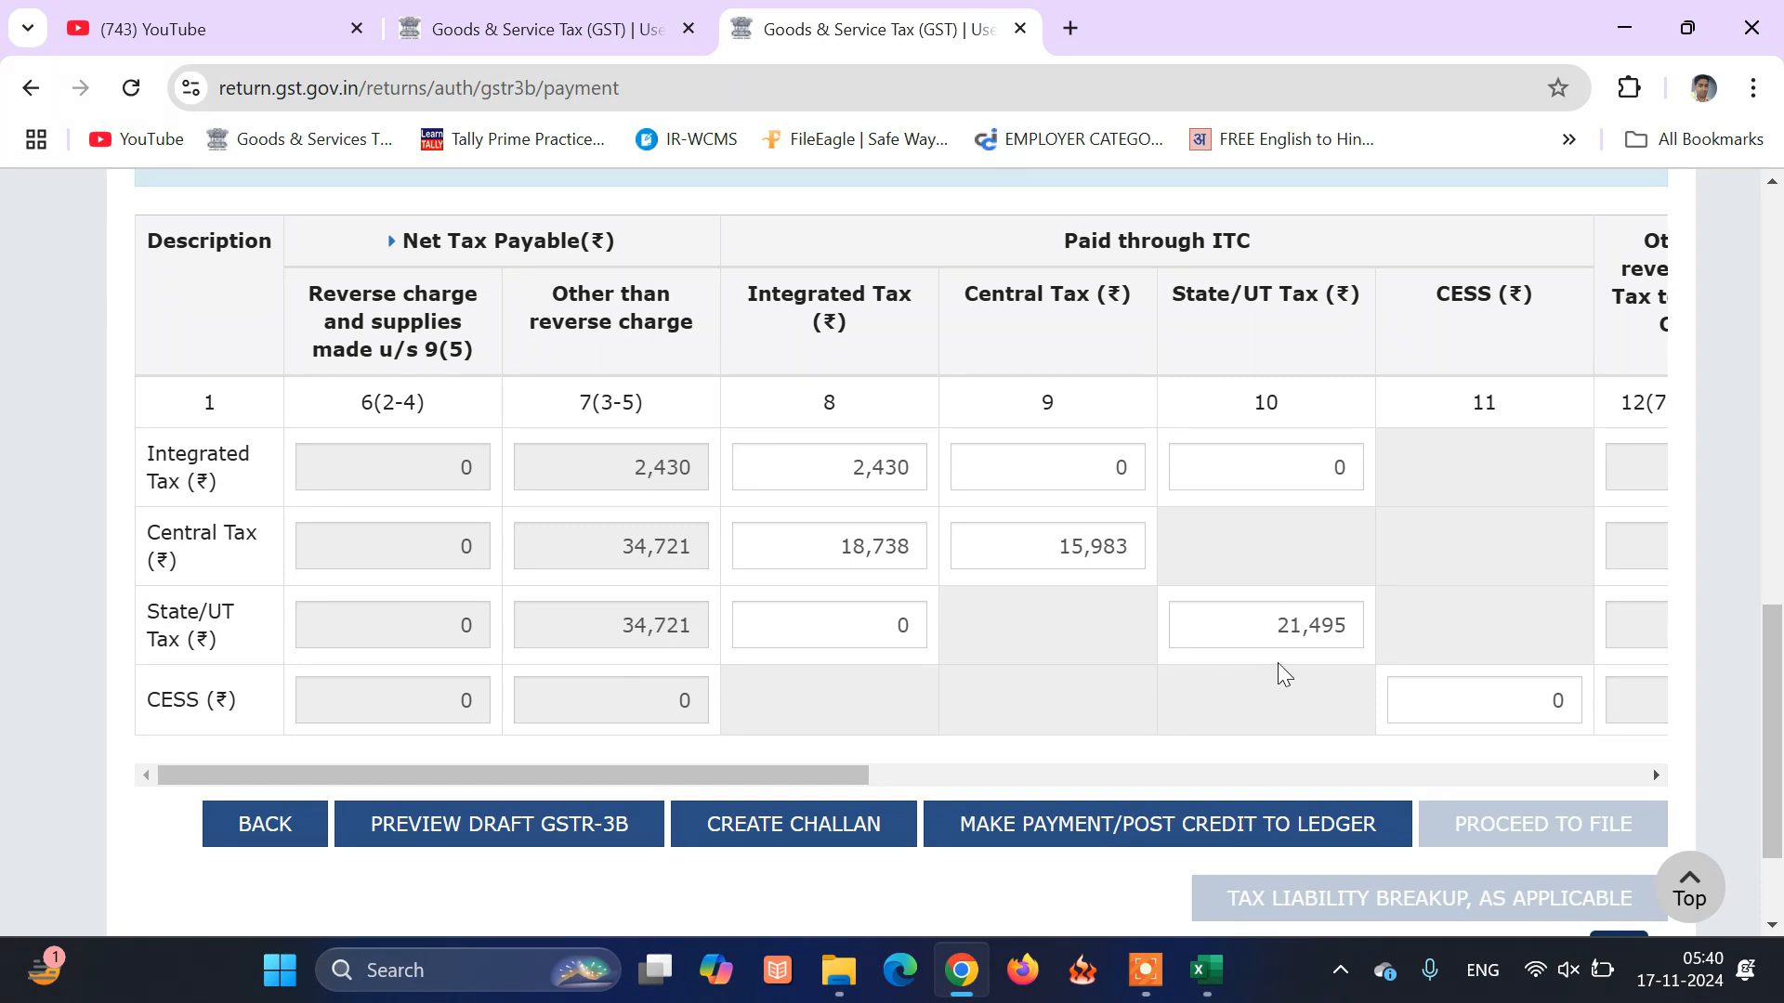
Compare the State/UT Tax credit applied to the State/UT Tax liability with its credit ledger balance
mouse_move(1309, 642)
scroll(1373, 645, "up", 8)
scroll(1373, 647, "up", 1)
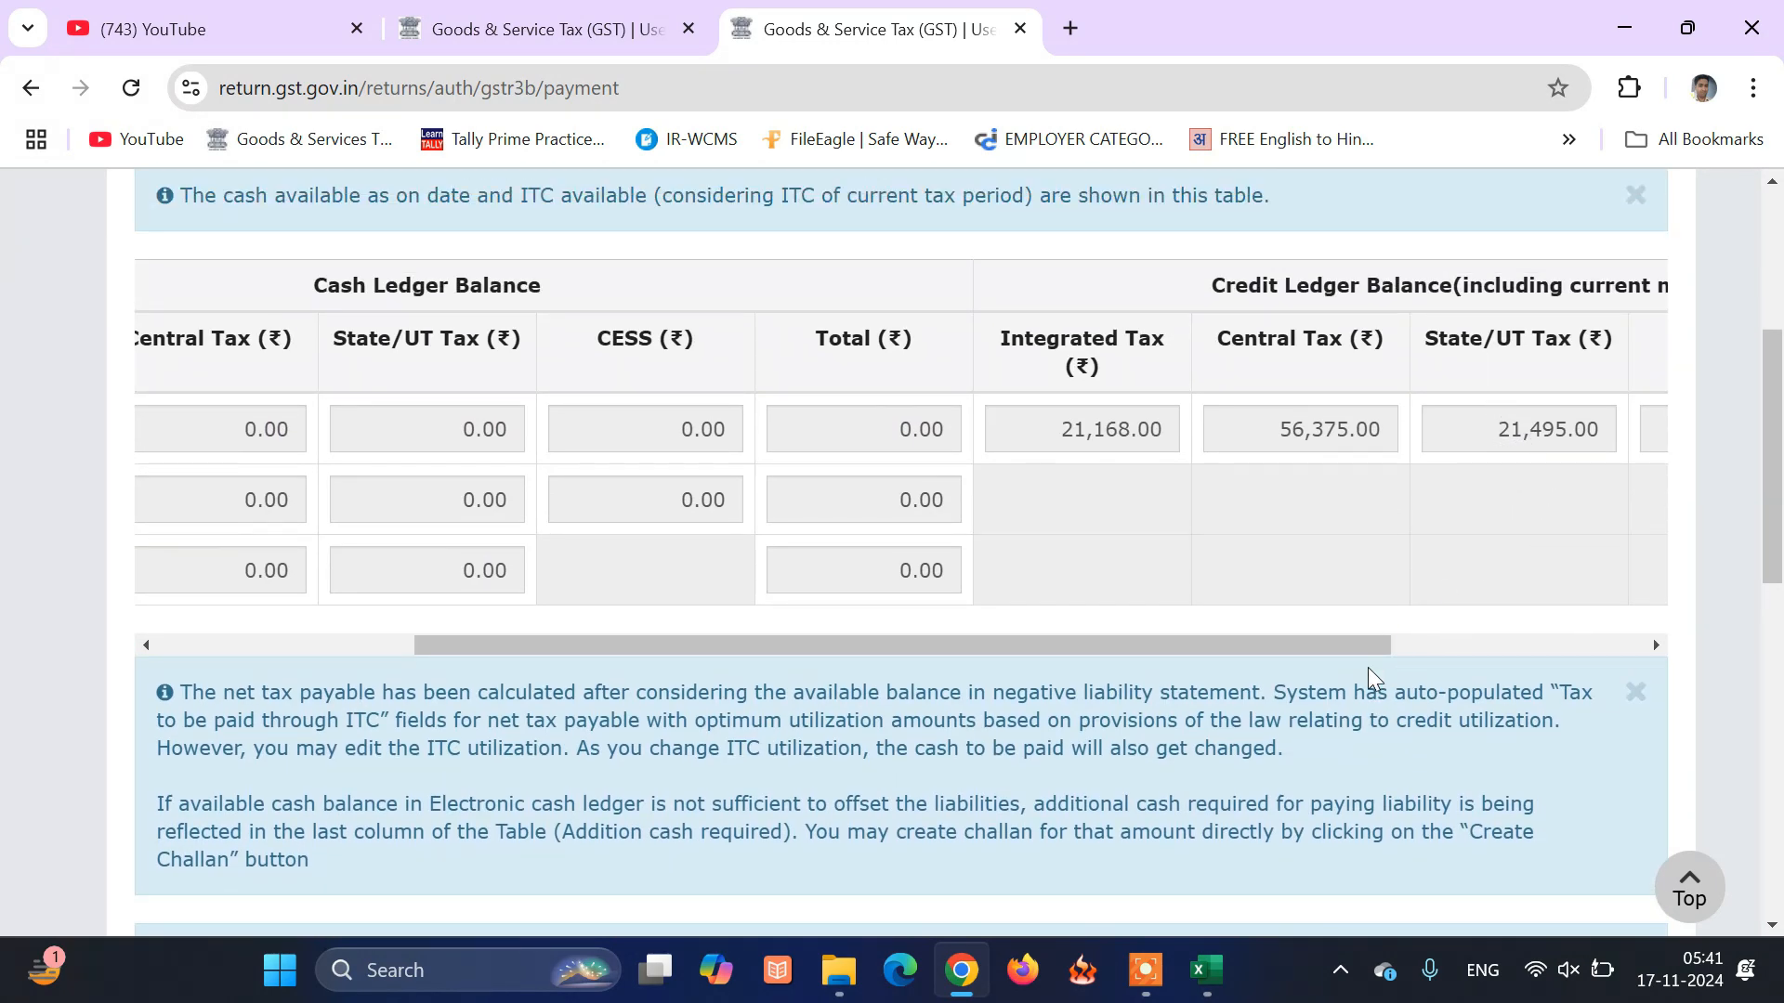
scroll(1366, 667, "down", 9)
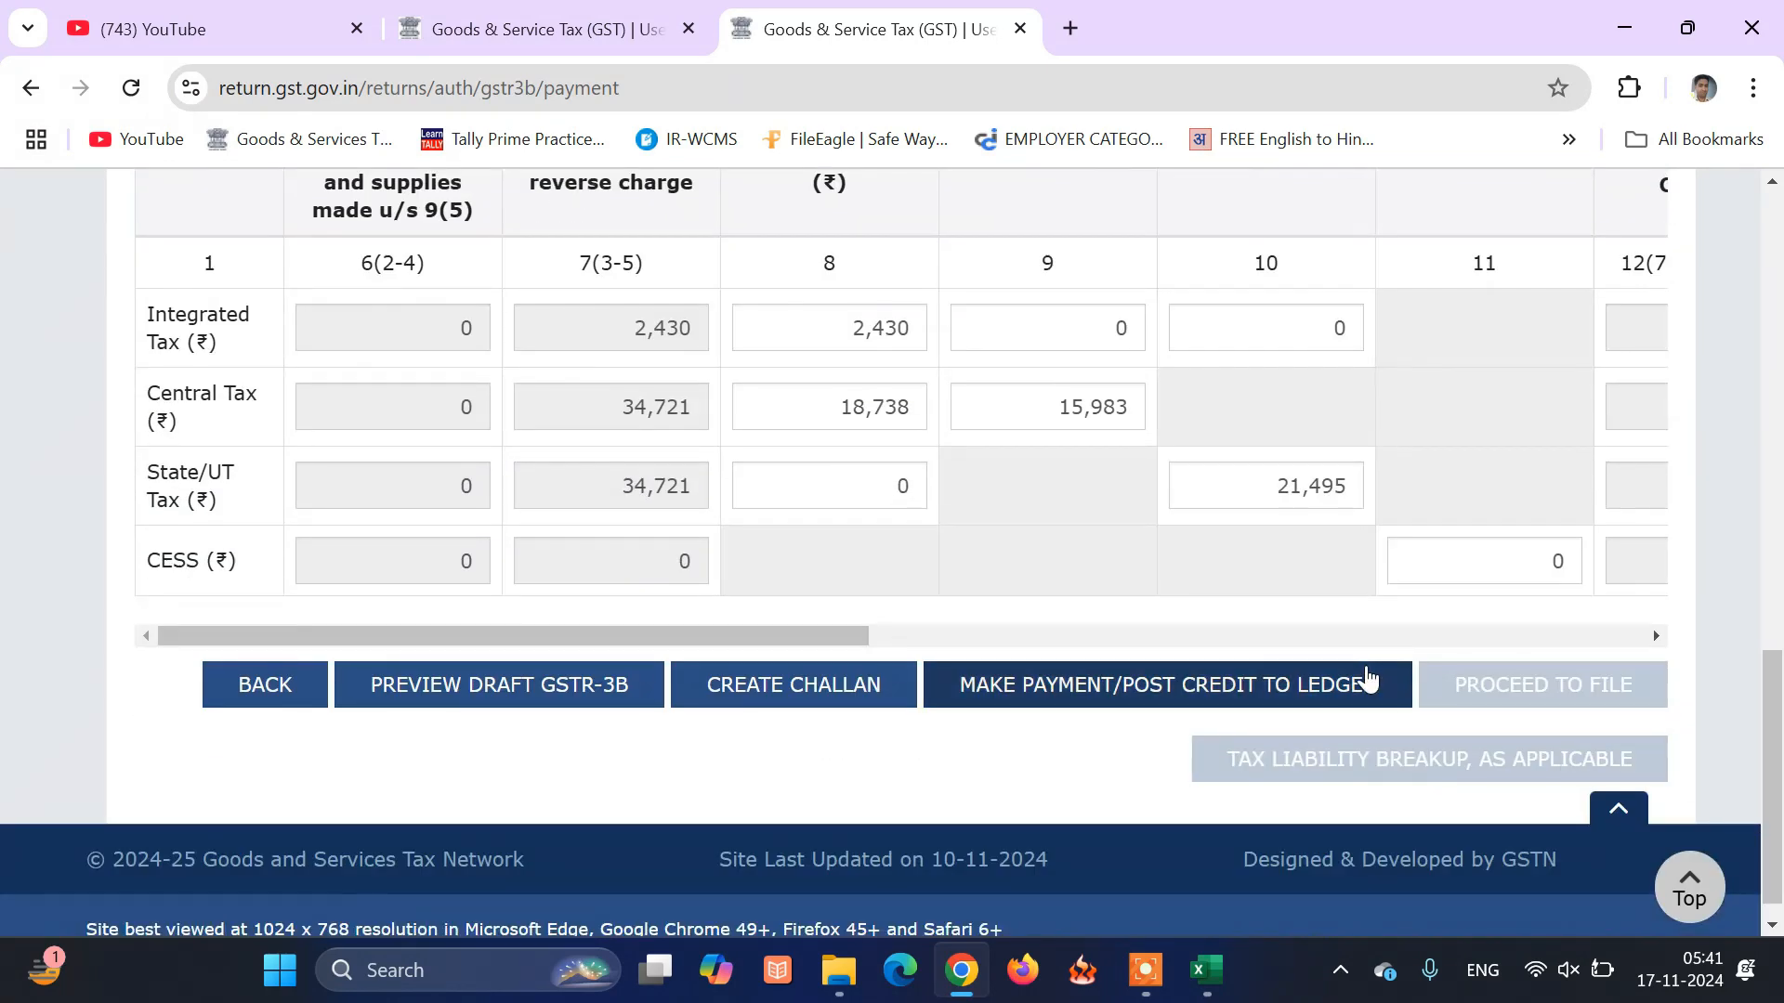
mouse_move(1280, 505)
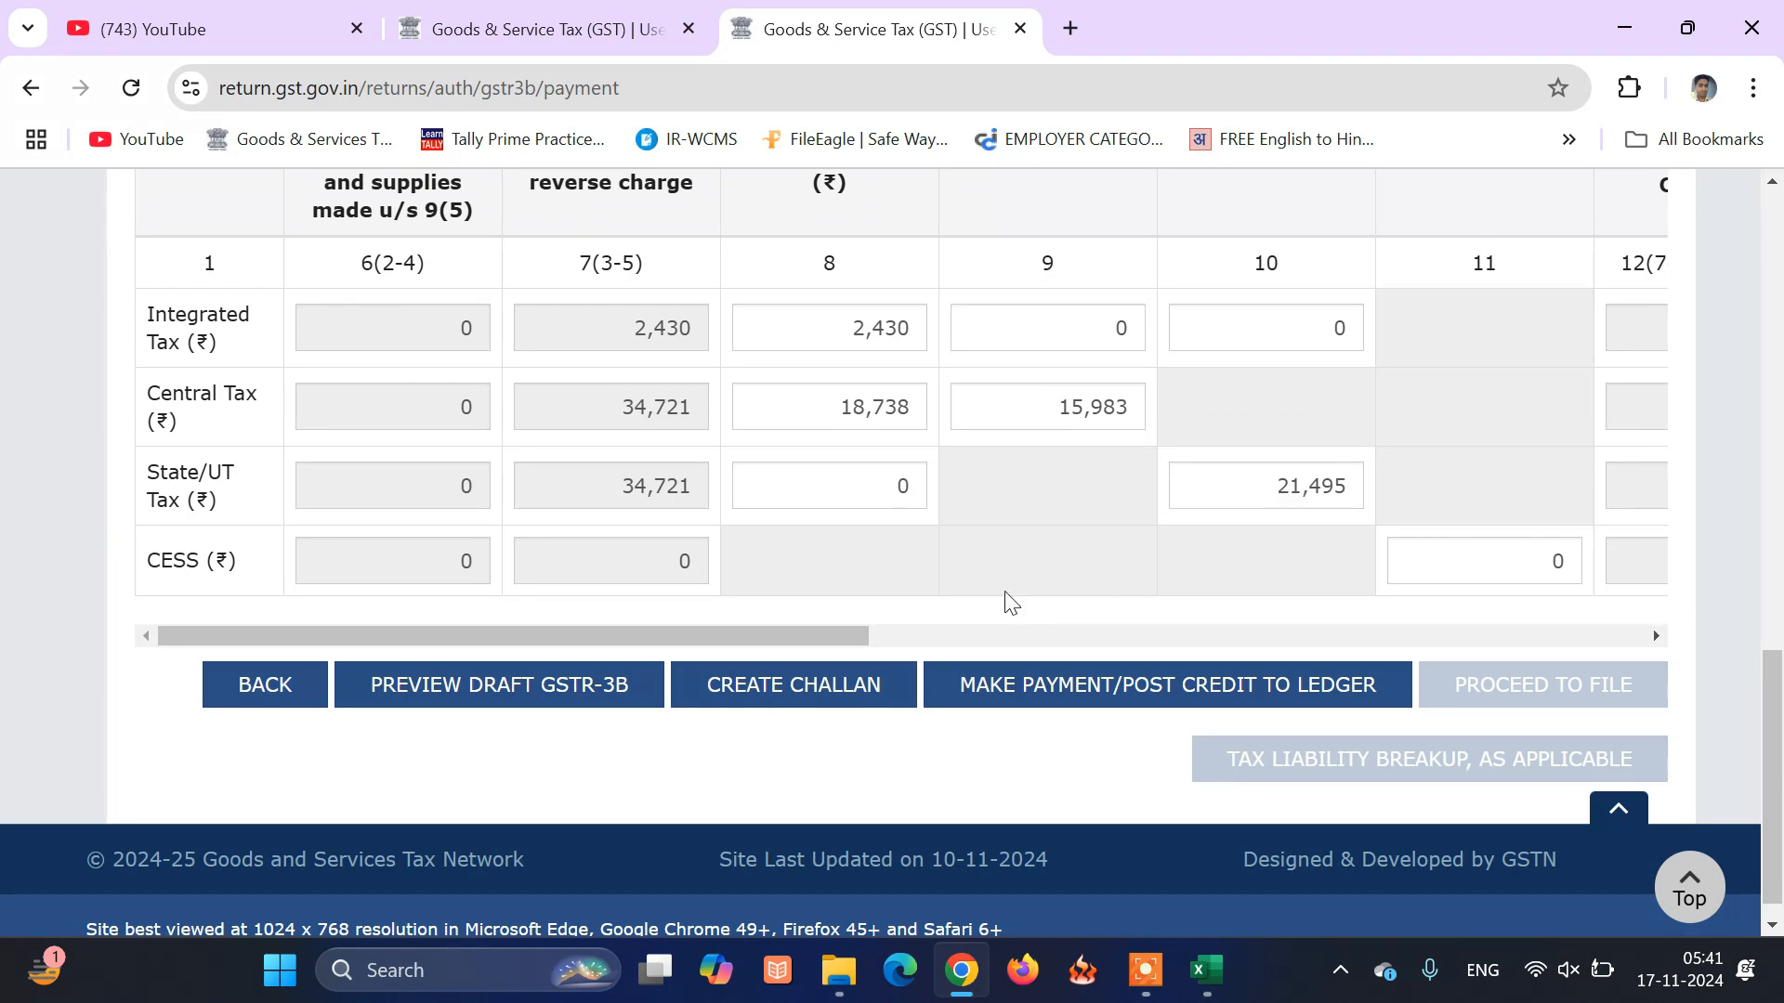
Examine the cash payable, interest, late fee and additional cash required columns for each tax head
left_click_drag(840, 639, 1061, 648)
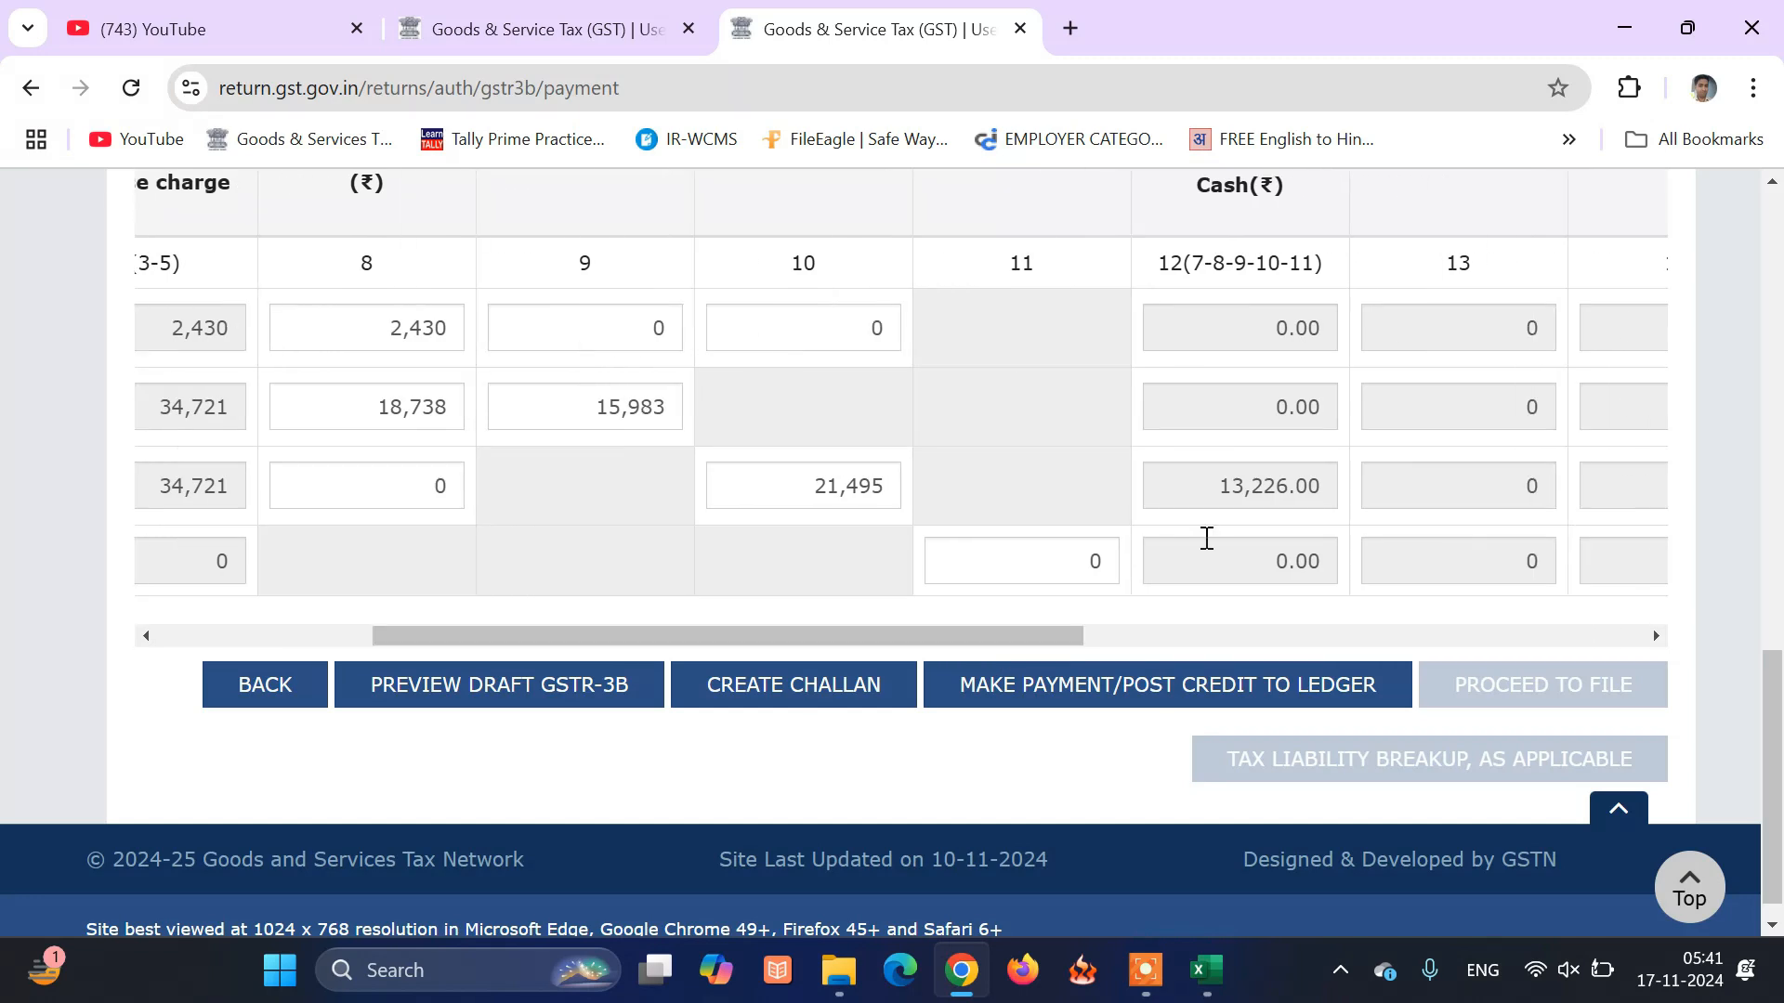
scroll(1207, 538, "up", 3)
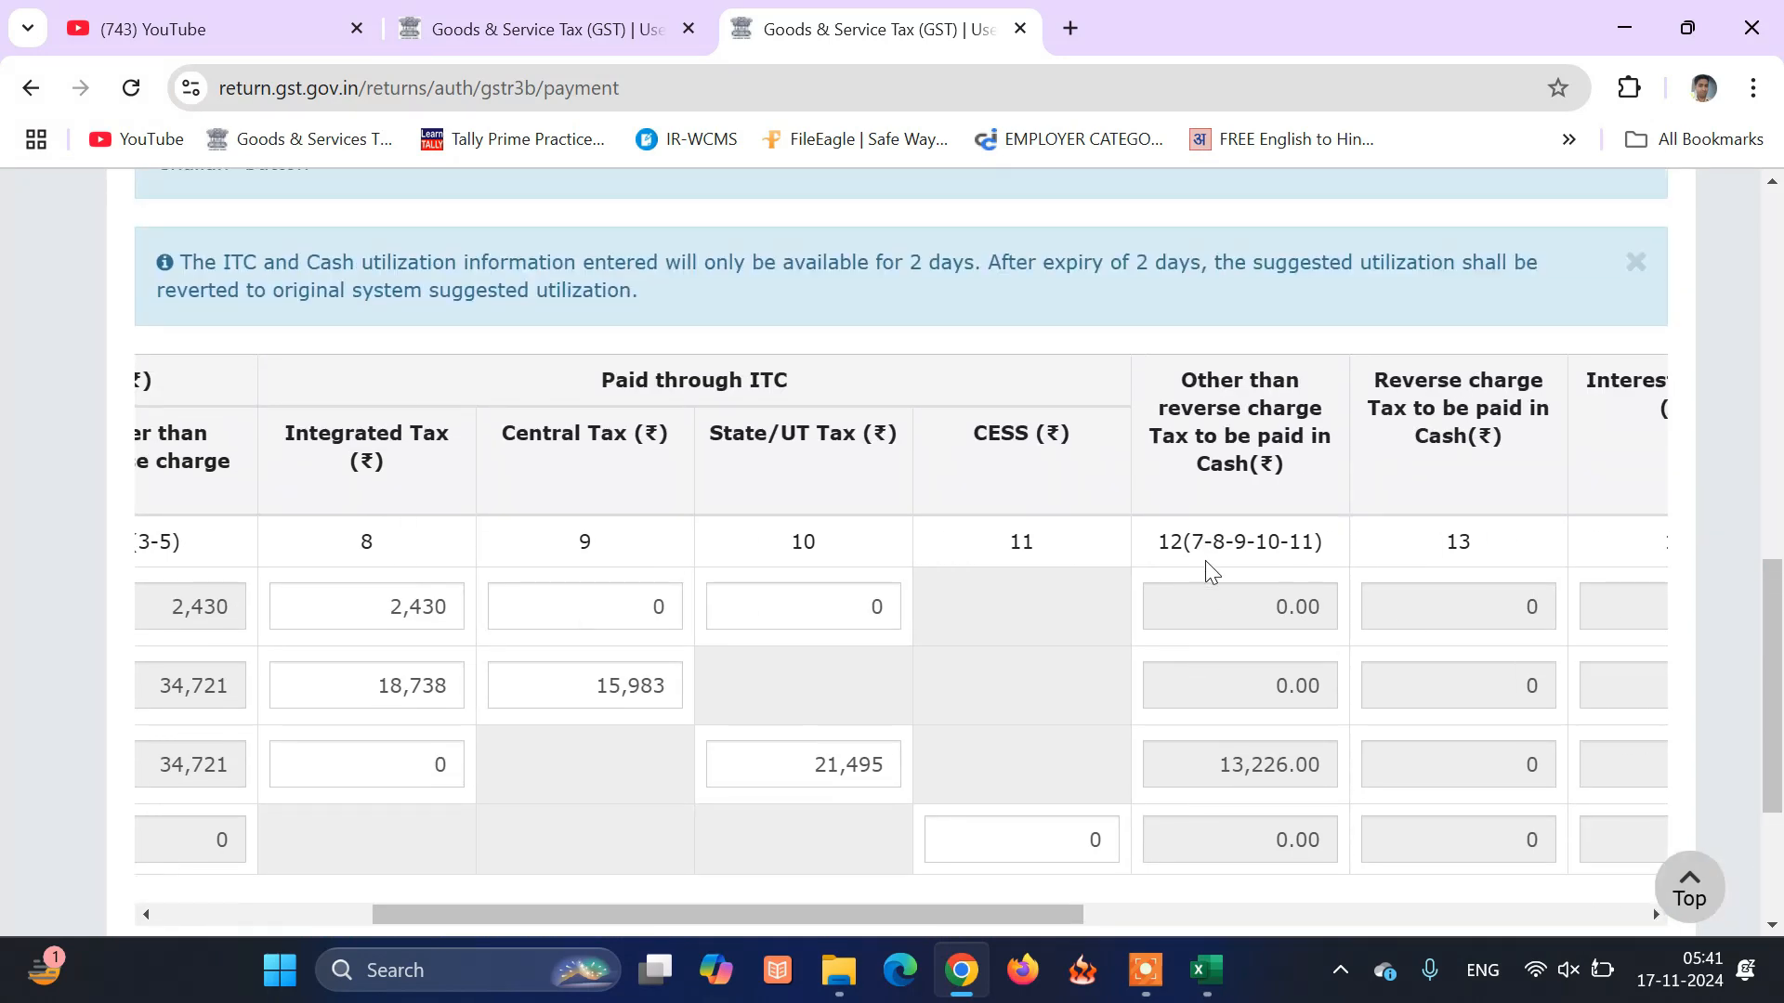
scroll(1135, 736, "down", 2)
left_click_drag(1080, 775, 1747, 767)
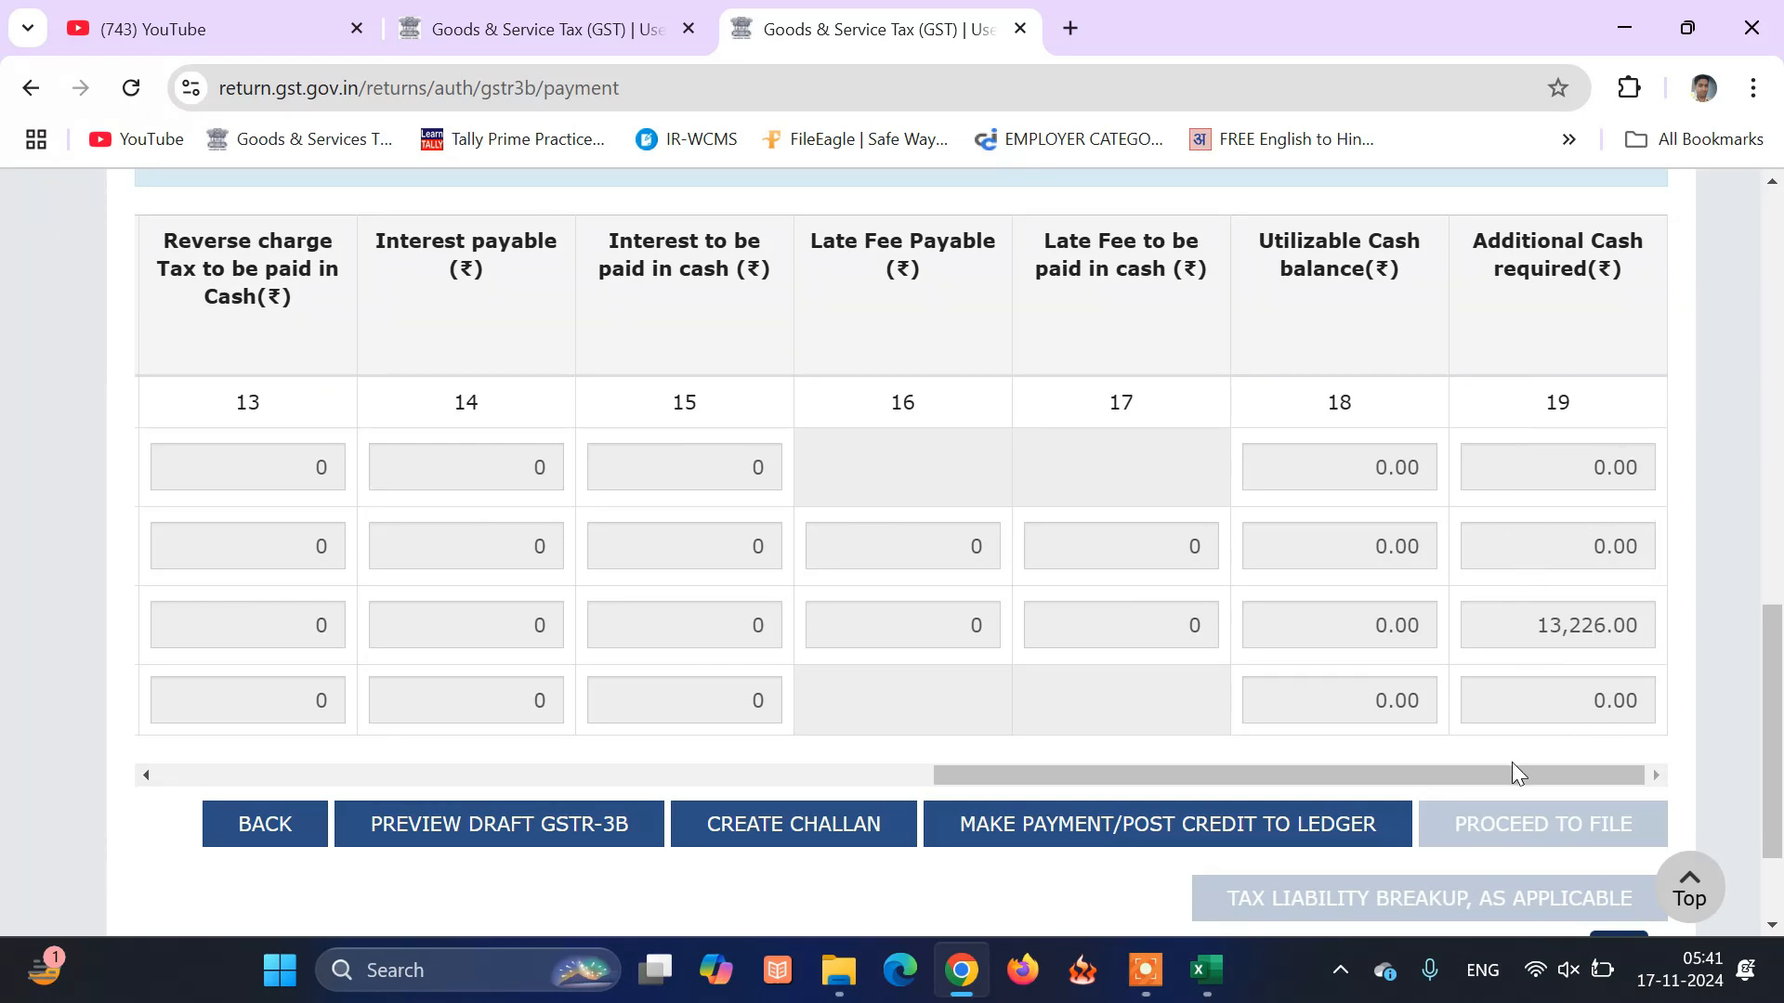
left_click_drag(1511, 765, 626, 783)
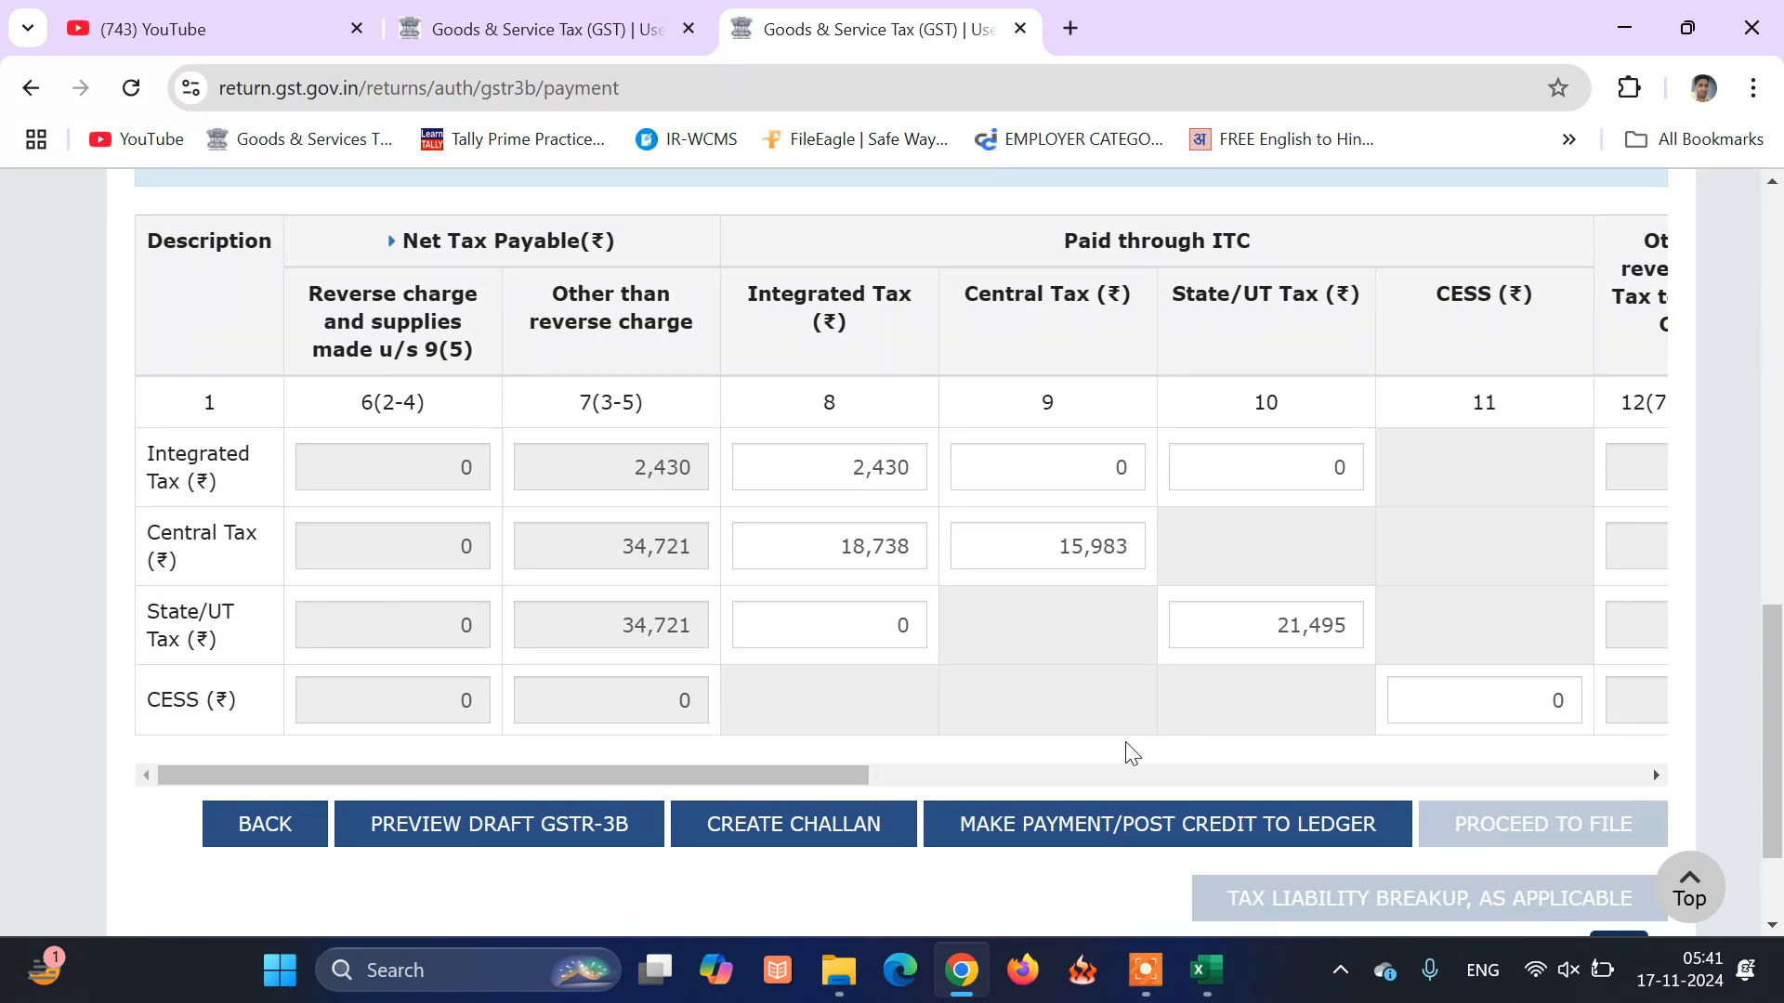
Compare the credit ledger balances and suggested ITC utilization with the additional cash required for State/UT Tax
scroll(1125, 742, "up", 8)
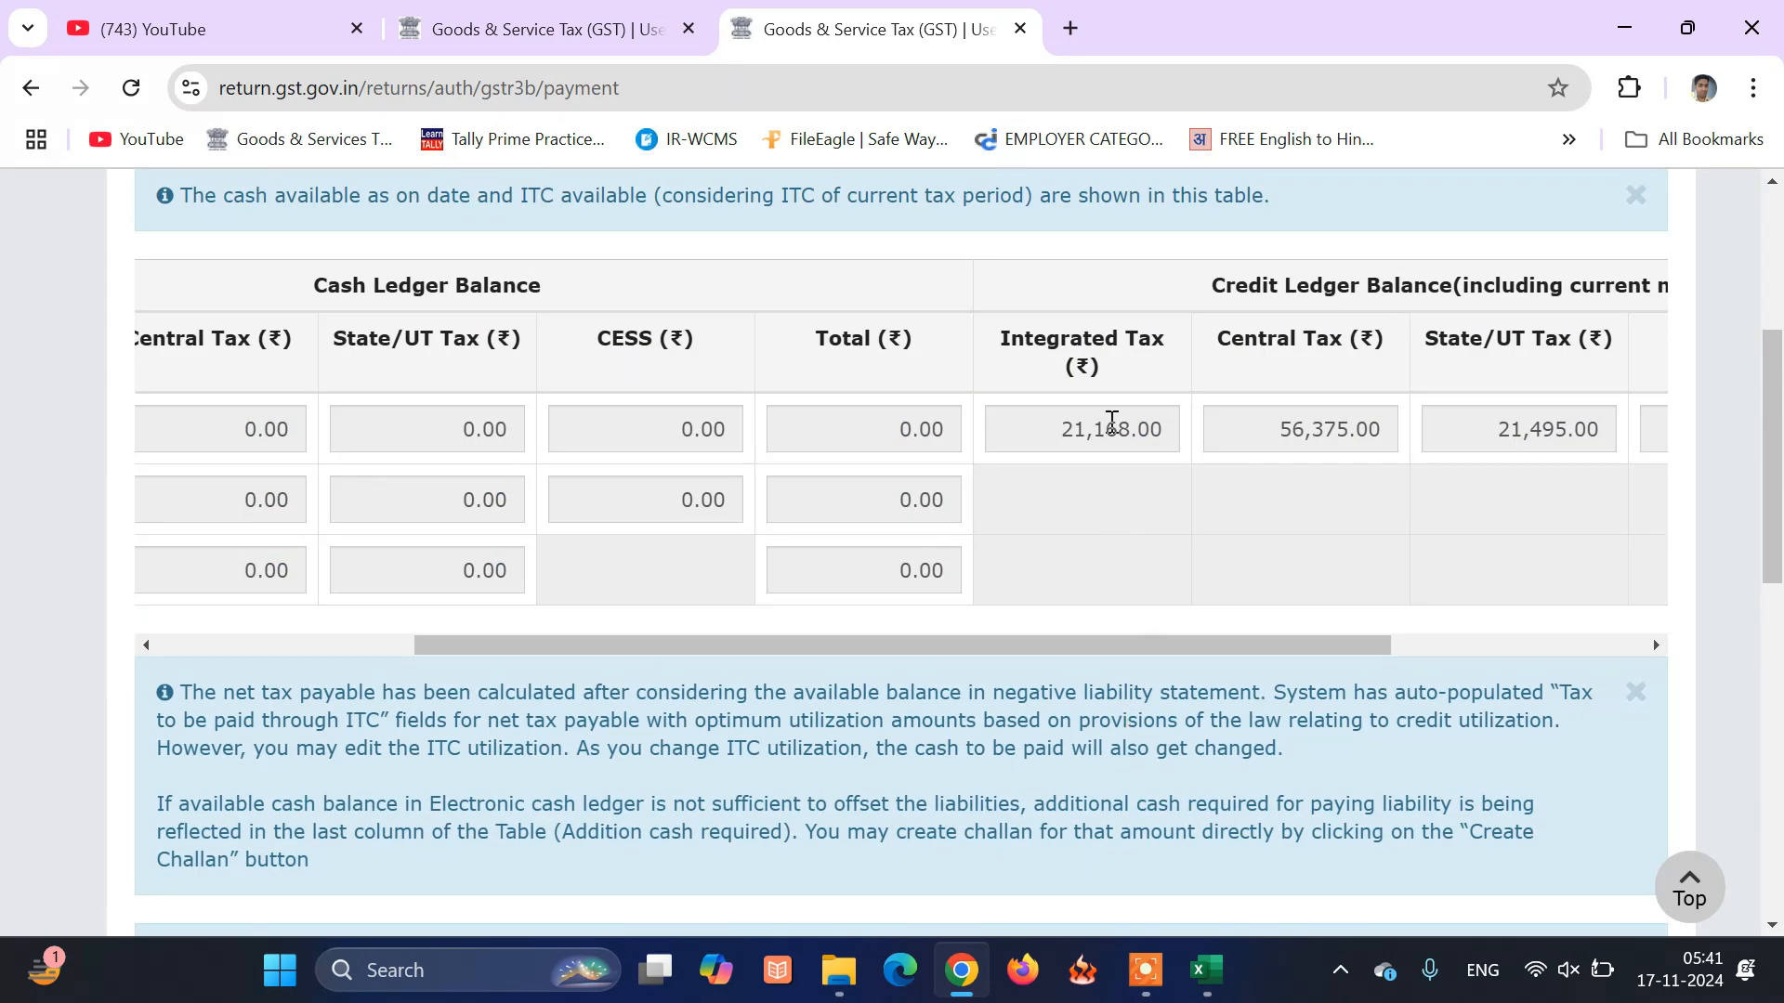
scroll(1234, 537, "down", 6)
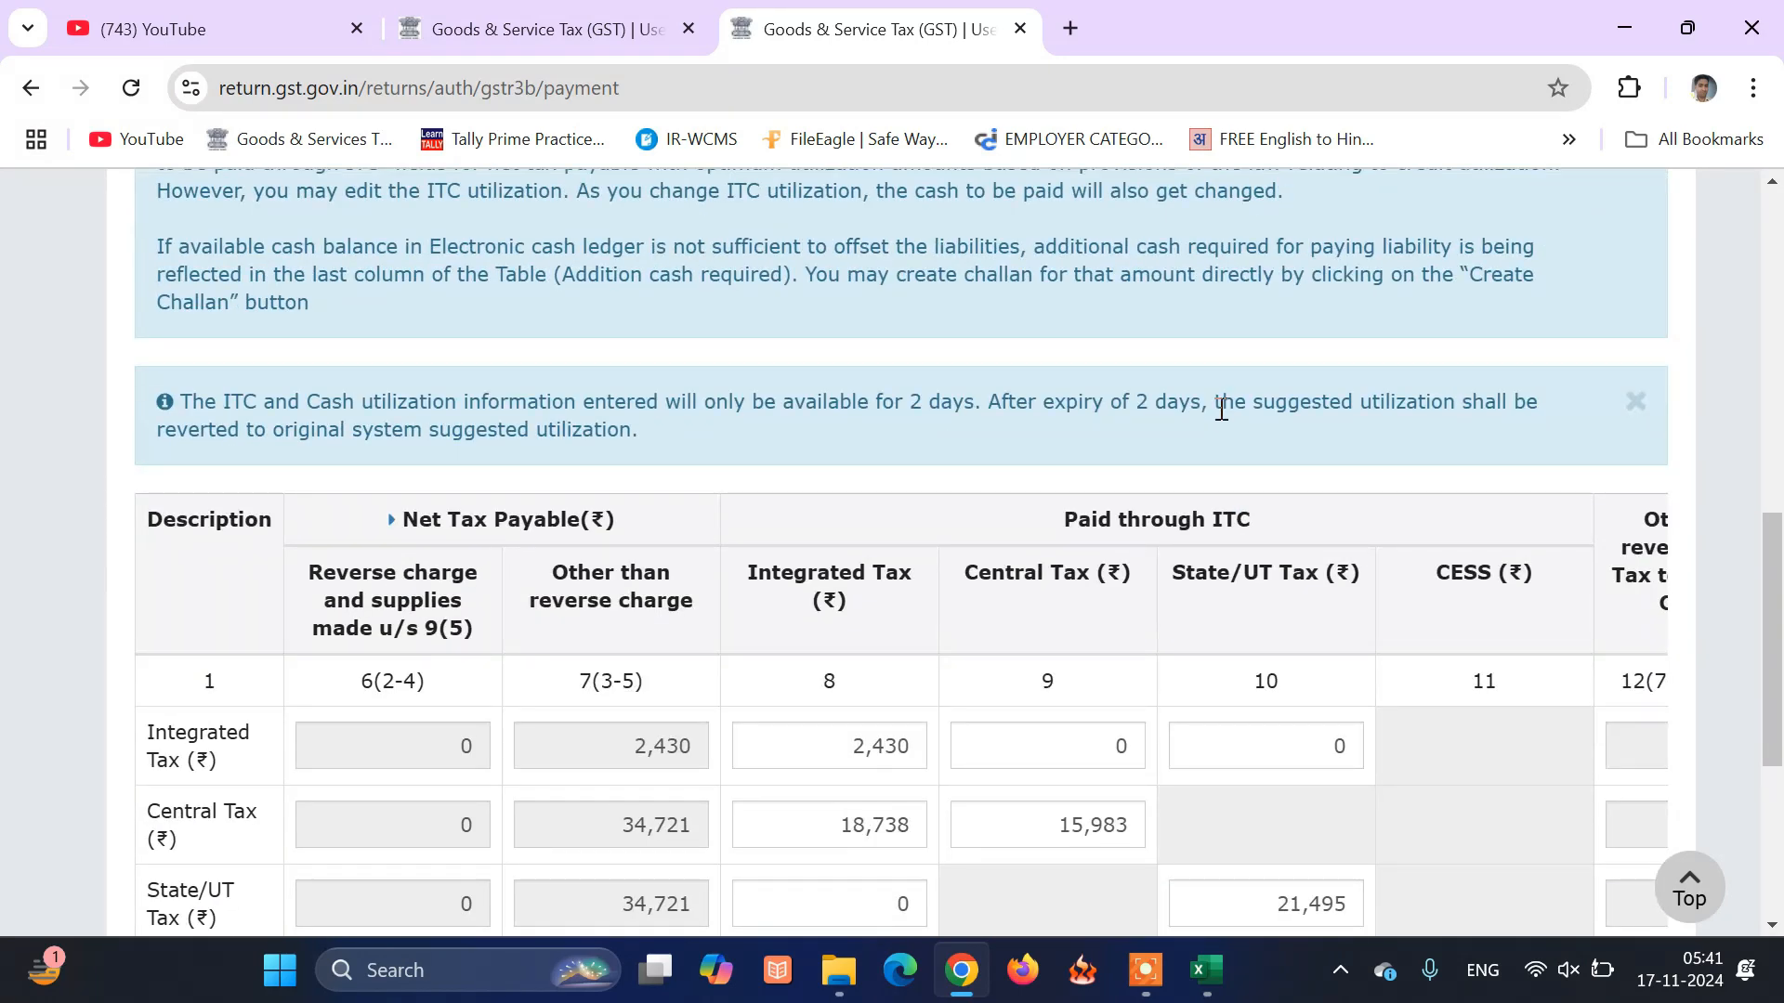
scroll(1256, 548, "down", 4)
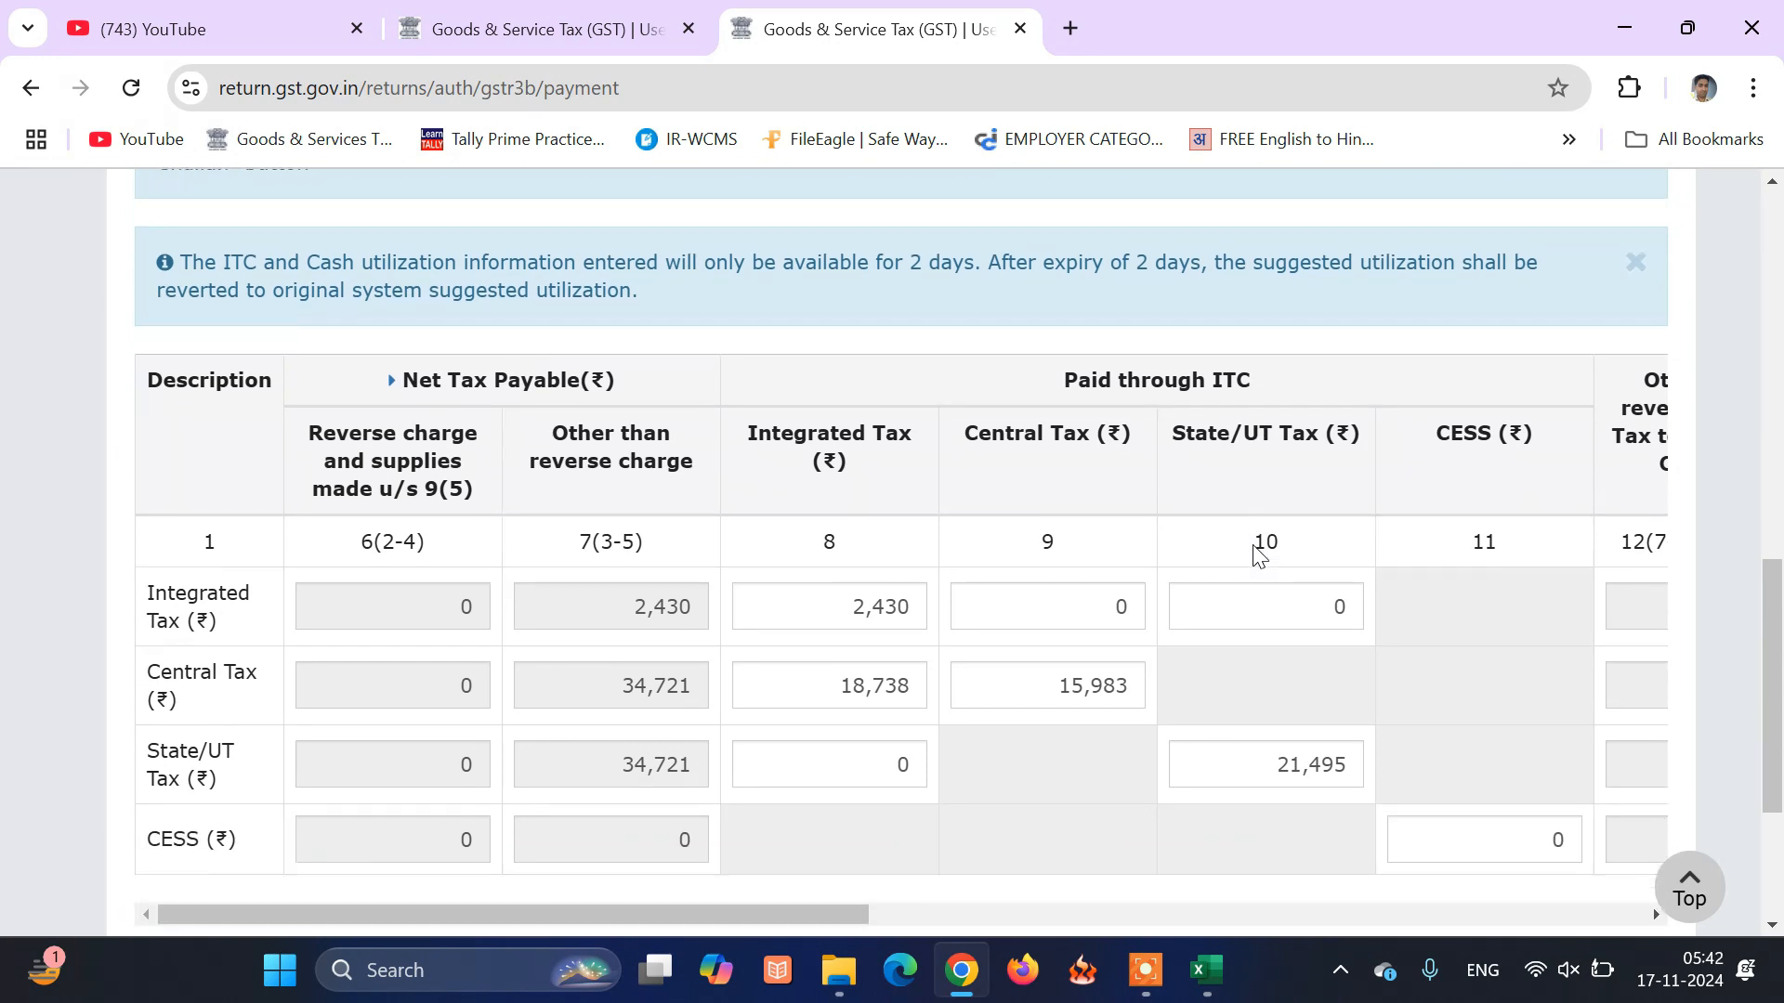
scroll(1207, 549, "down", 1)
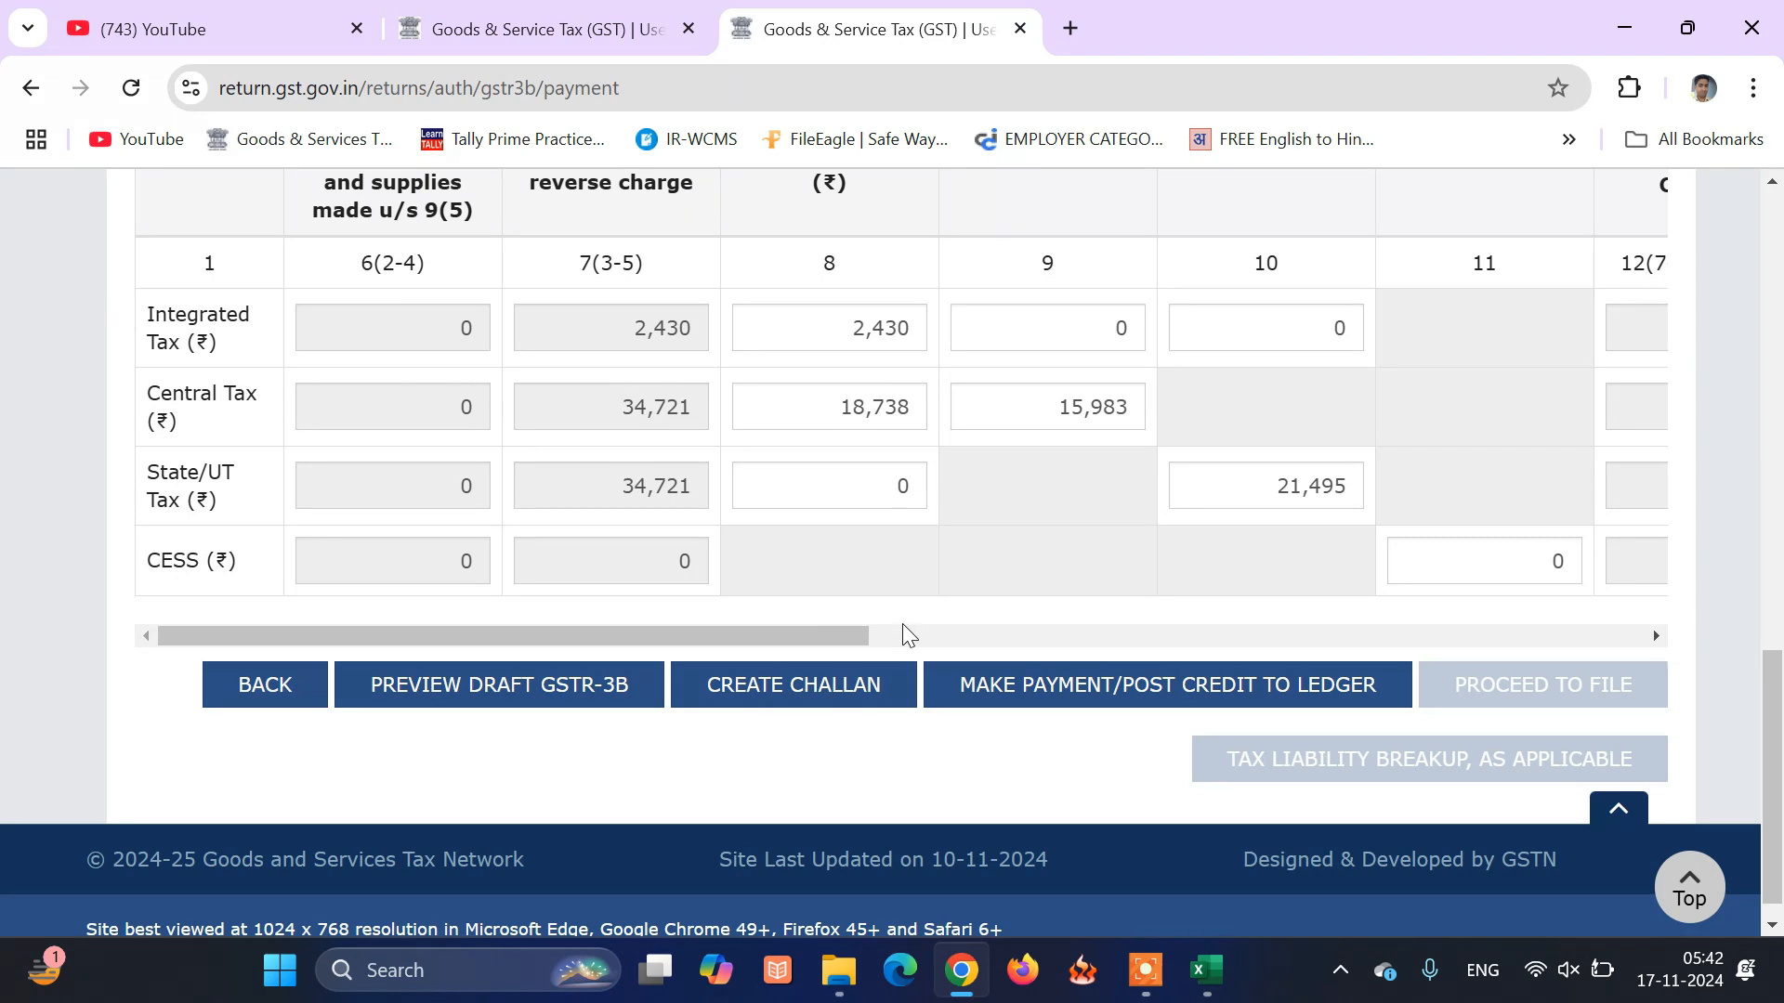
left_click_drag(795, 643, 1657, 641)
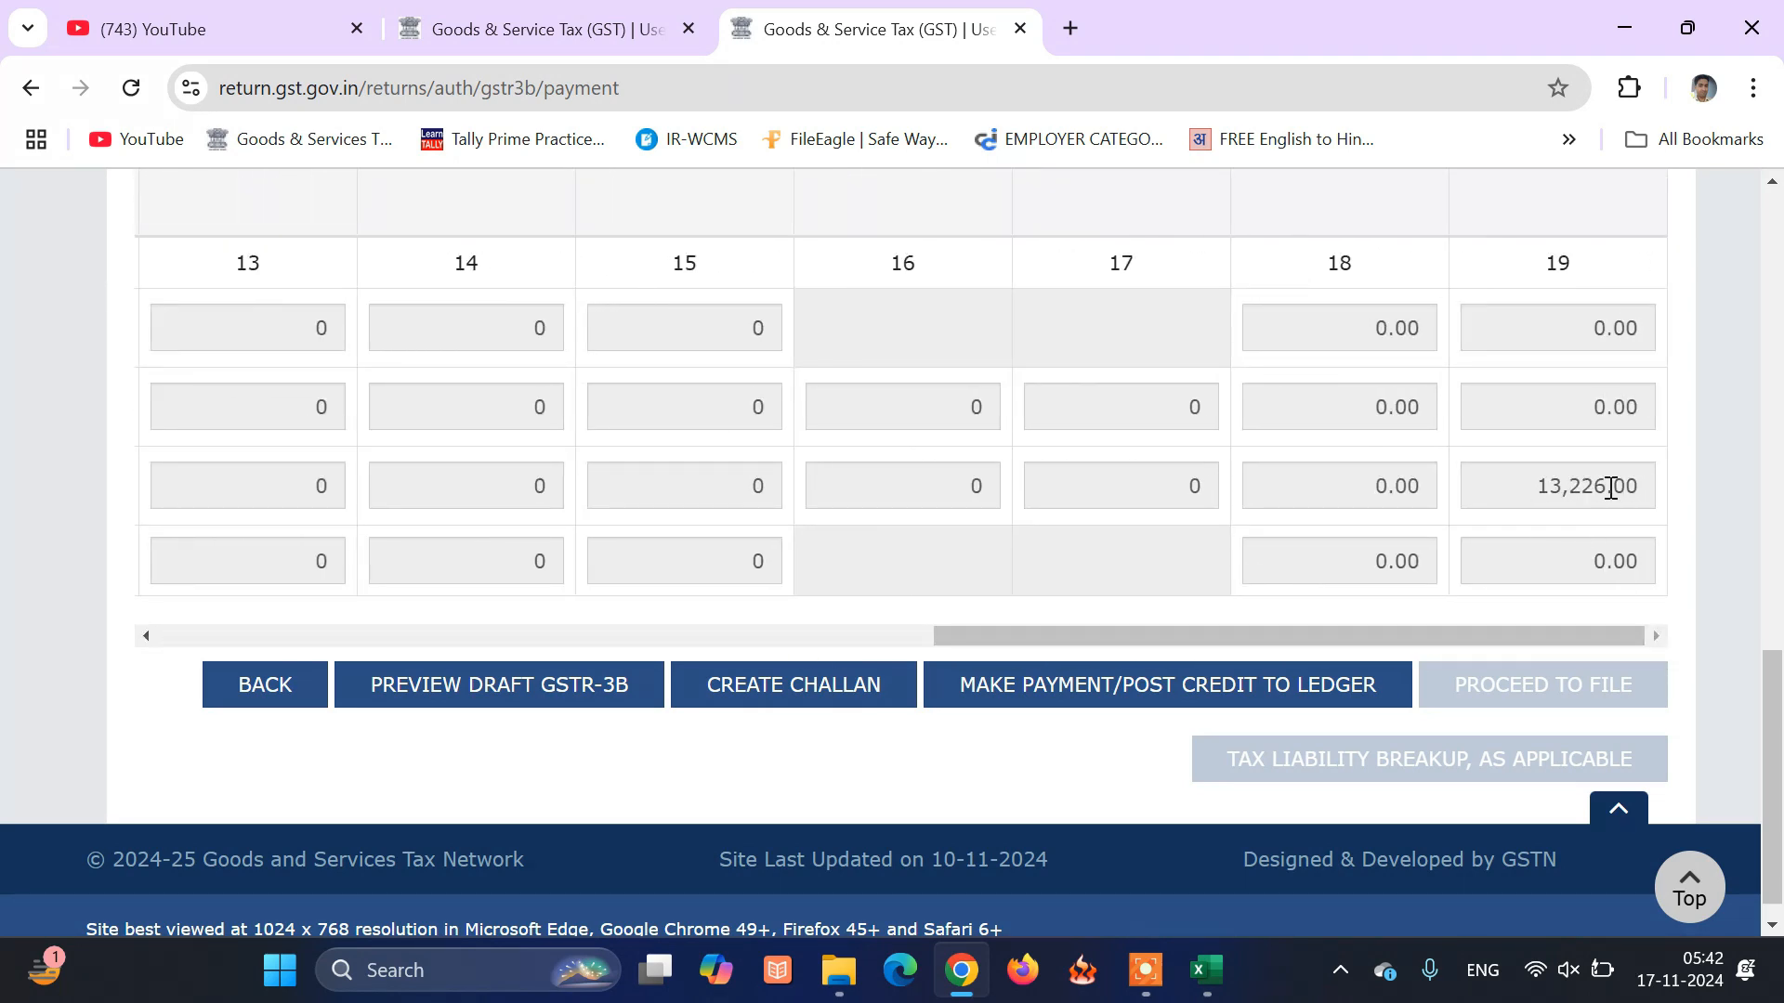
left_click_drag(1458, 639, 487, 652)
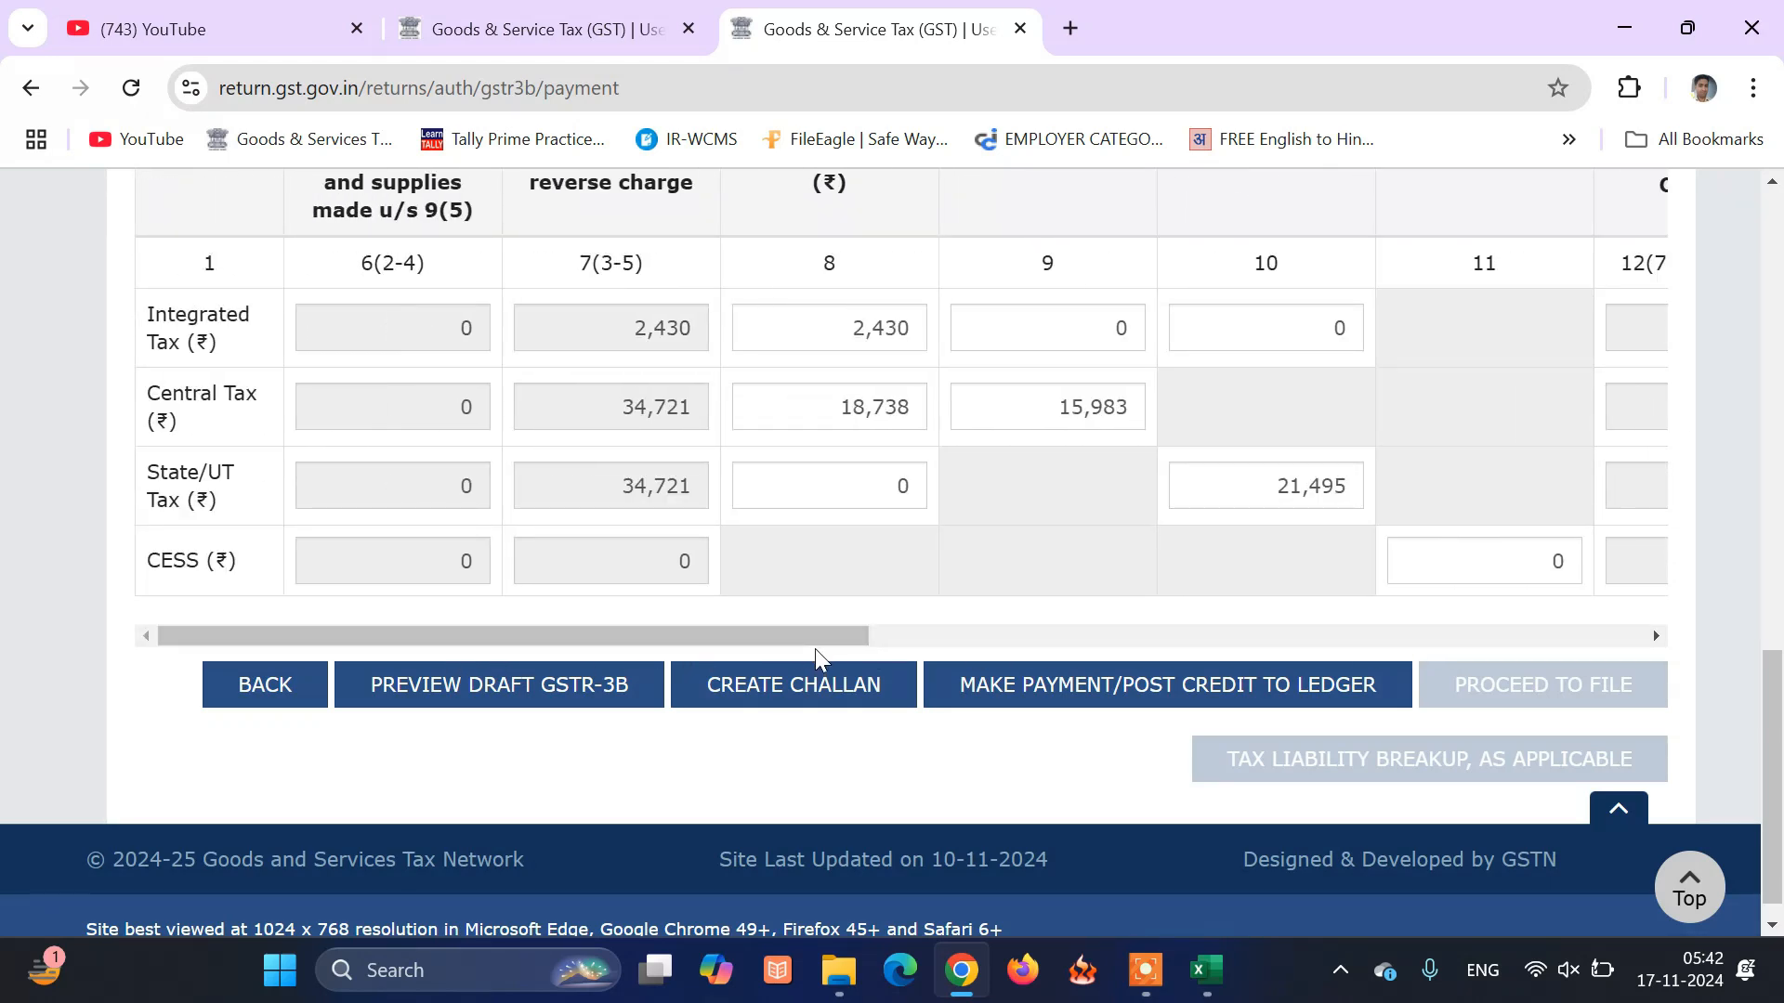
Clear the integrated tax credit amount used to pay the Central Tax liability
scroll(816, 648, "up", 1)
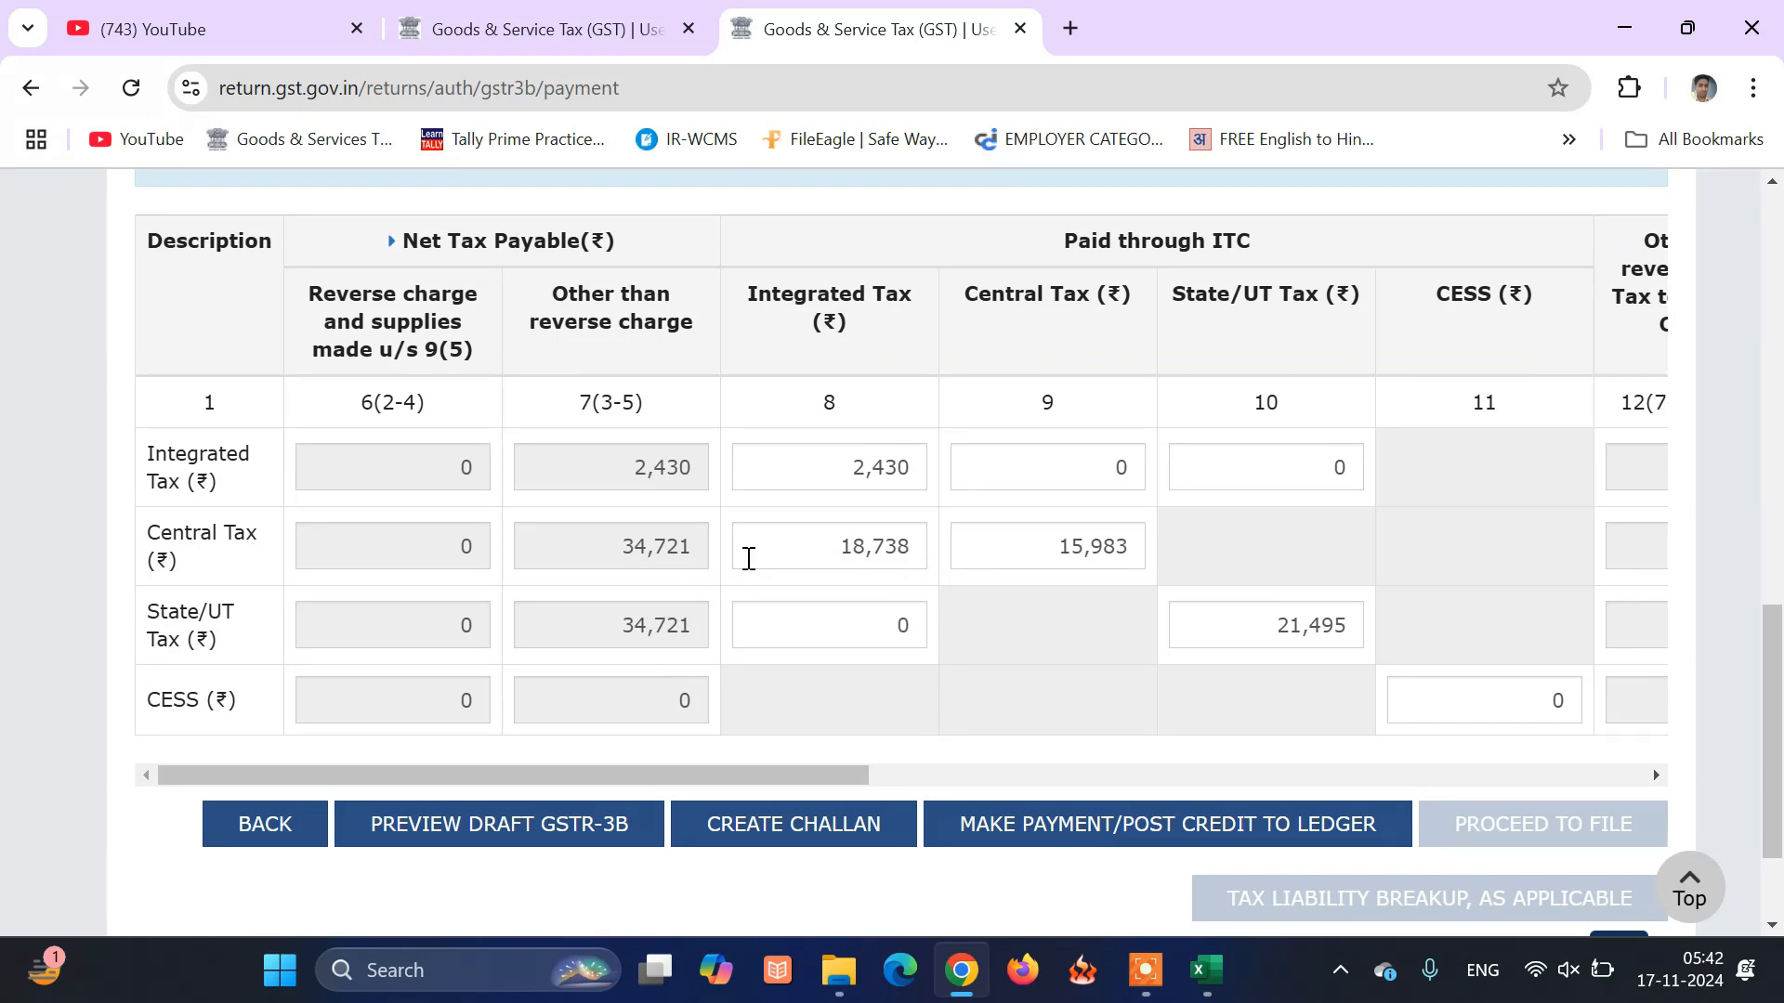
mouse_move(834, 552)
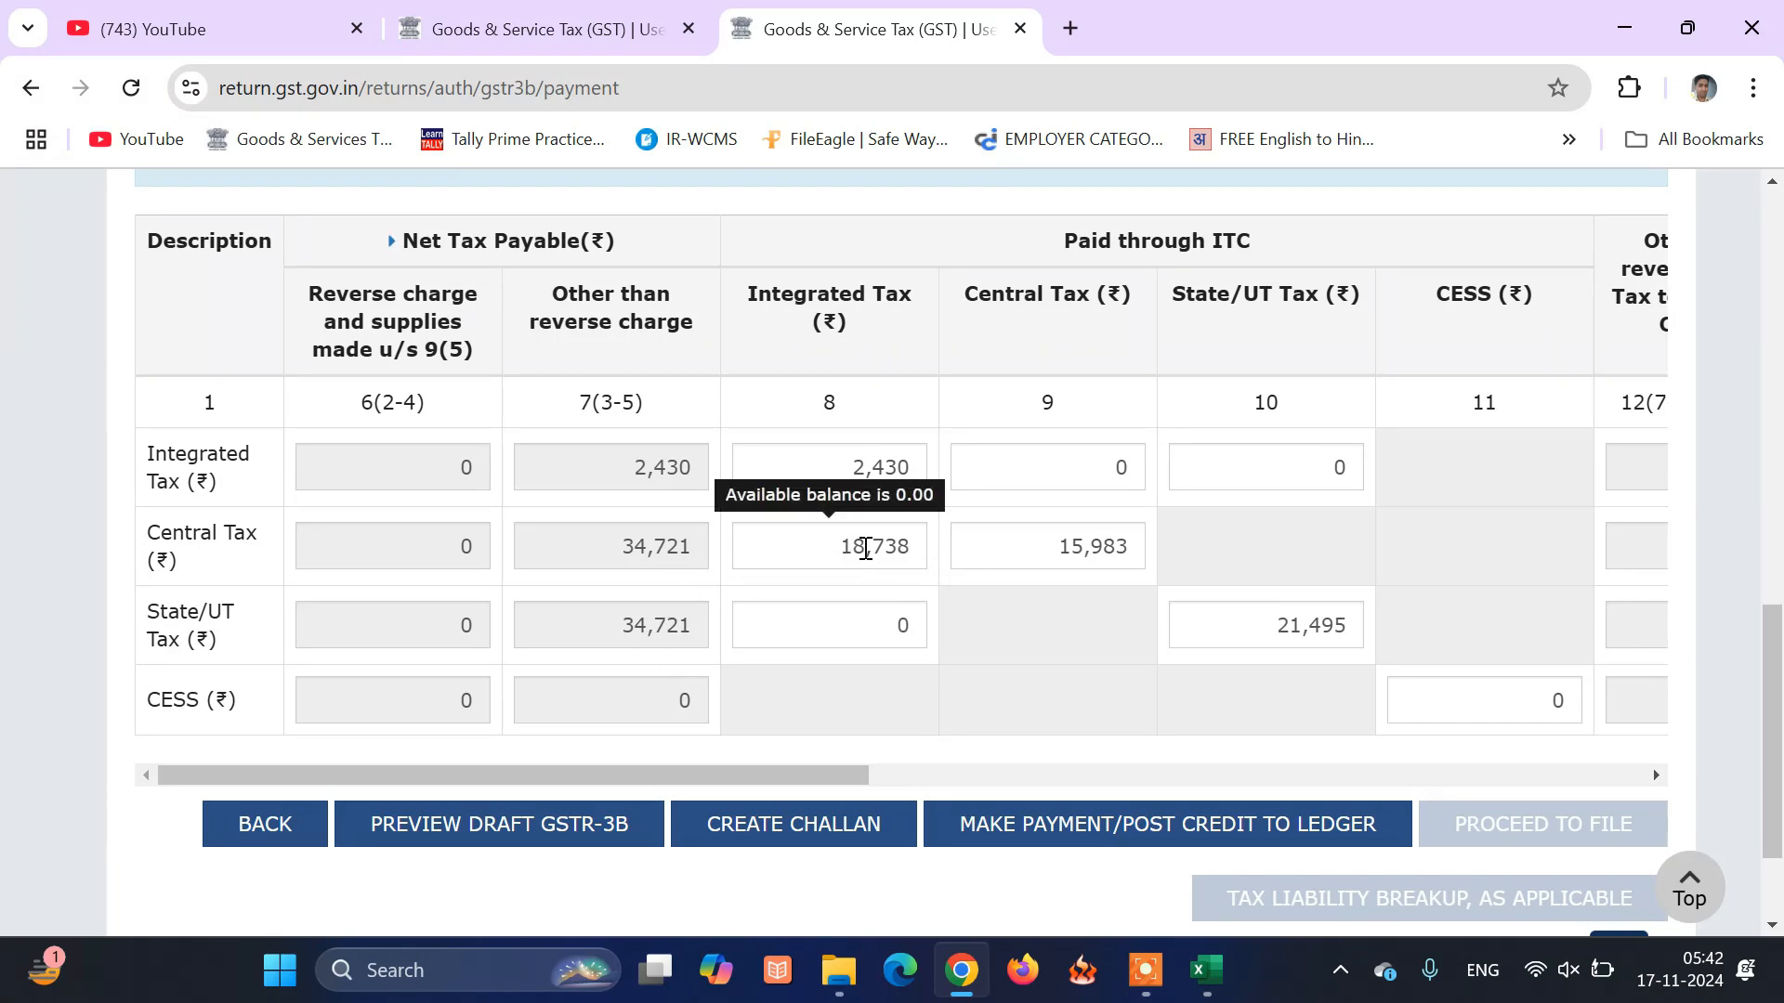
left_click(915, 546)
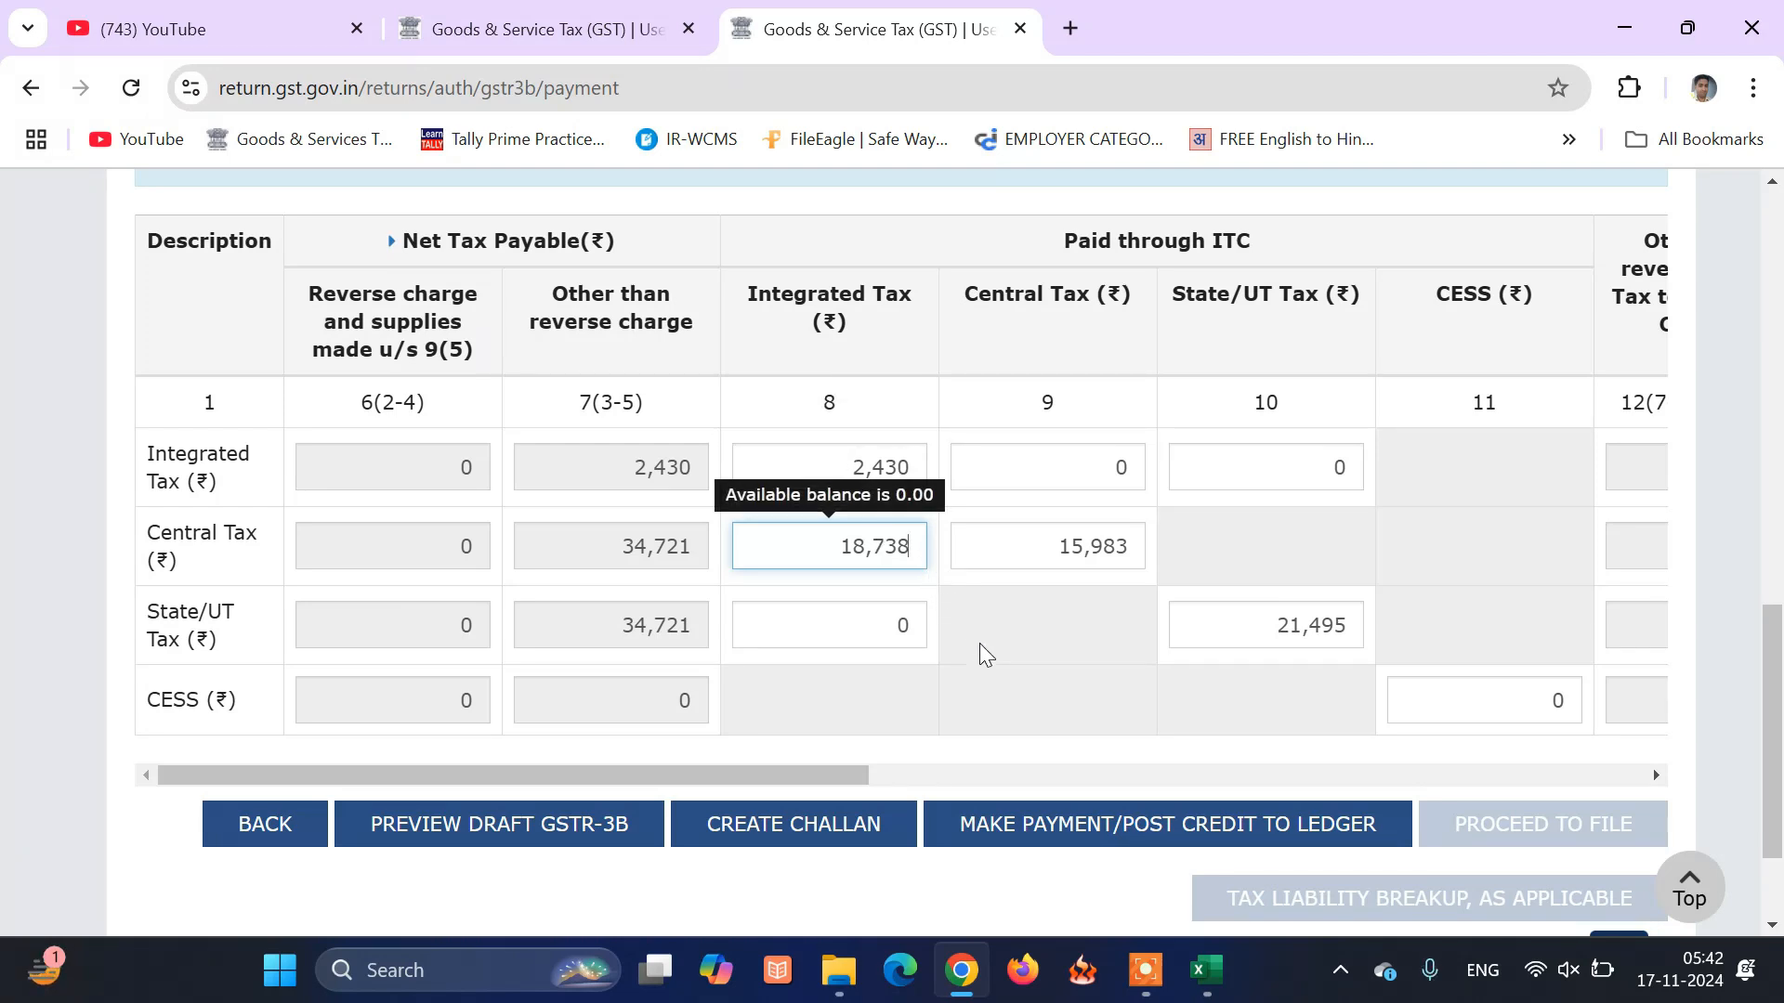
scroll(979, 643, "up", 4)
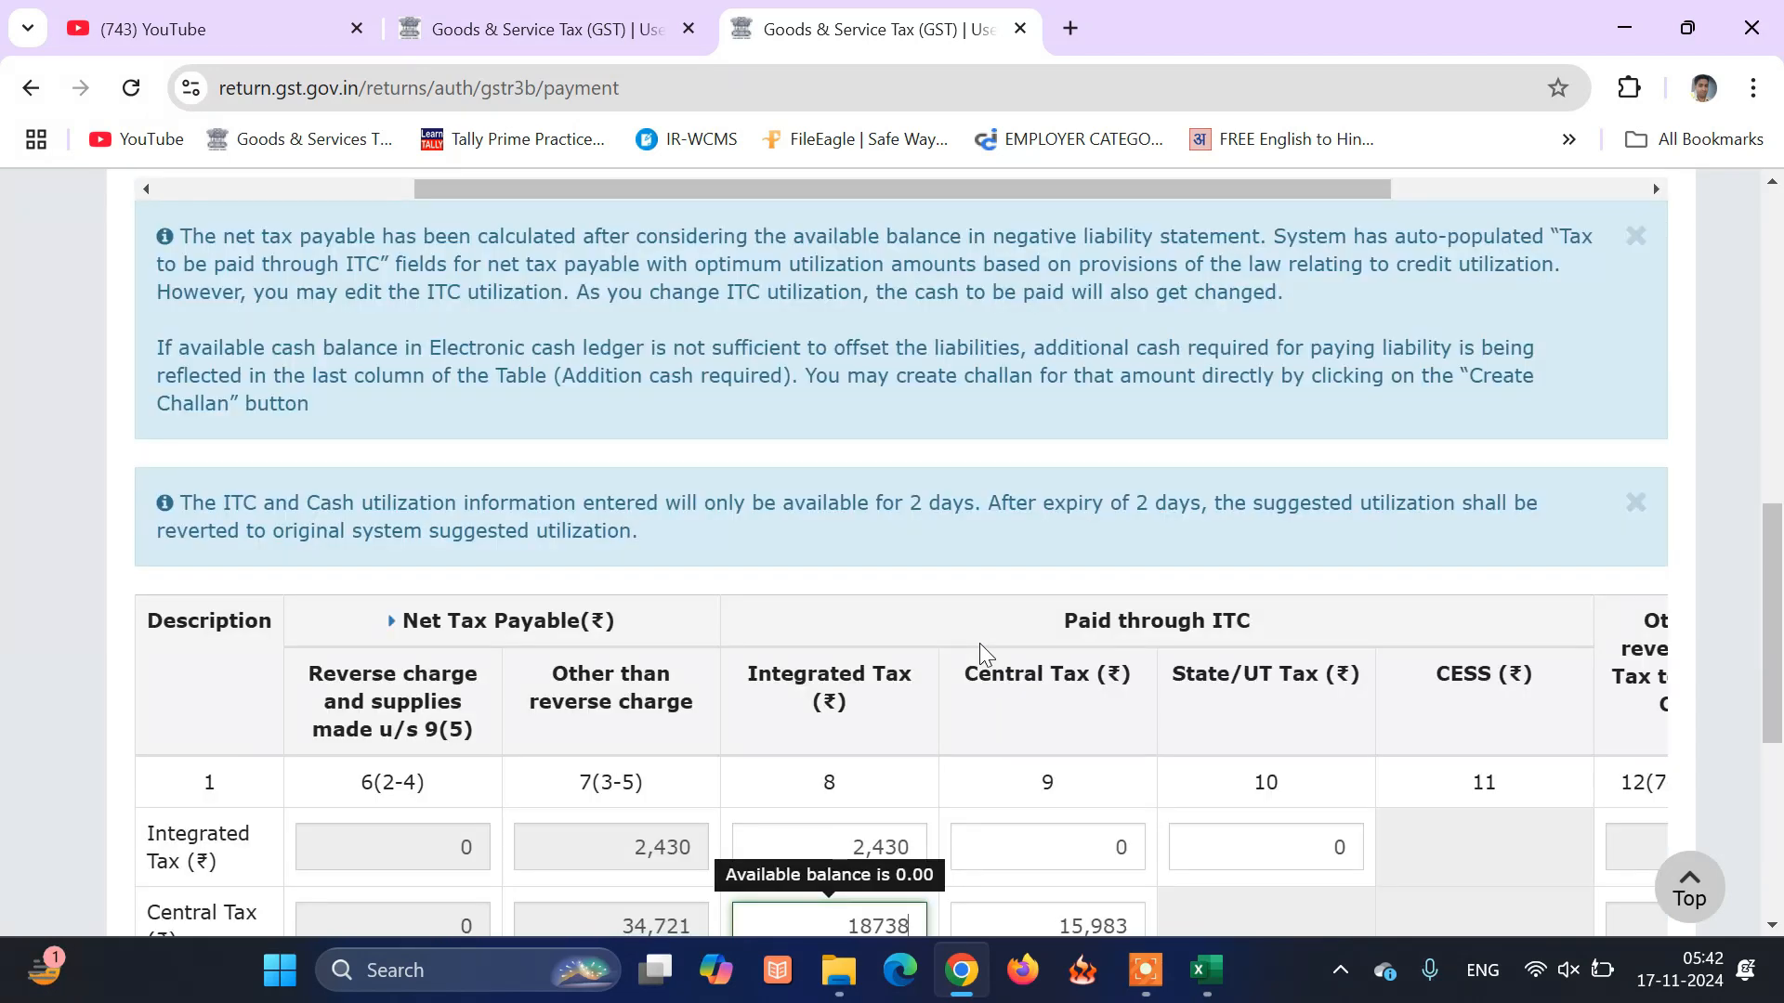
scroll(979, 643, "down", 3)
key("BackSpace")
key("BackSpace")
key("BackSpace")
key("BackSpace")
key("BackSpace")
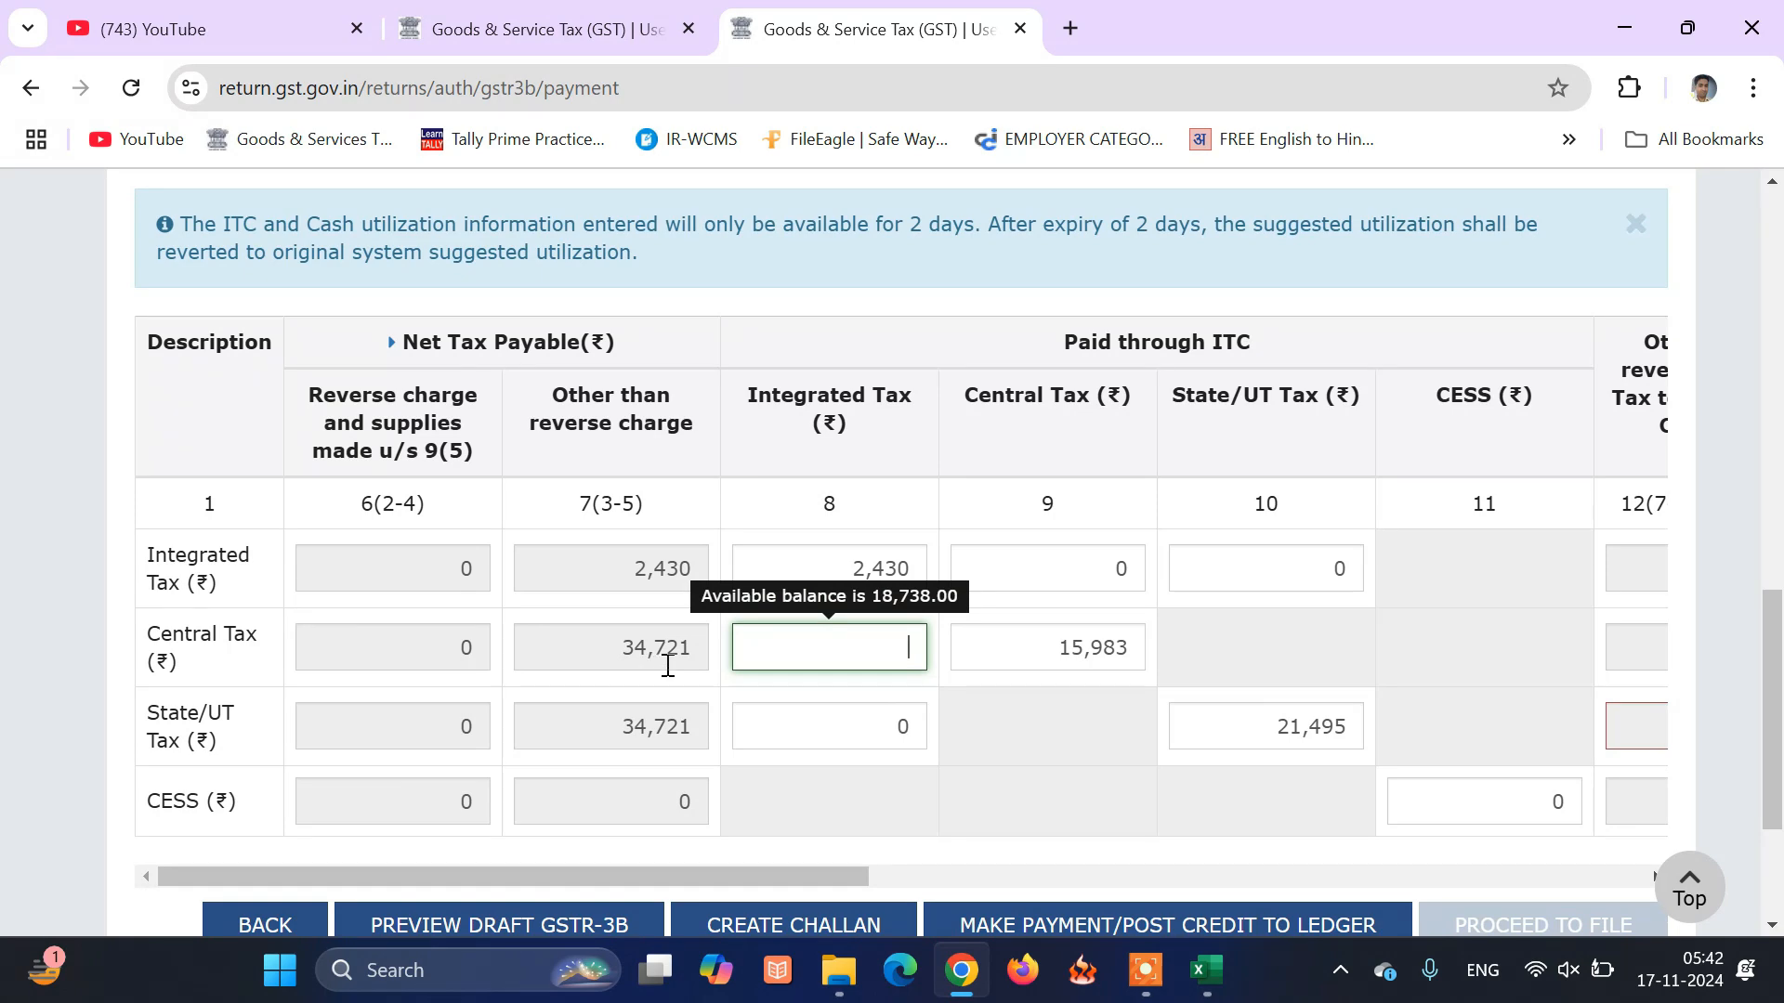
Set the central tax credit used to pay the Central Tax liability to 34,721
left_click(1141, 645)
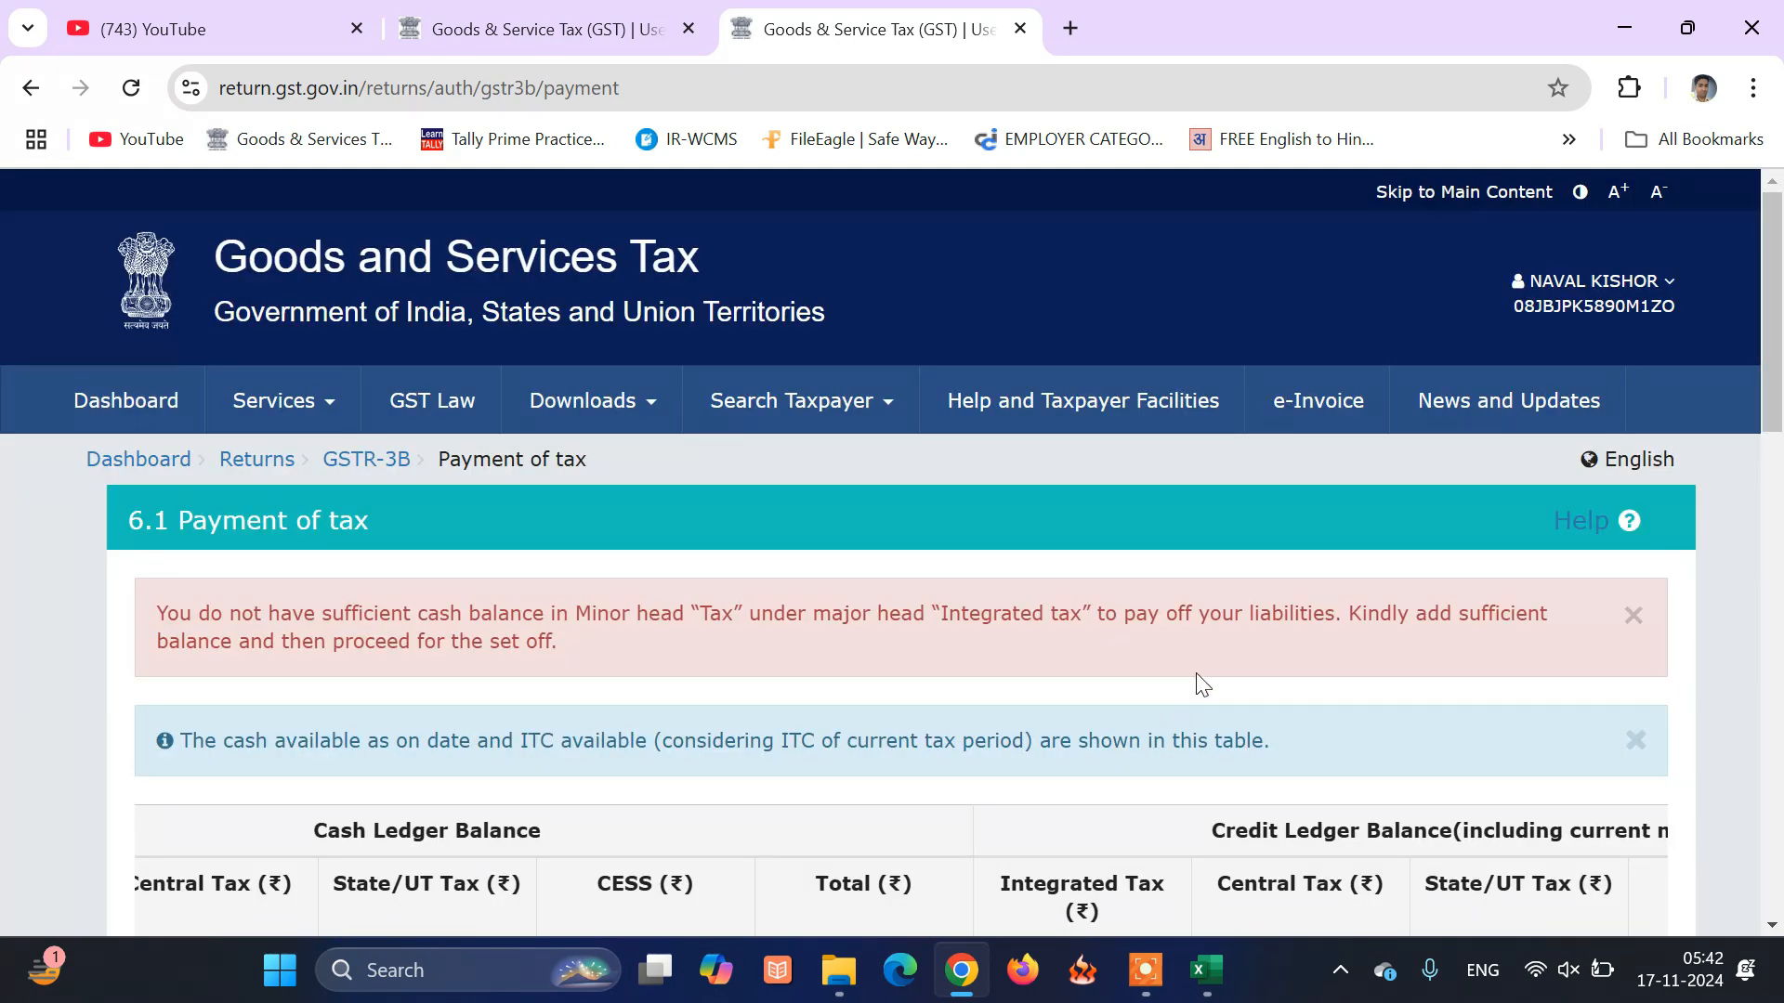
scroll(1196, 674, "down", 3)
scroll(1128, 676, "down", 12)
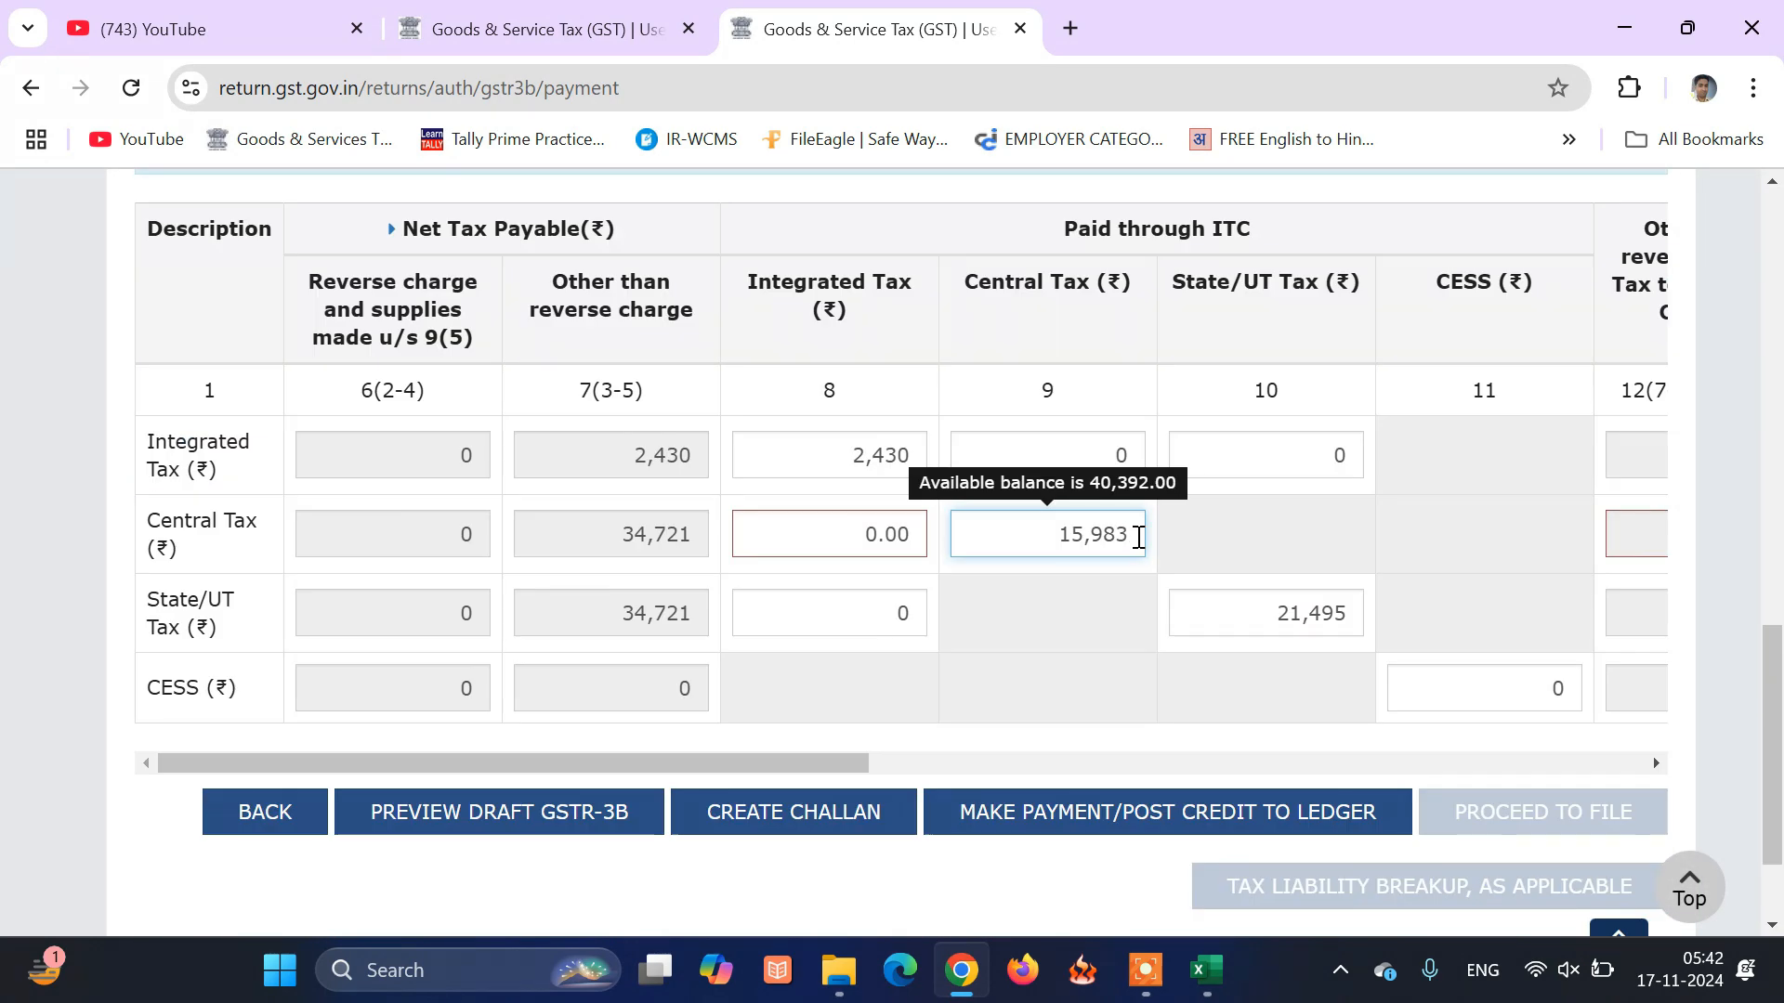
scroll(1138, 537, "up", 4)
key("BackSpace")
key("BackSpace")
key("BackSpace")
key("BackSpace")
key("BackSpace")
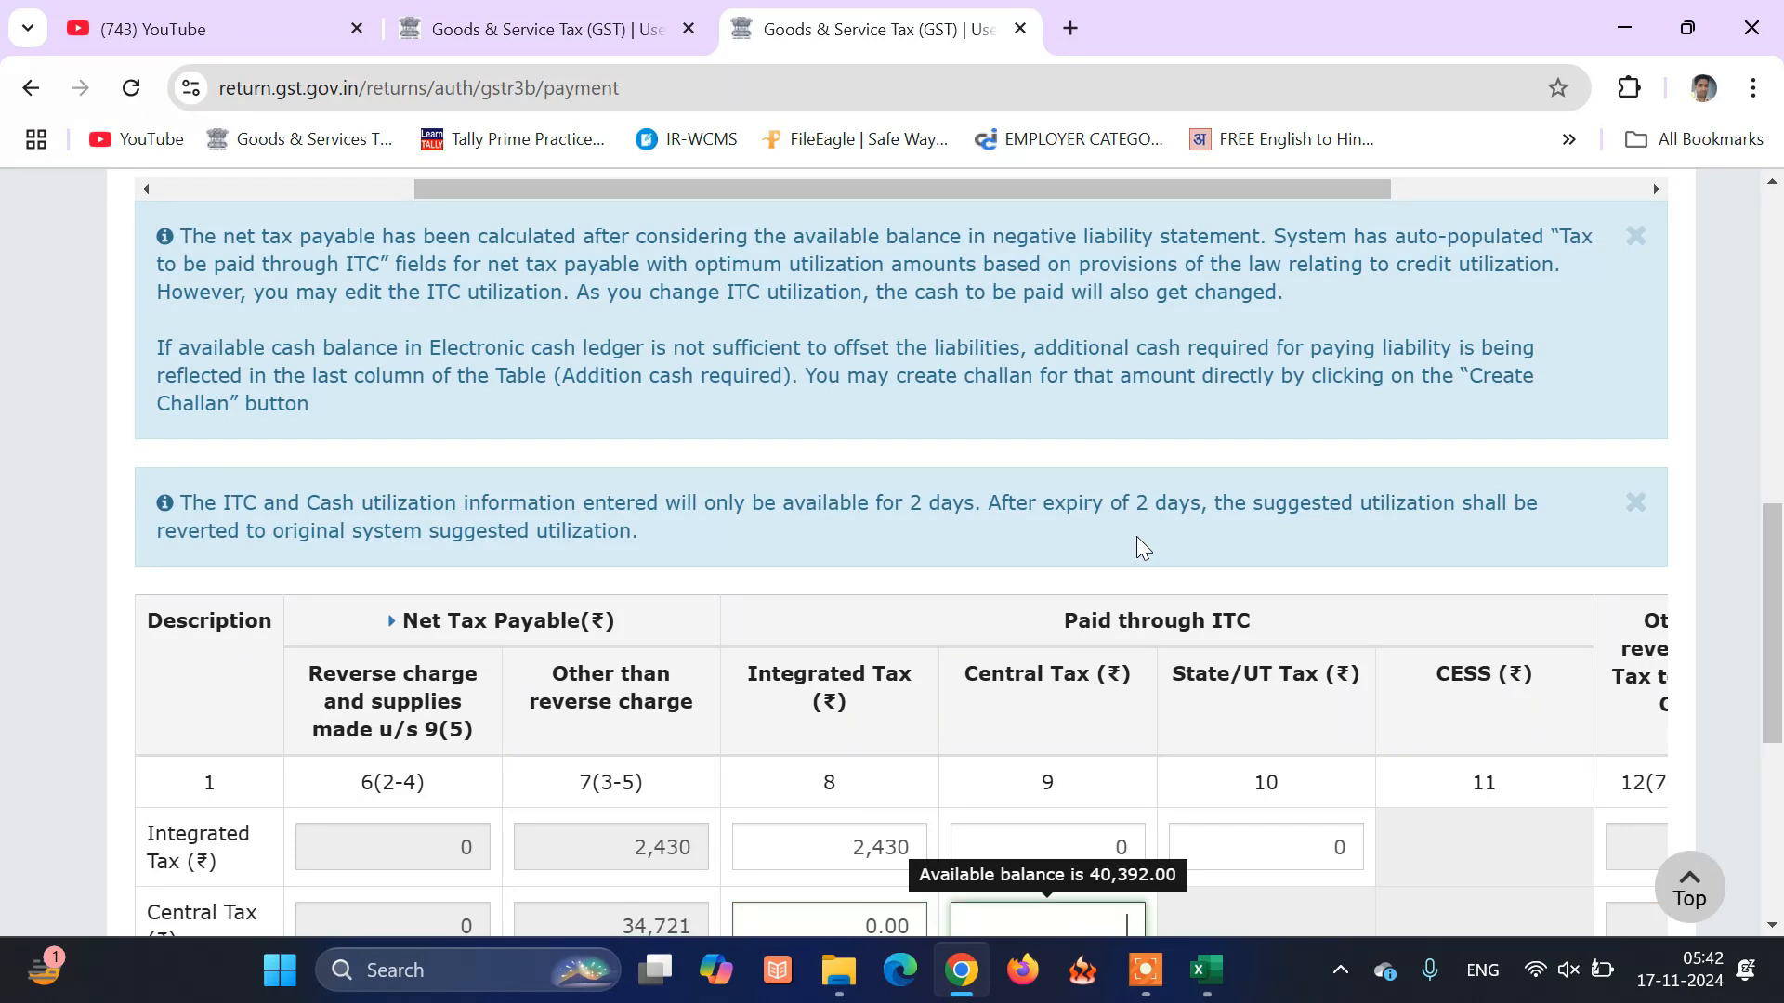
type("34721")
scroll(1137, 537, "down", 5)
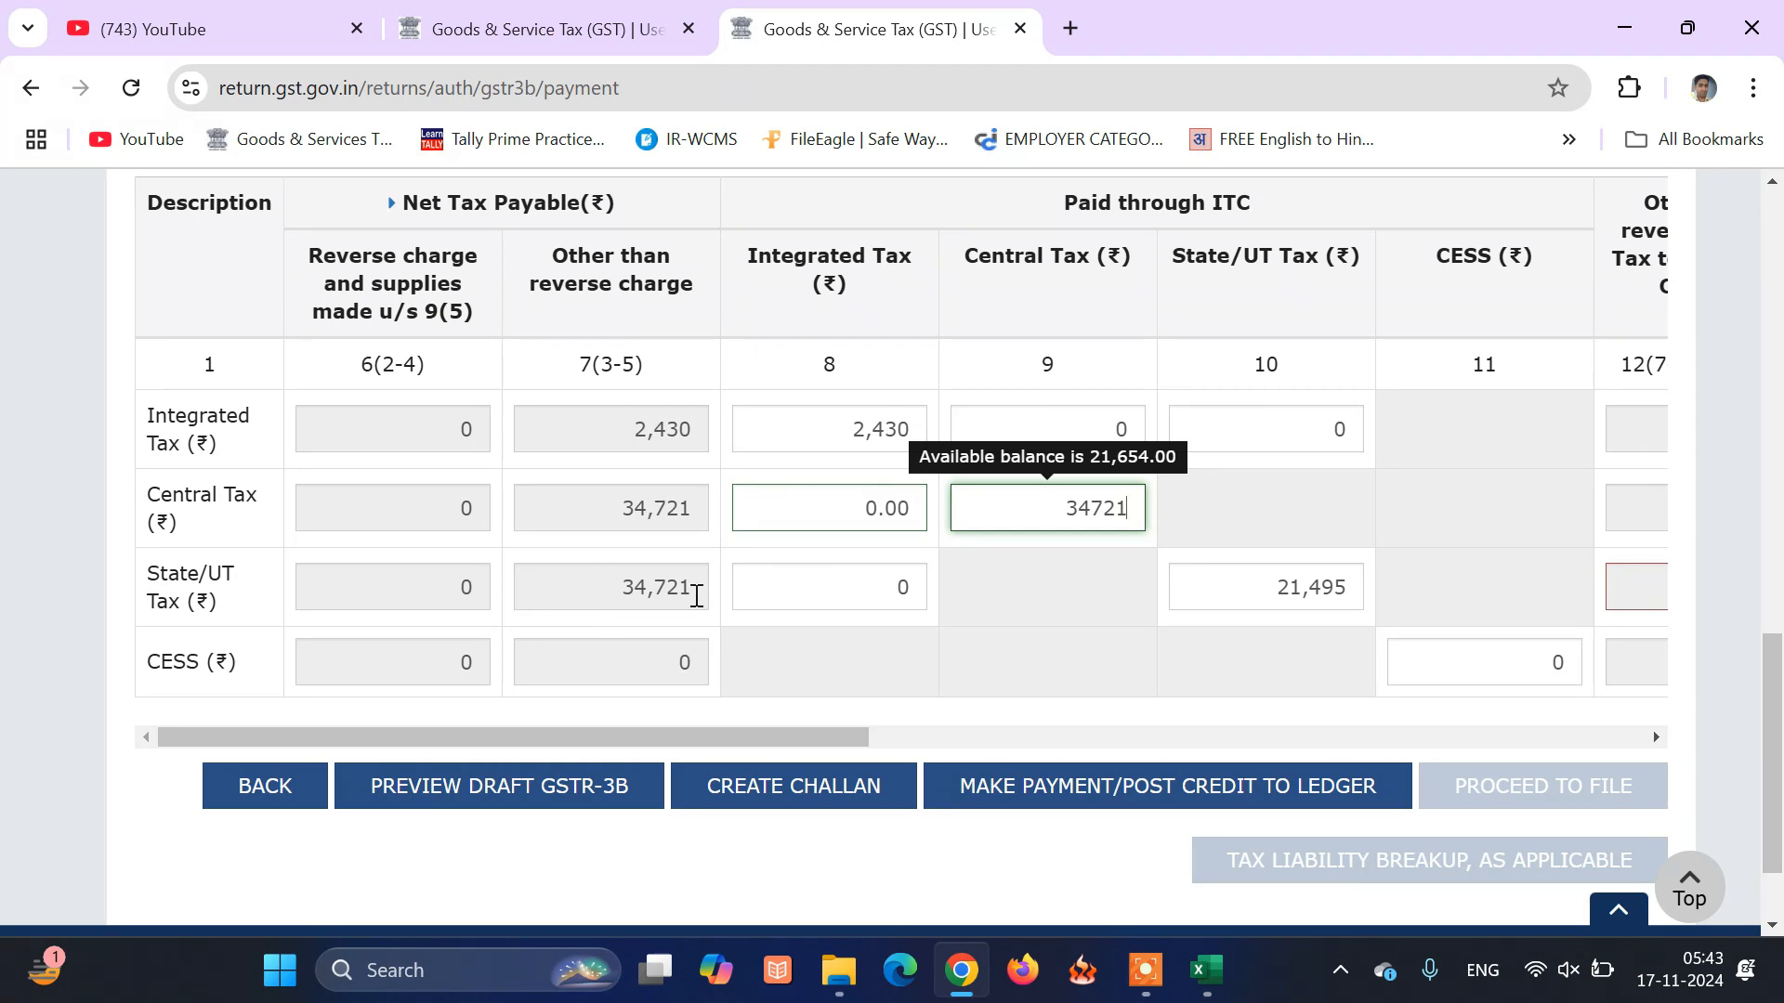
left_click(1061, 604)
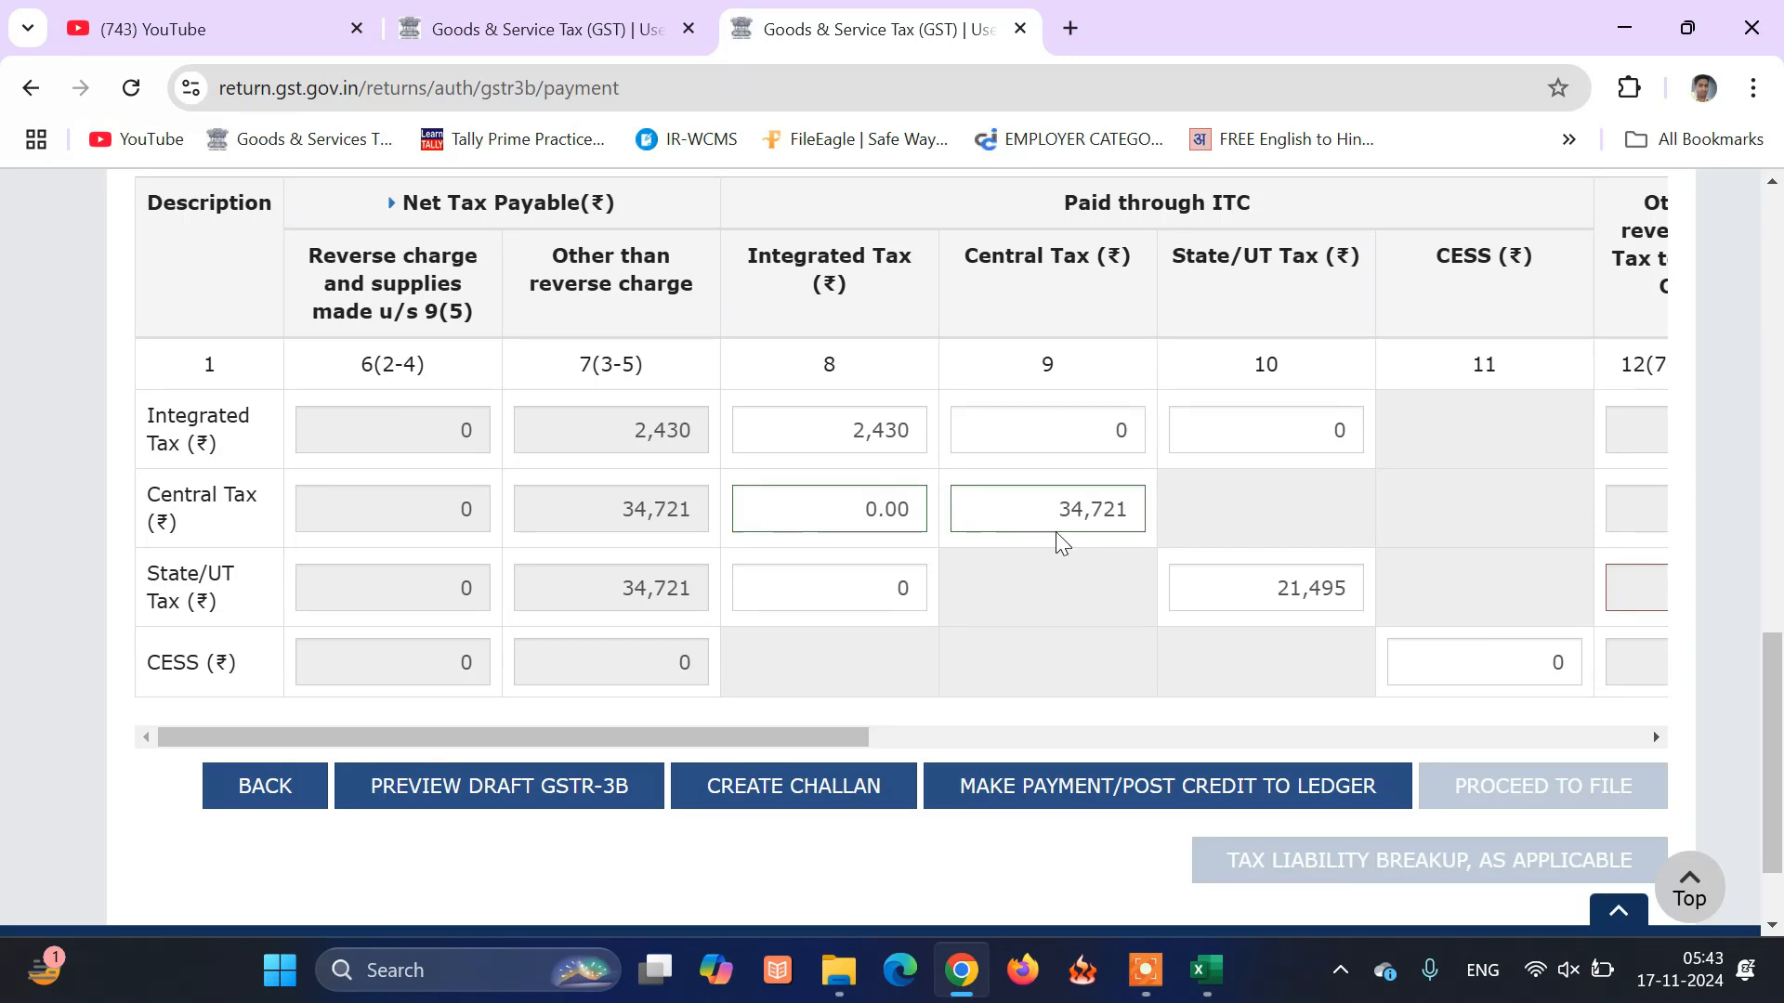
Review the revised ITC utilization and check the integrated tax credit available for the State/UT Tax liability
mouse_move(1066, 517)
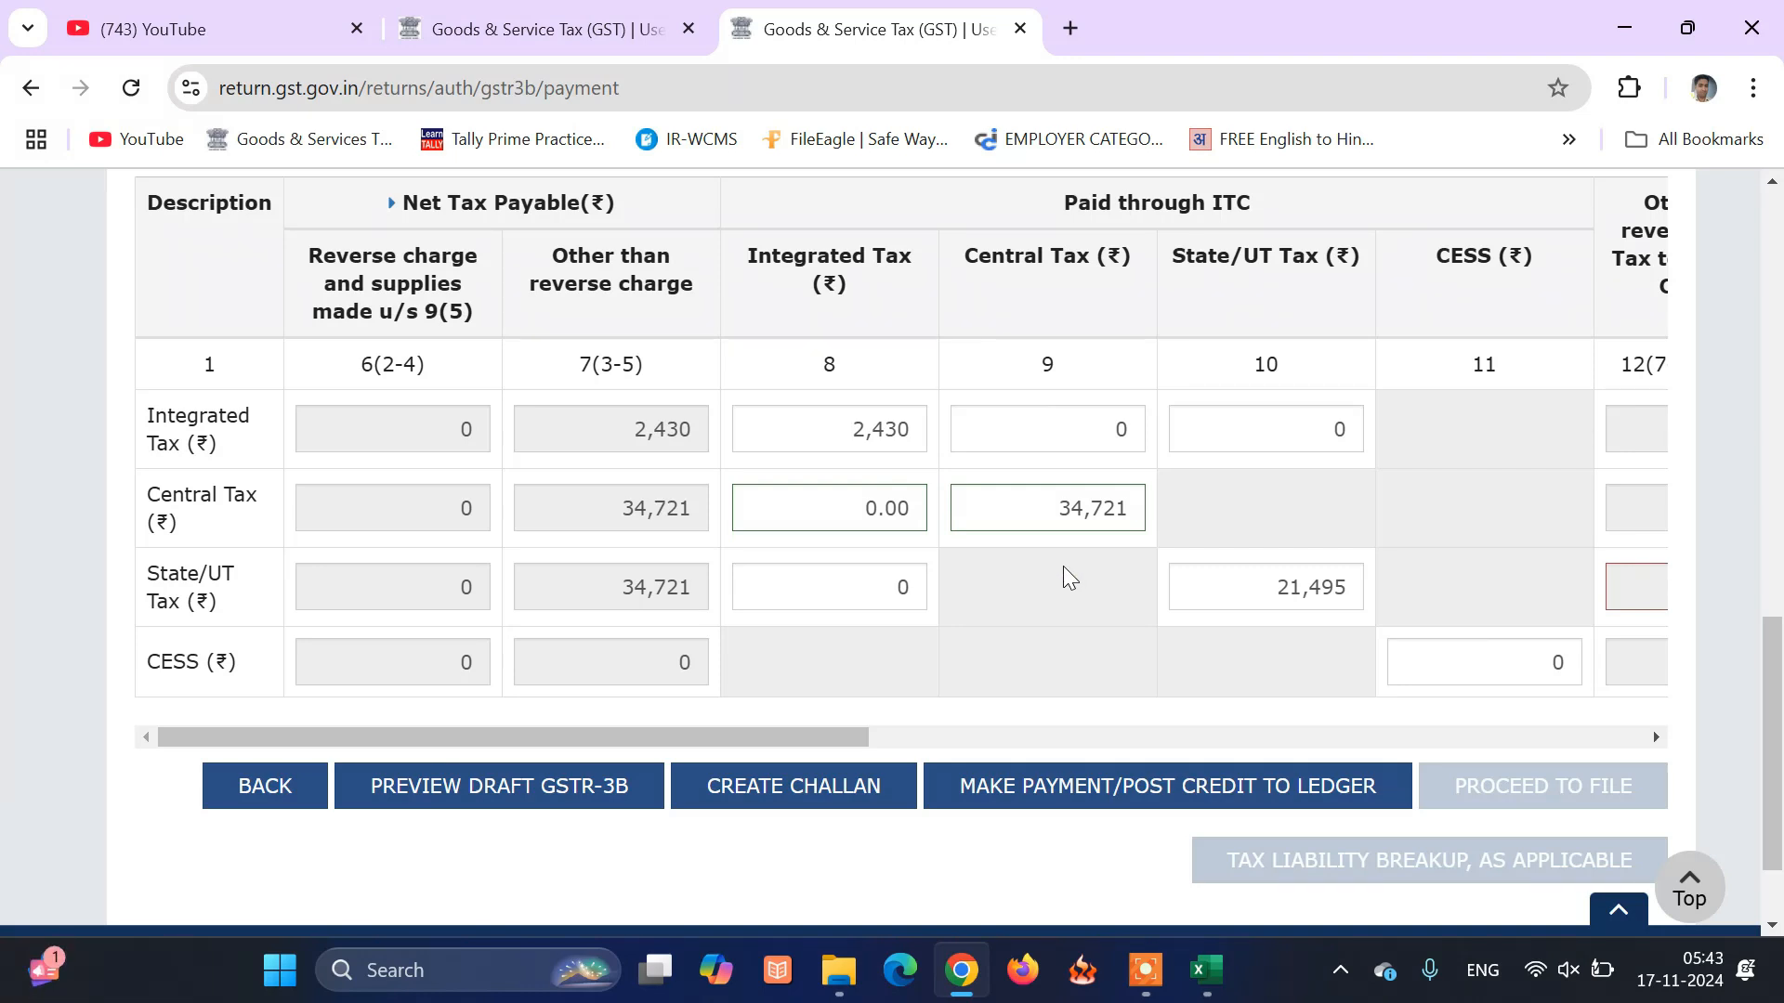
mouse_move(887, 442)
left_click_drag(766, 736, 484, 703)
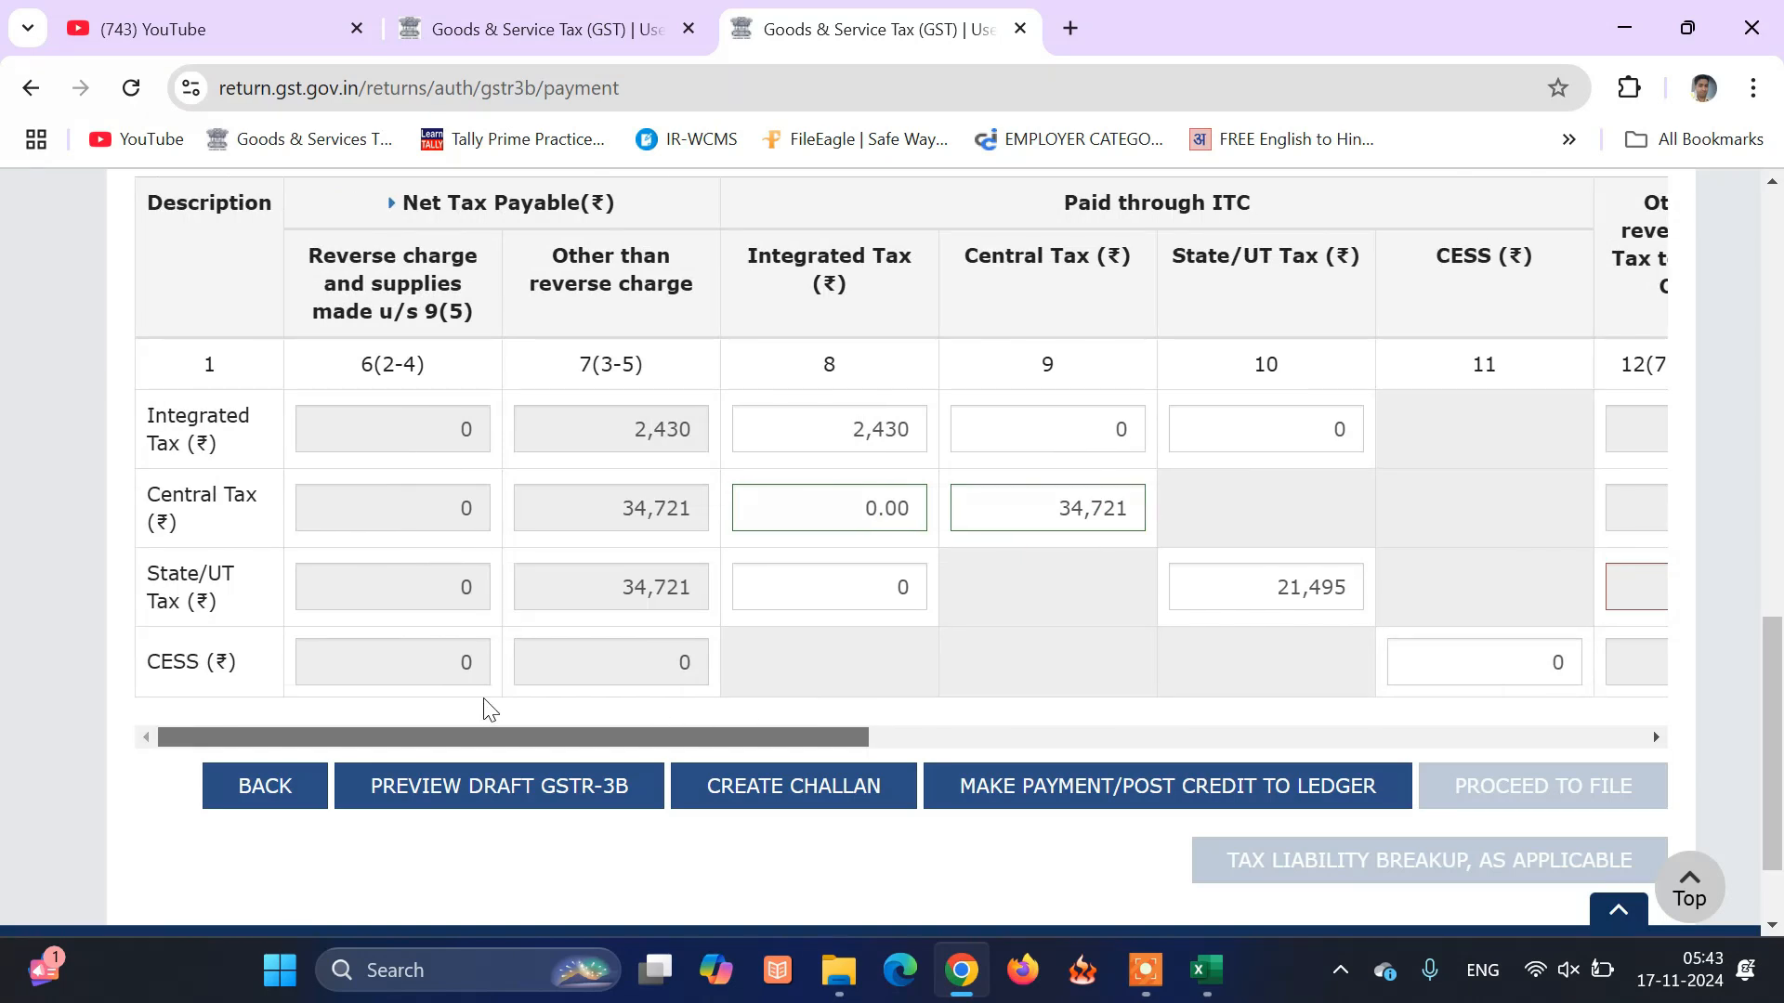
mouse_move(876, 585)
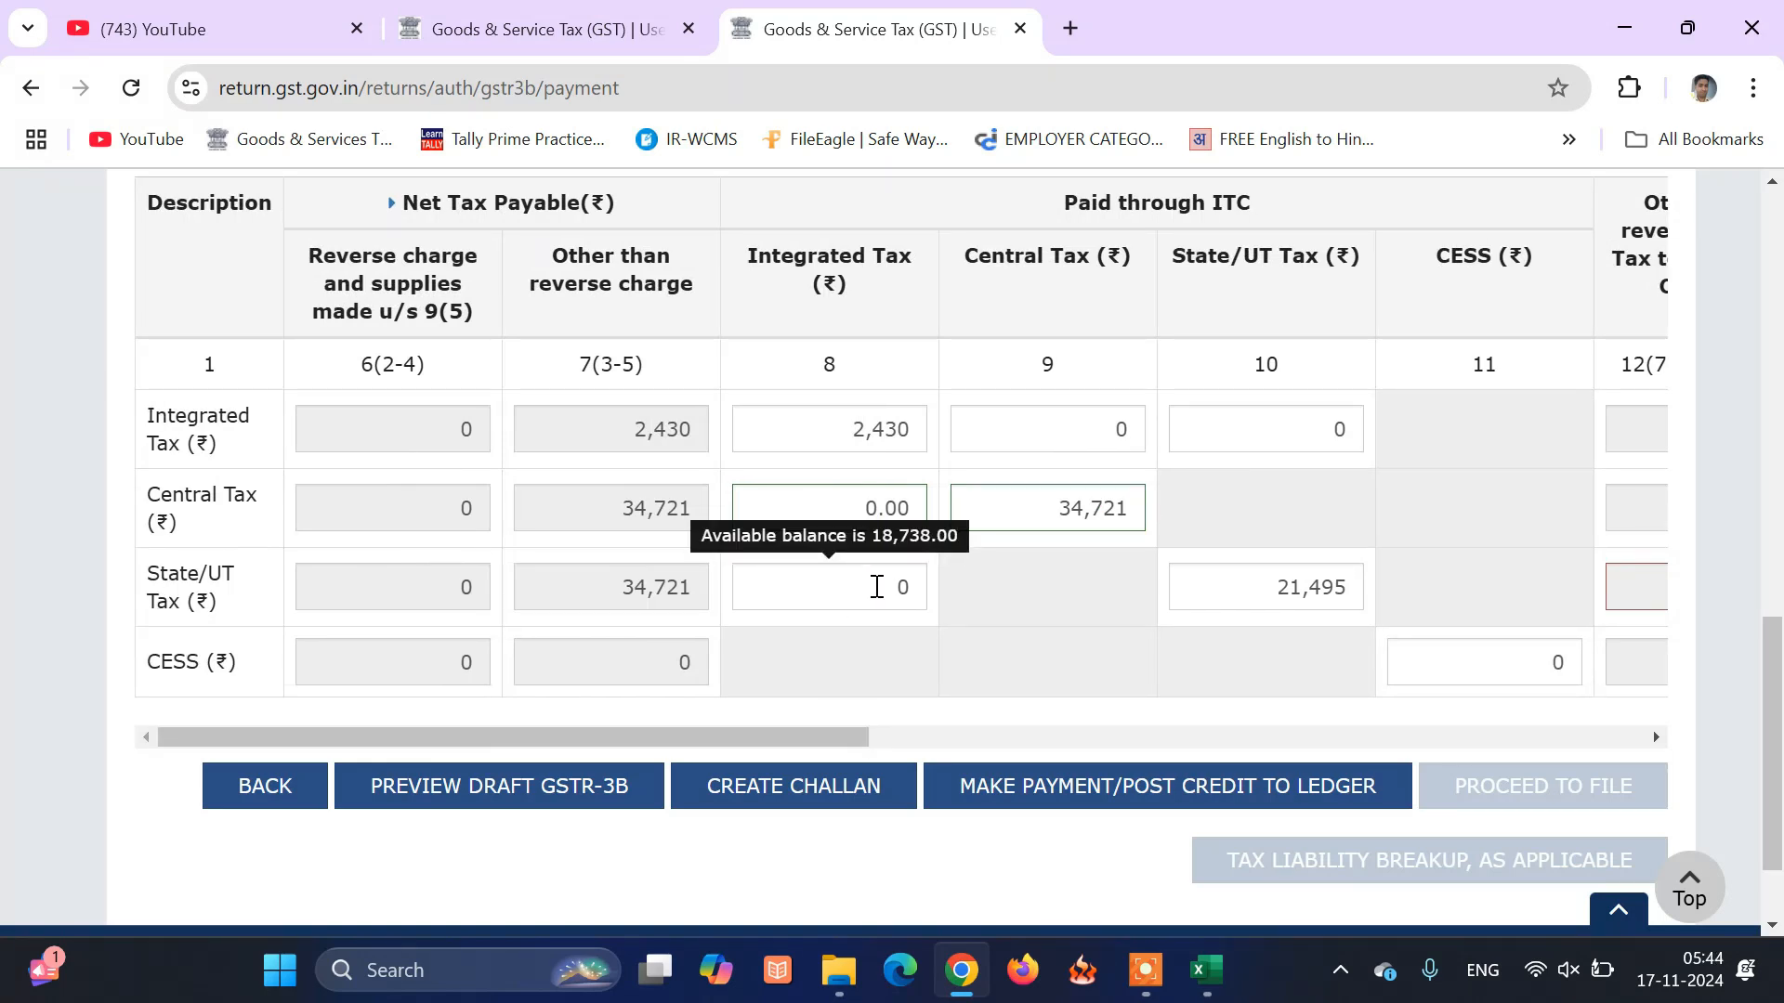
Set the integrated tax credit used to pay the State/UT Tax liability to 13,226 and check the remaining credit balances
left_click(877, 586)
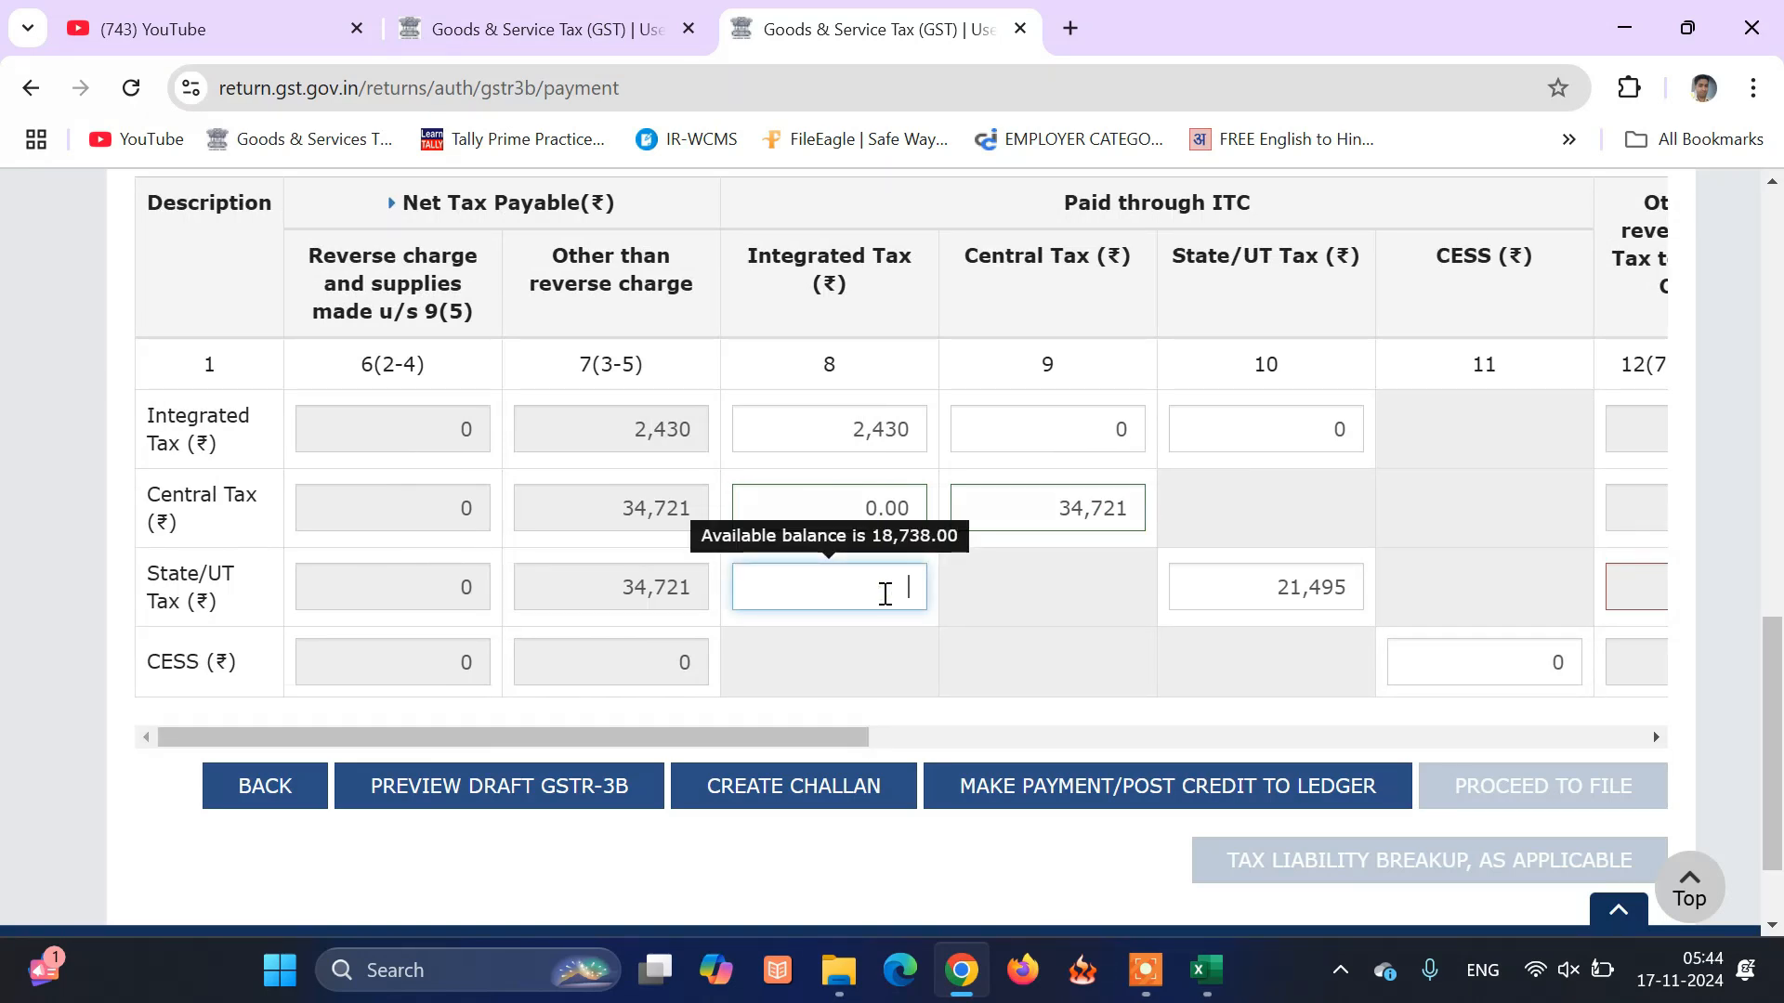
scroll(886, 595, "up", 3)
type("1")
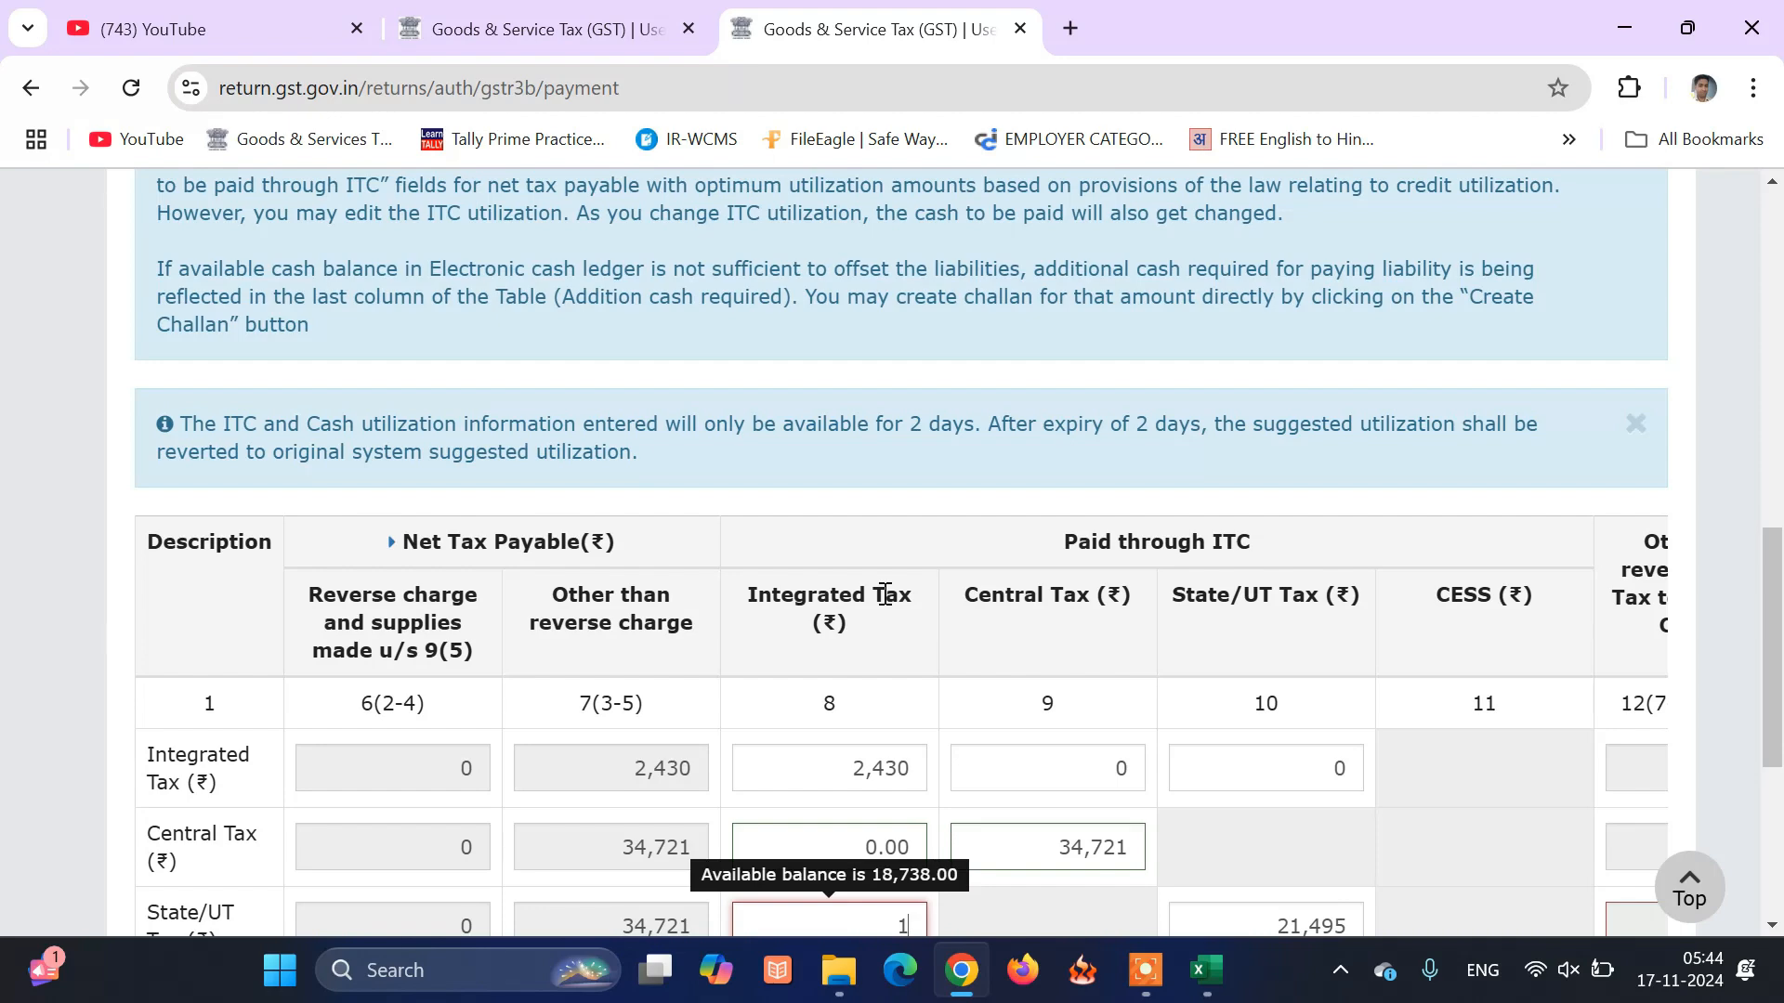
type("3226")
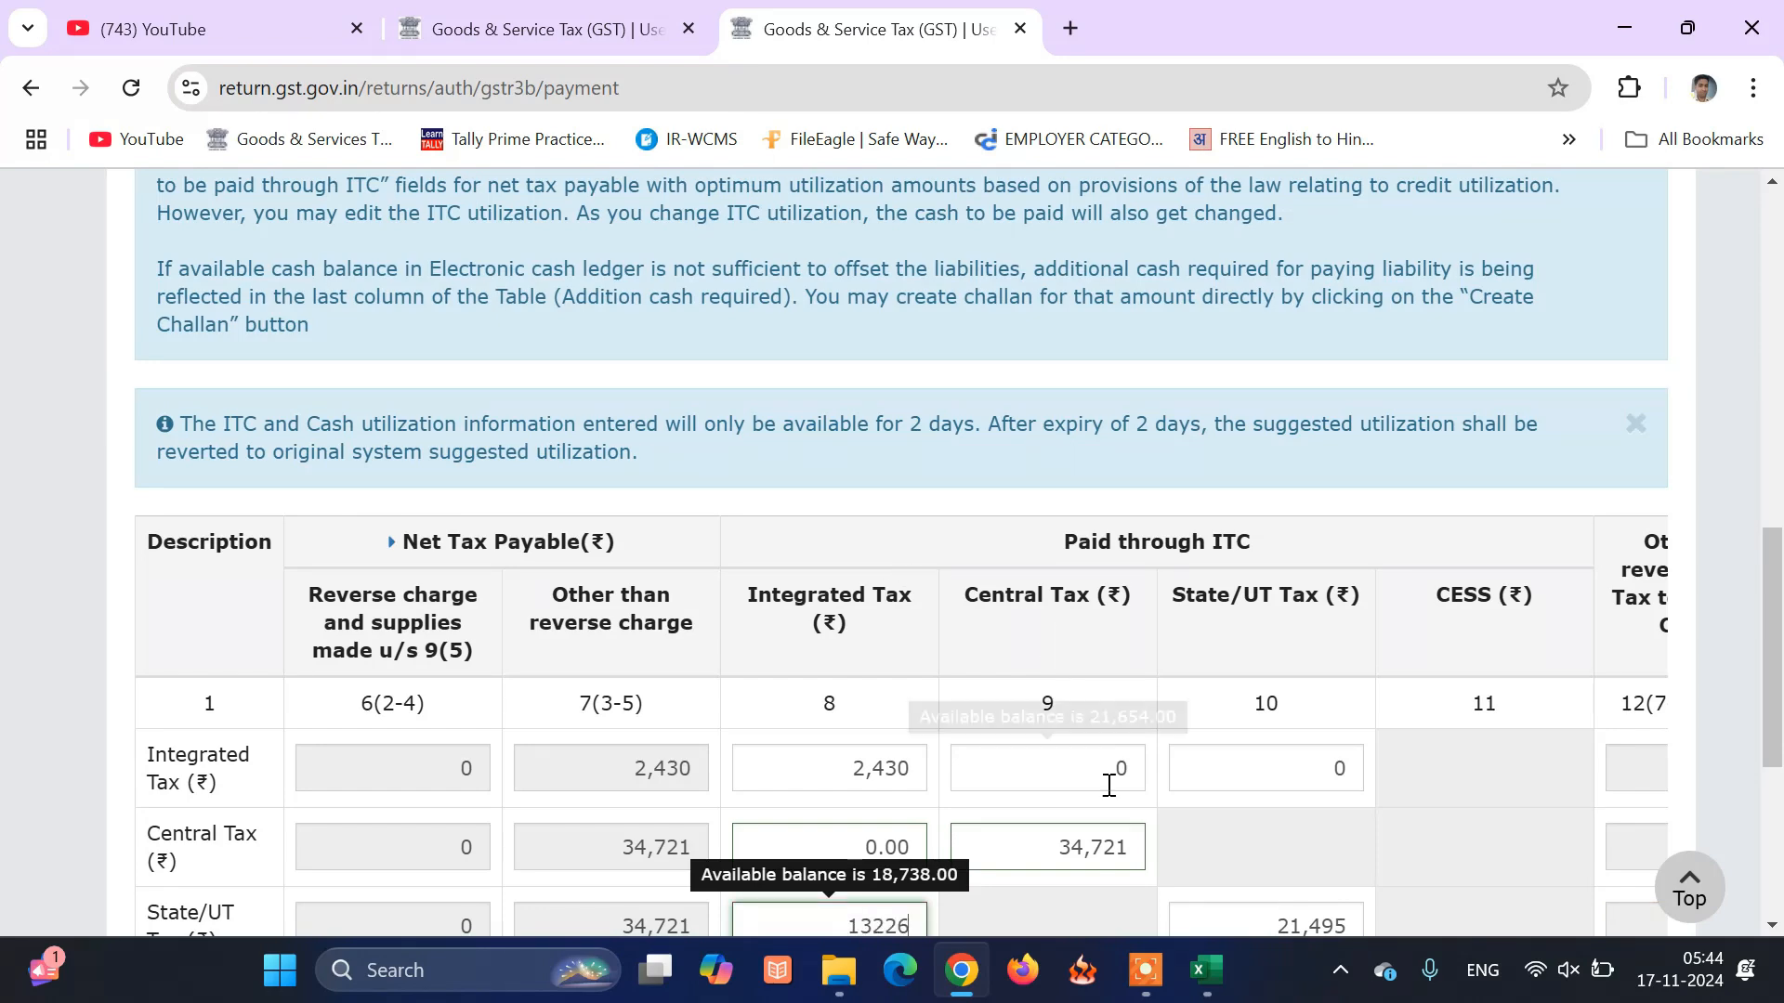
left_click(1115, 913)
scroll(1117, 912, "down", 3)
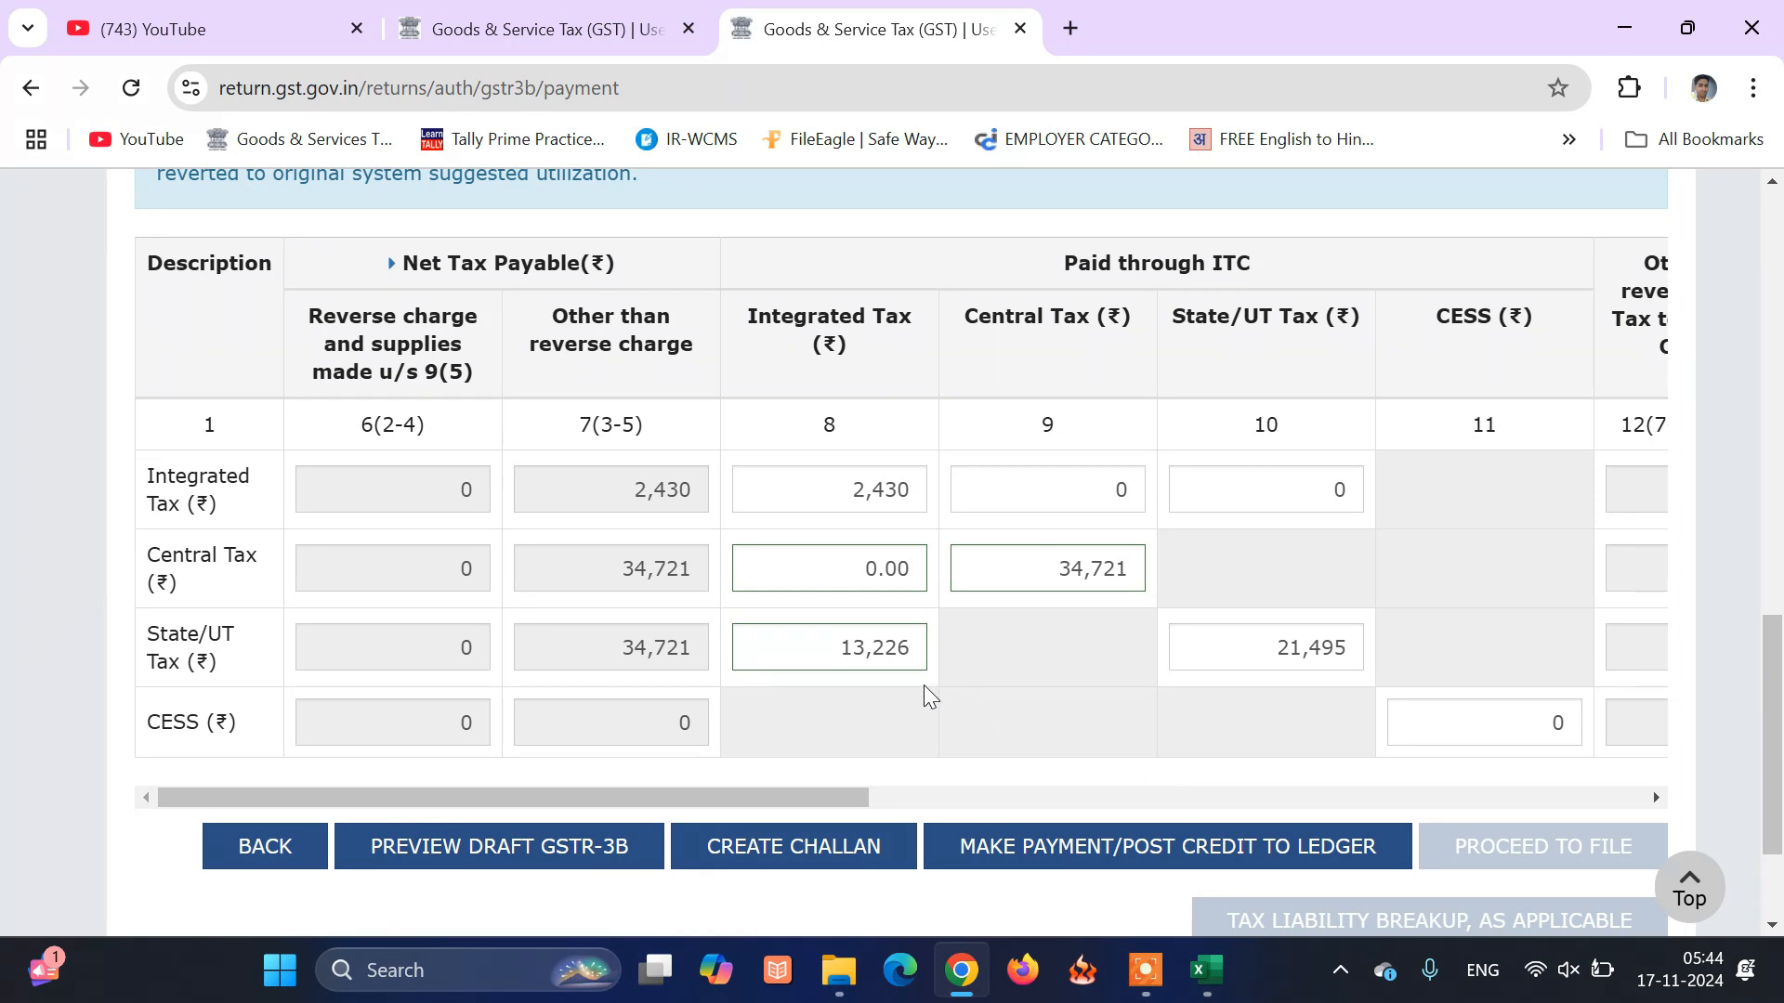
mouse_move(868, 645)
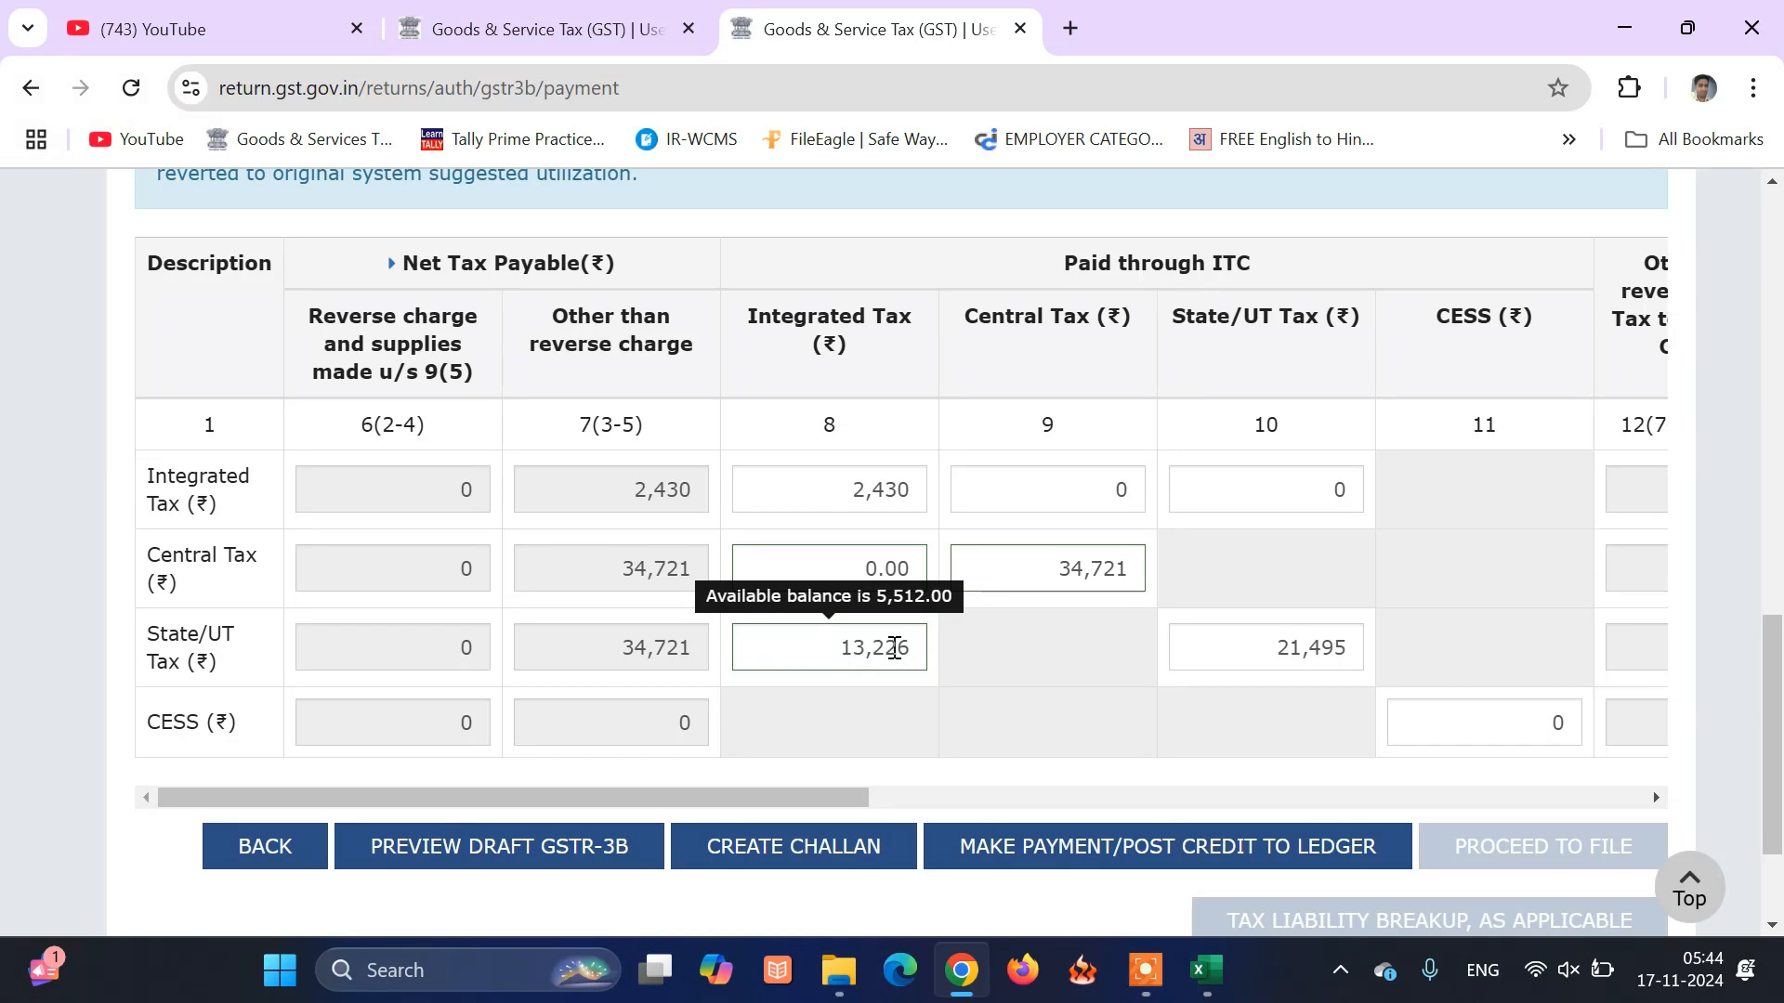
mouse_move(1051, 570)
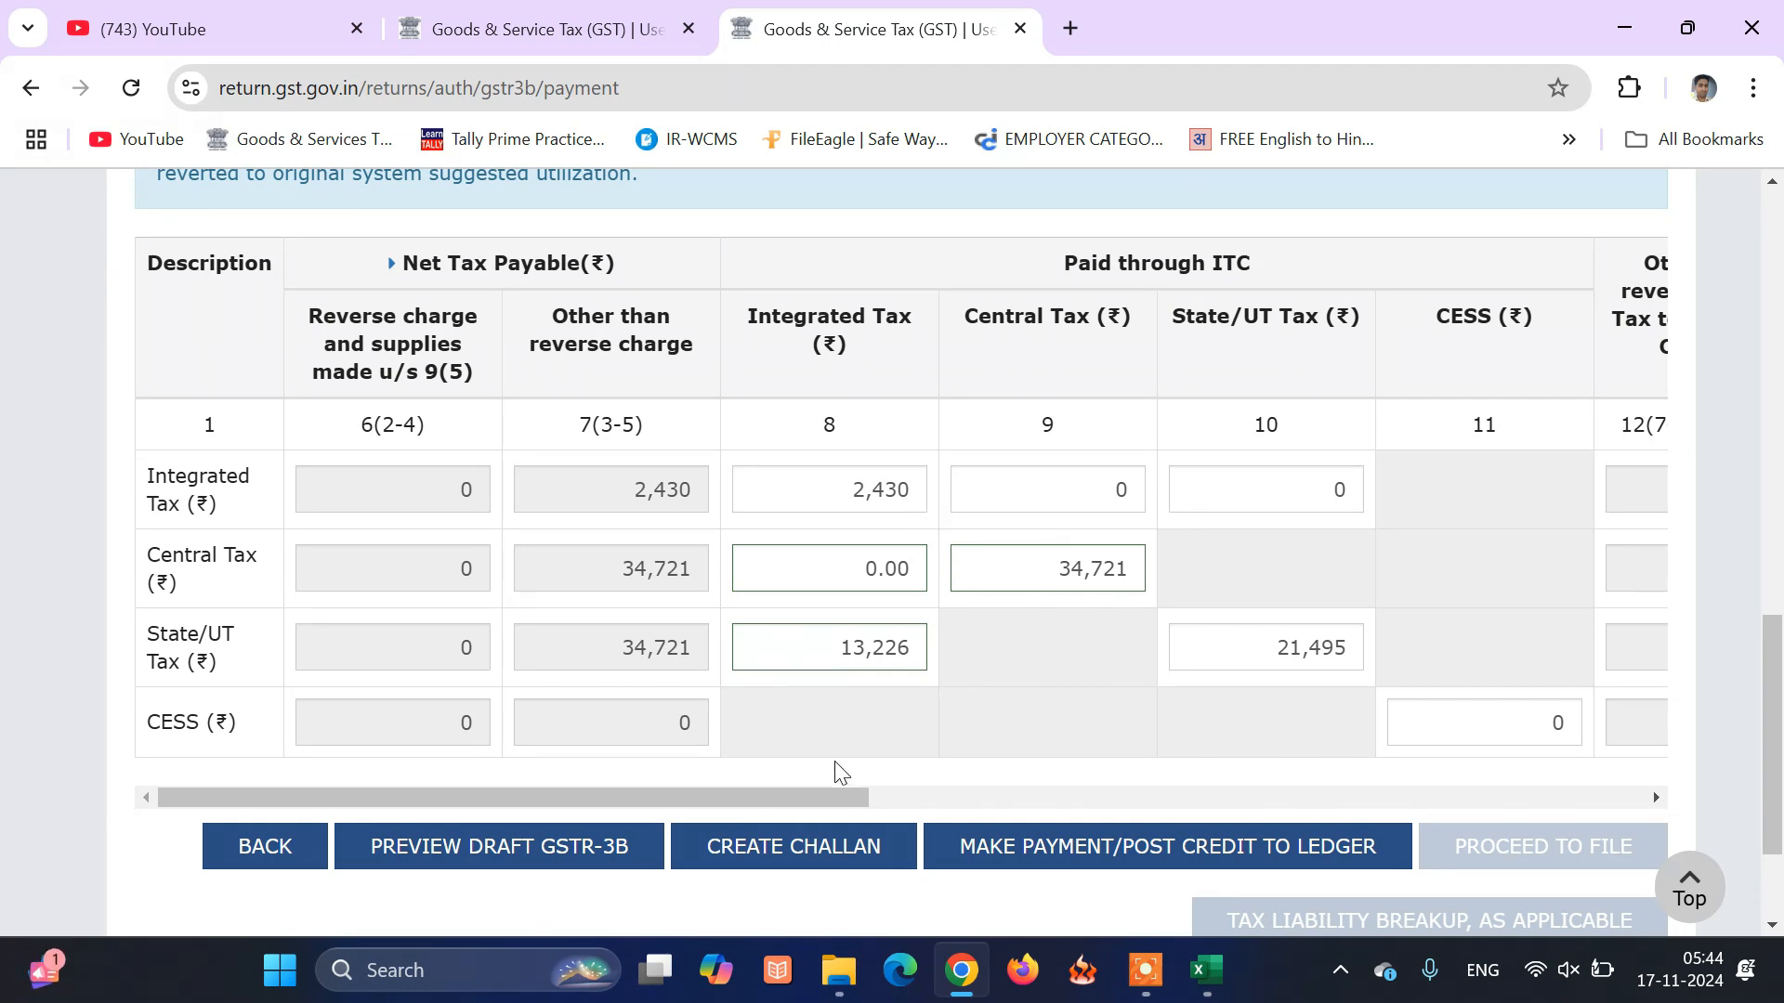
Try to make the payment and post credit to the ledger, agreeing to the IMS declaration and confirming the offset warning
left_click_drag(831, 795, 1724, 755)
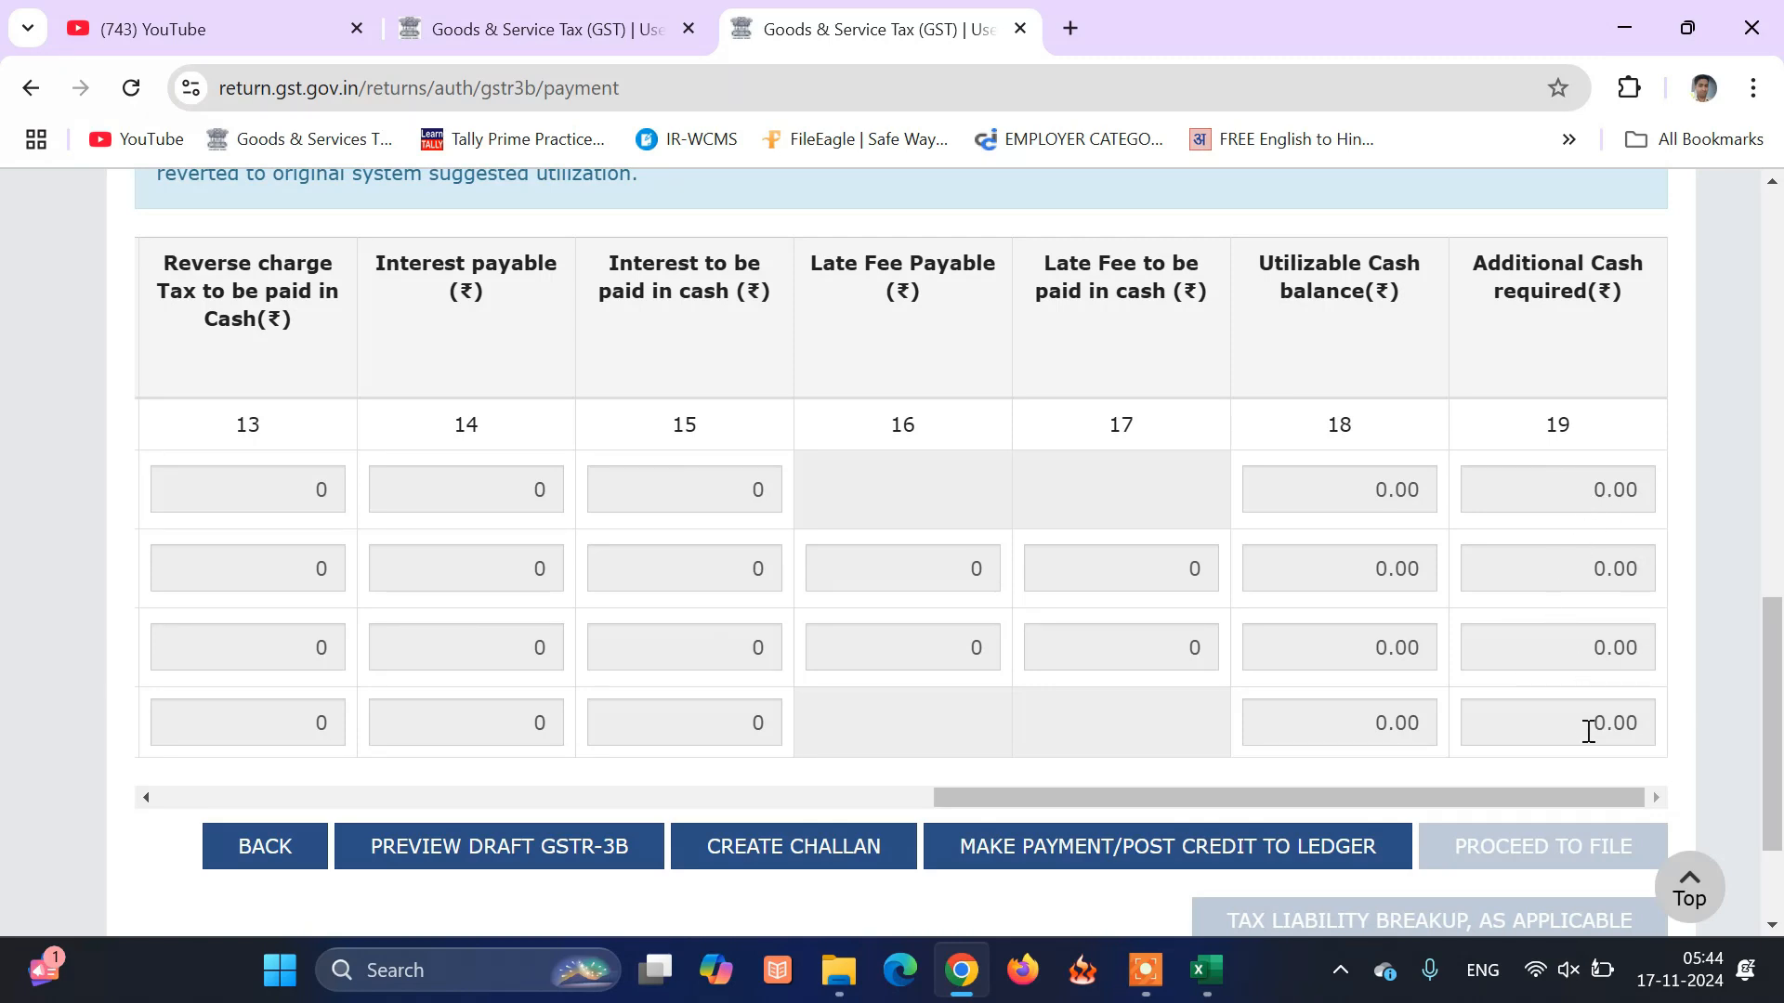
left_click(1149, 853)
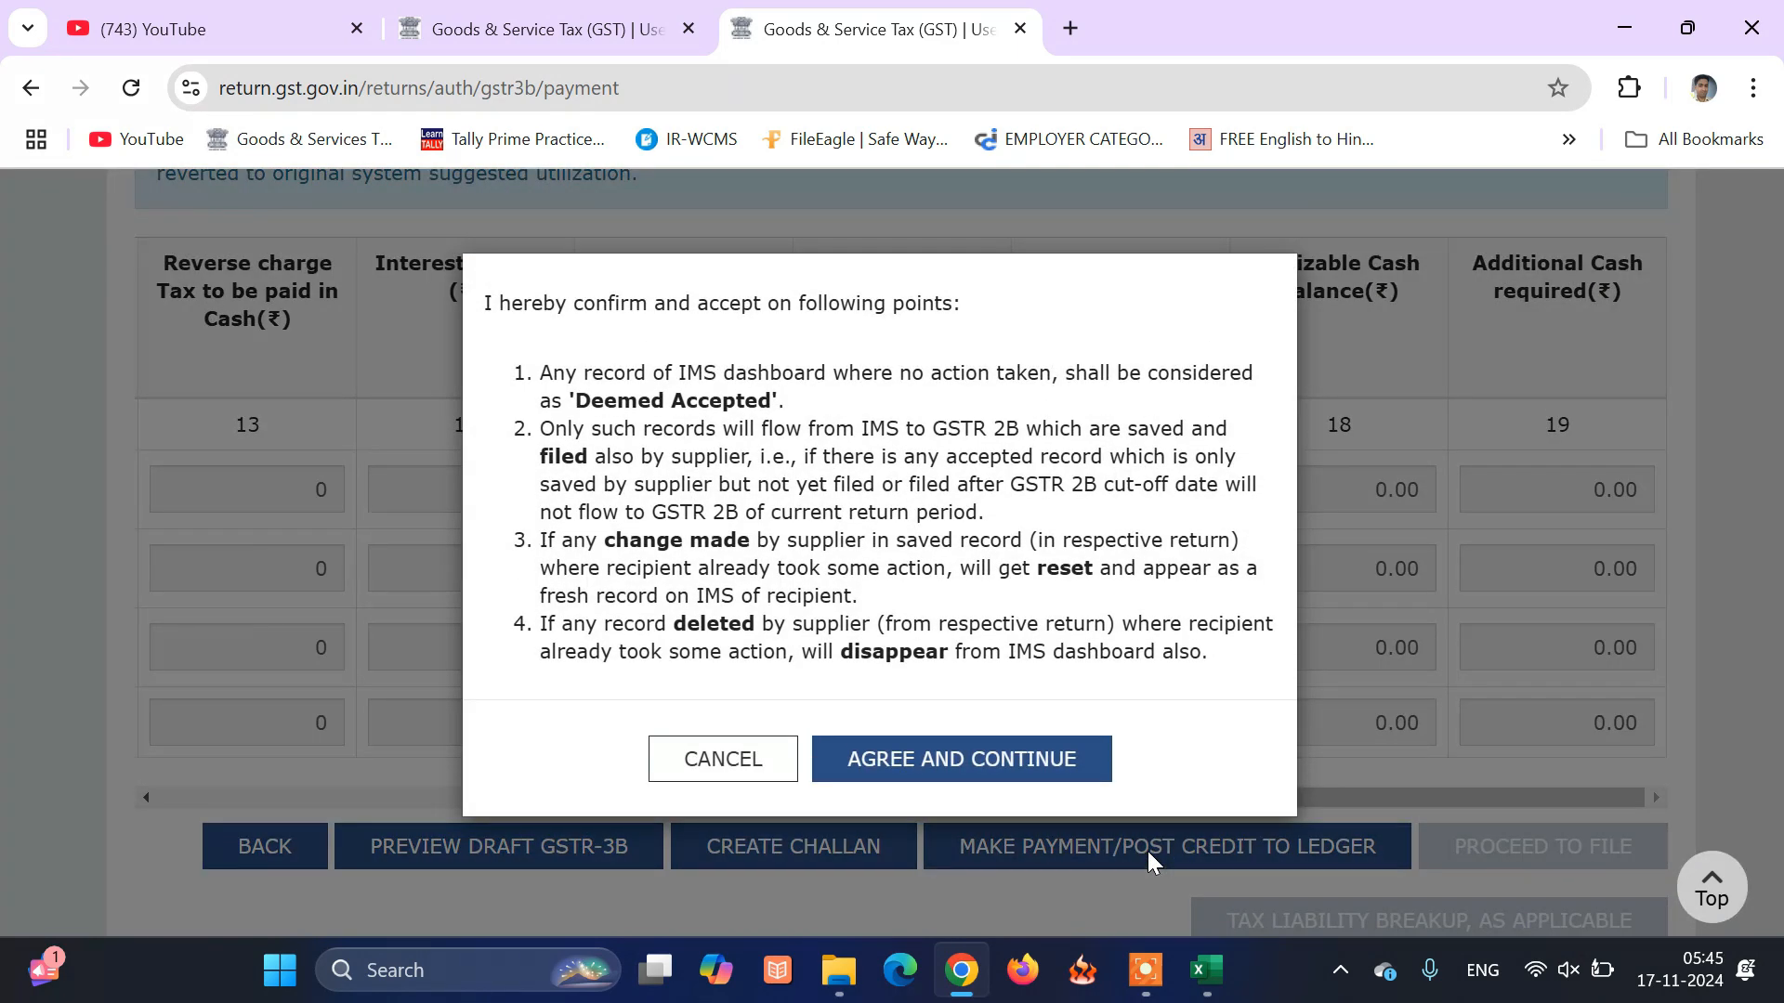
left_click(945, 764)
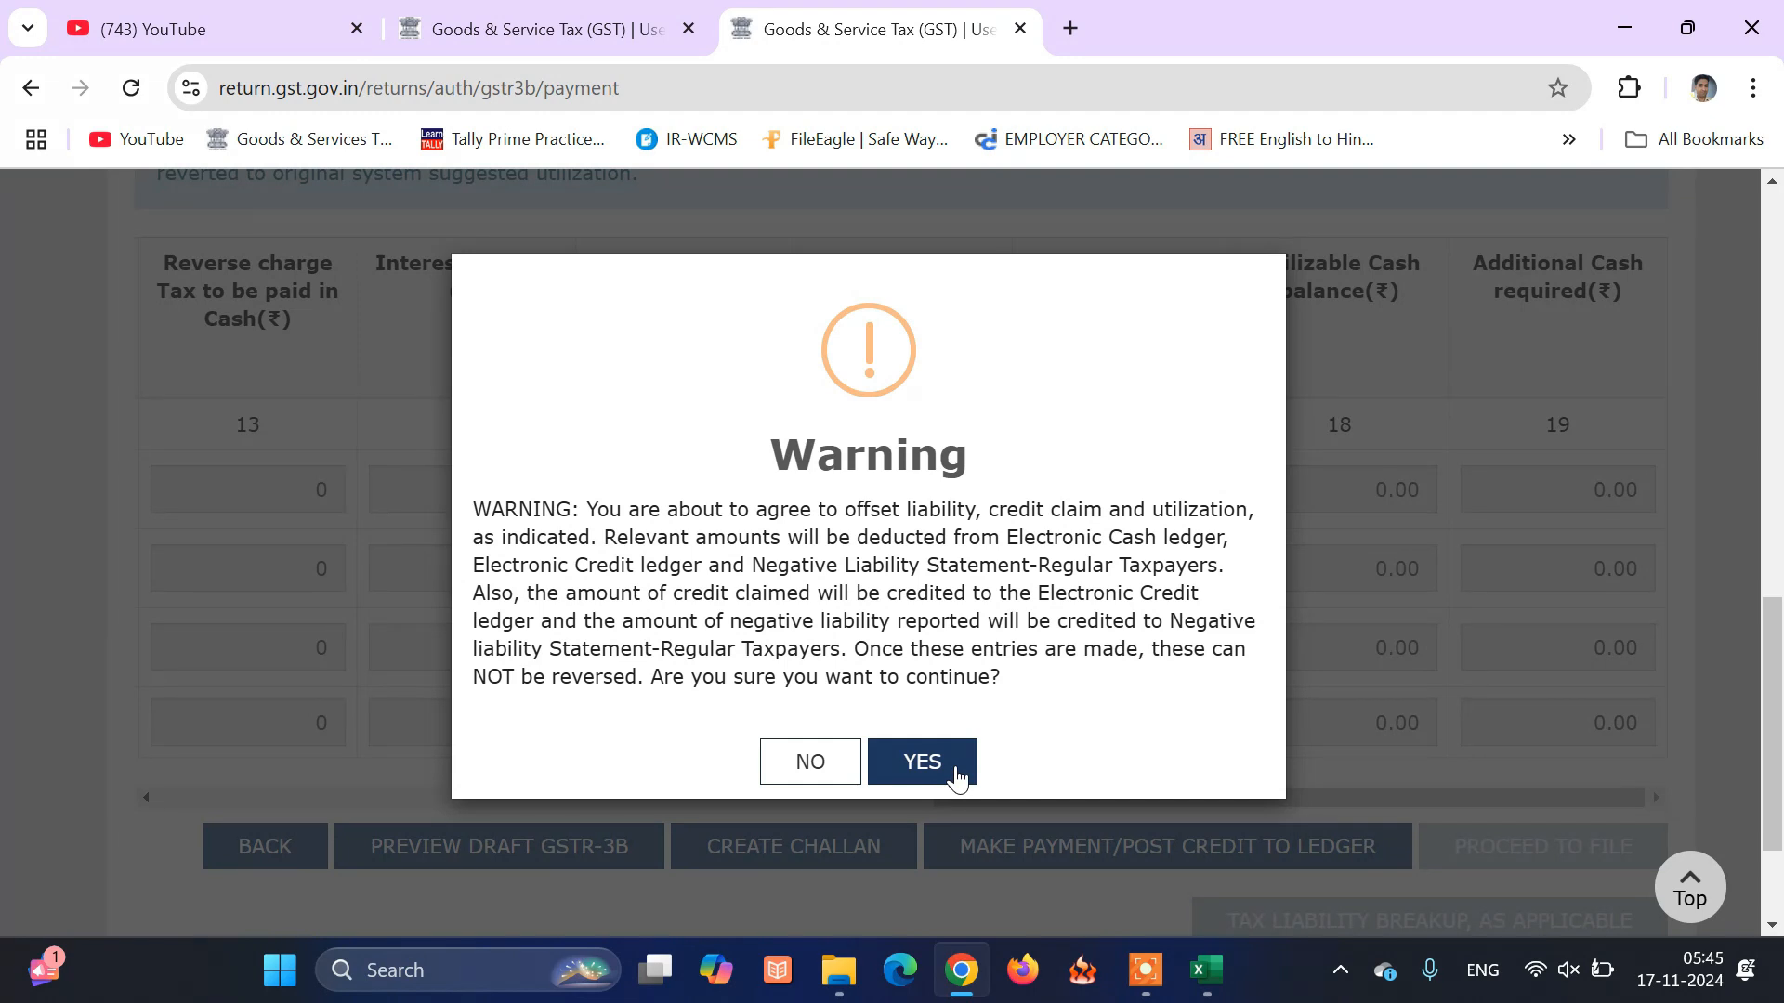
left_click(957, 776)
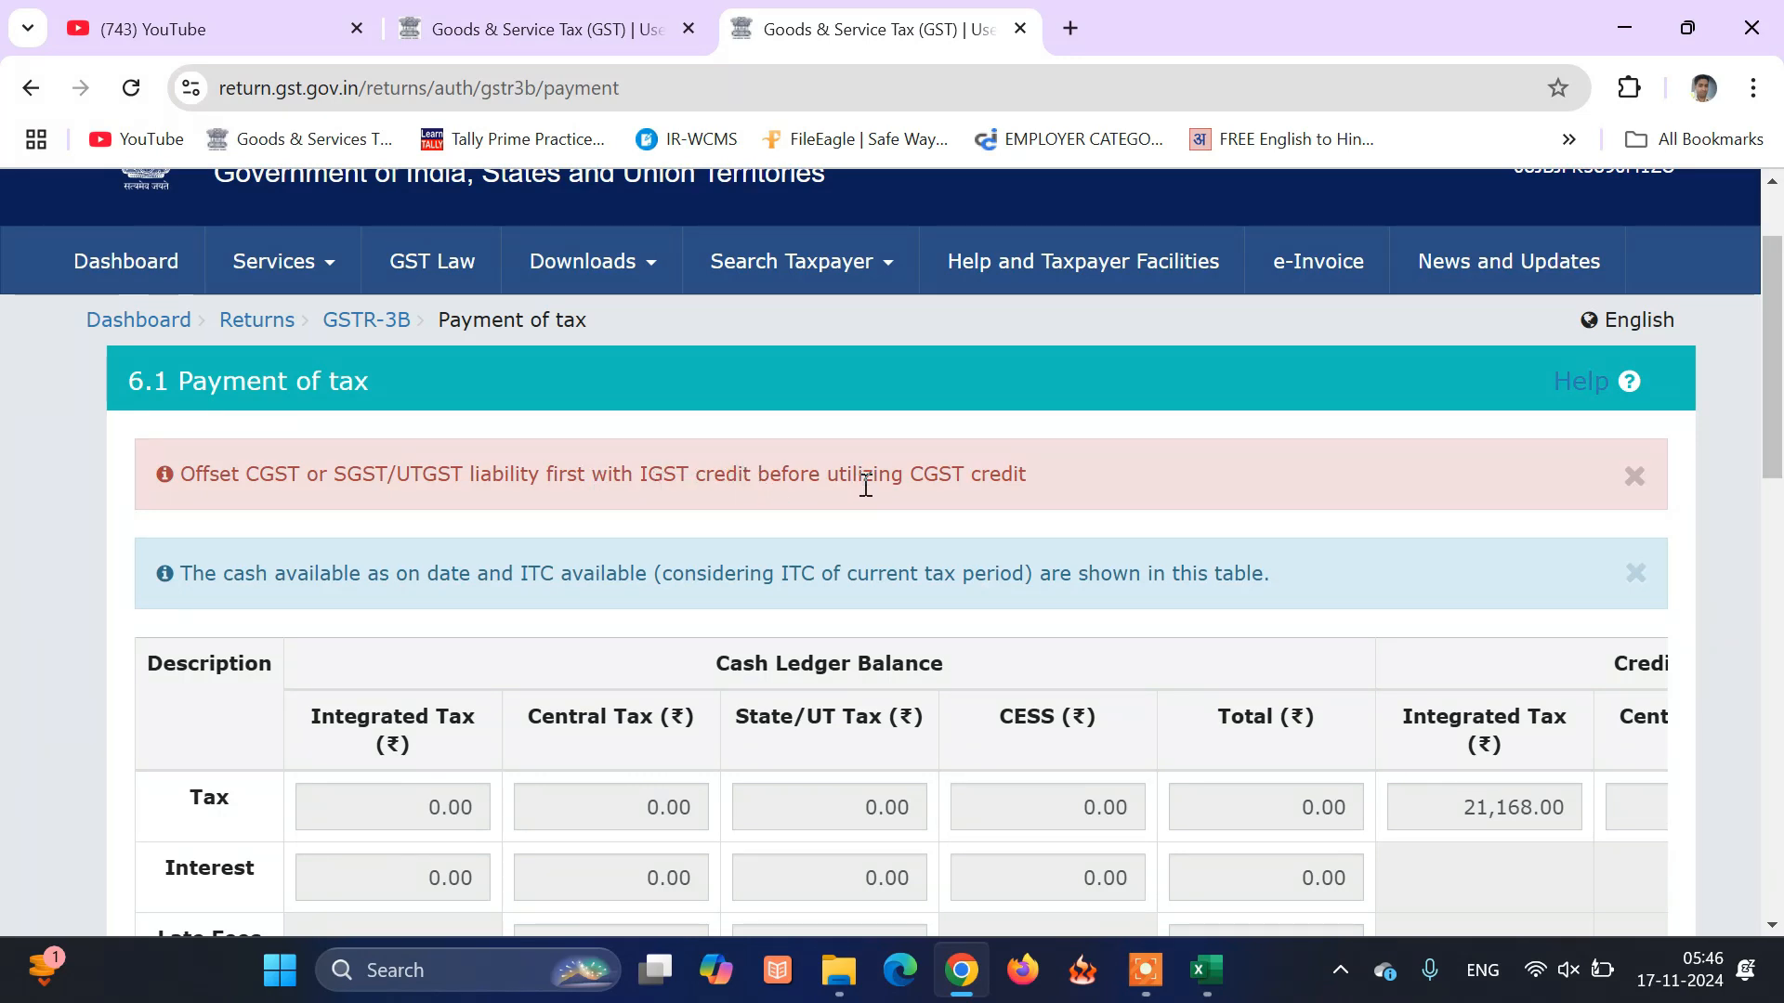
Read the credit offset error and compare its rule with the integrated and central tax credit amounts in the utilization table
left_click_drag(909, 476, 1013, 478)
scroll(994, 535, "down", 8)
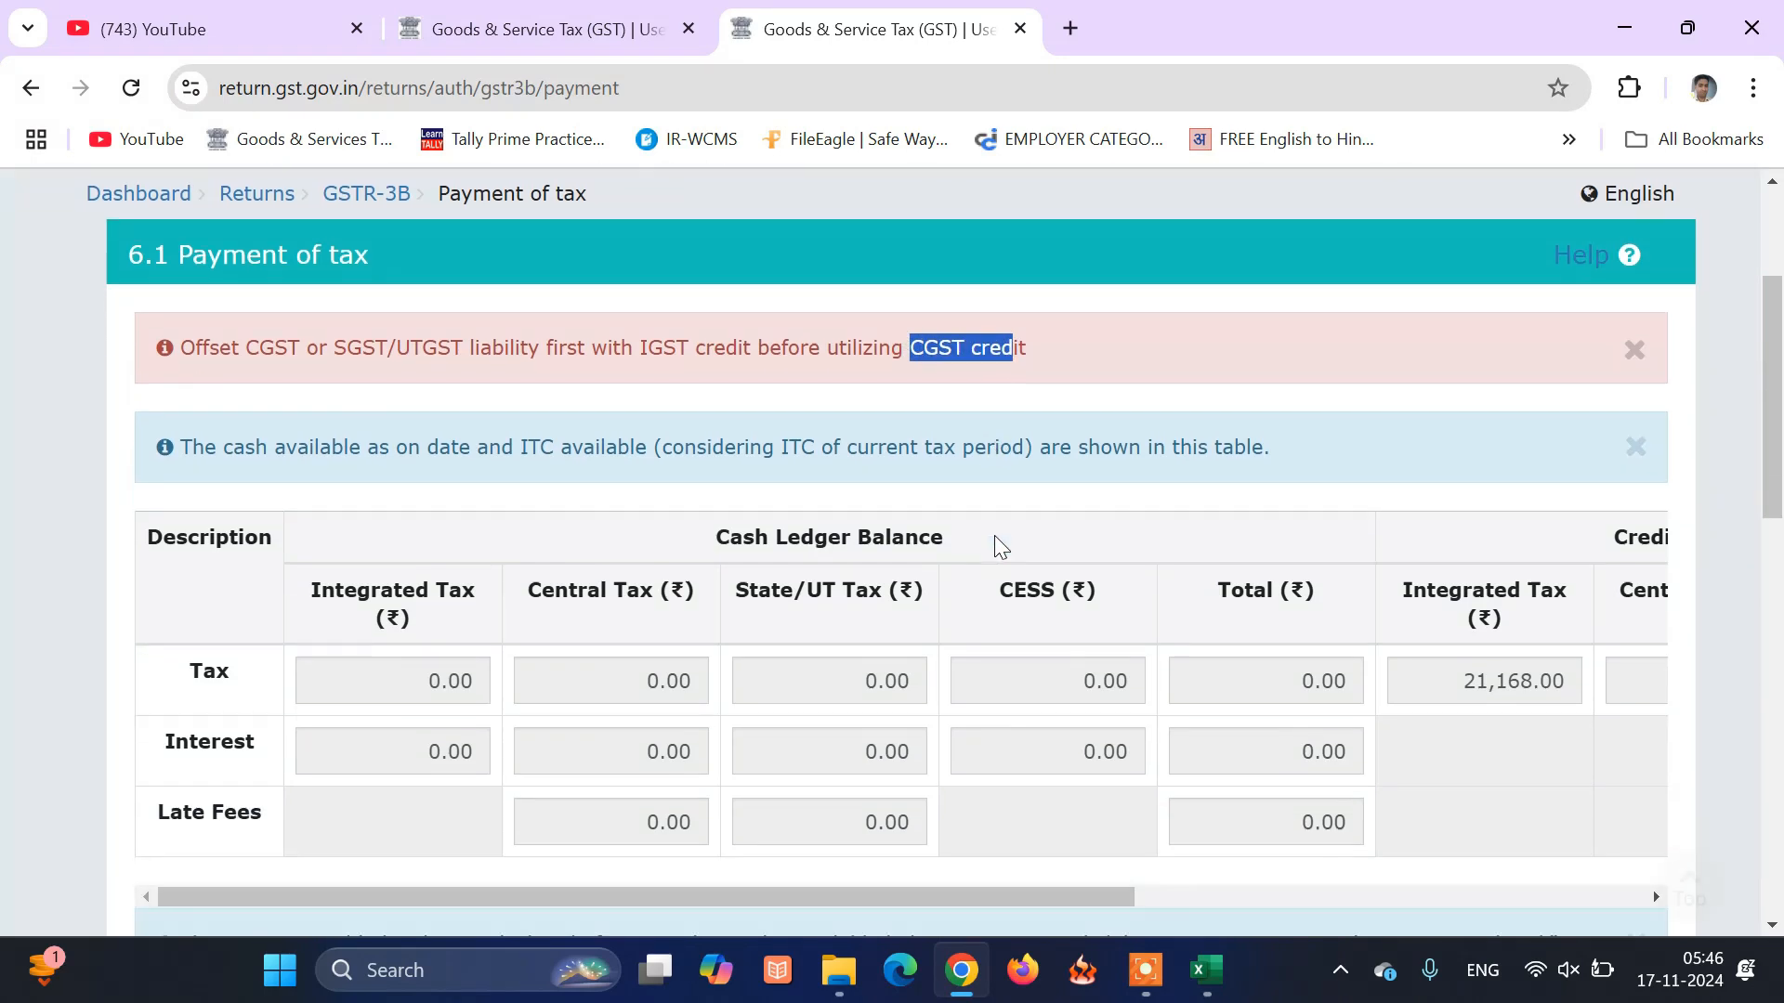
scroll(994, 535, "down", 4)
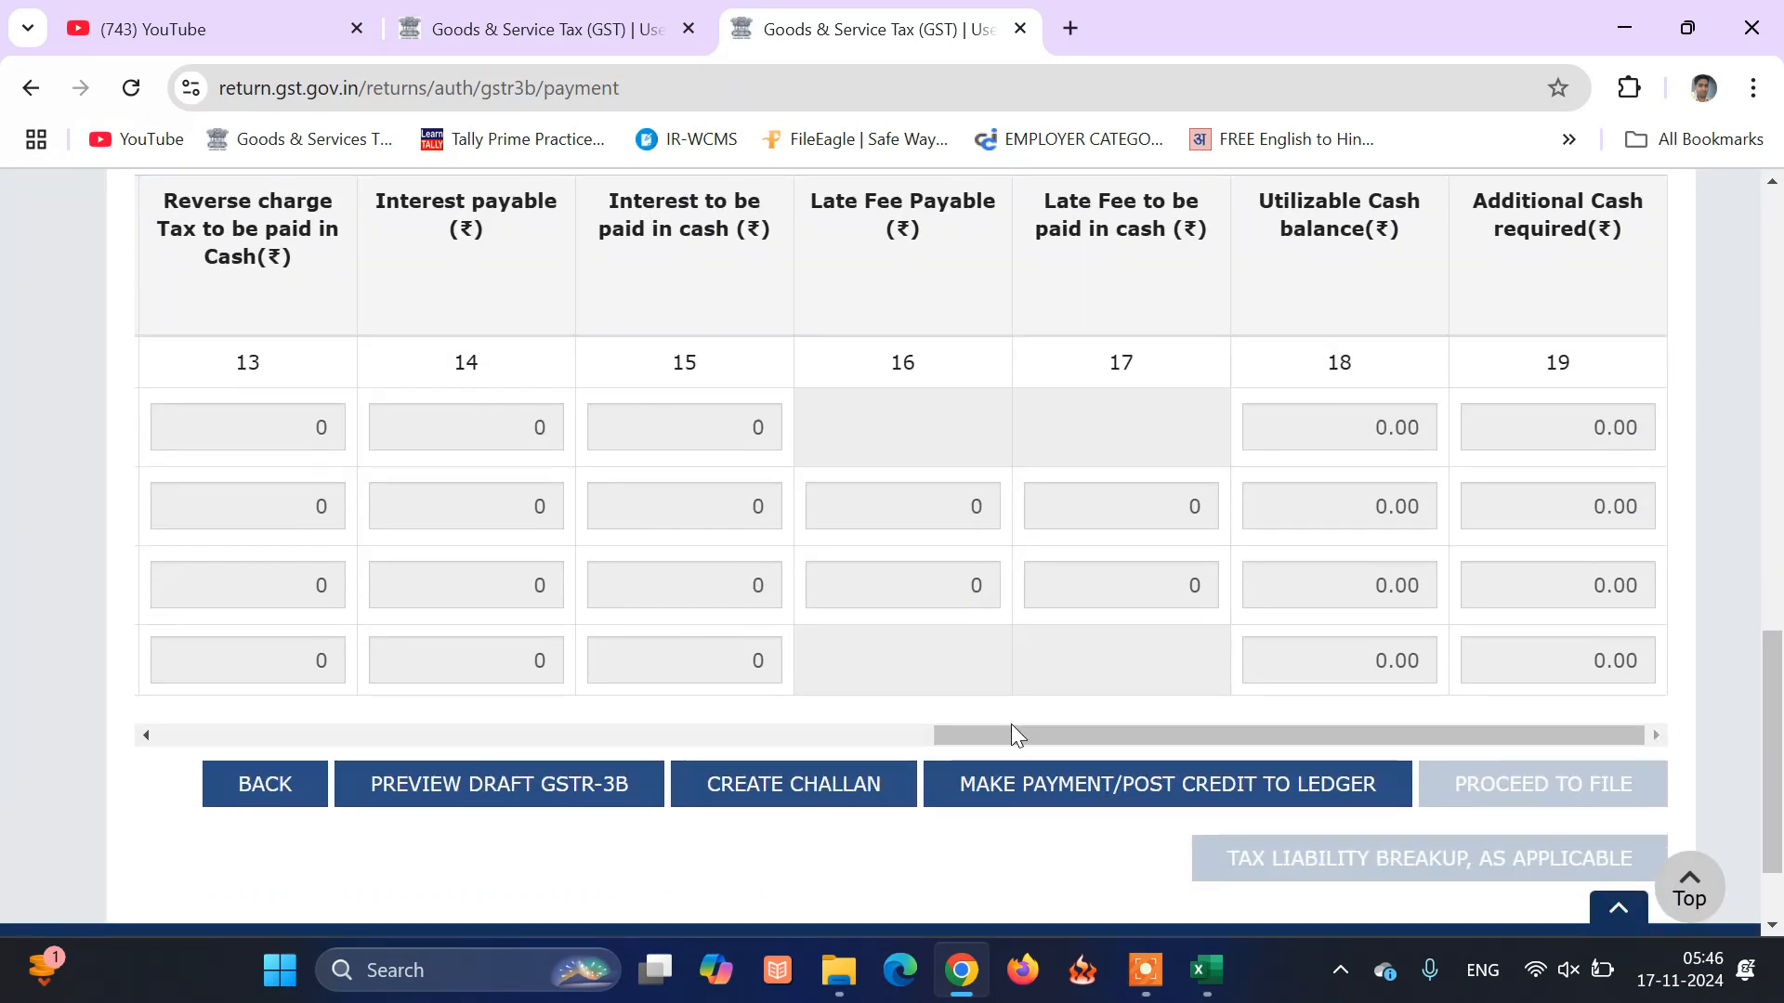
left_click_drag(1011, 734, 91, 733)
mouse_move(796, 488)
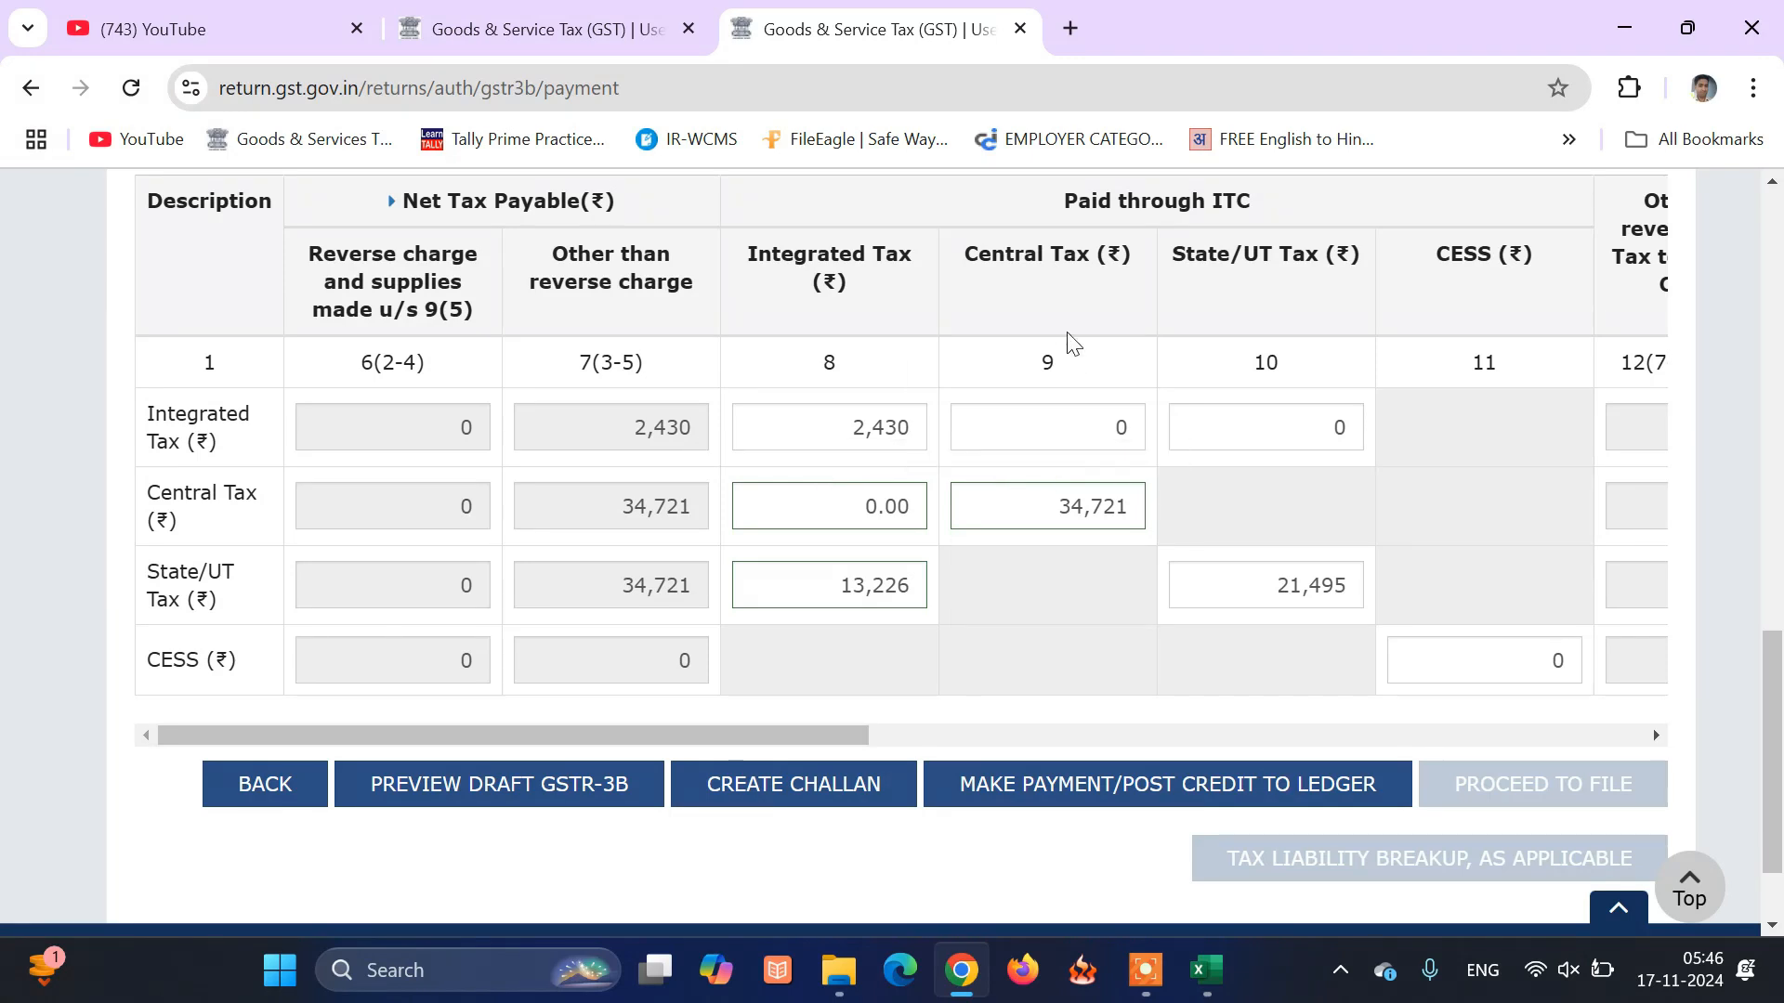
mouse_move(1059, 488)
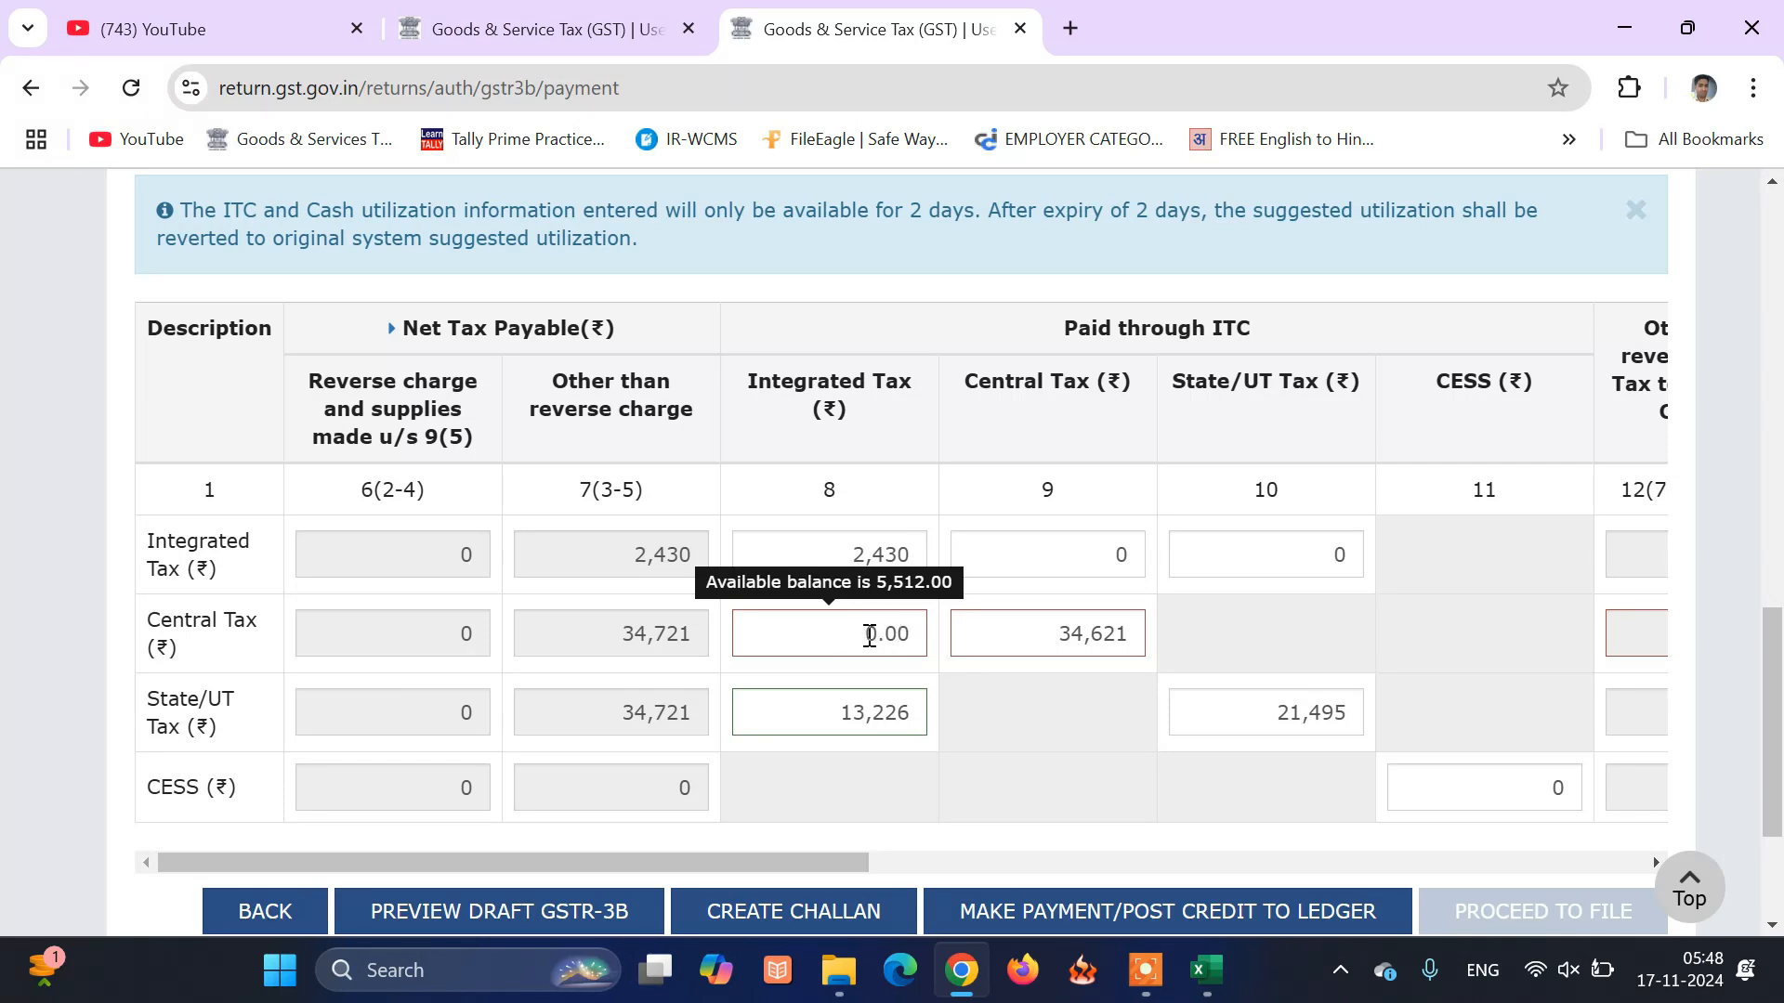
Set the integrated tax credit used to pay the Central Tax liability to 5,512
left_click(912, 636)
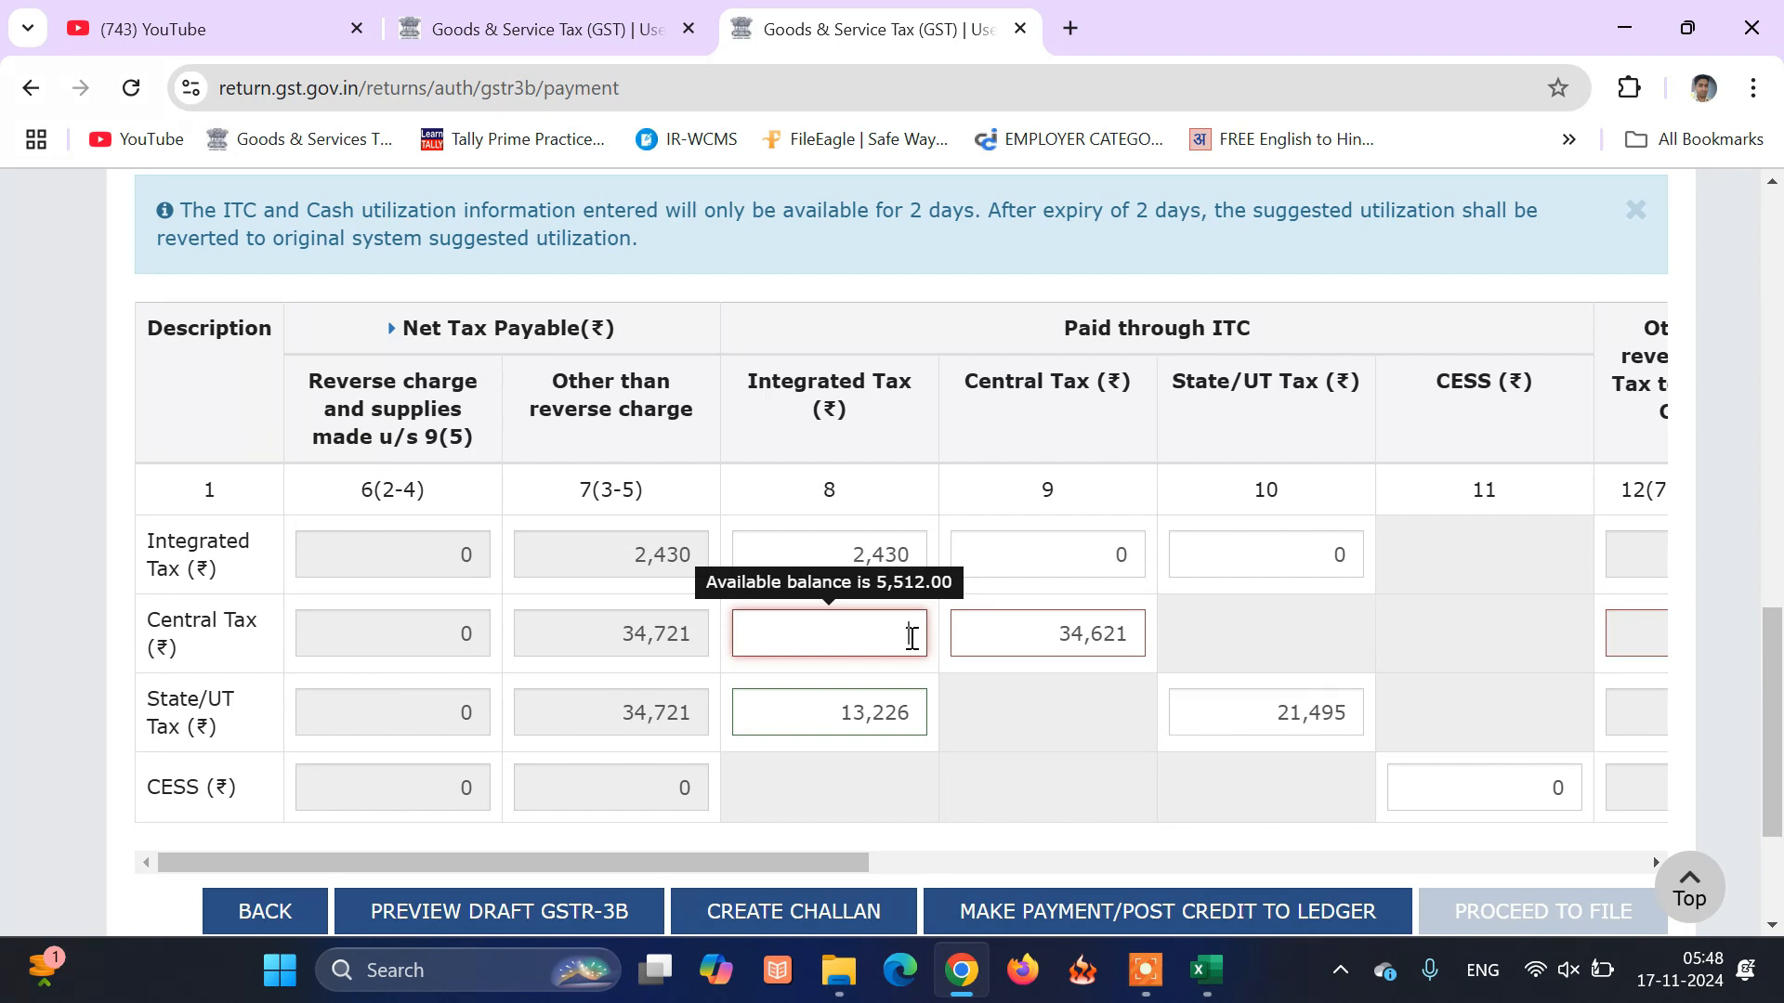
scroll(912, 638, "up", 3)
type("55")
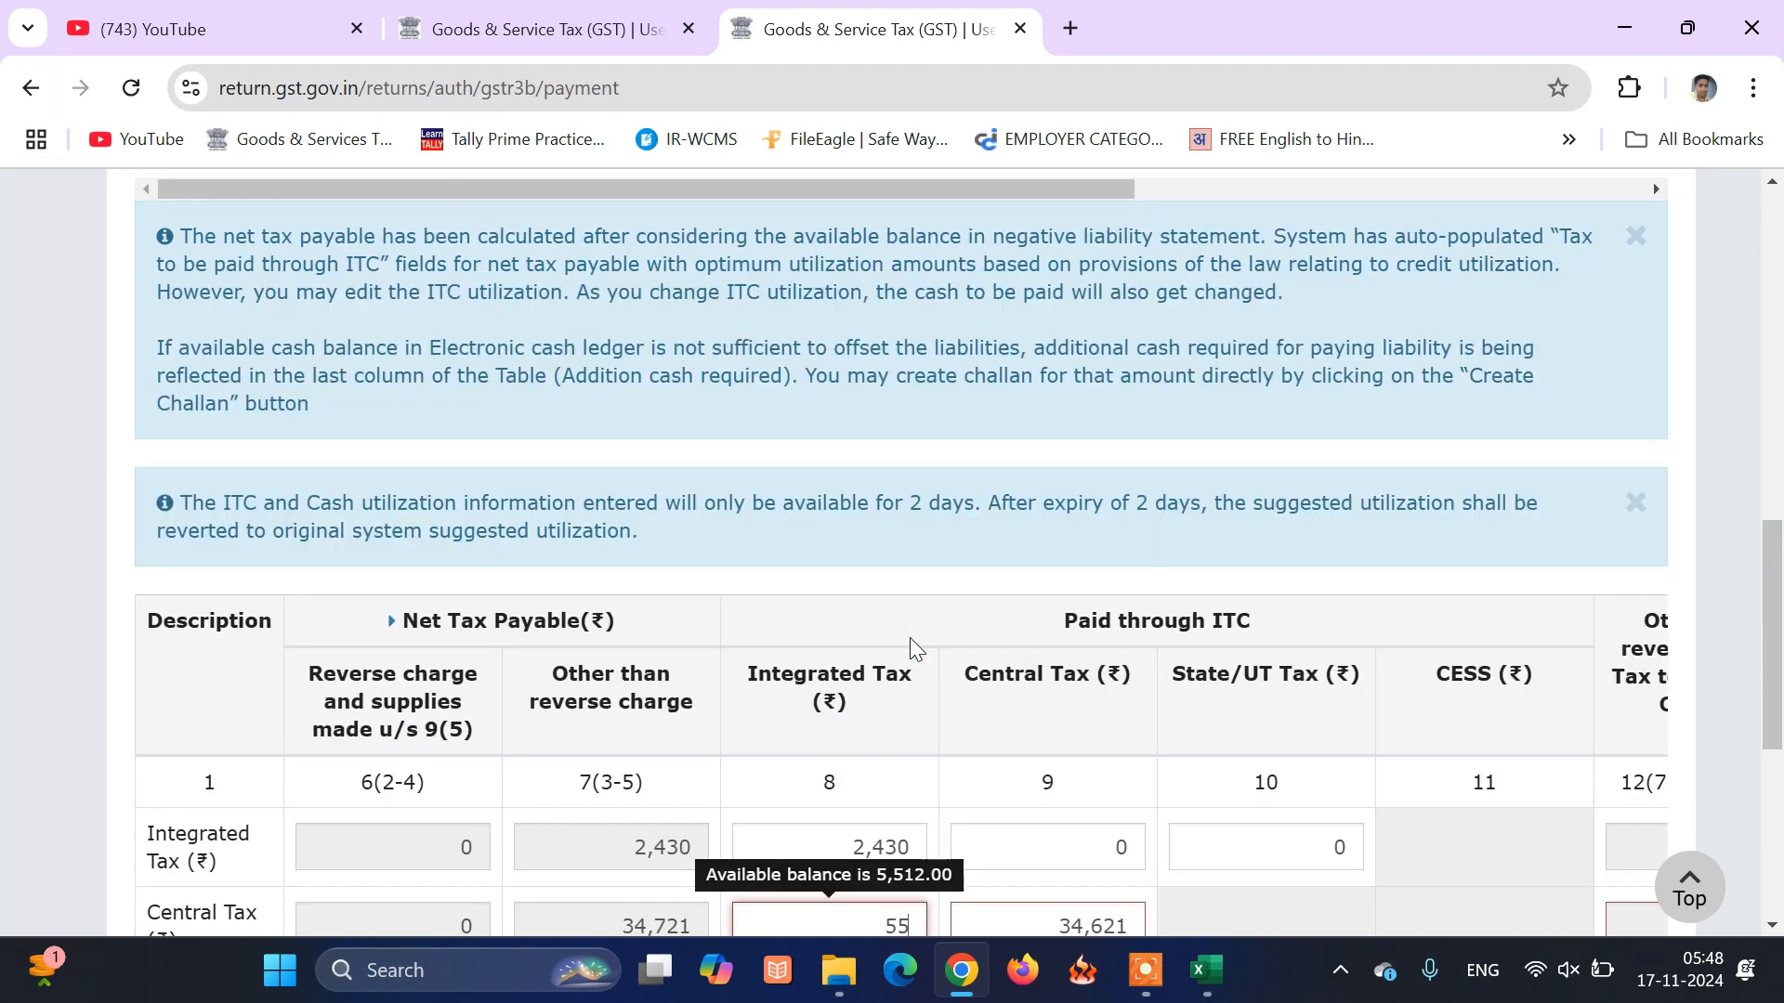
type("12")
scroll(929, 615, "down", 1)
scroll(929, 615, "down", 3)
Replace the central tax credit used to pay the Central Tax liability with 29,209
left_click(1133, 647)
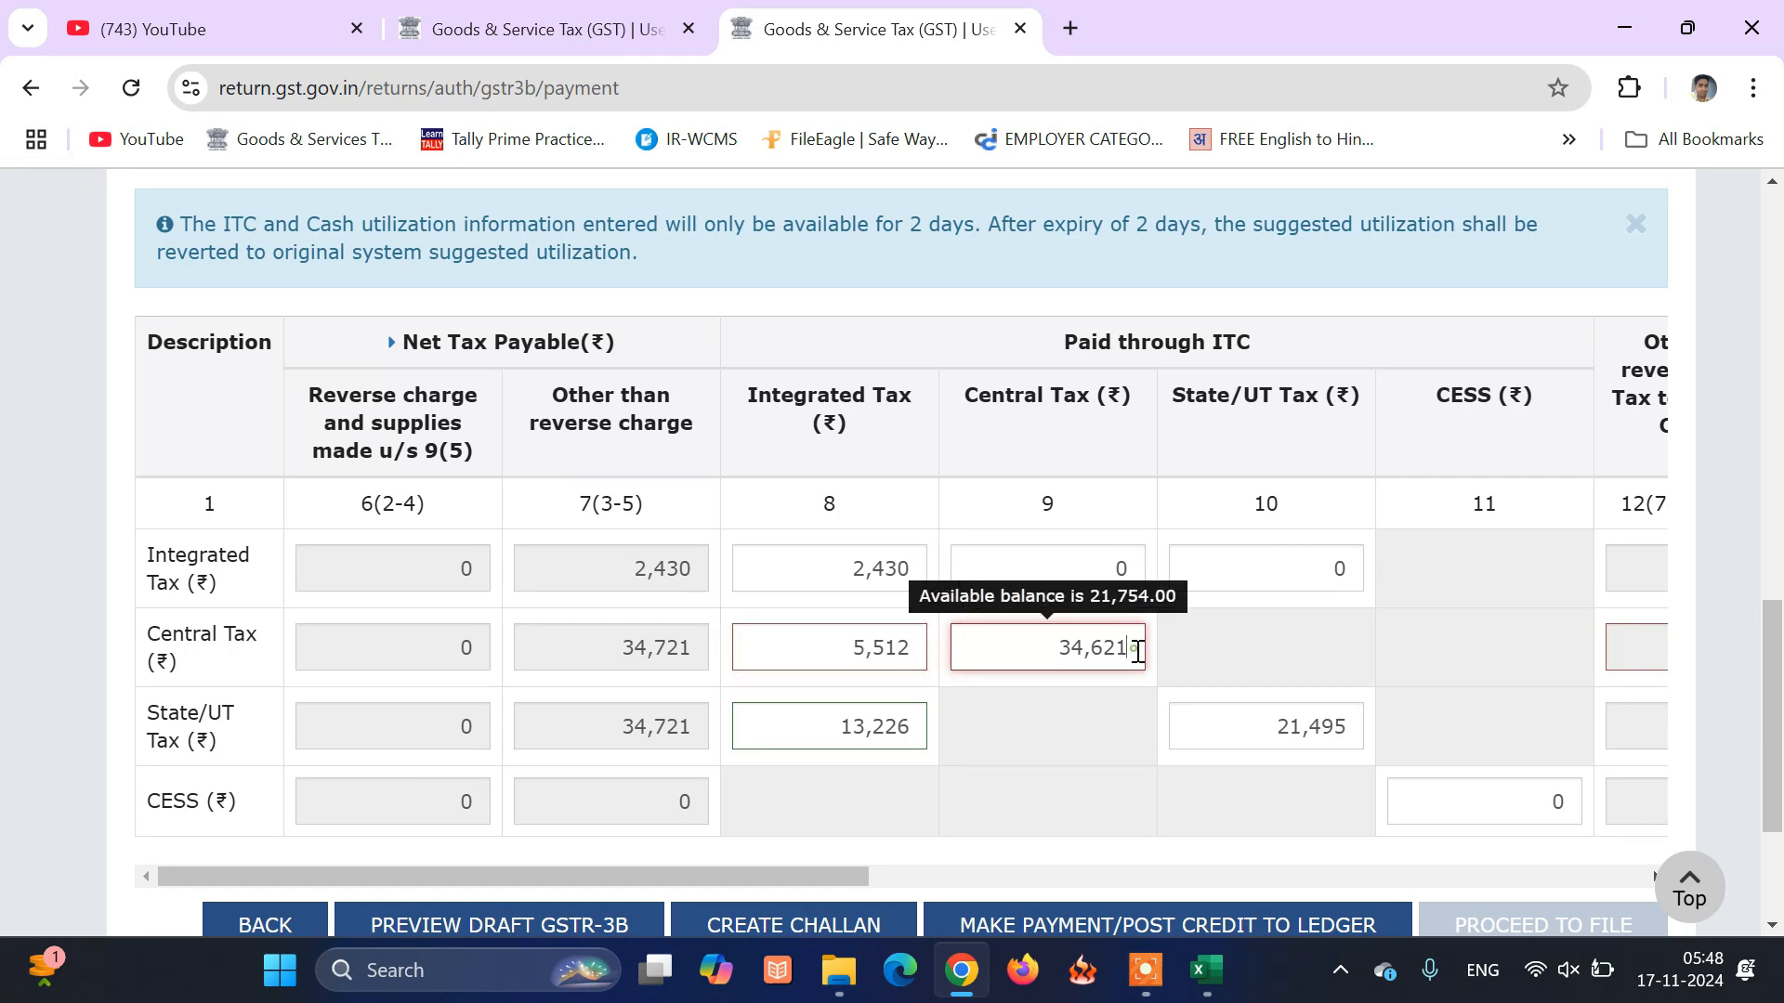
left_click_drag(1127, 650, 1065, 650)
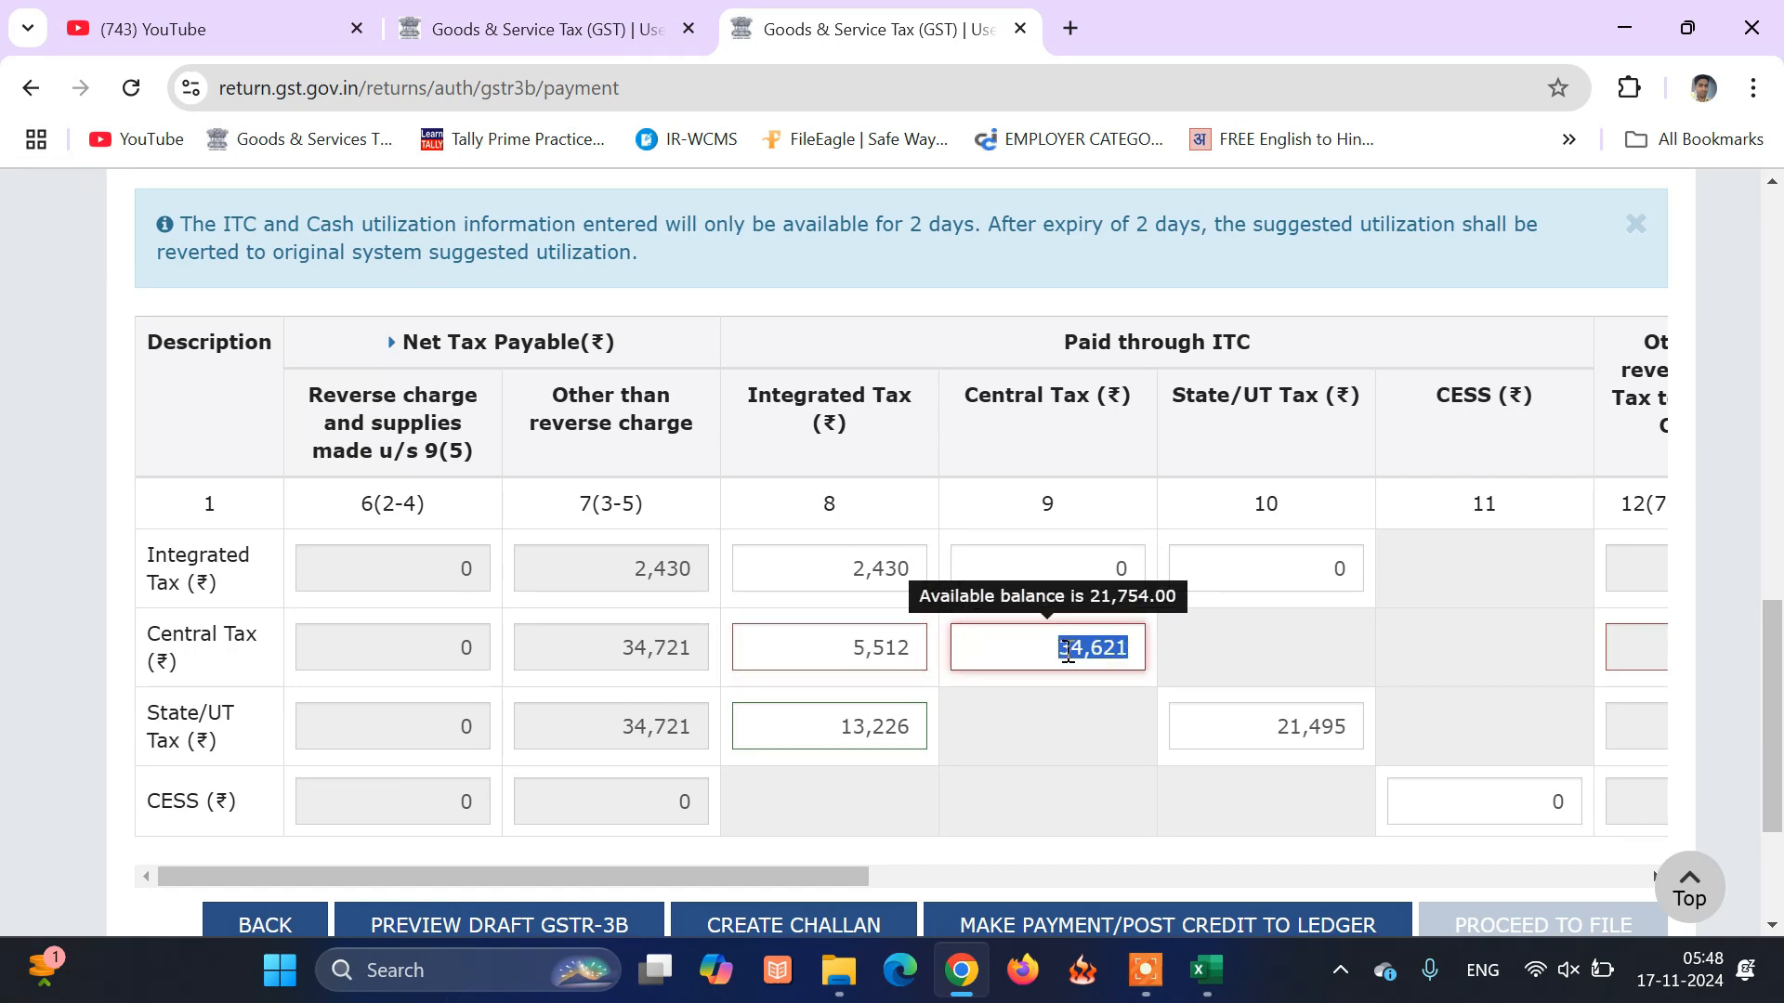
key("BackSpace")
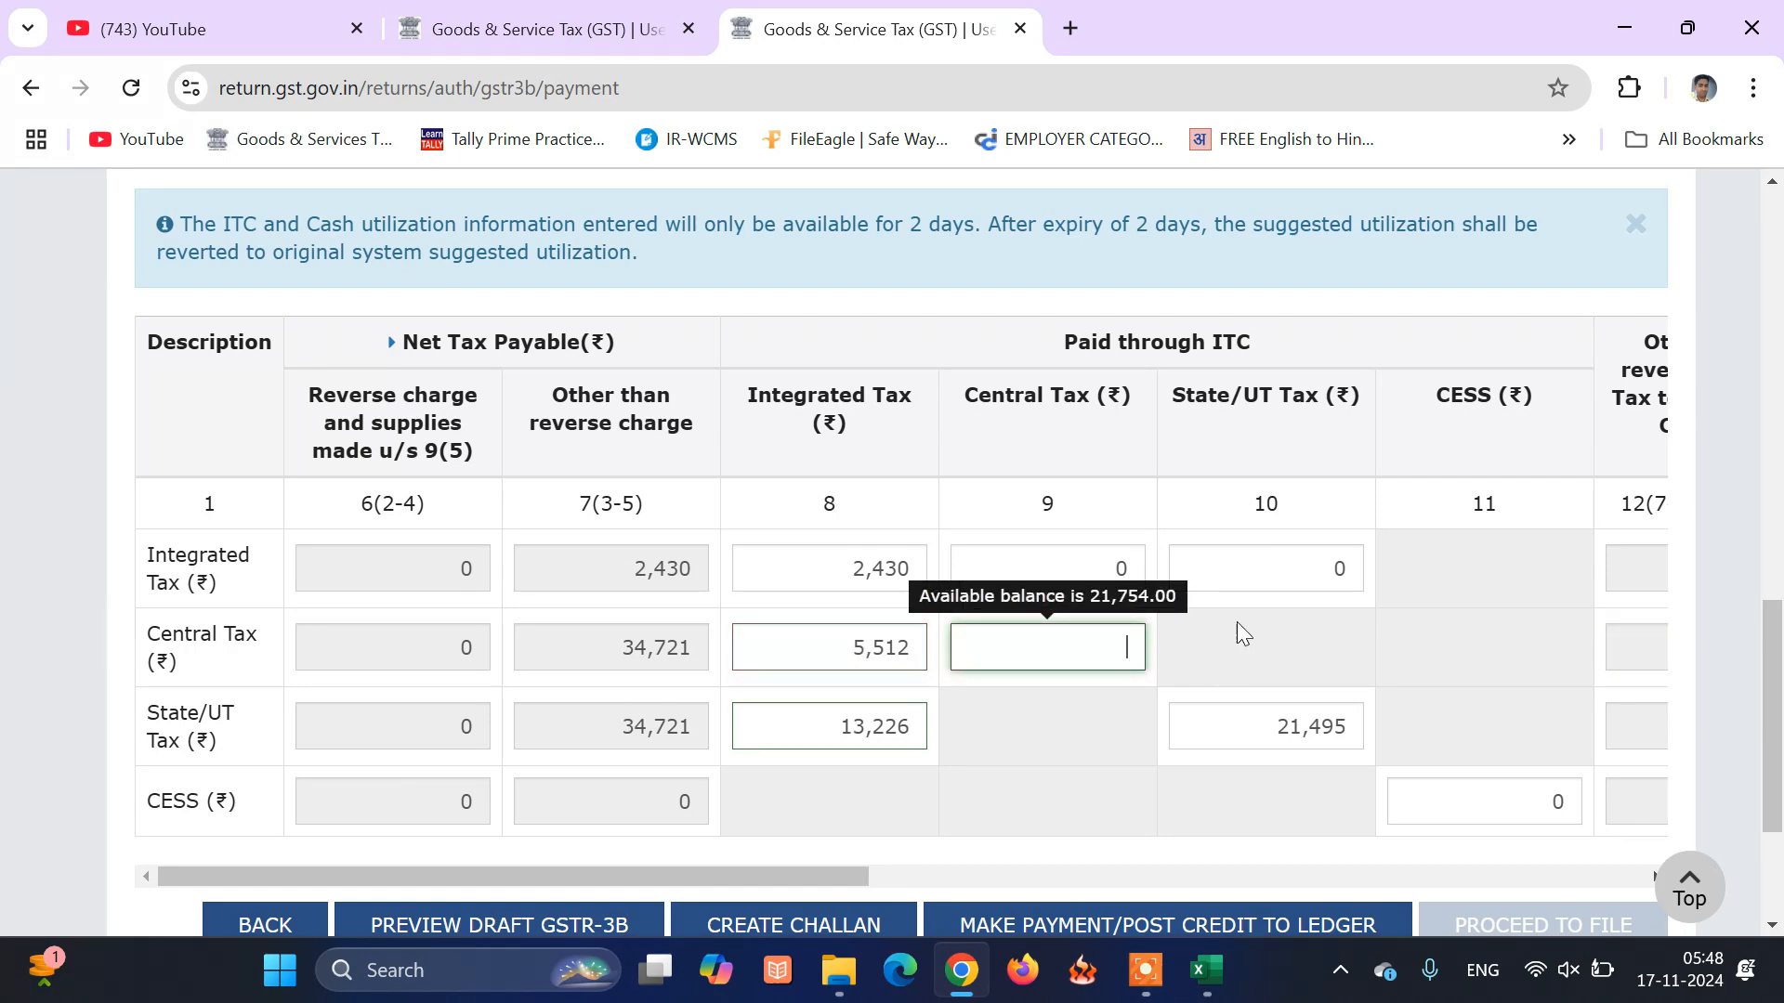
left_click(1236, 627)
scroll(1235, 628, "down", 10)
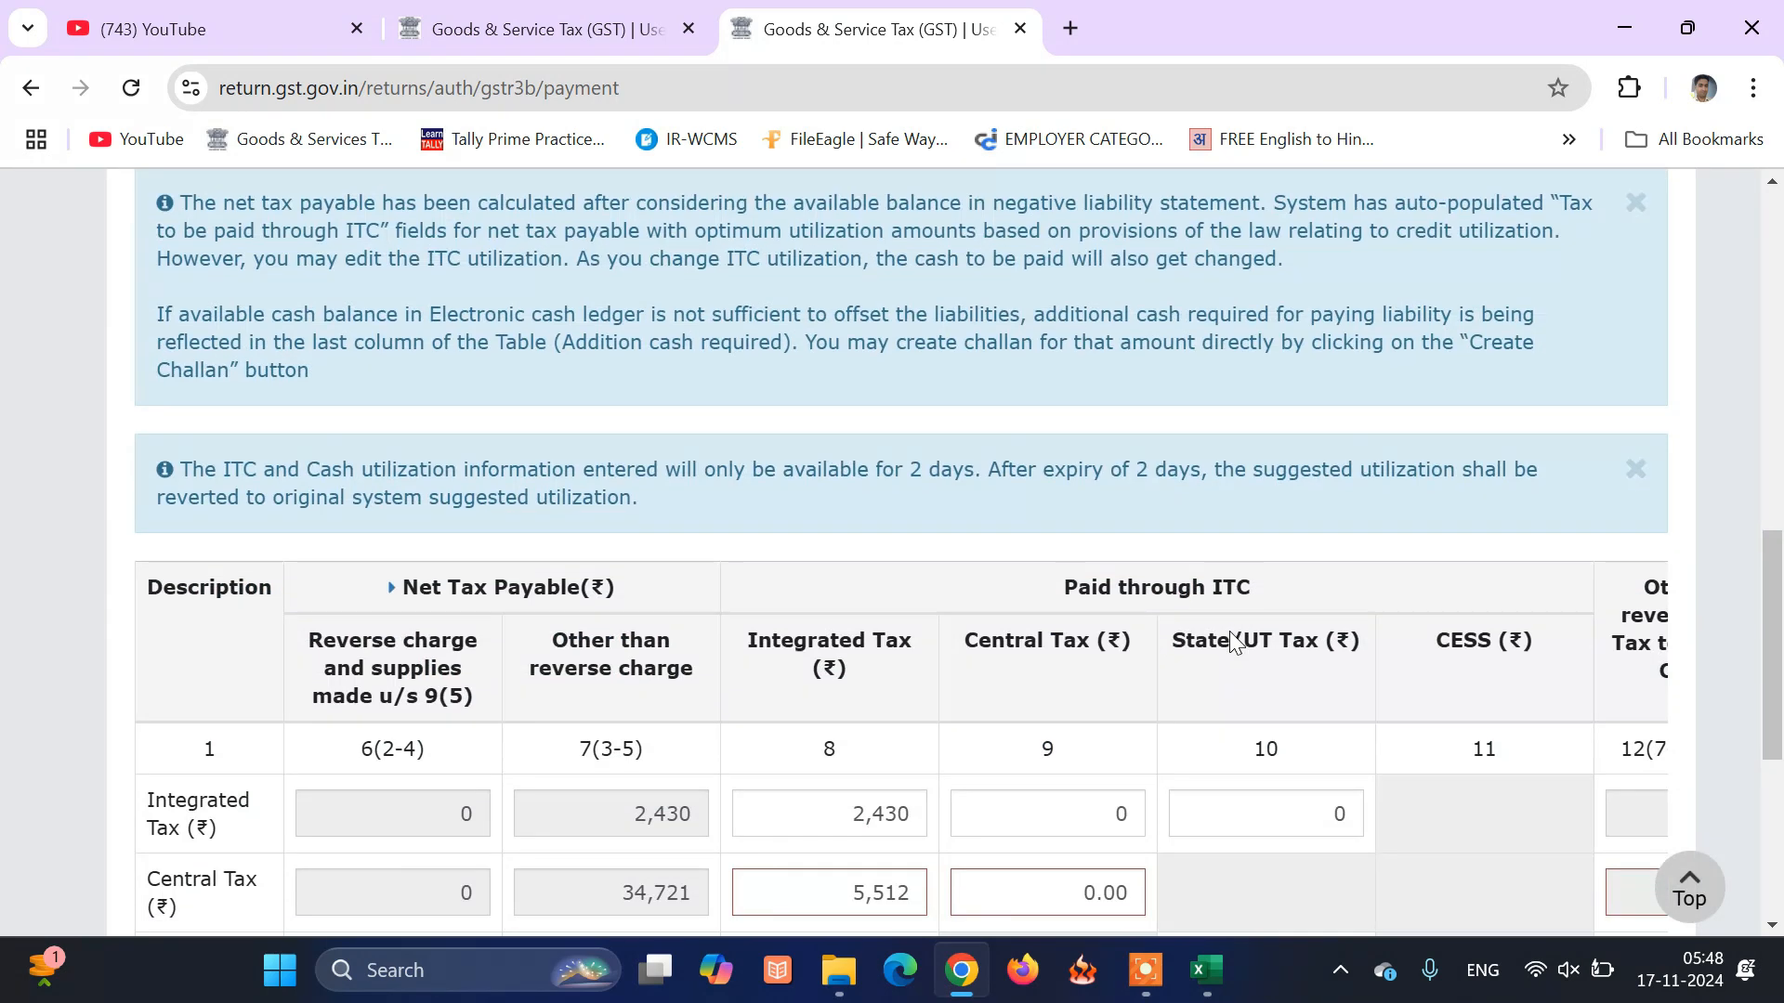
scroll(1226, 633, "down", 3)
double_click(1075, 632)
key("BackSpace")
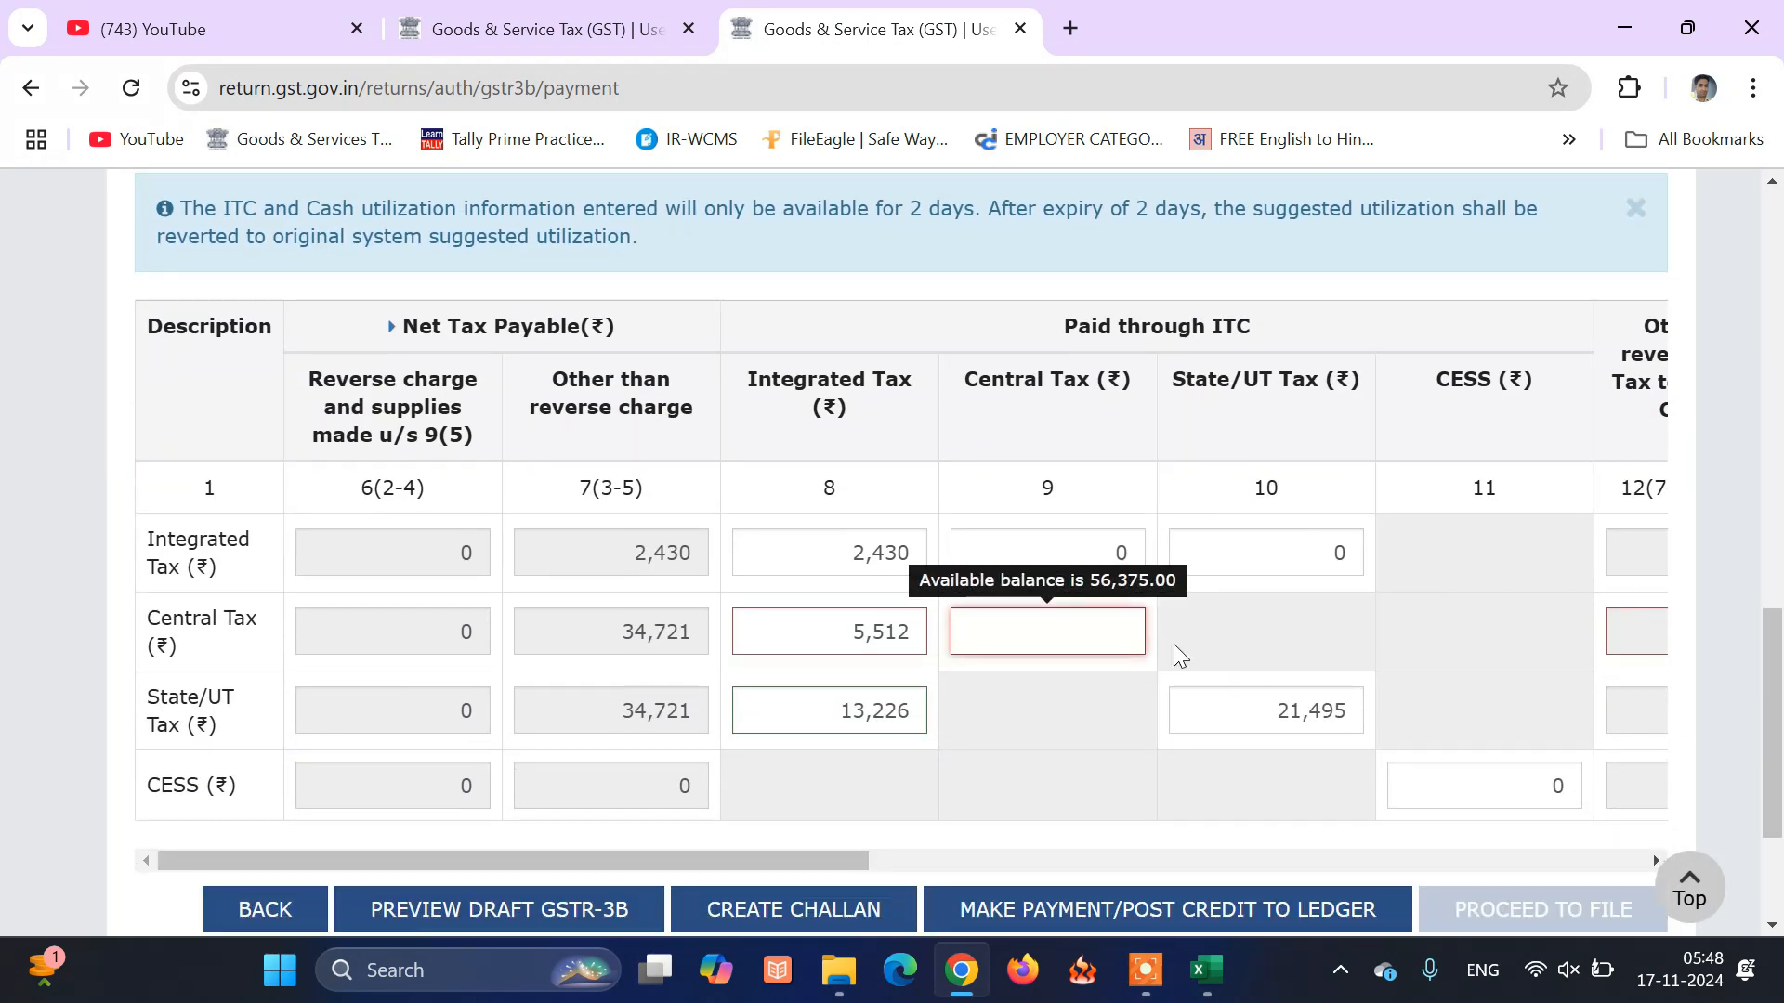
scroll(1173, 644, "down", 1)
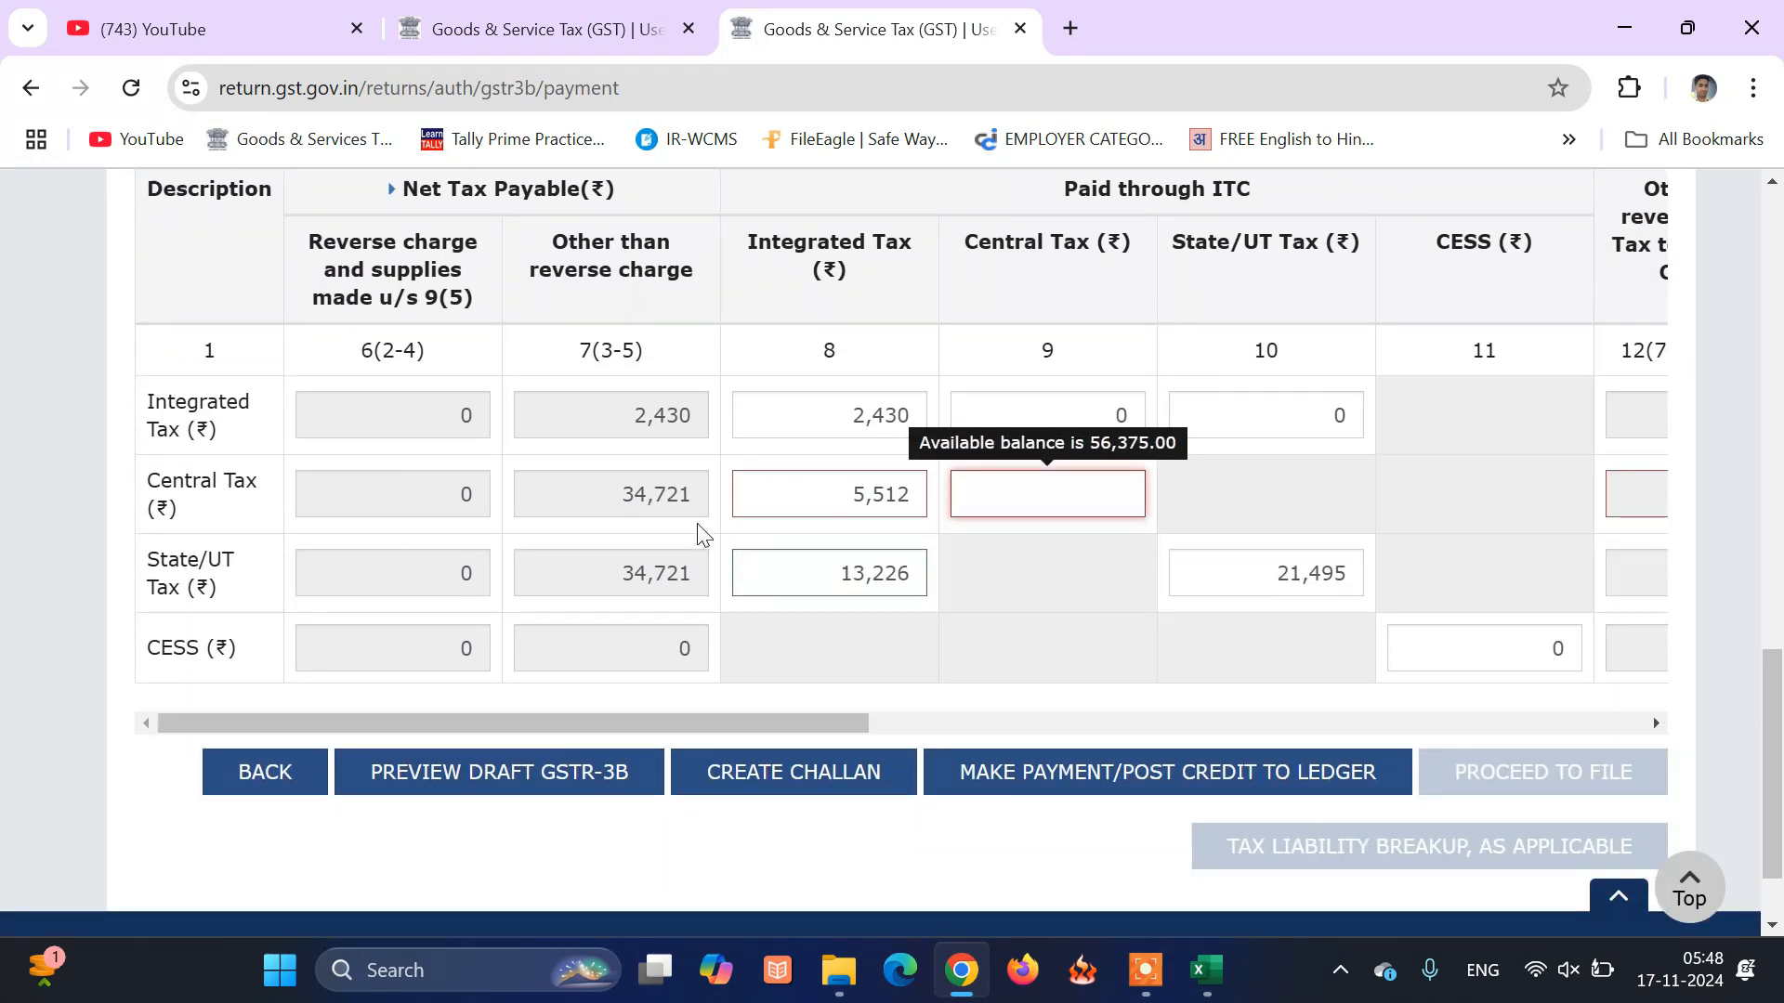
mouse_move(754, 502)
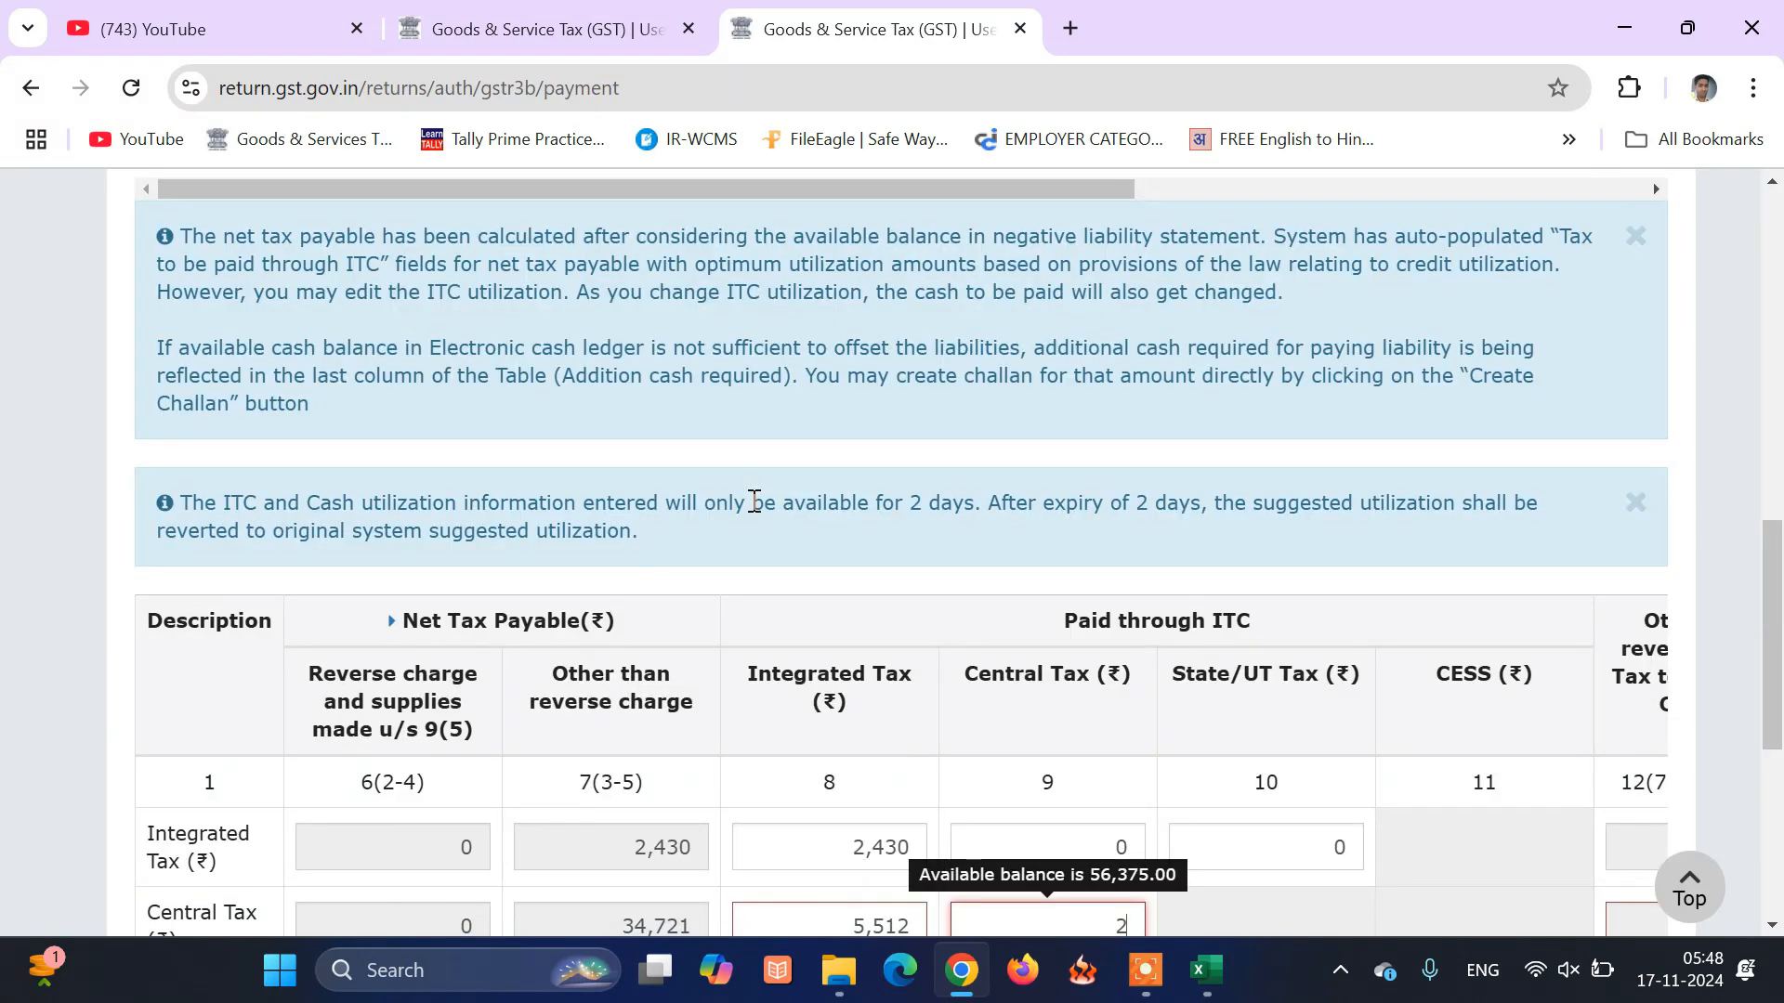
type("29209")
left_click(1134, 729)
scroll(1135, 715, "down", 3)
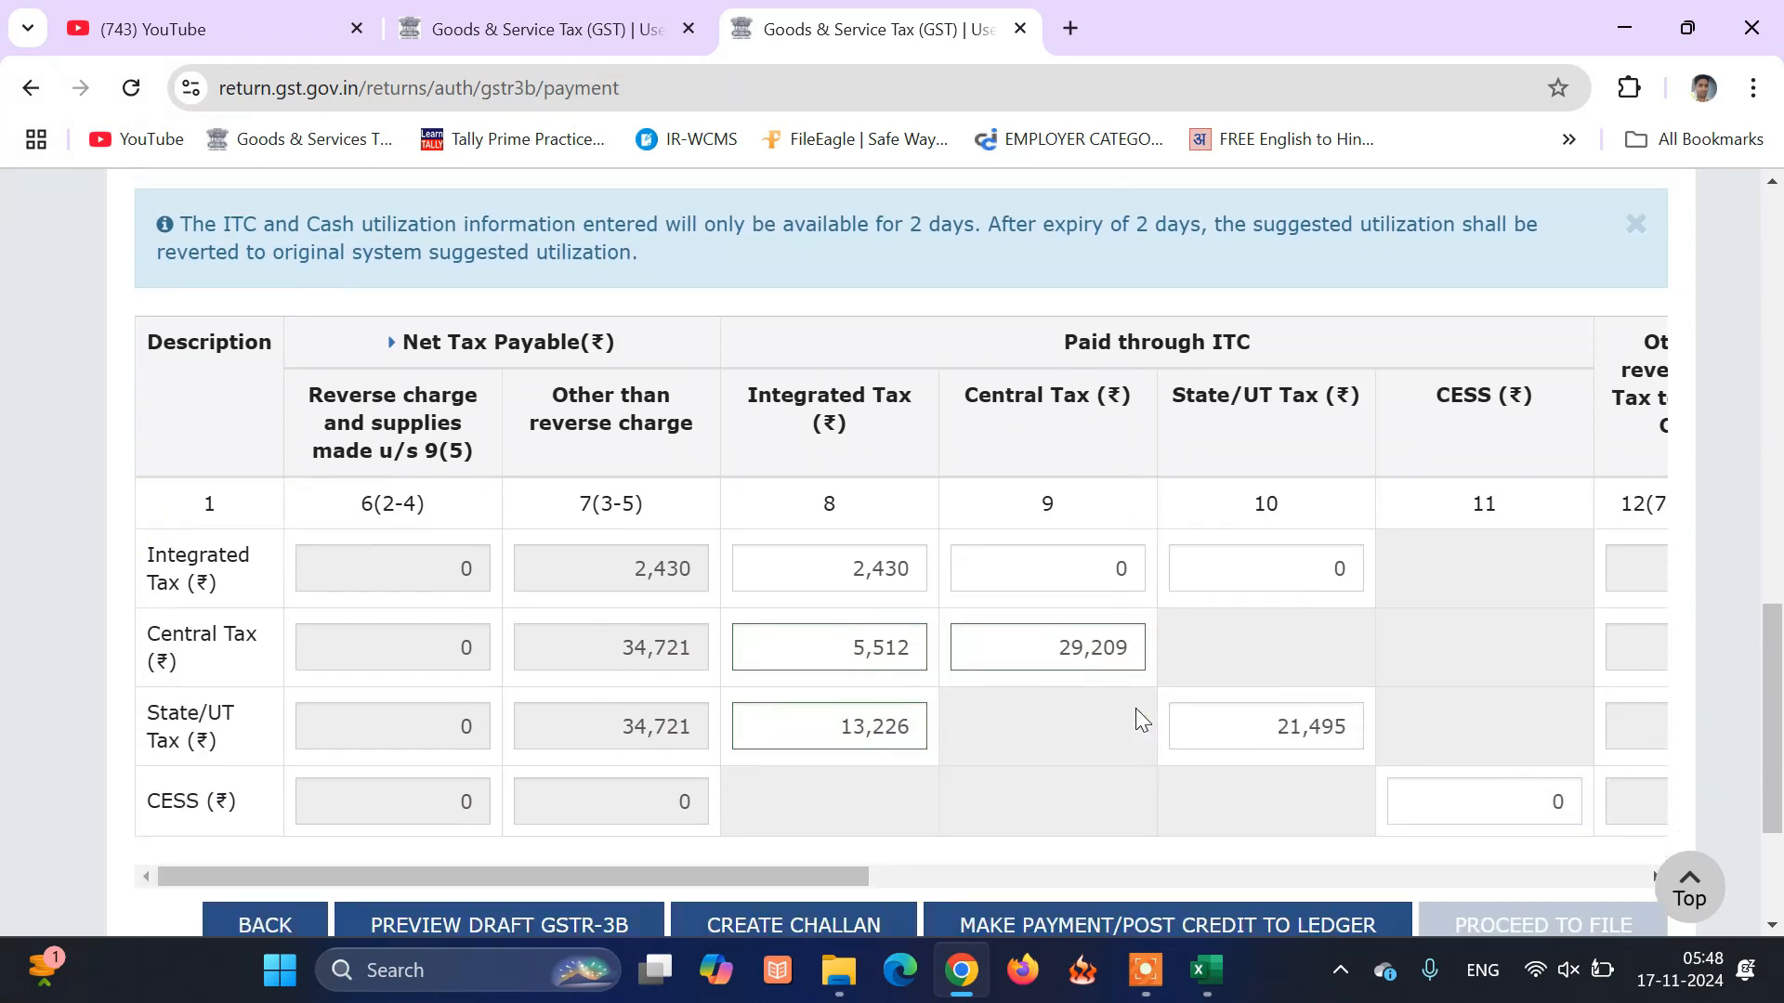
Check the remaining credit and additional cash required, and post the credit to the ledger, agreeing to the IMS declaration
left_click(820, 633)
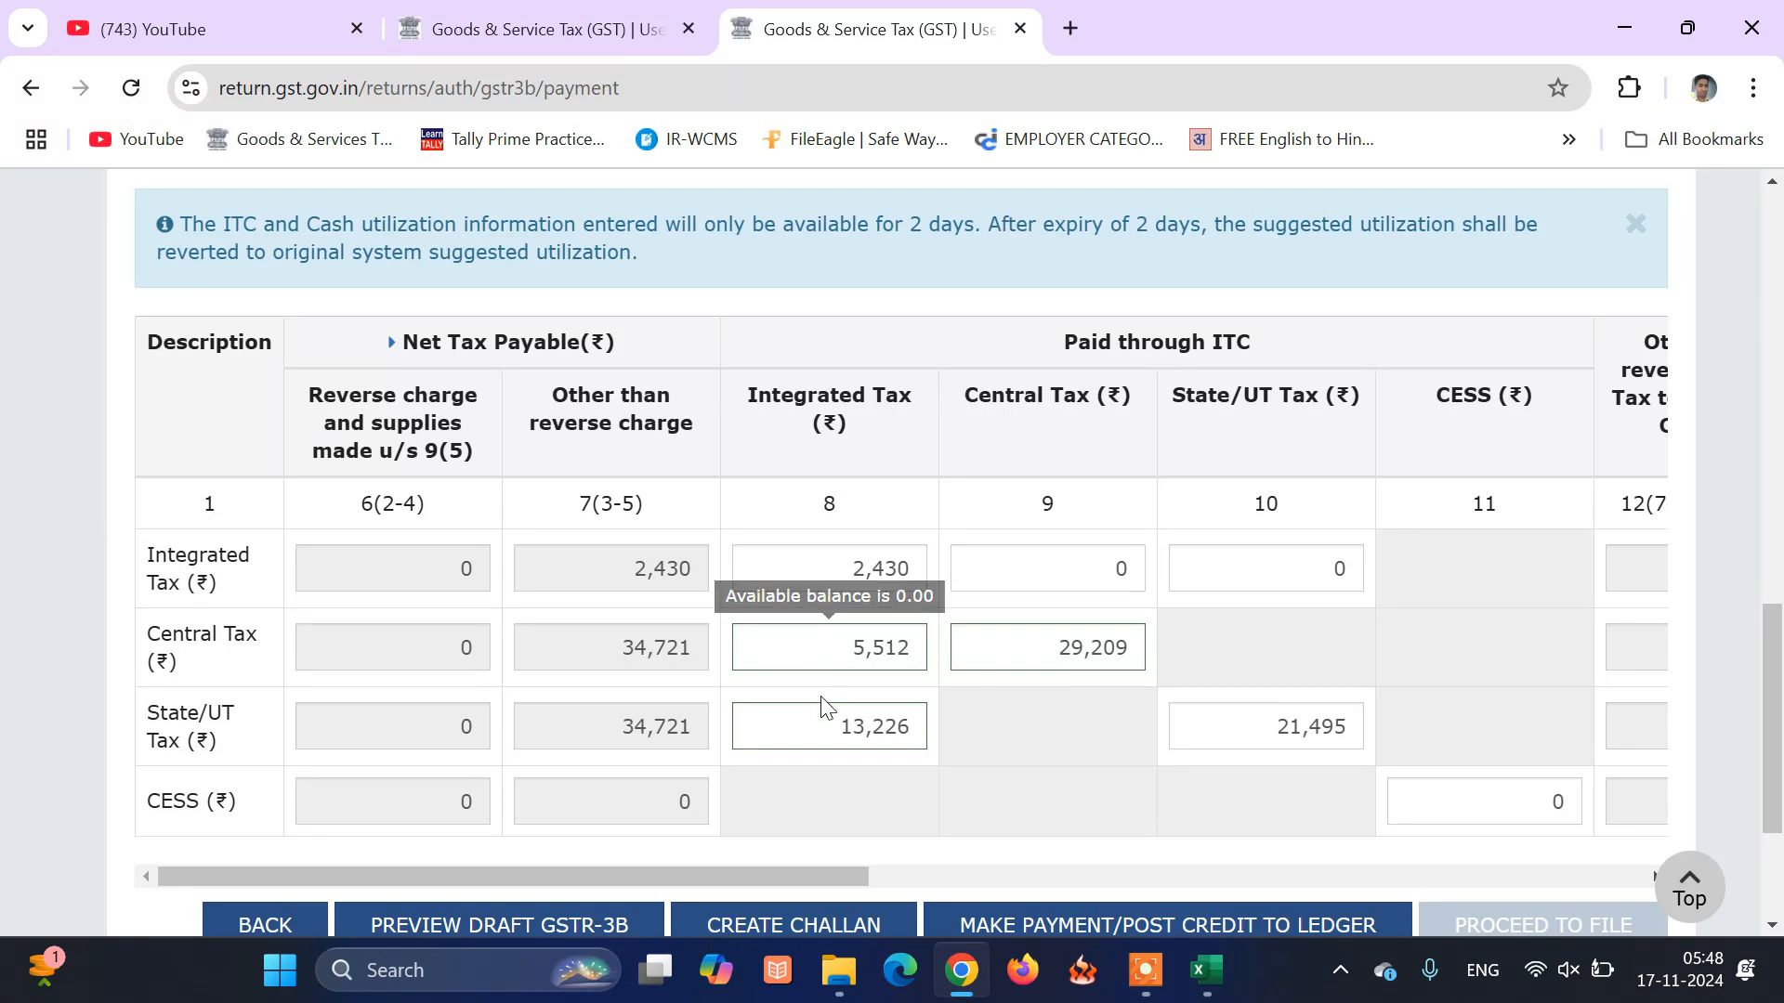
left_click(823, 732)
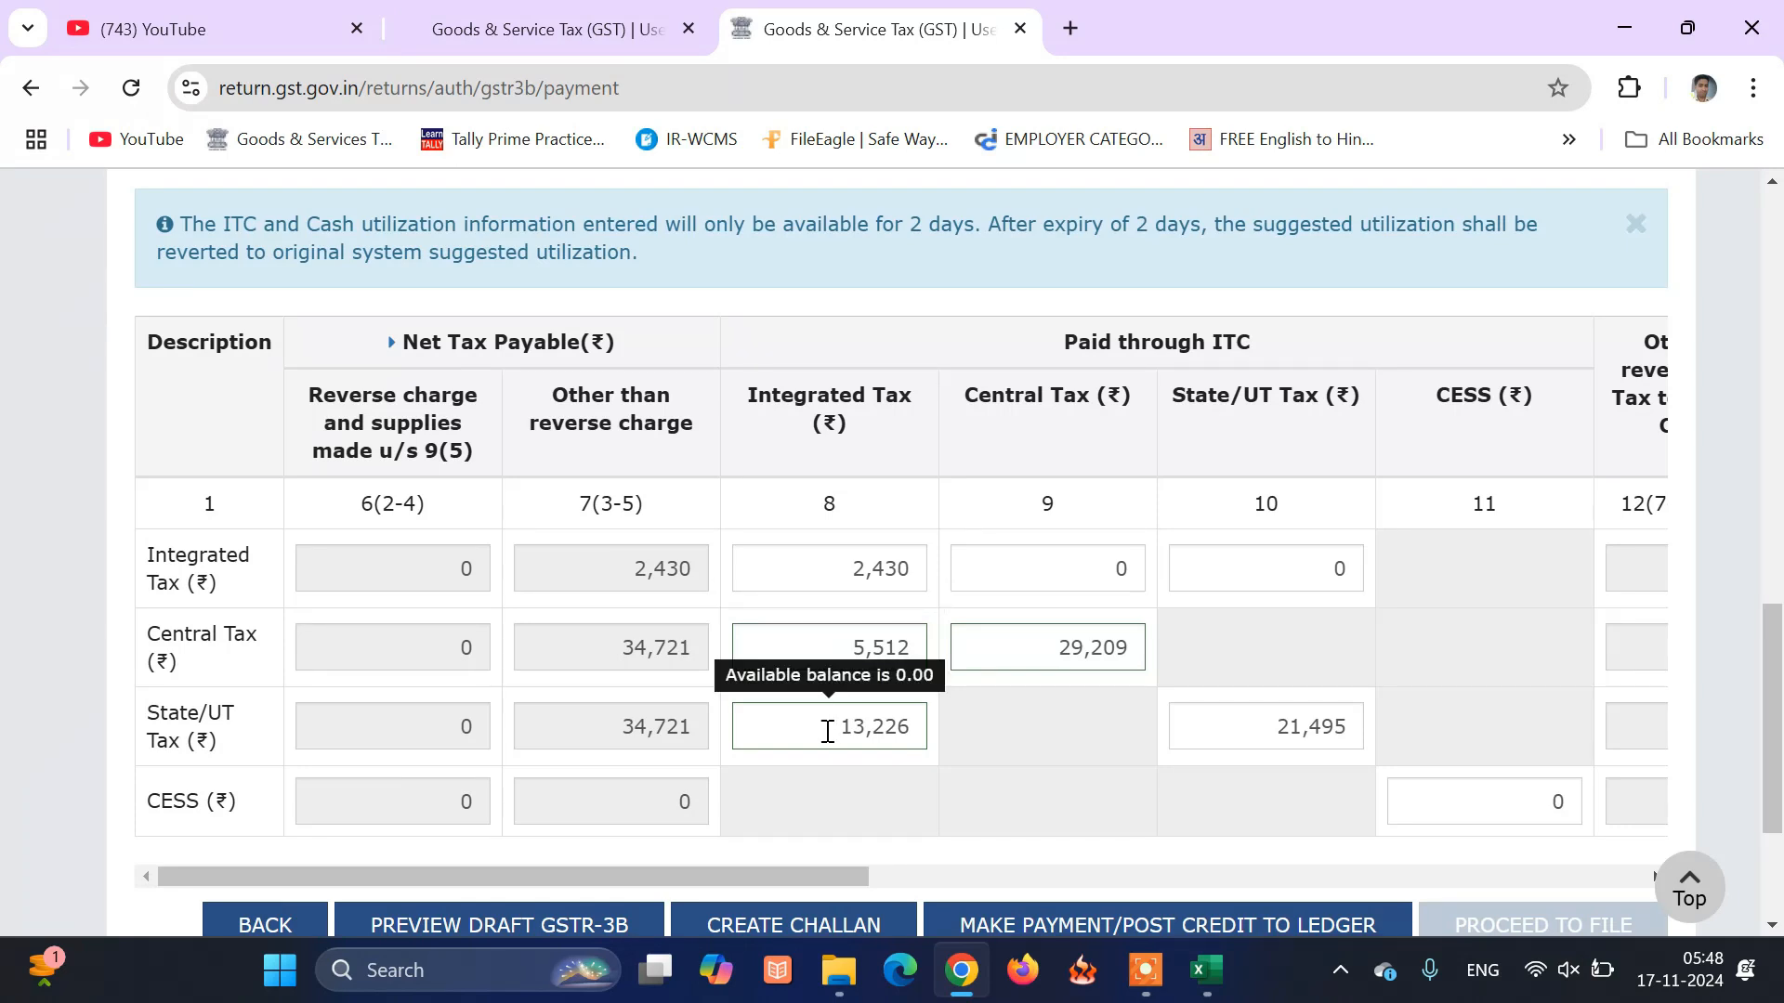
left_click(1059, 642)
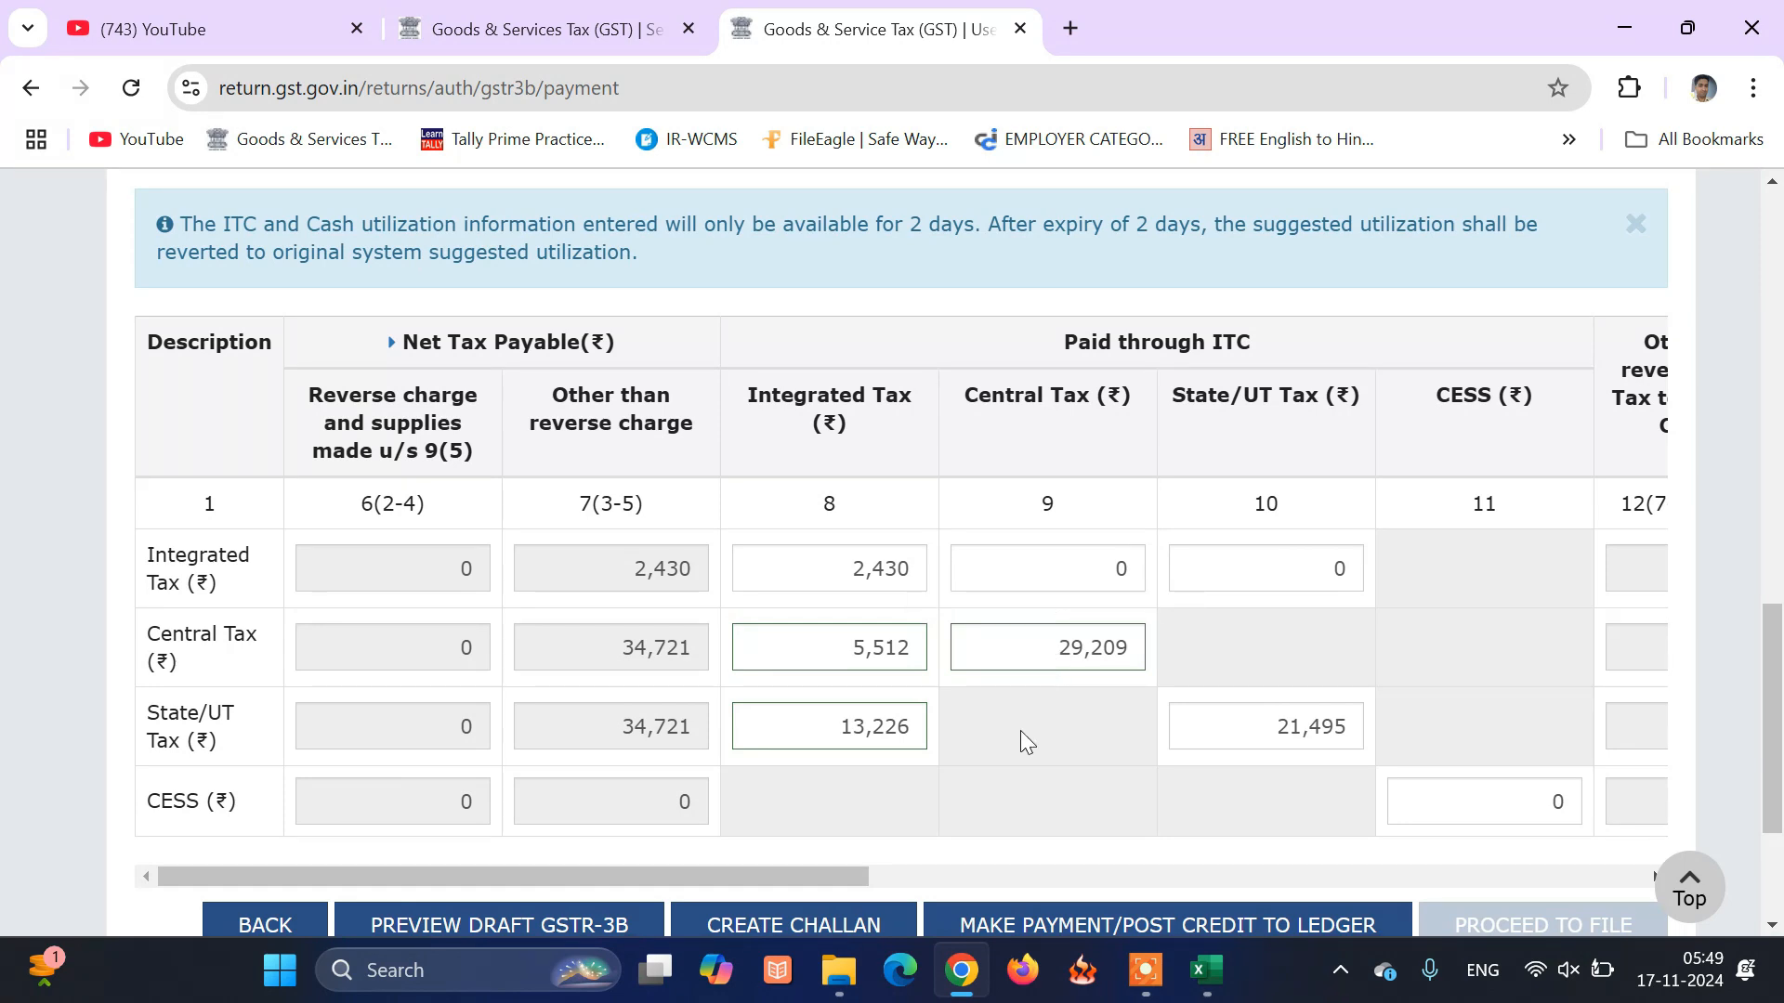
scroll(971, 821, "down", 2)
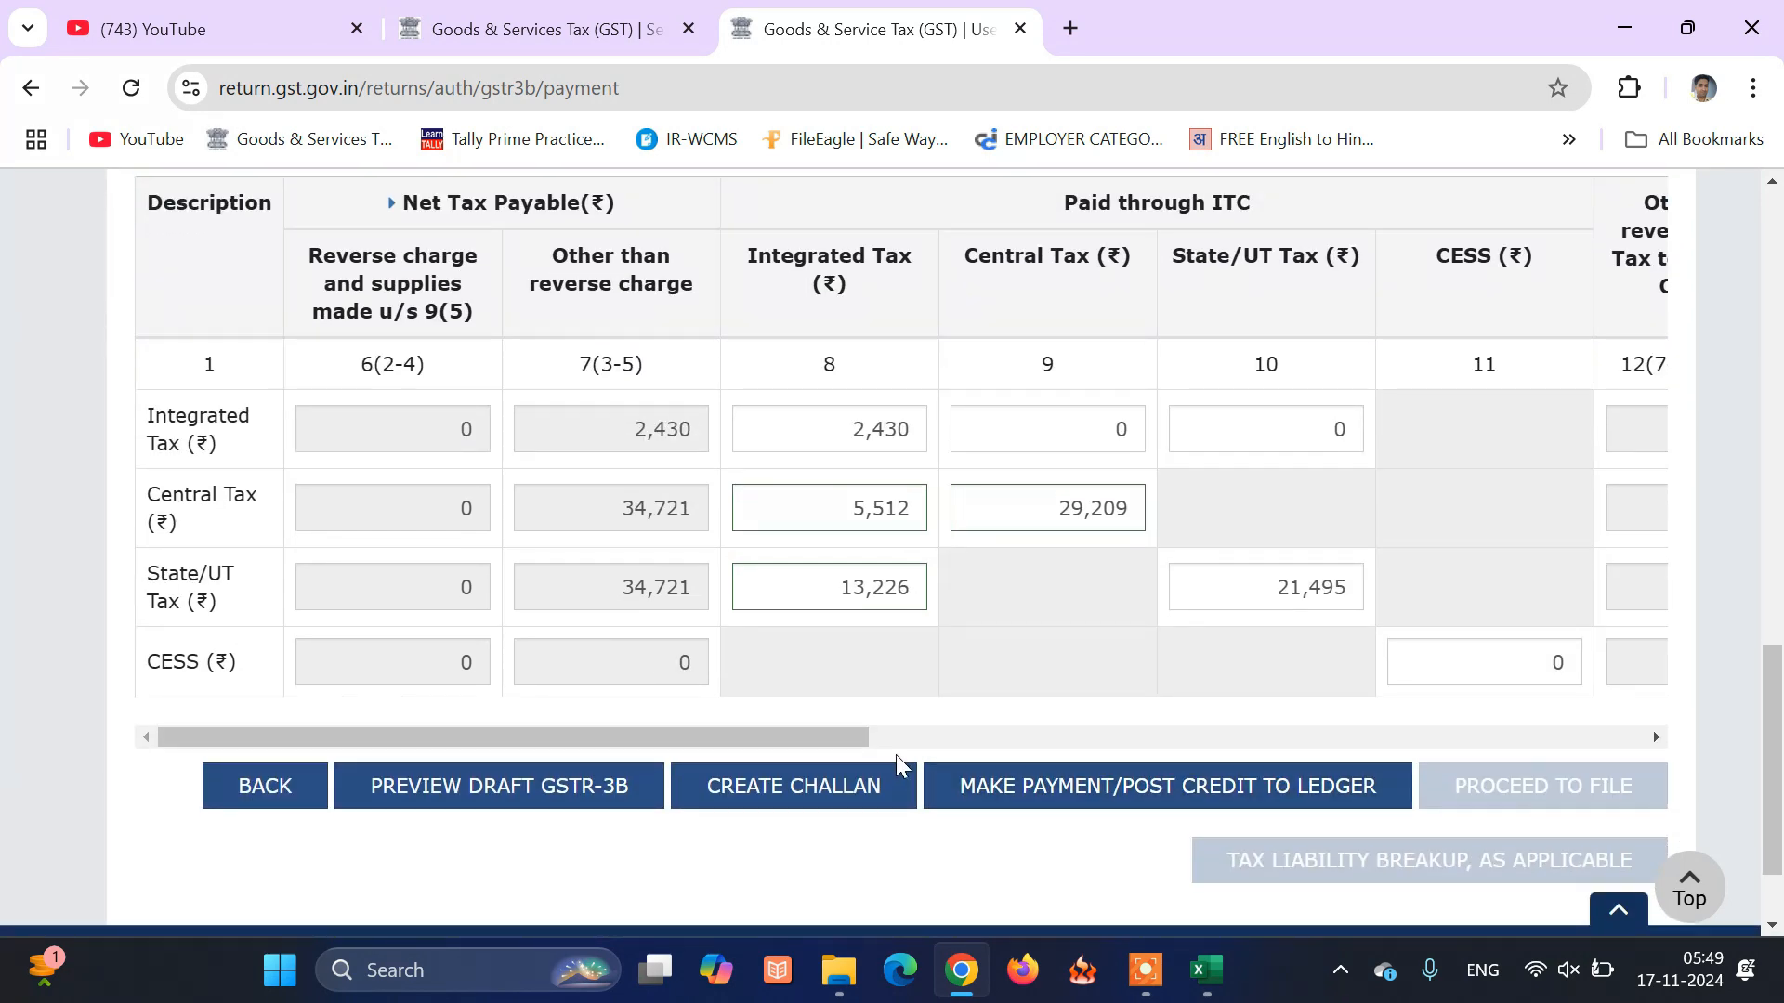
left_click_drag(866, 738, 1776, 676)
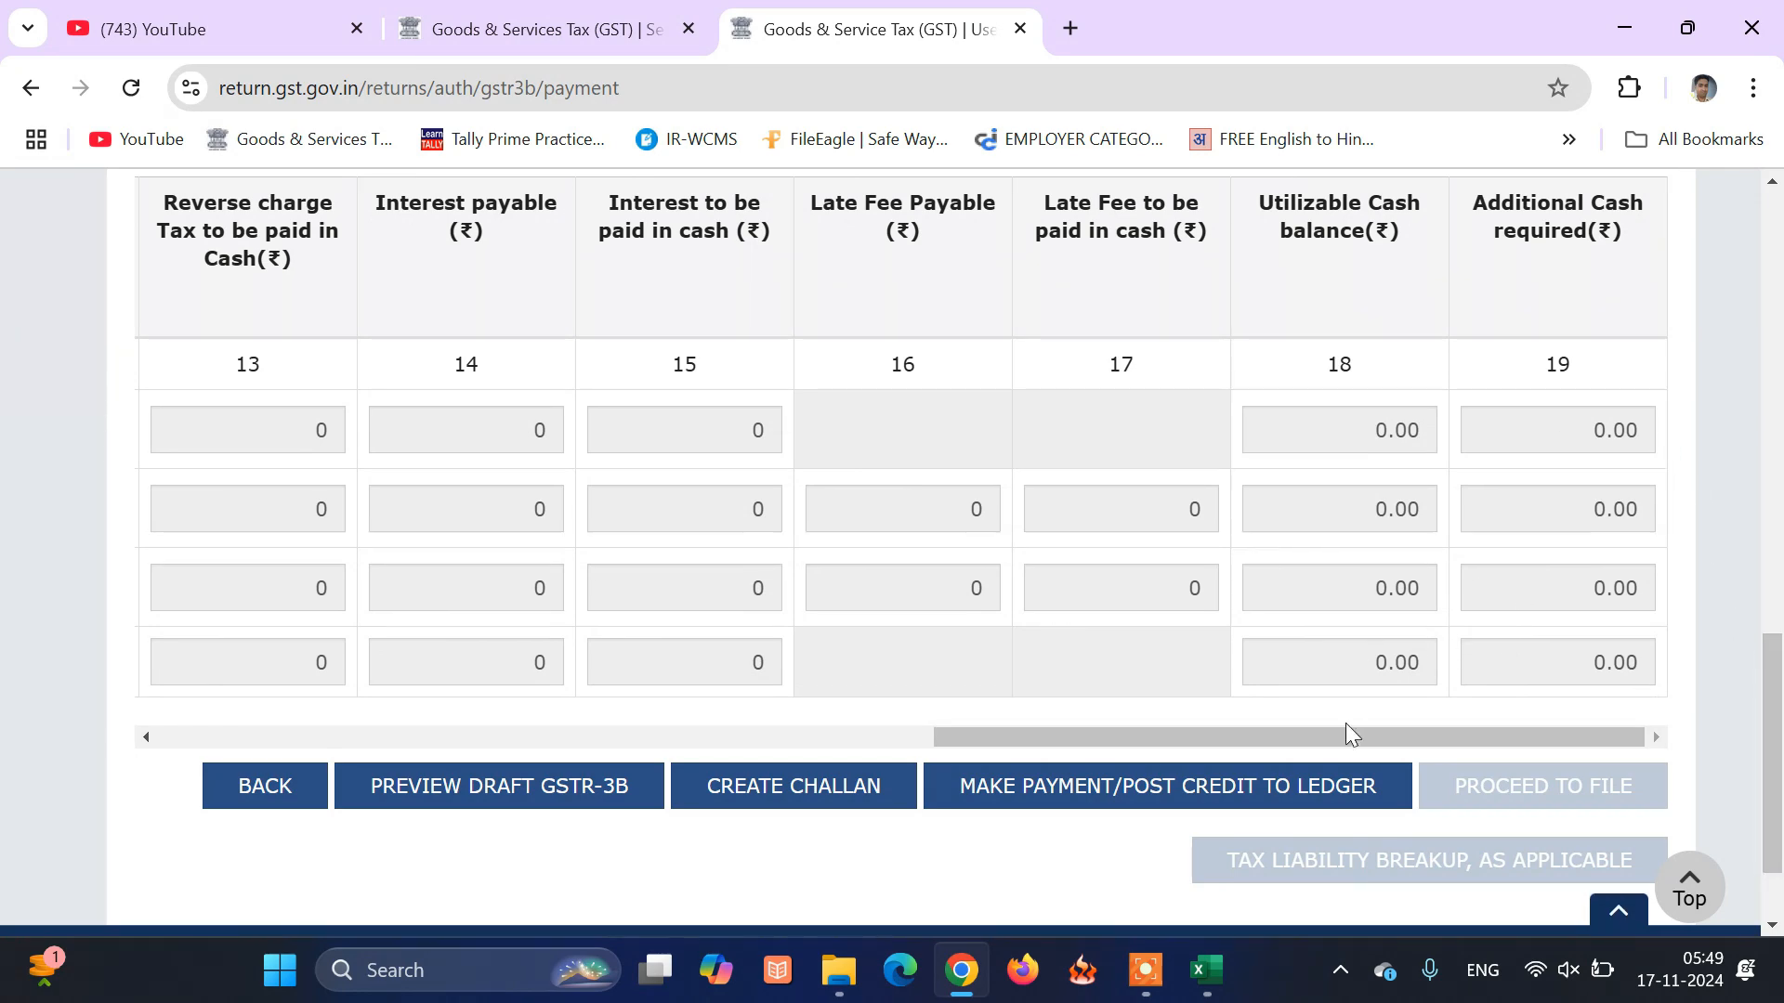
left_click(1195, 785)
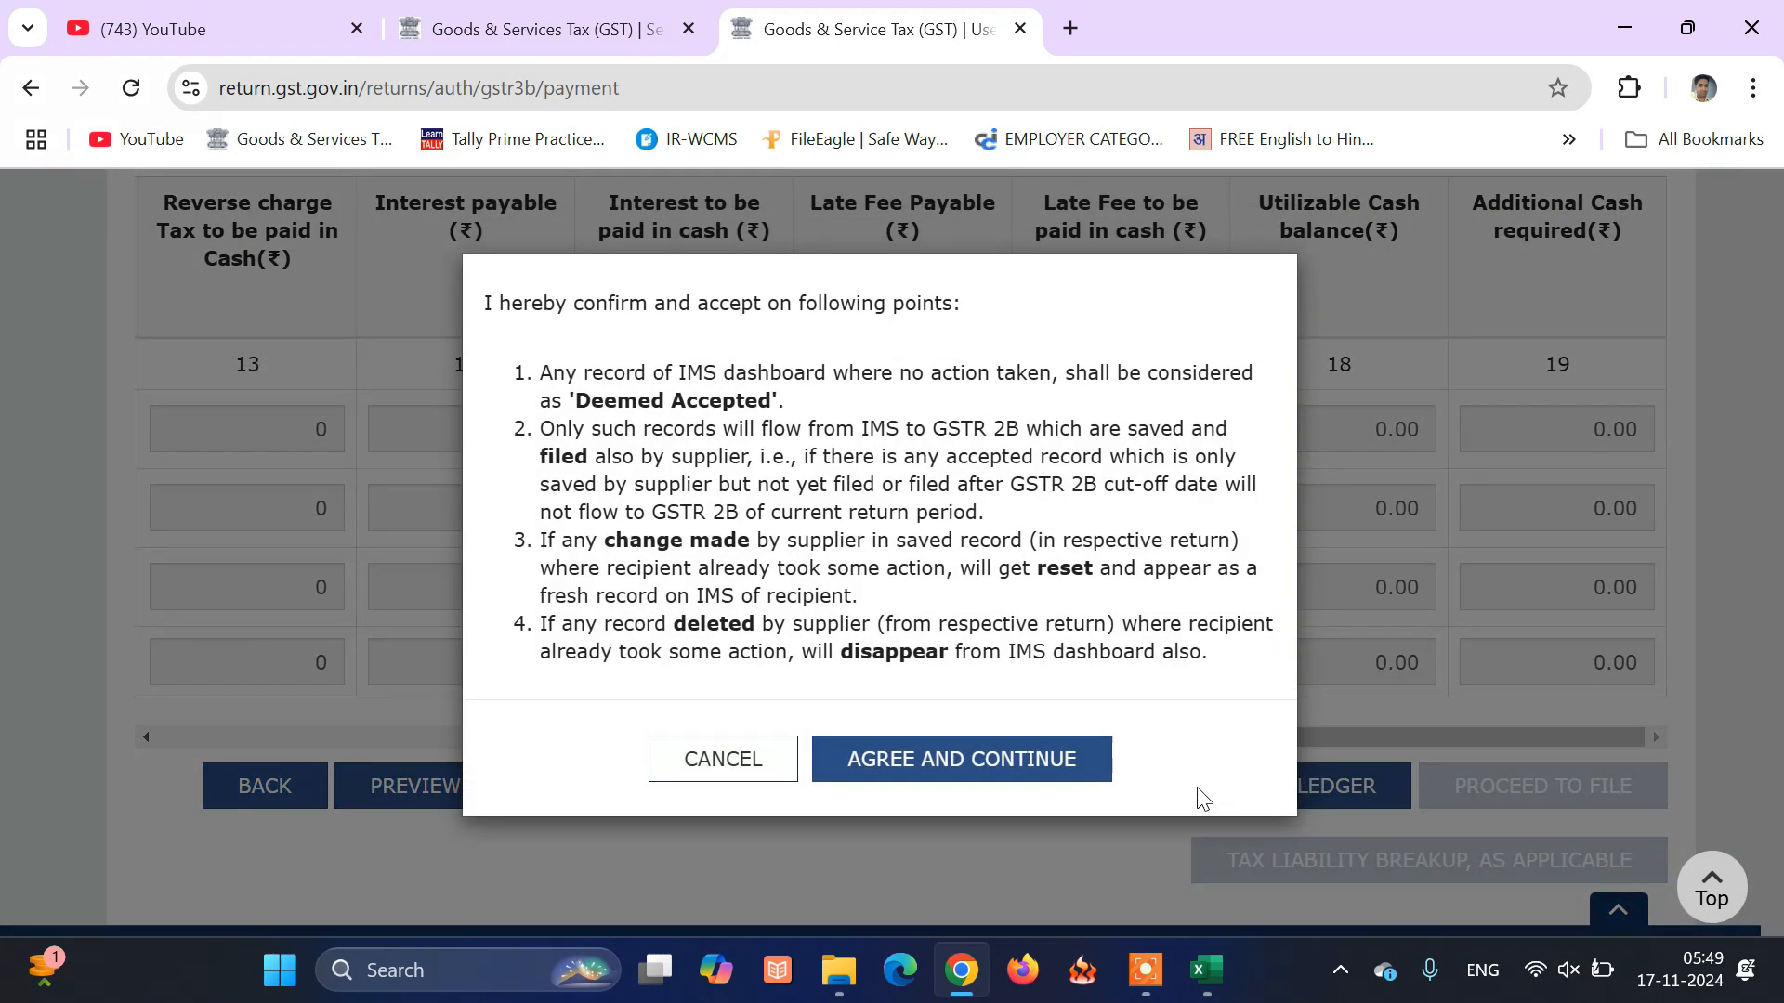
left_click(1007, 758)
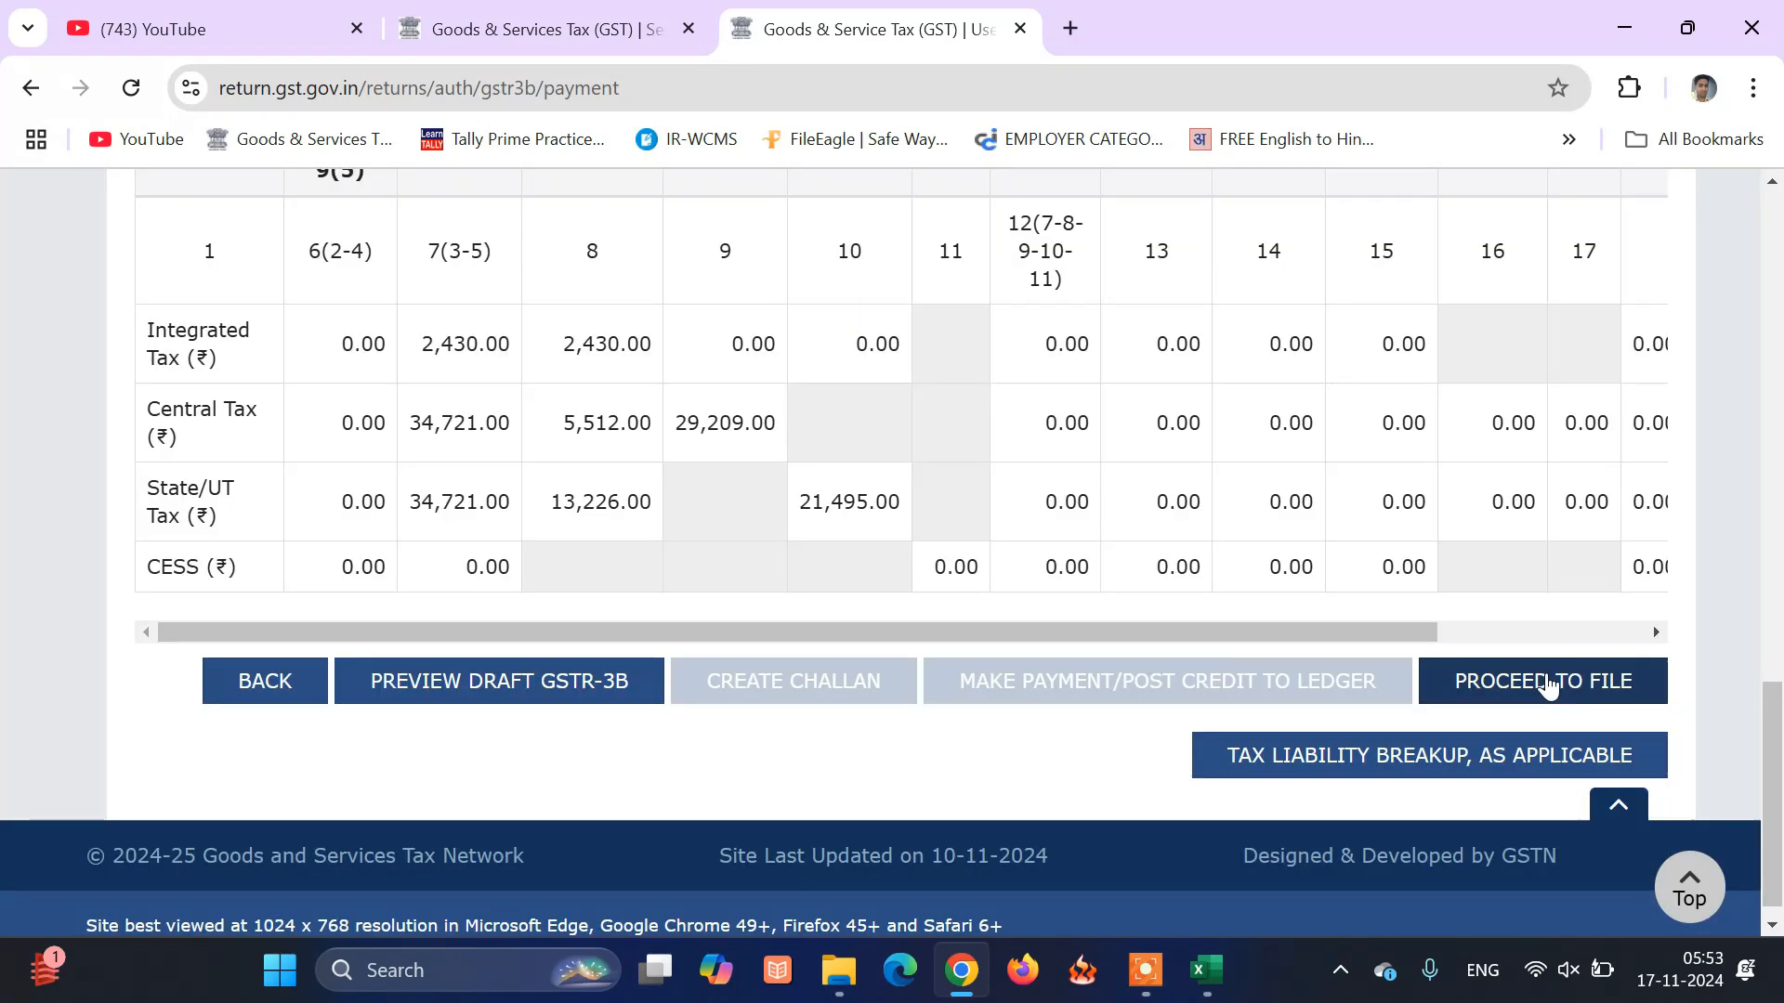
Proceed to filing, affirm the verification declaration, select the authorised signatory, and start filing GSTR-3B with EVC
left_click(1546, 683)
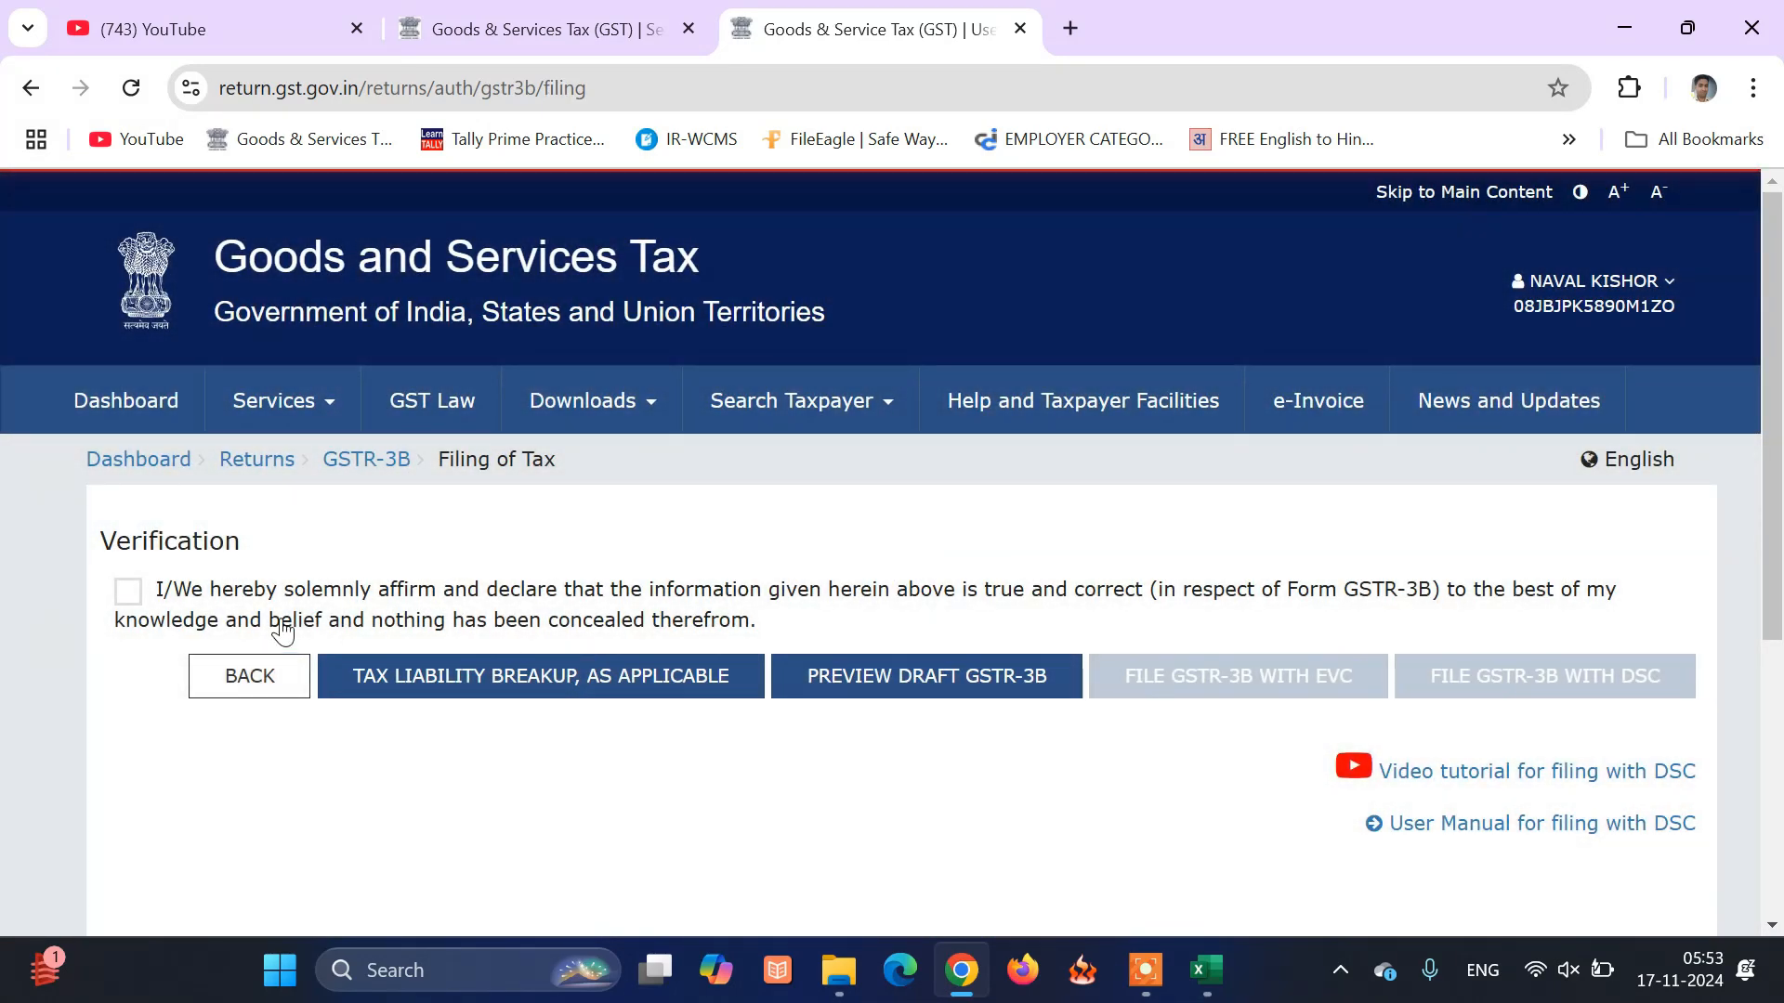
left_click(128, 591)
left_click(258, 702)
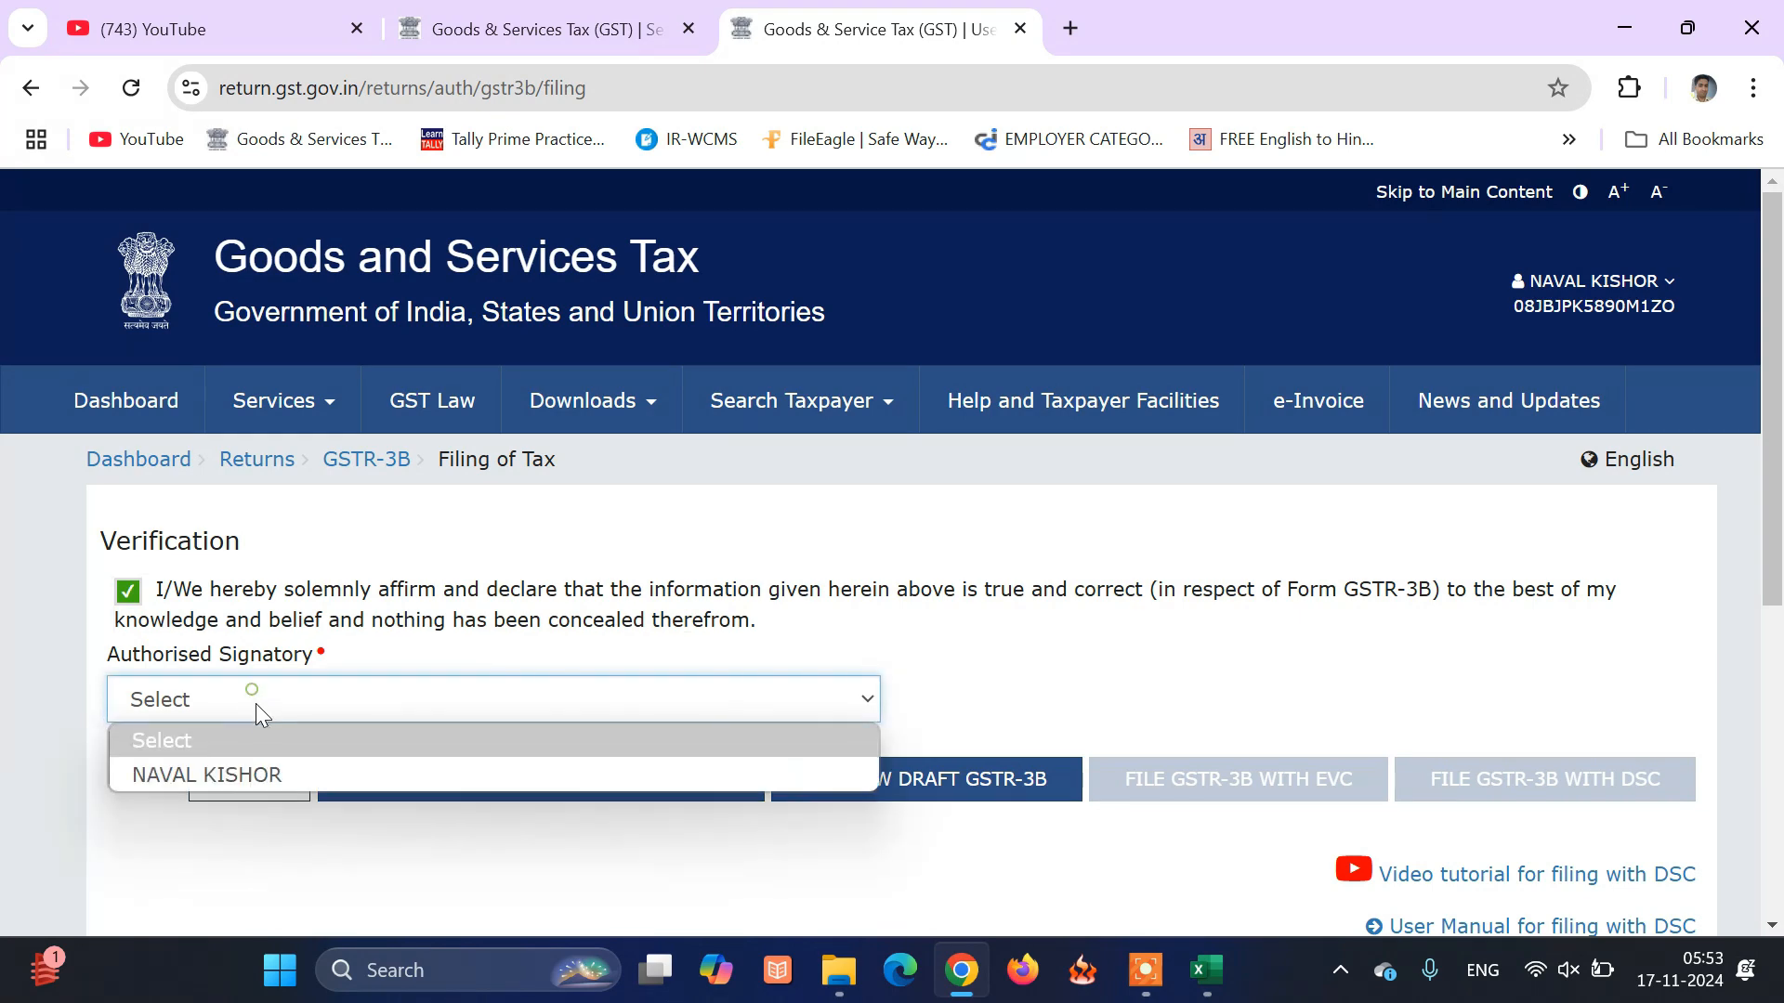
left_click(270, 775)
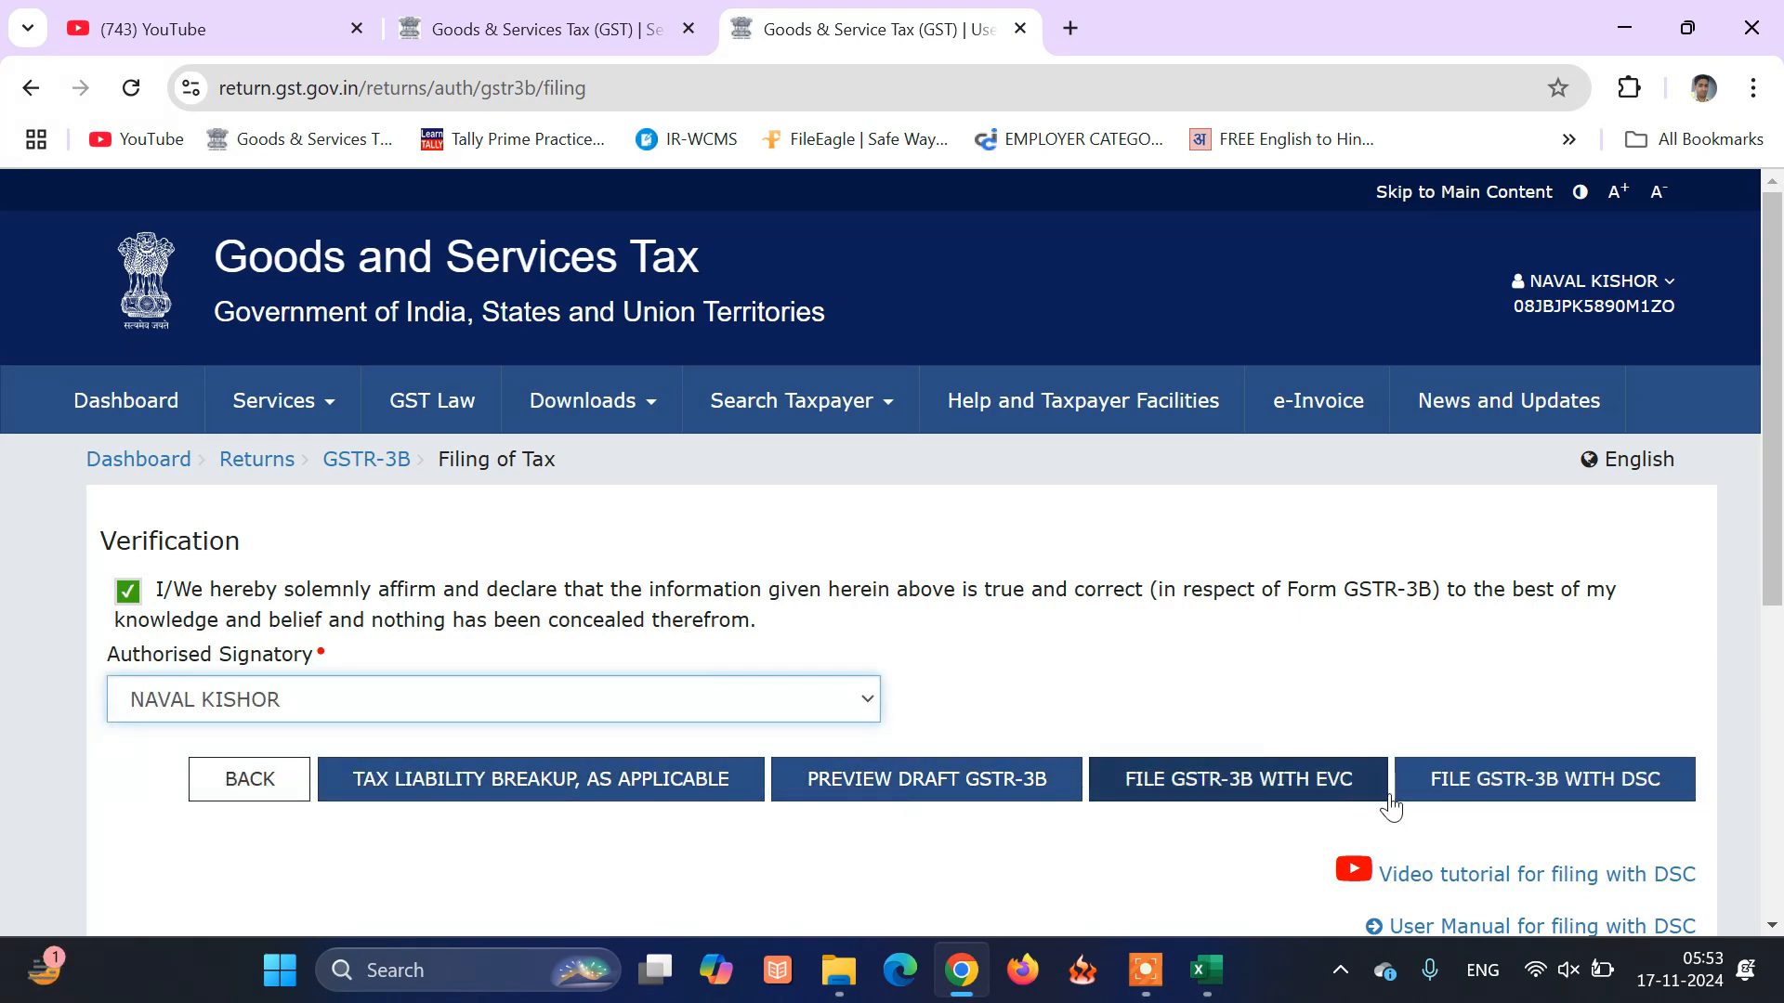
left_click(1263, 799)
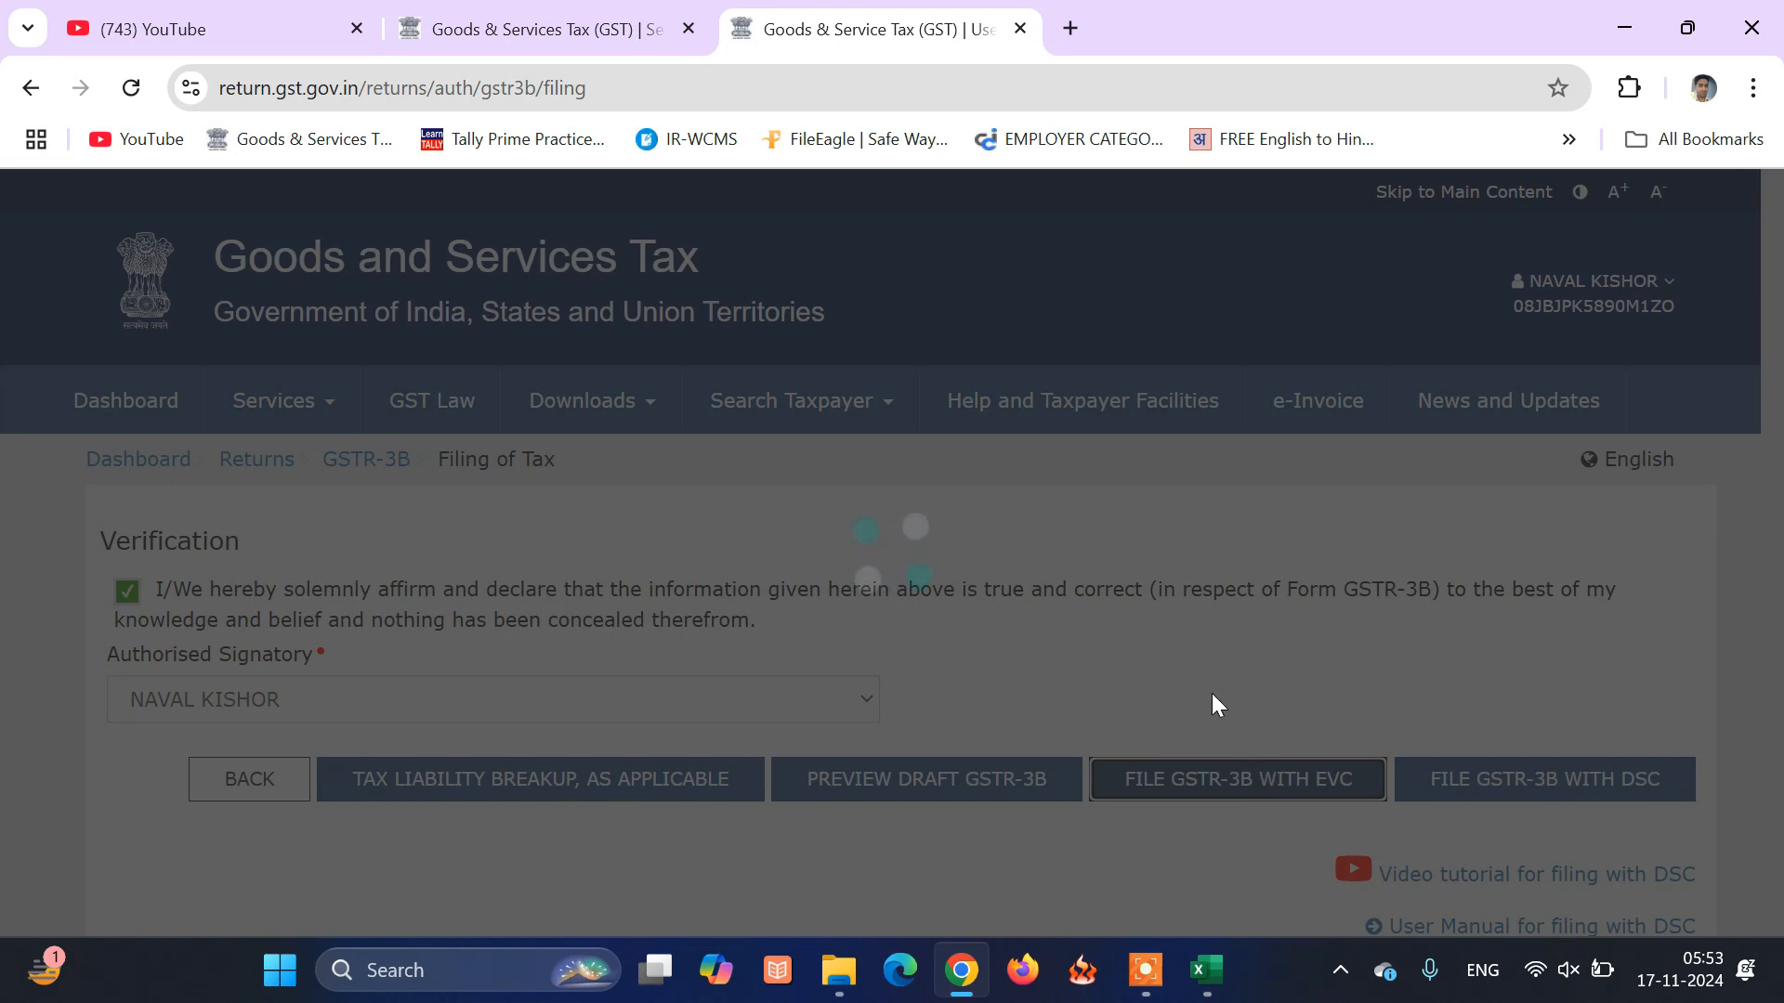
Enter the one-time password to verify and file GSTR-3B, and download the filed return
left_click(671, 546)
type("•")
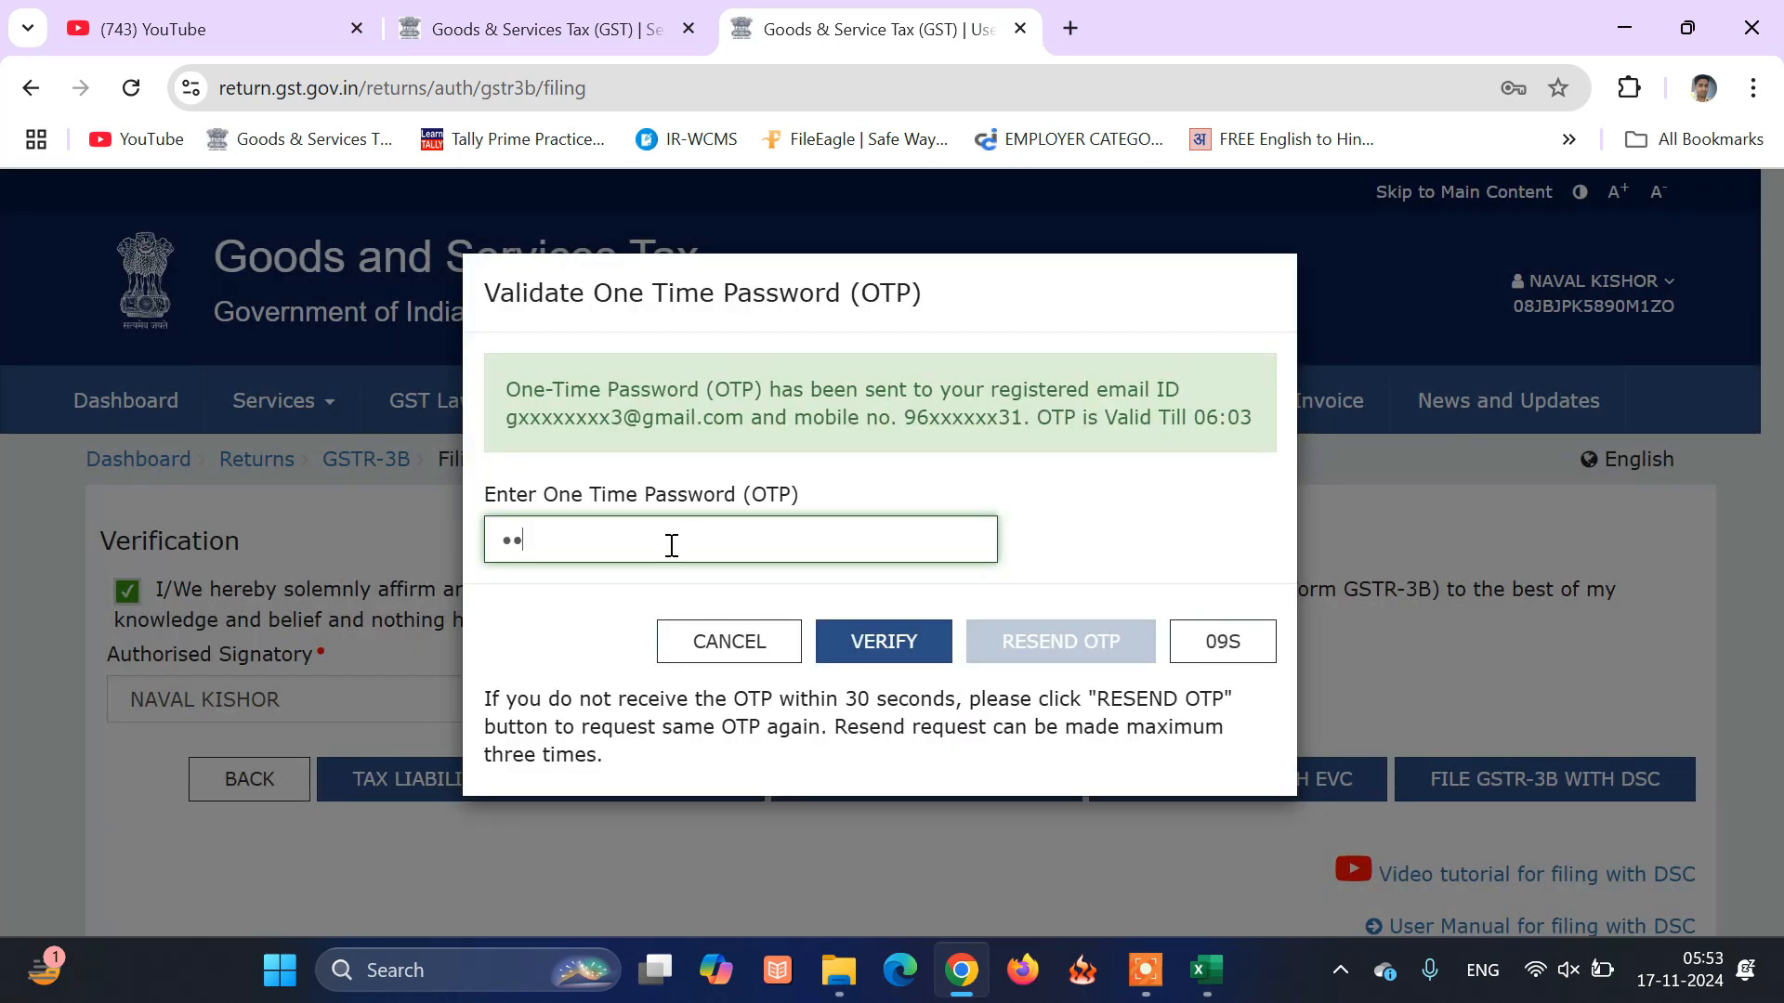
type("•••••")
key("Return")
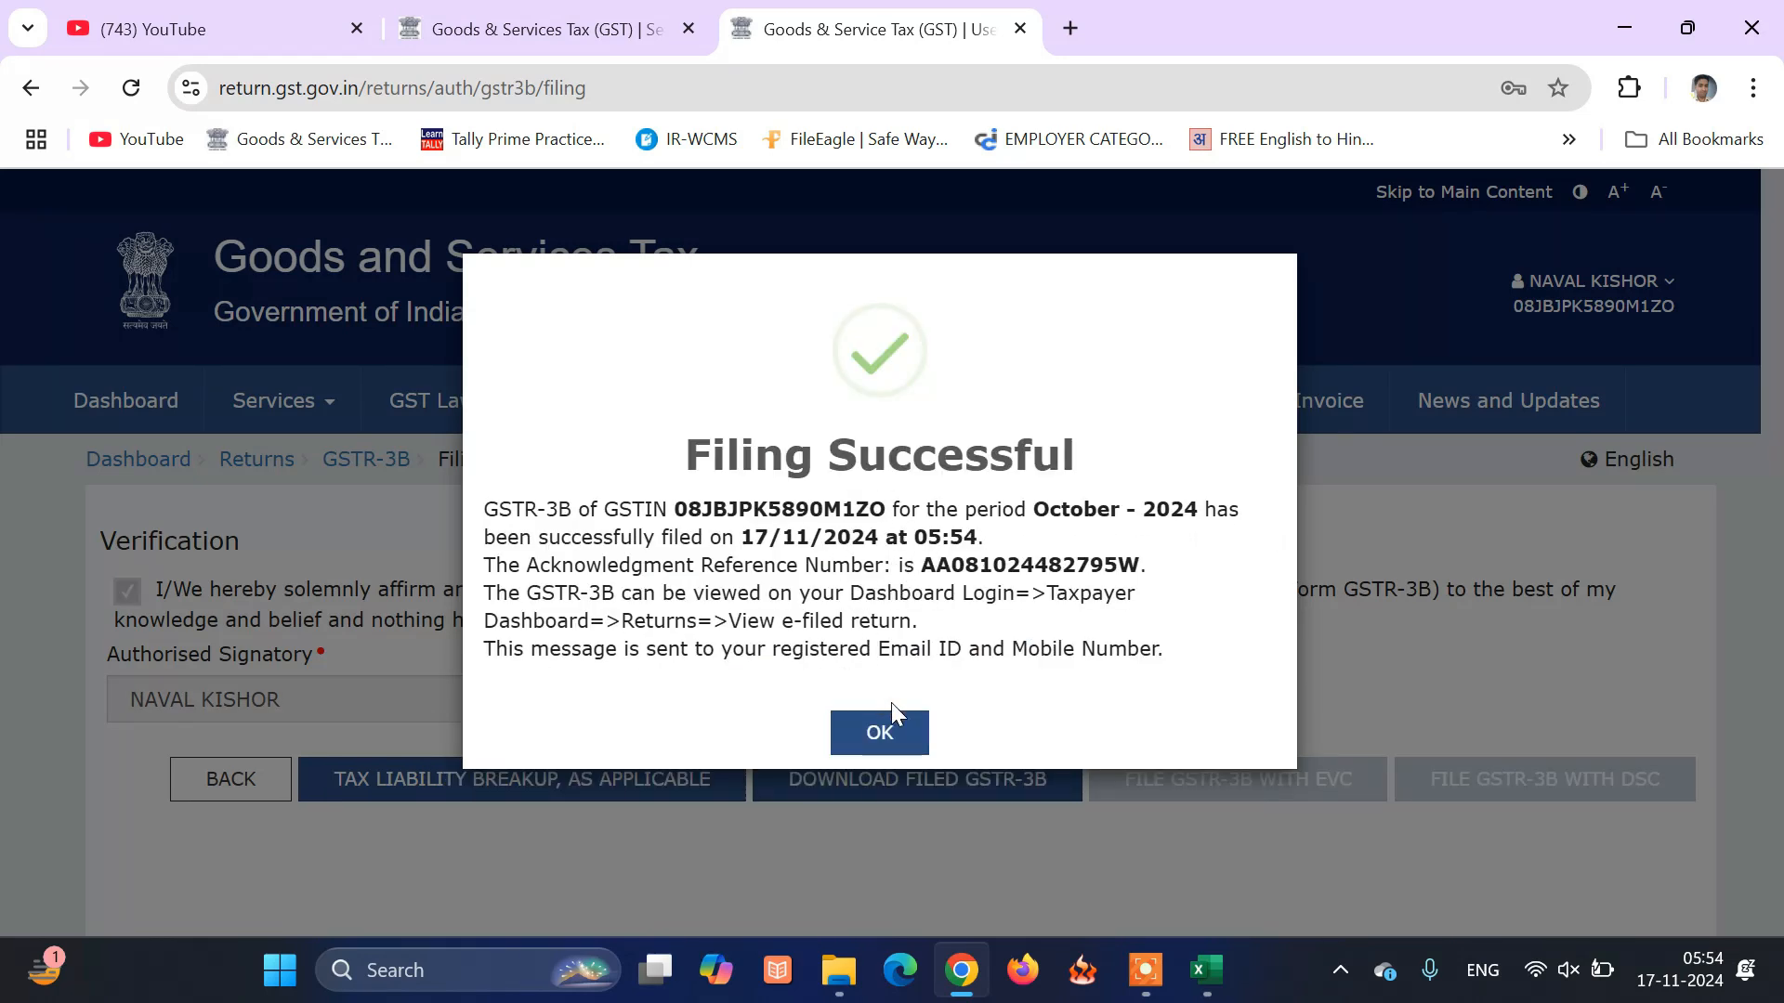
left_click(895, 734)
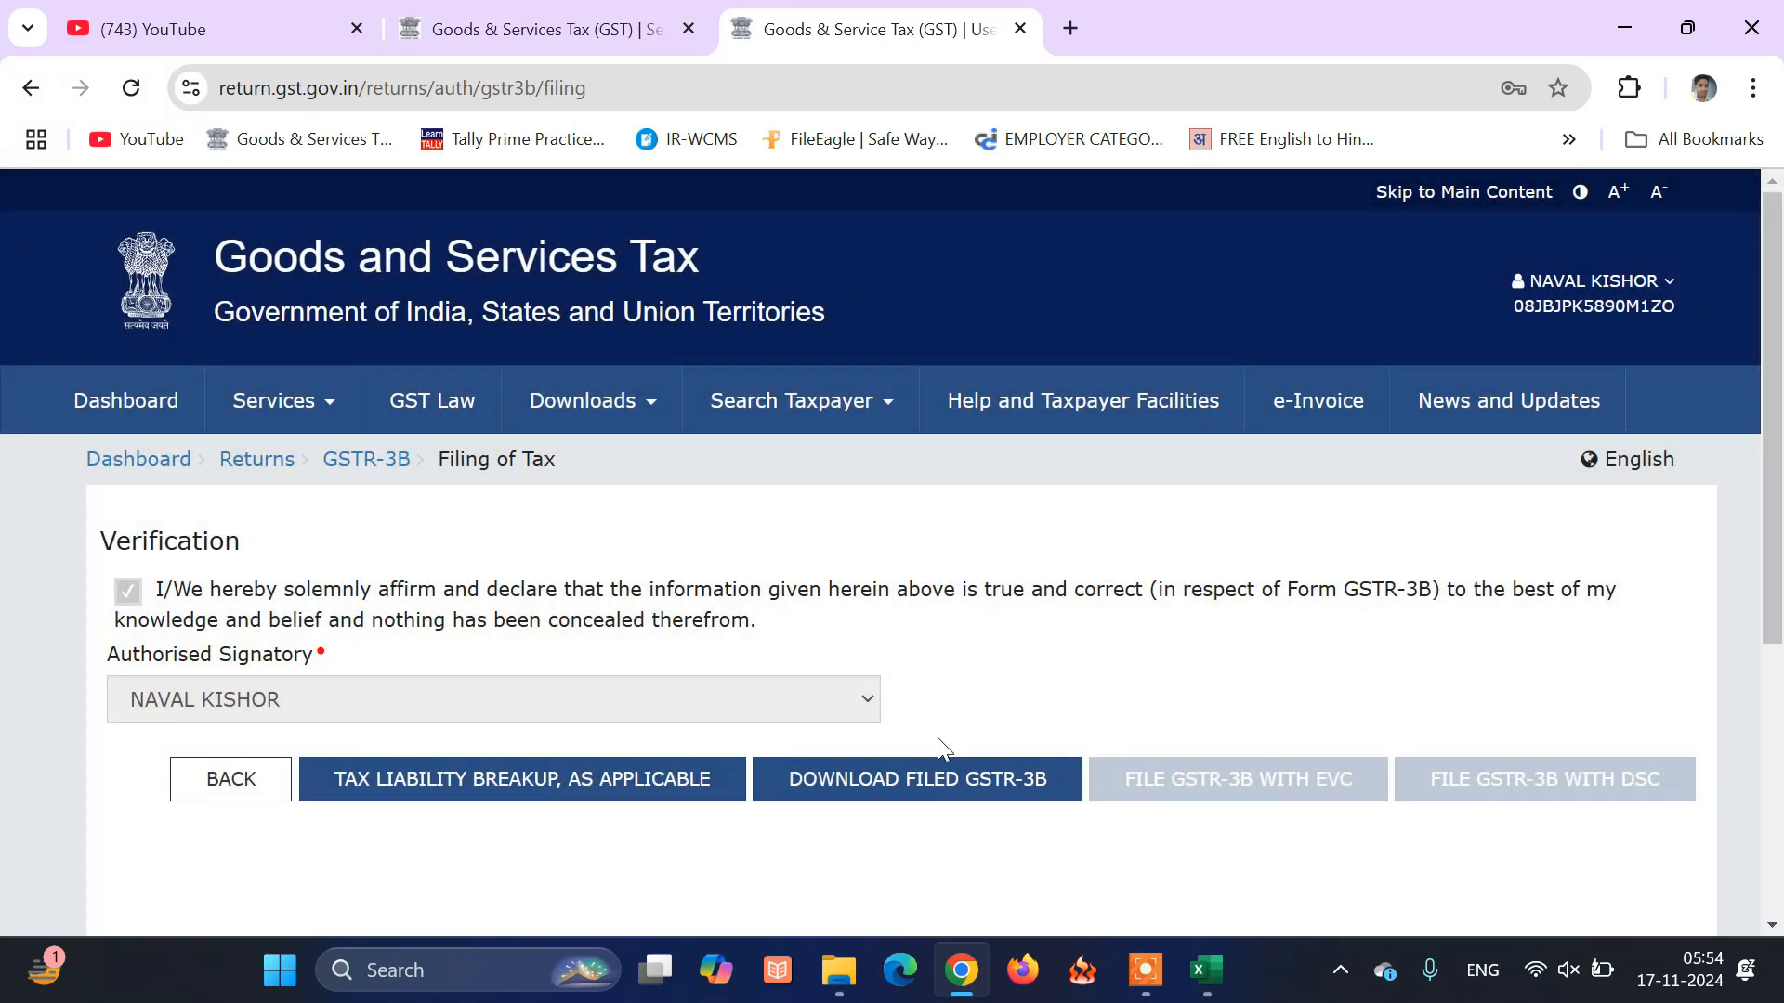
left_click(957, 781)
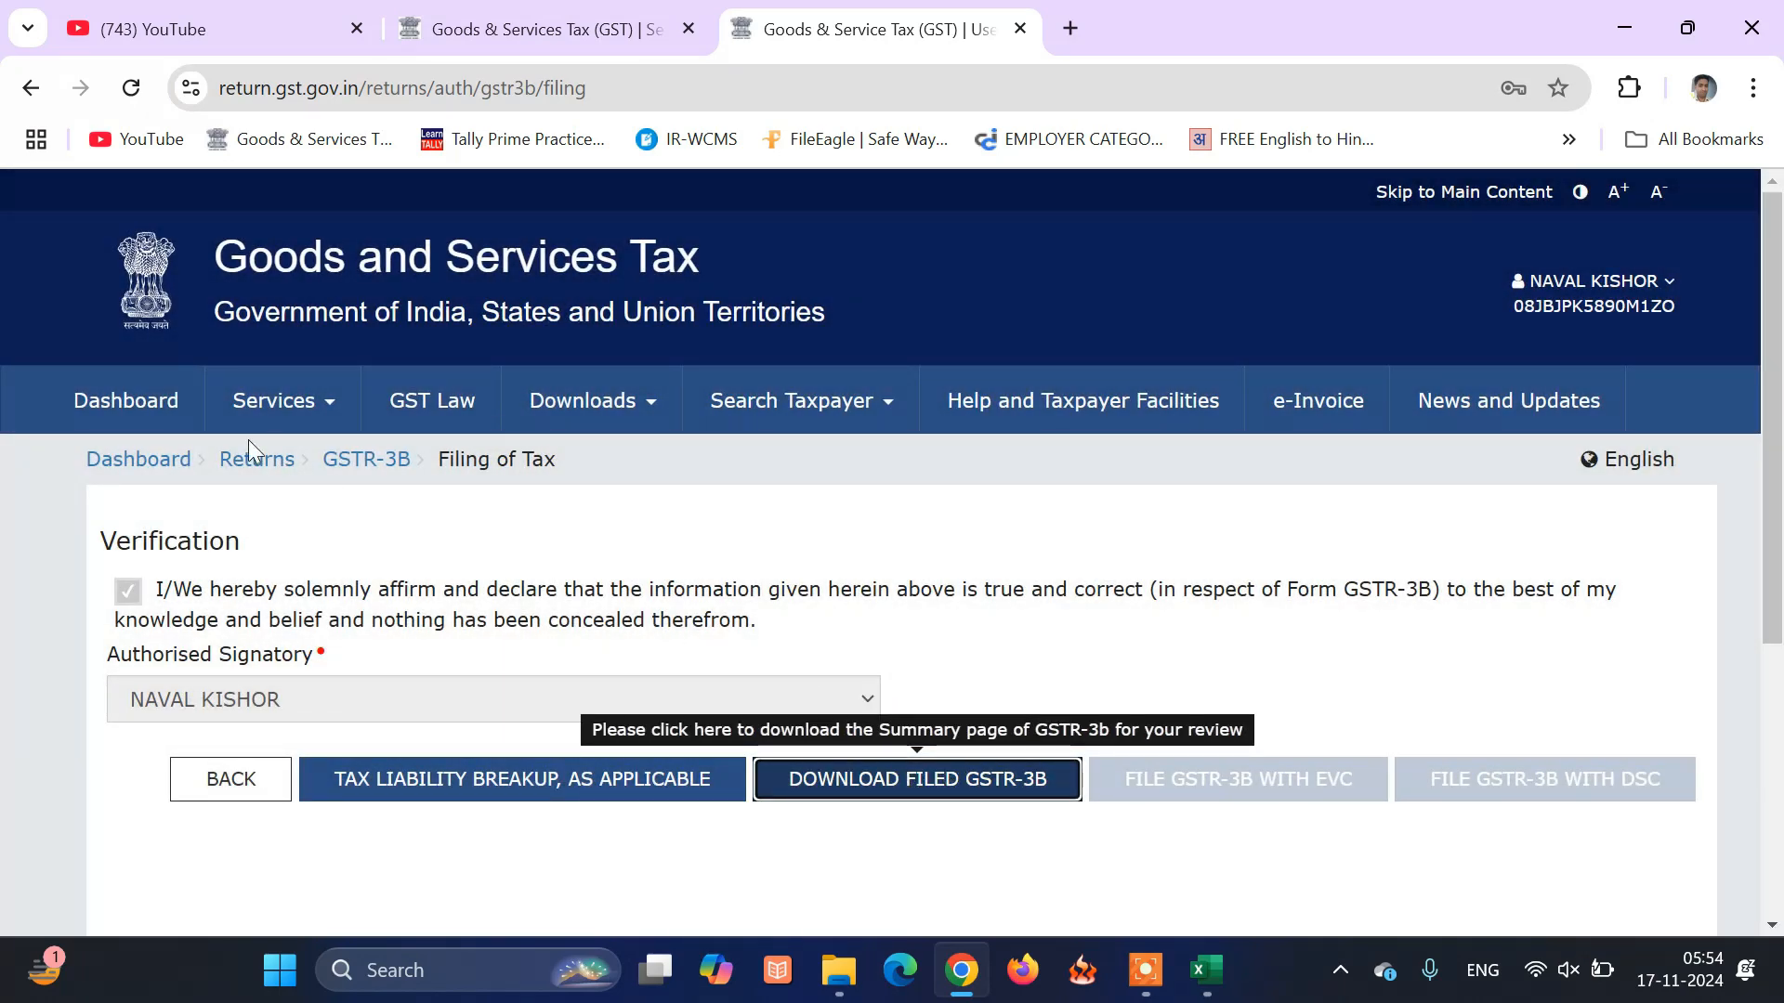
Check the electronic cash, credit and liability ledger balances on the taxpayer dashboard
left_click(134, 401)
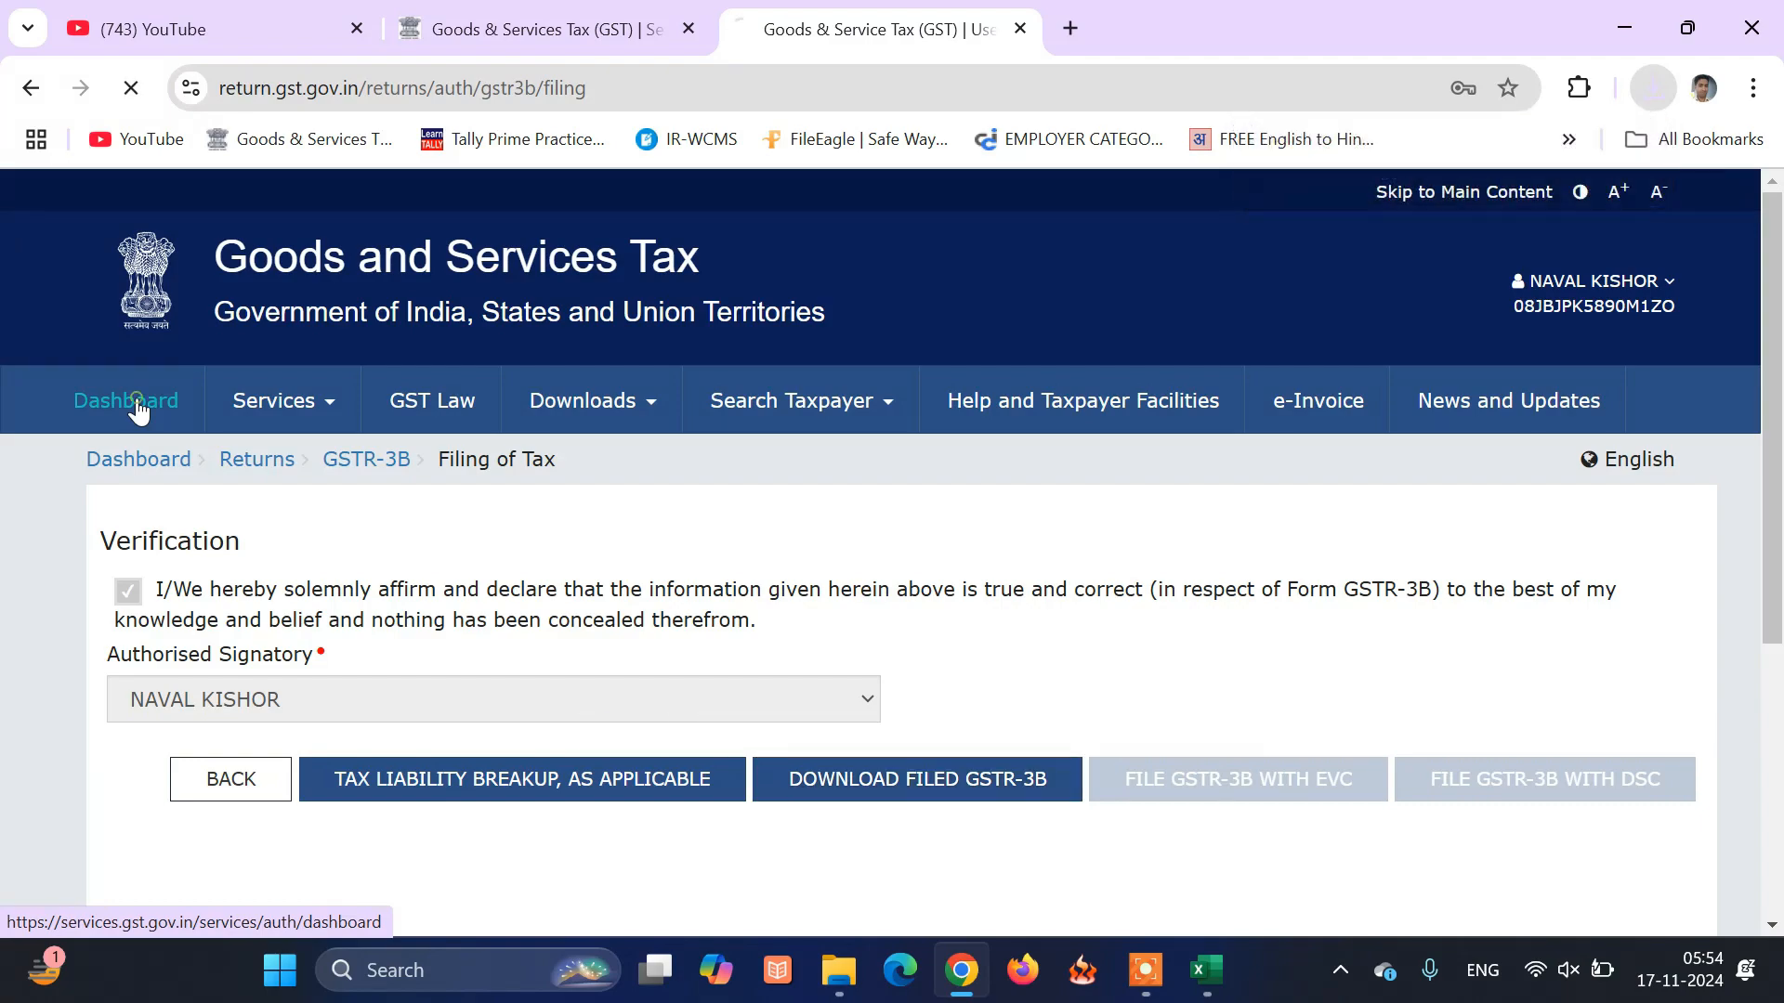
scroll(992, 546, "down", 1)
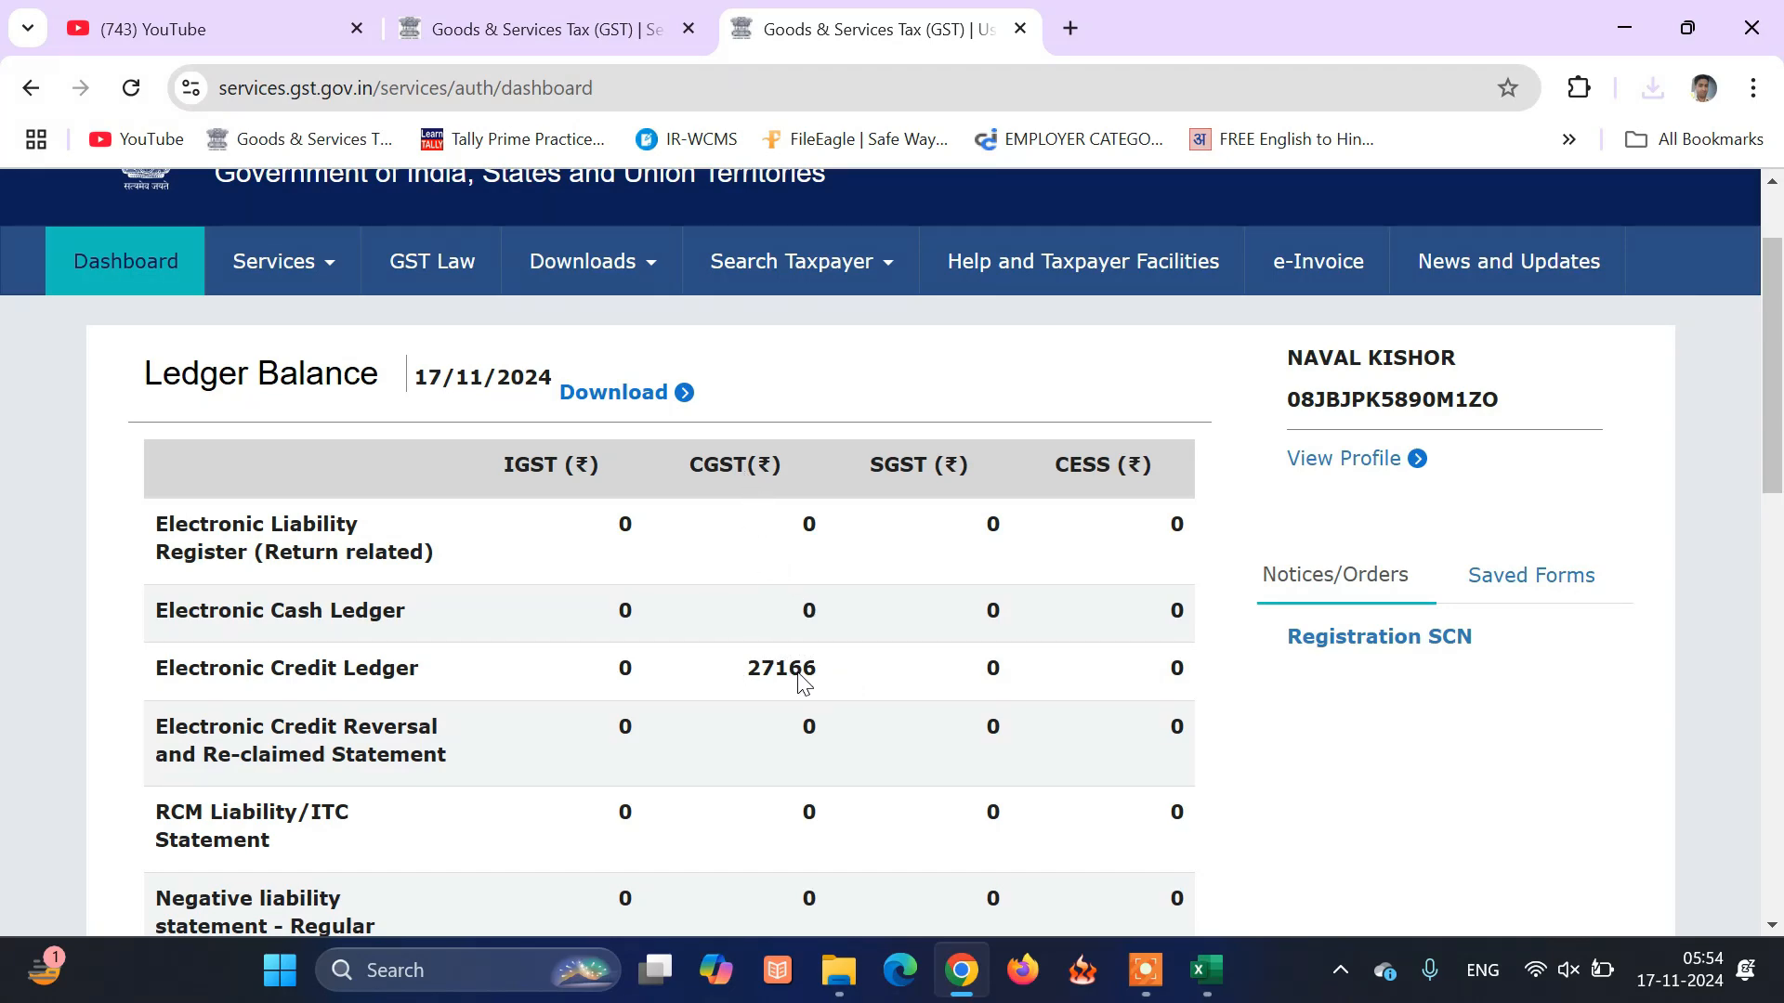
scroll(801, 673, "down", 5)
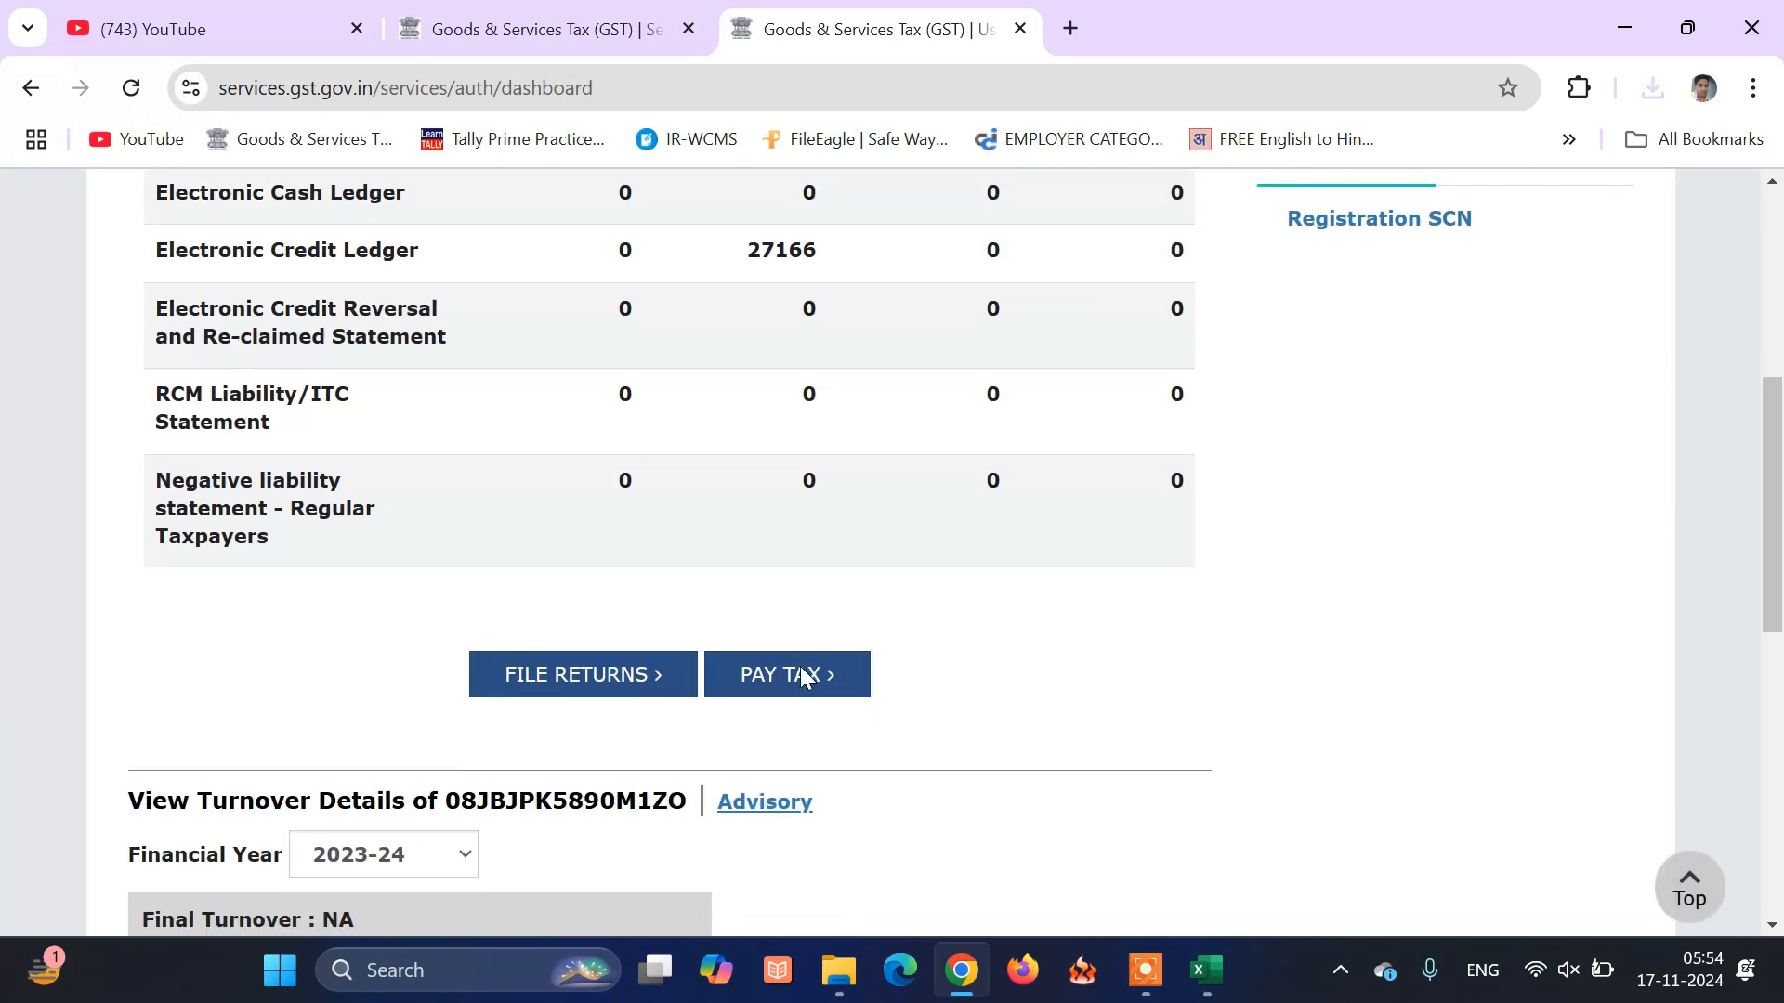
Search the returns for the October period of 2024-25 and check the filing status of GSTR-3B
left_click(633, 676)
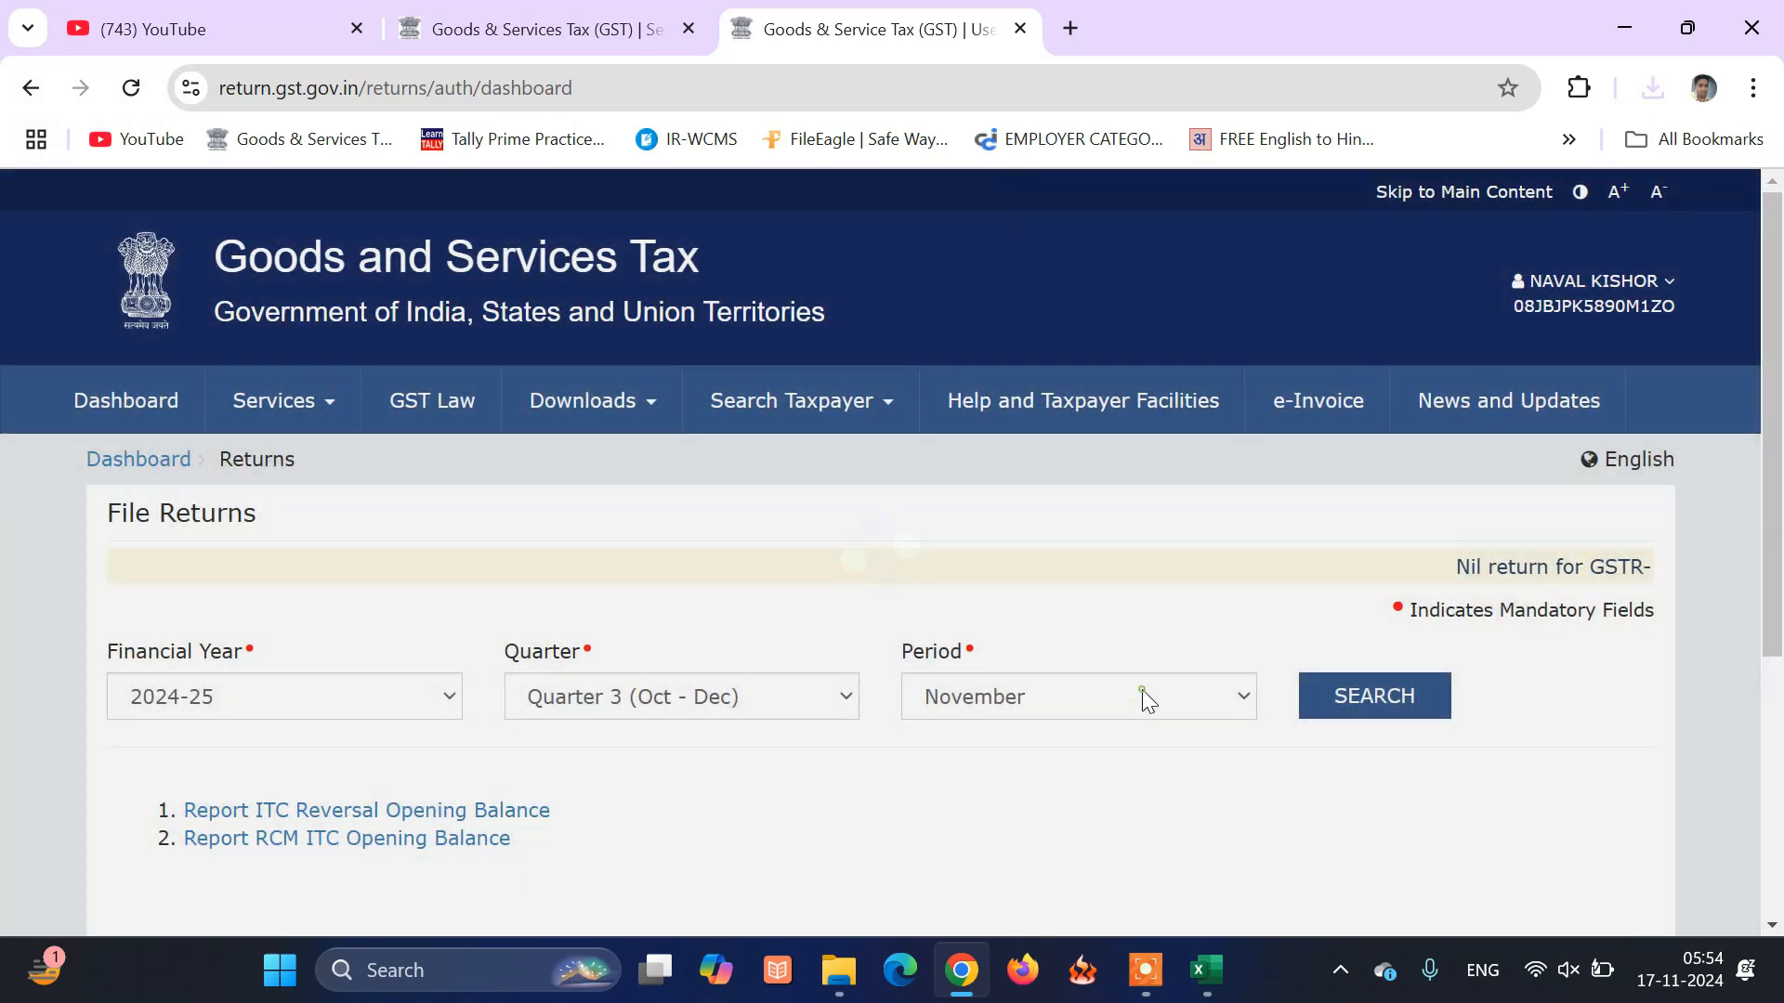
left_click(1143, 695)
left_click(1125, 735)
left_click(1353, 713)
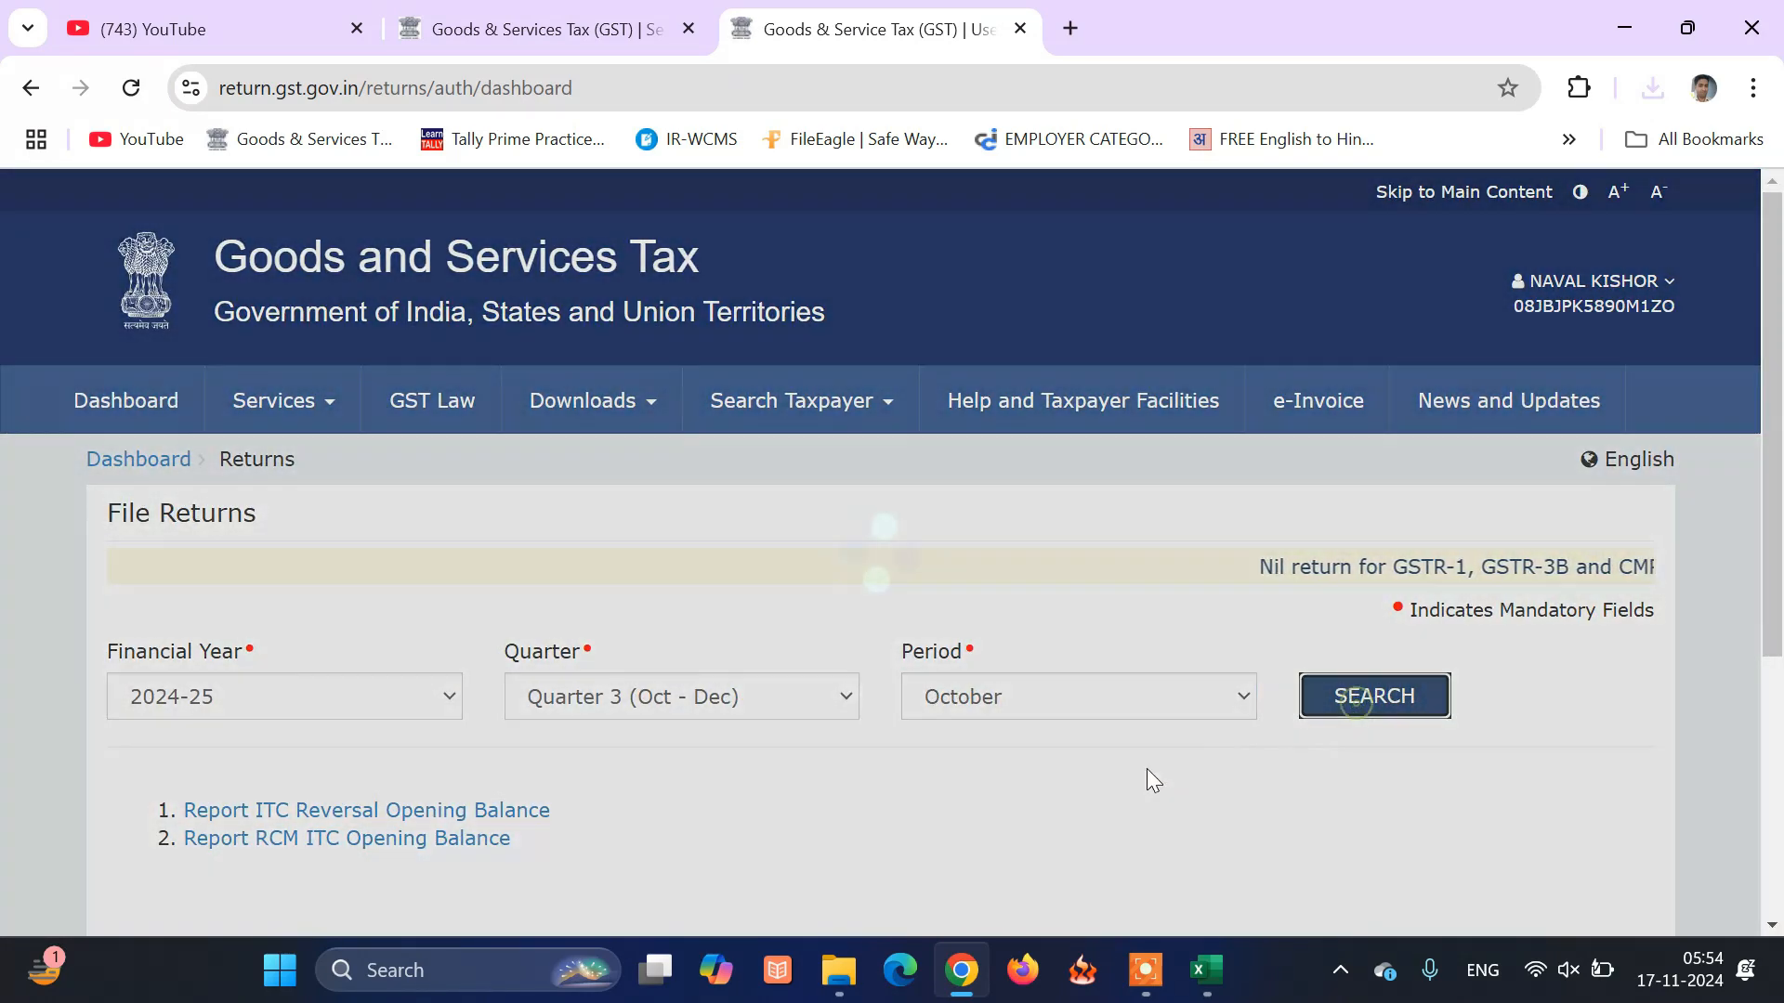
scroll(1011, 786, "down", 10)
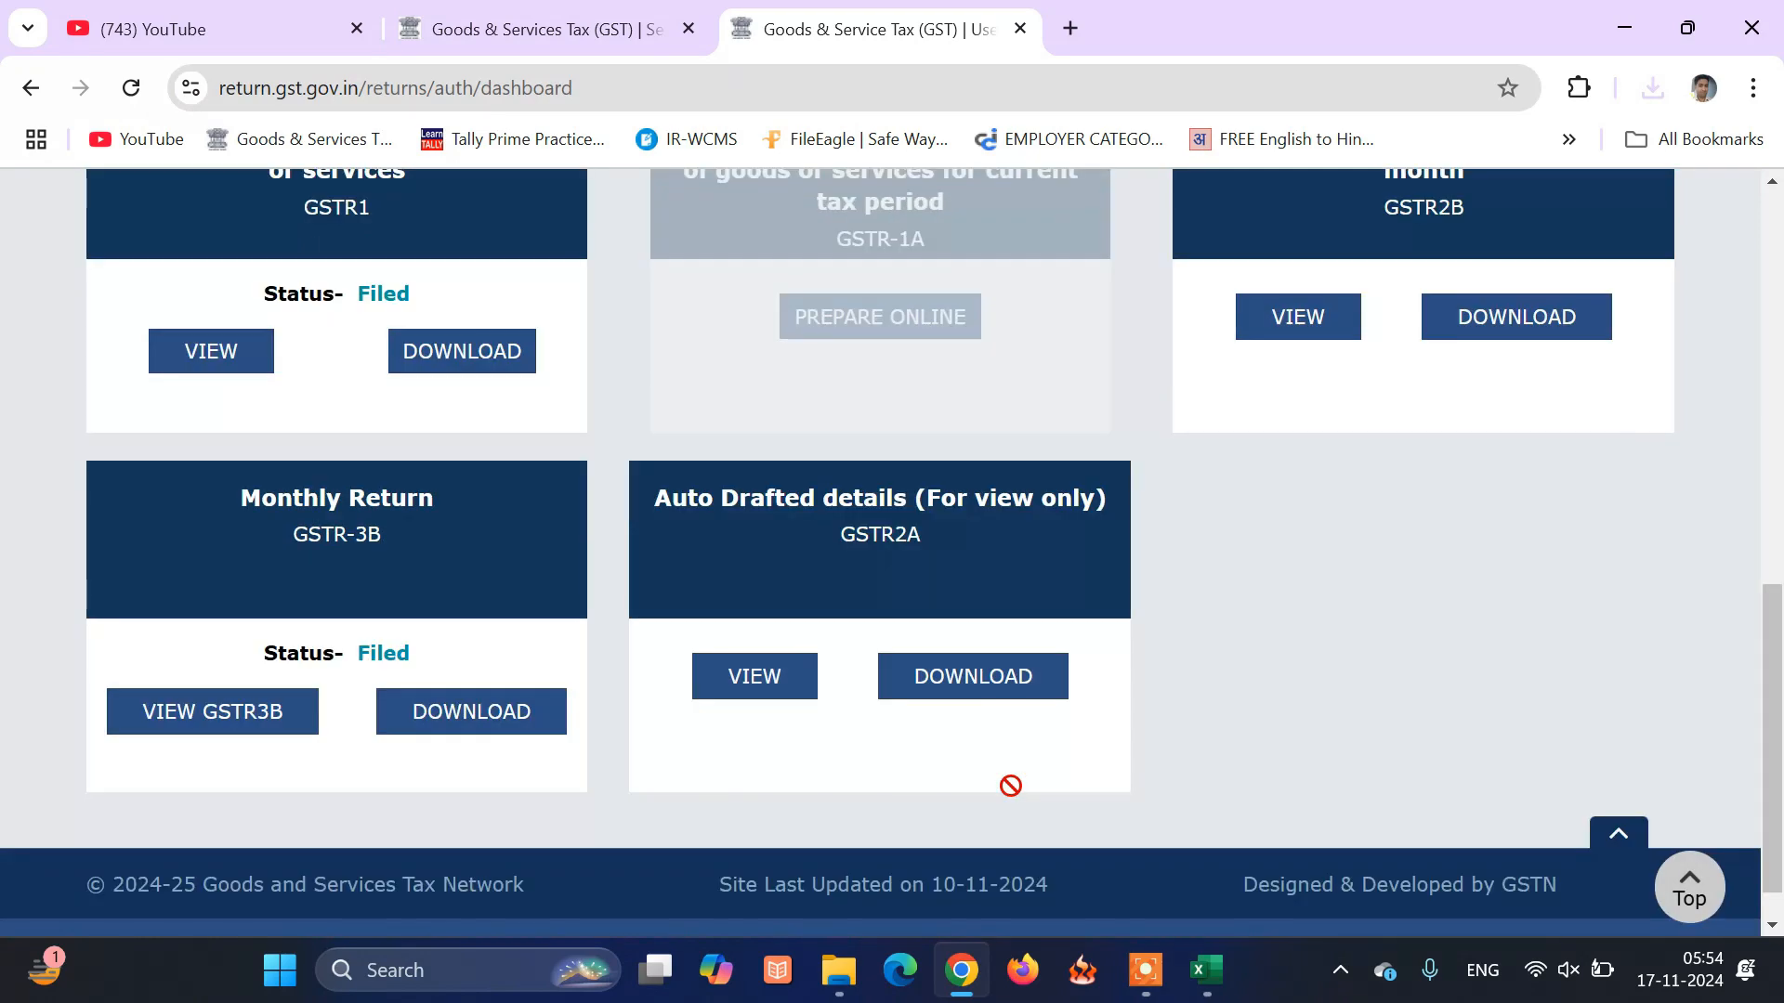